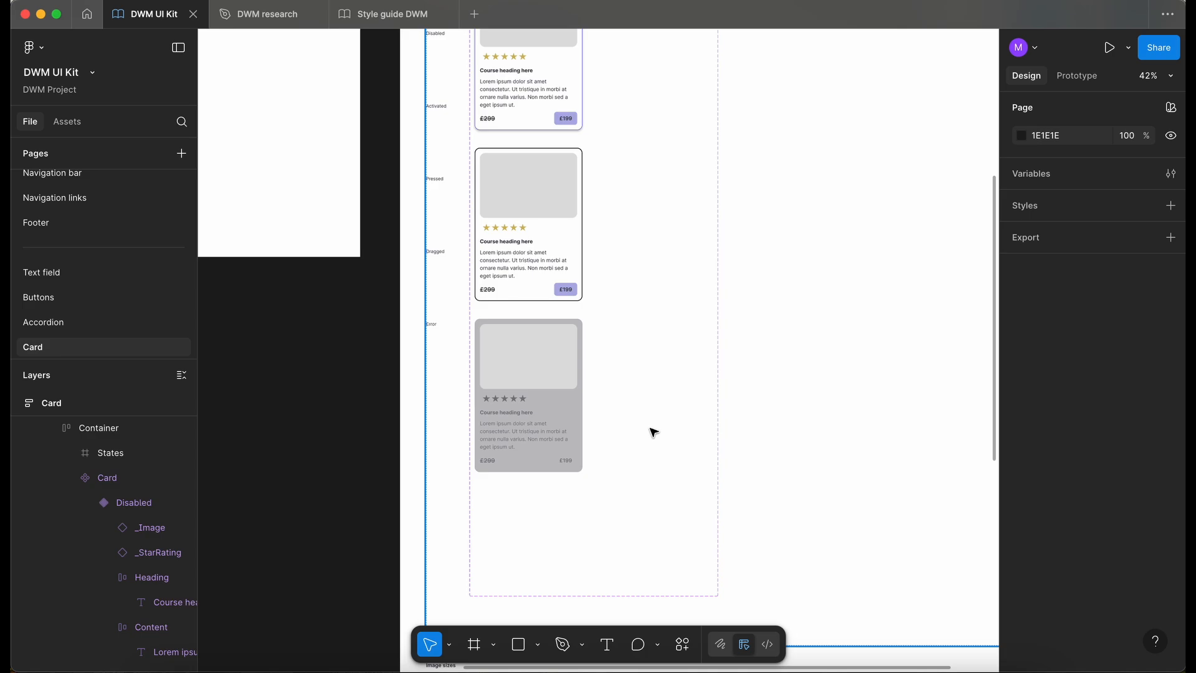
- Add a new variant to the Card component set and set its state to Activated
click(653, 432)
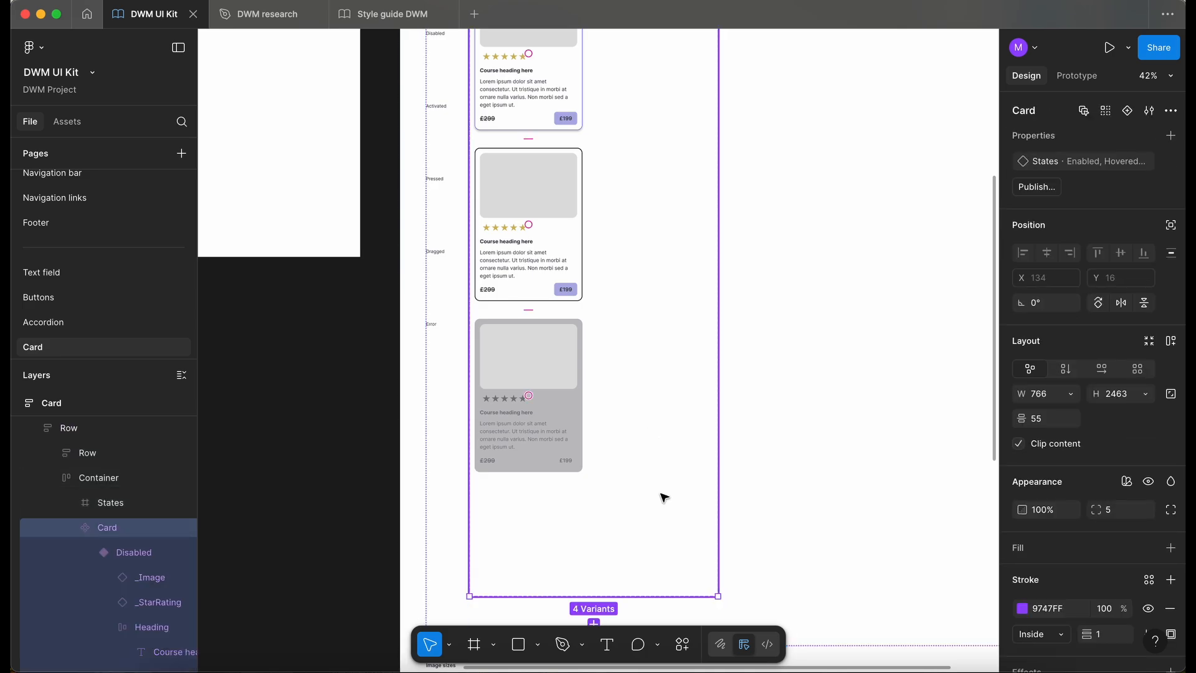
scroll(663, 497, down, 3)
click(609, 522)
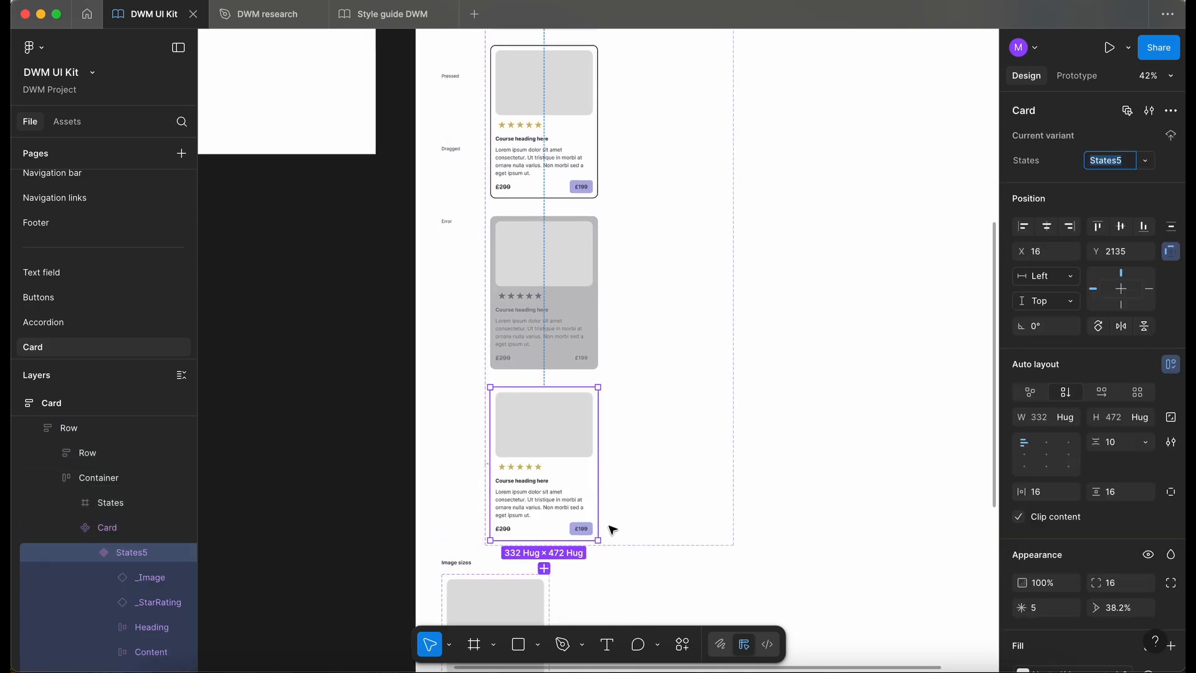
scroll(610, 527, up, 5)
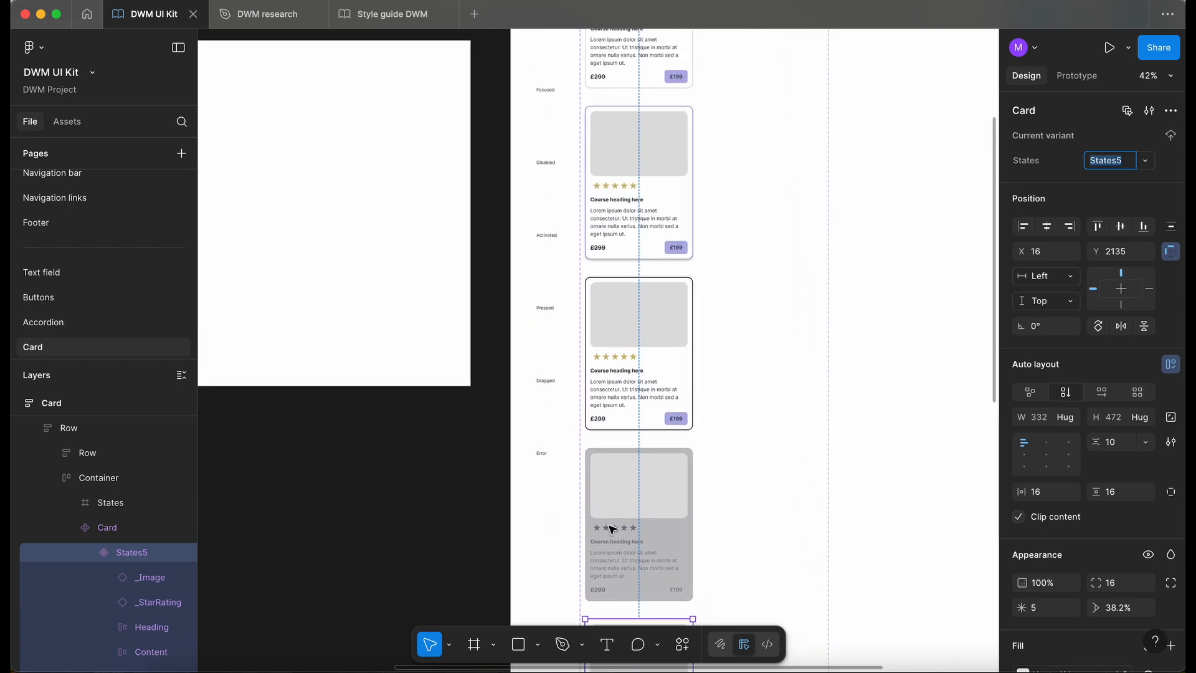
scroll(520, 306, down, 5)
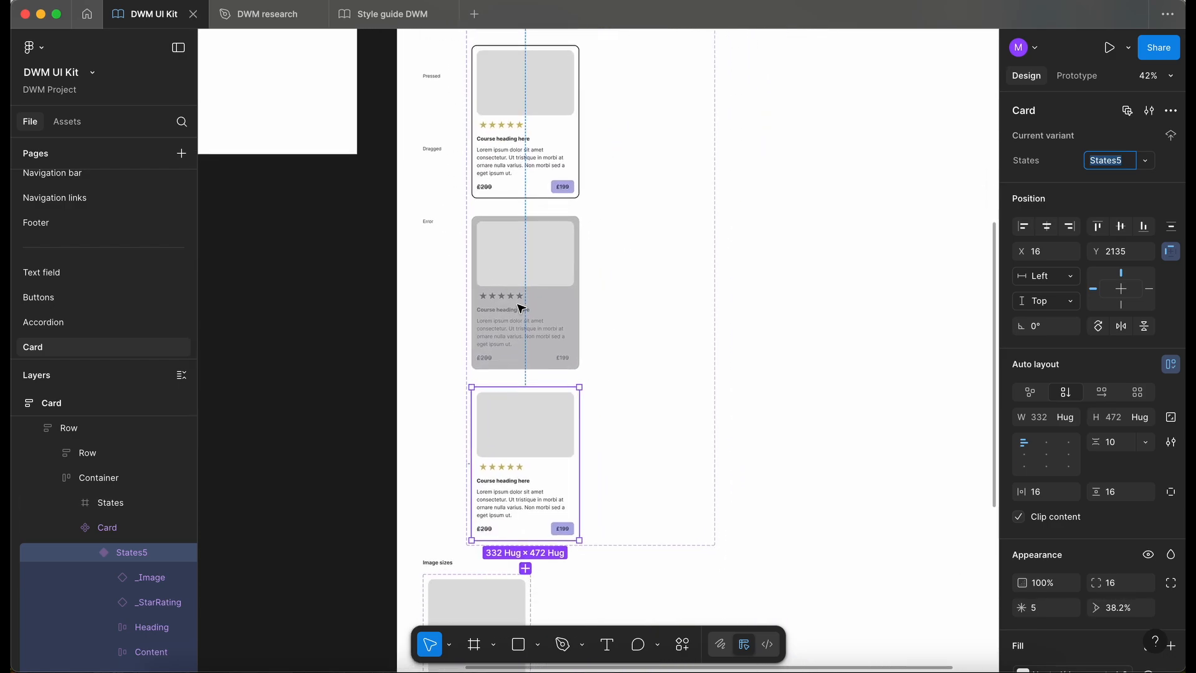
text(Activated)
key(Return)
- Extend the height of the container frame around the card variants to 3469
scroll(627, 371, down, 5)
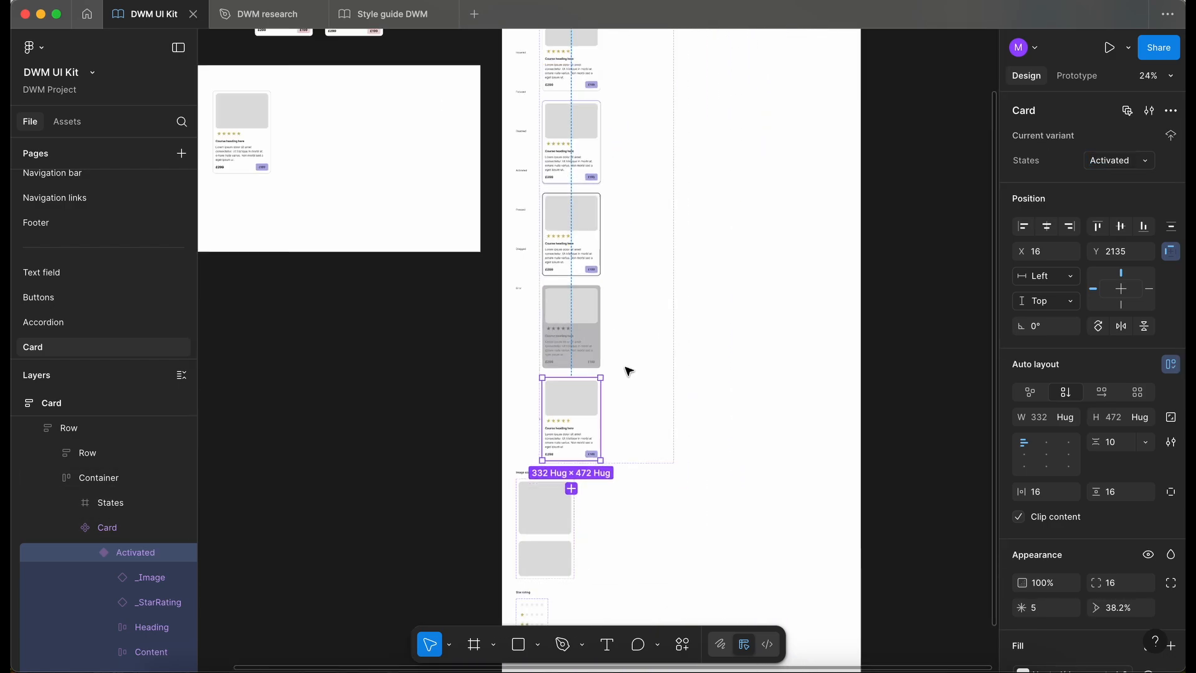
scroll(627, 372, down, 1)
click(677, 362)
drag(685, 420, 699, 561)
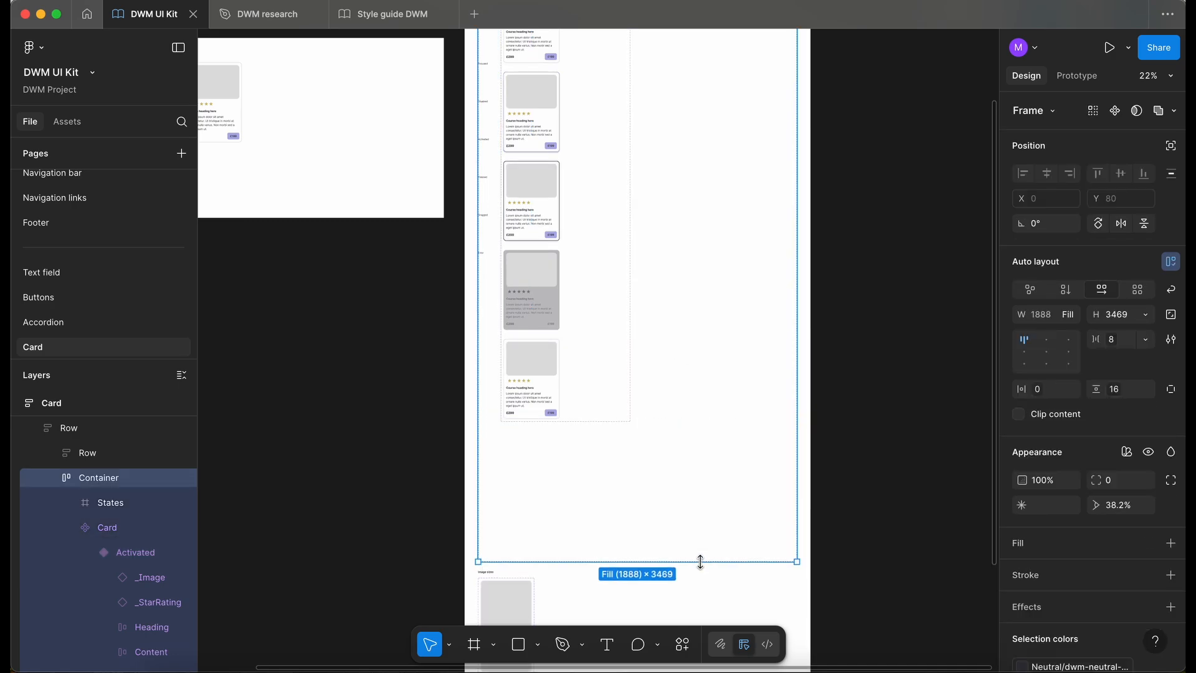
- Select the Activated card variant, and on the Buttons page sample the Activated button's fill variable, Brand/dwm-sapphire-500
scroll(532, 428, up, 5)
click(508, 301)
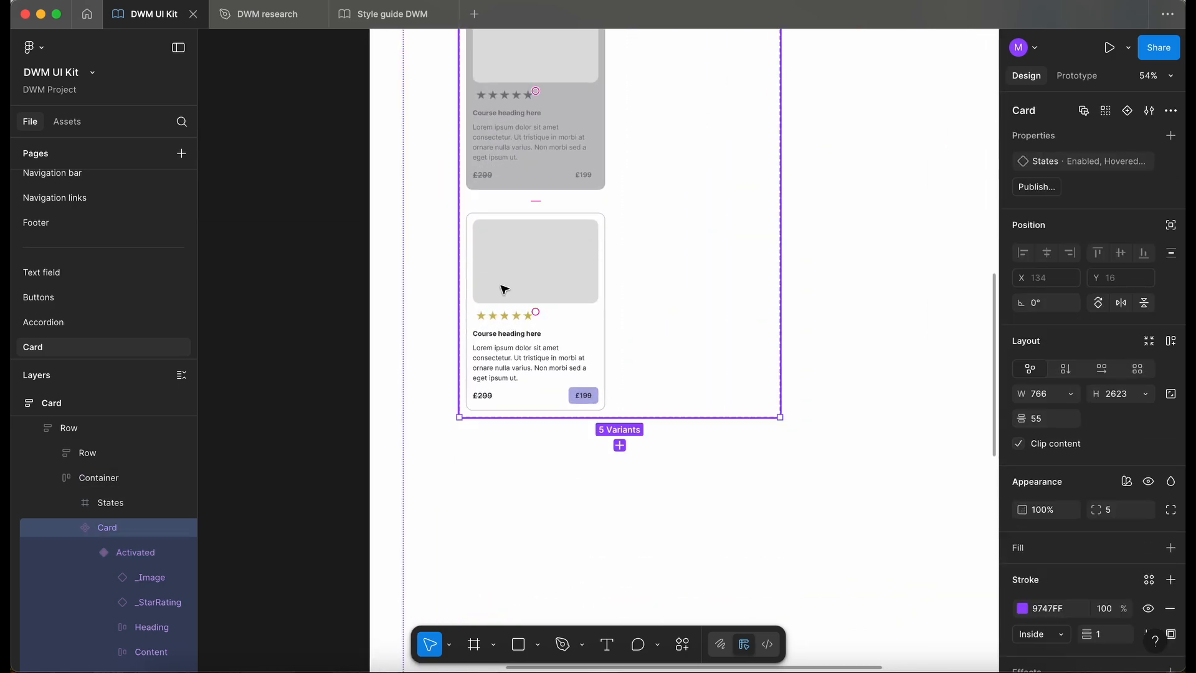
double_click(503, 289)
scroll(503, 292, down, 2)
scroll(503, 296, up, 5)
scroll(503, 297, right, 3)
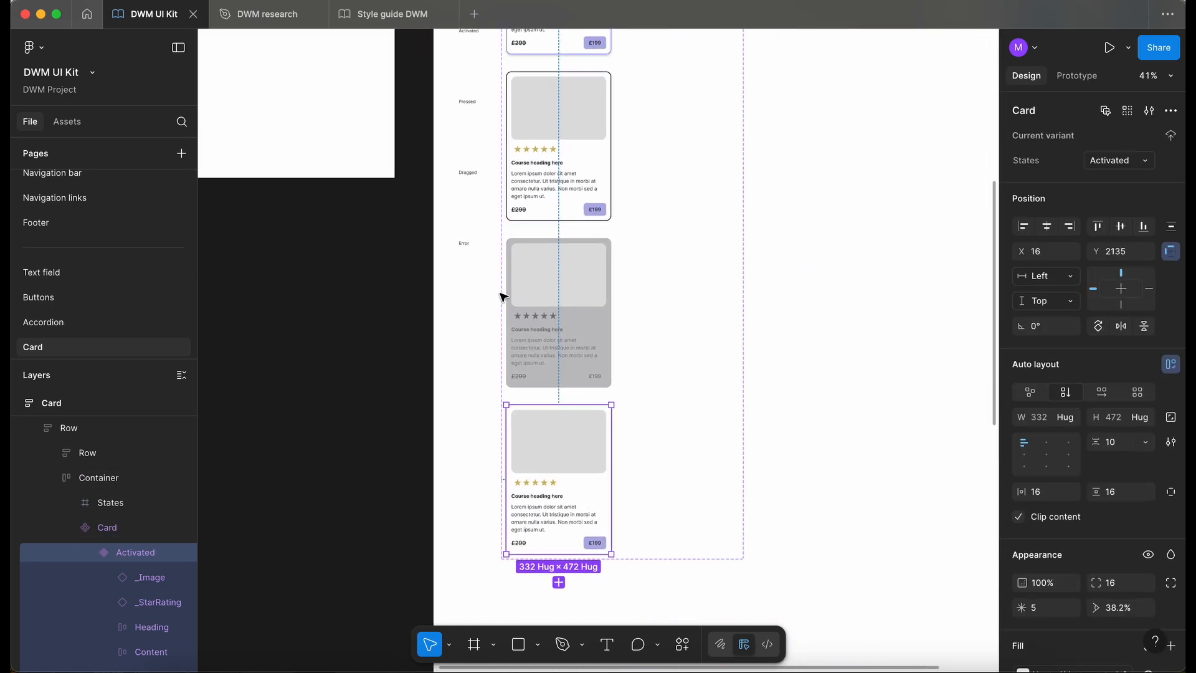
scroll(503, 297, down, 2)
scroll(503, 297, right, 1)
scroll(81, 321, up, 1)
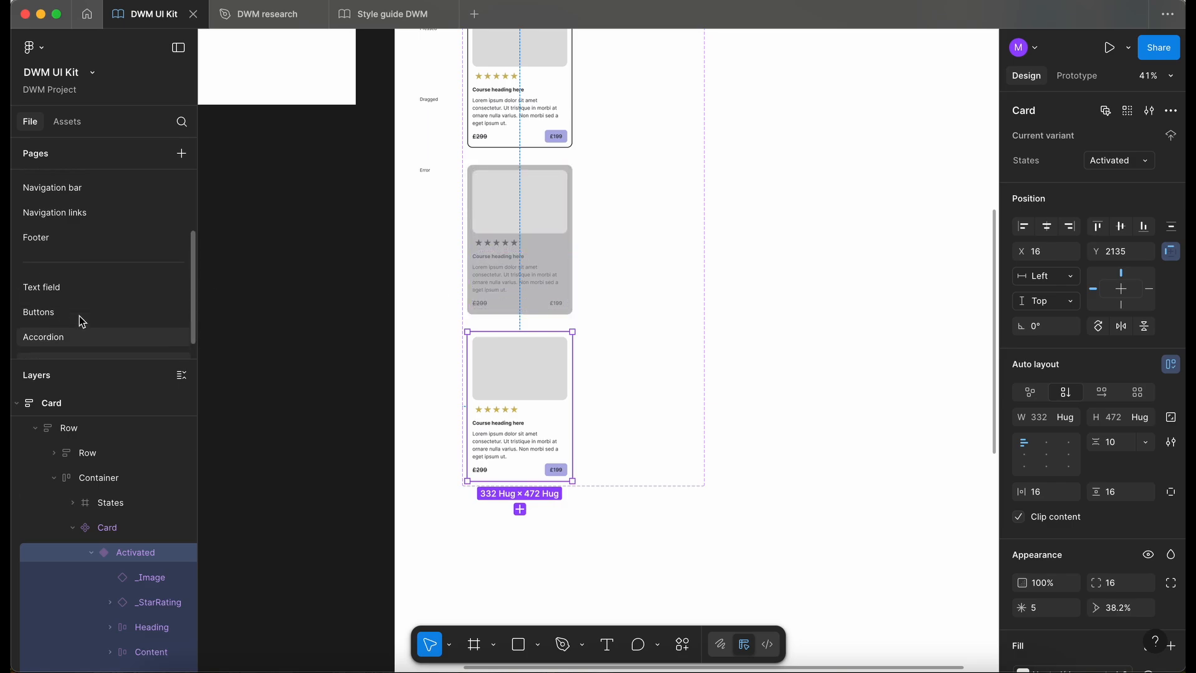
scroll(81, 321, up, 1)
scroll(80, 235, up, 2)
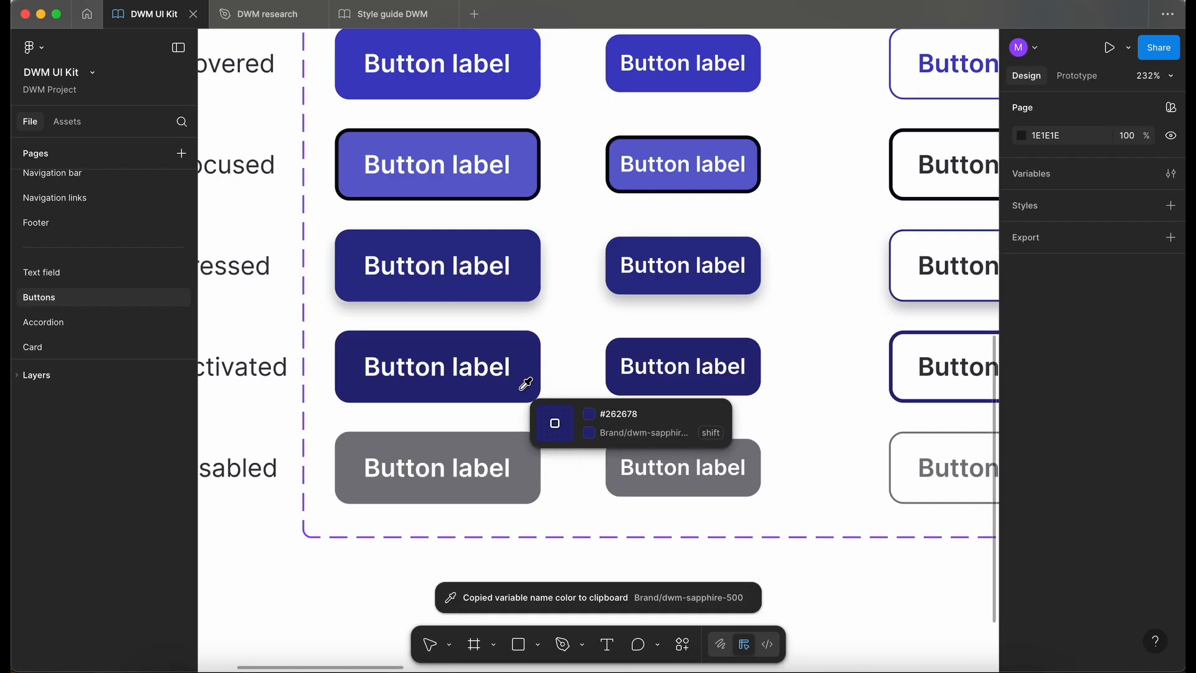
click(525, 387)
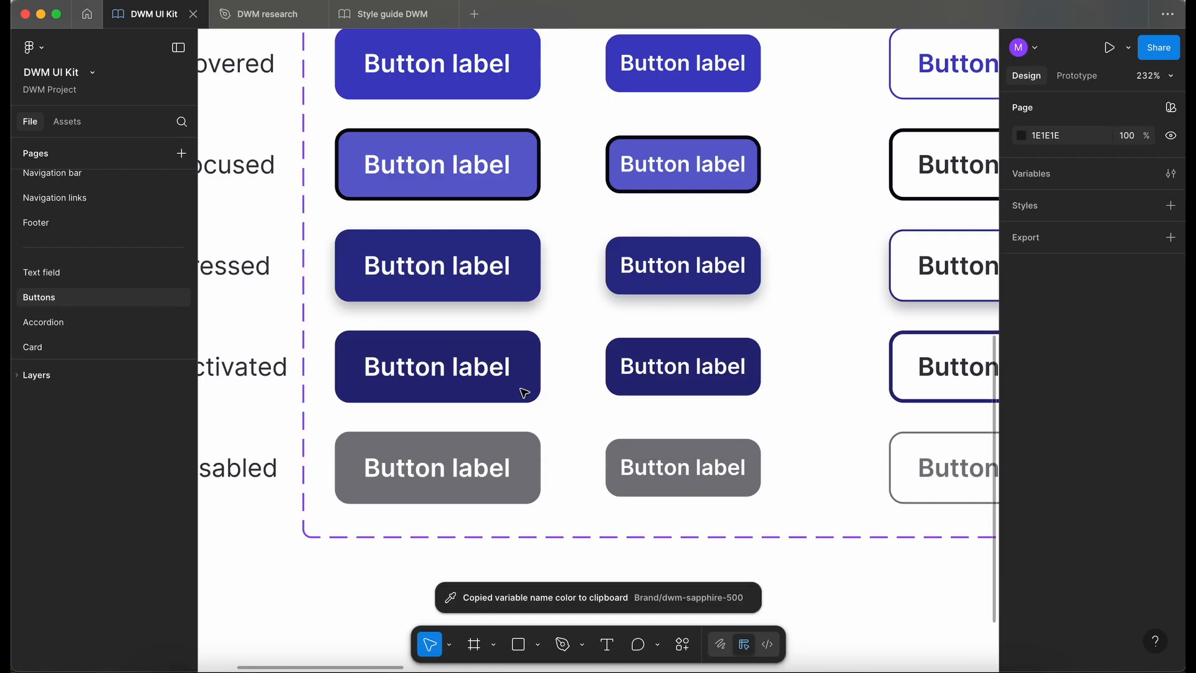
- Back on the Card page, set the Activated card's stroke to dwm-sapphire-500 with a weight of 2
click(58, 346)
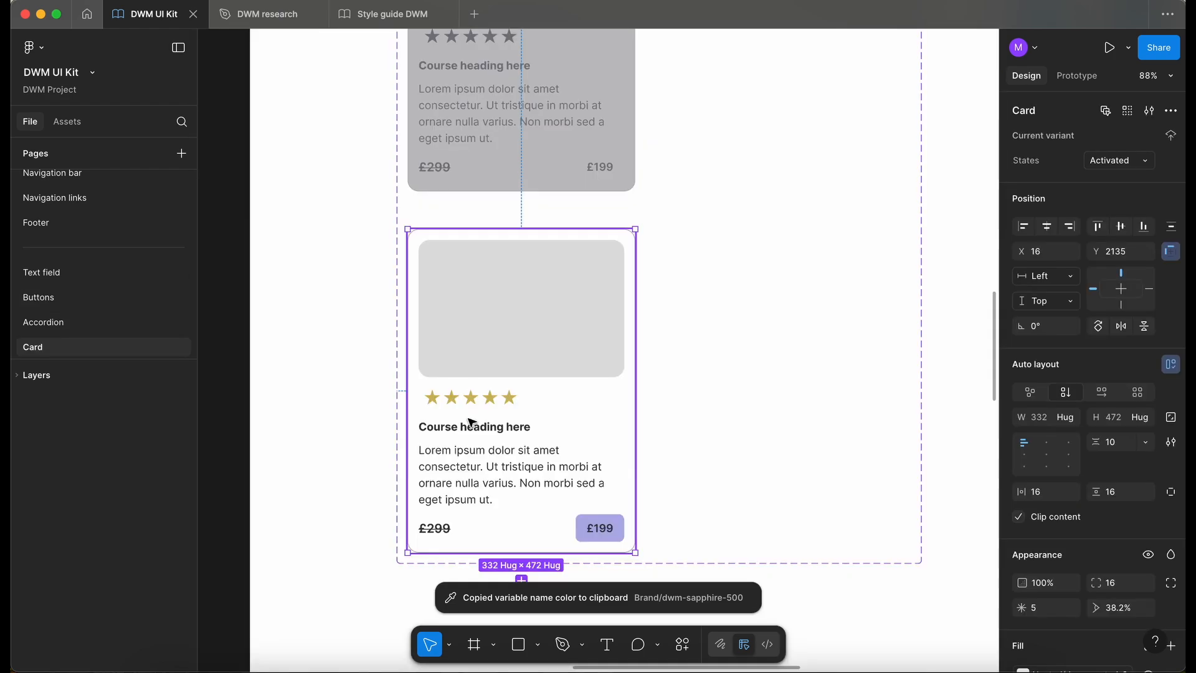
scroll(1059, 419, down, 5)
click(1068, 420)
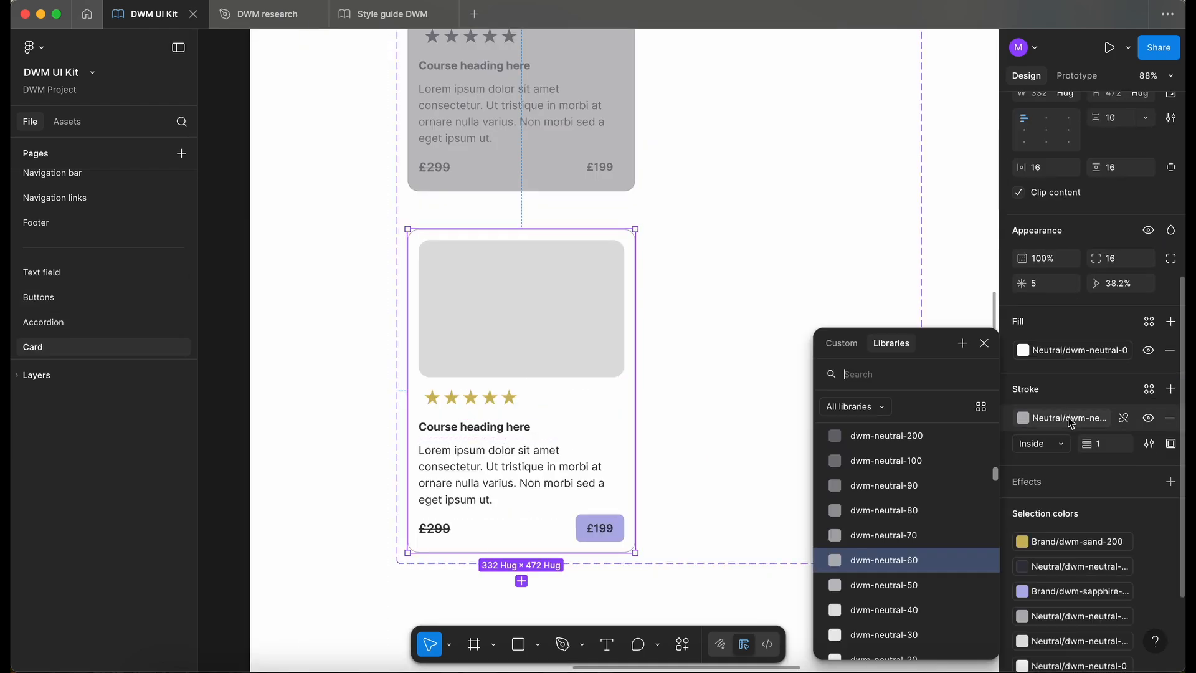
text(s)
click(939, 489)
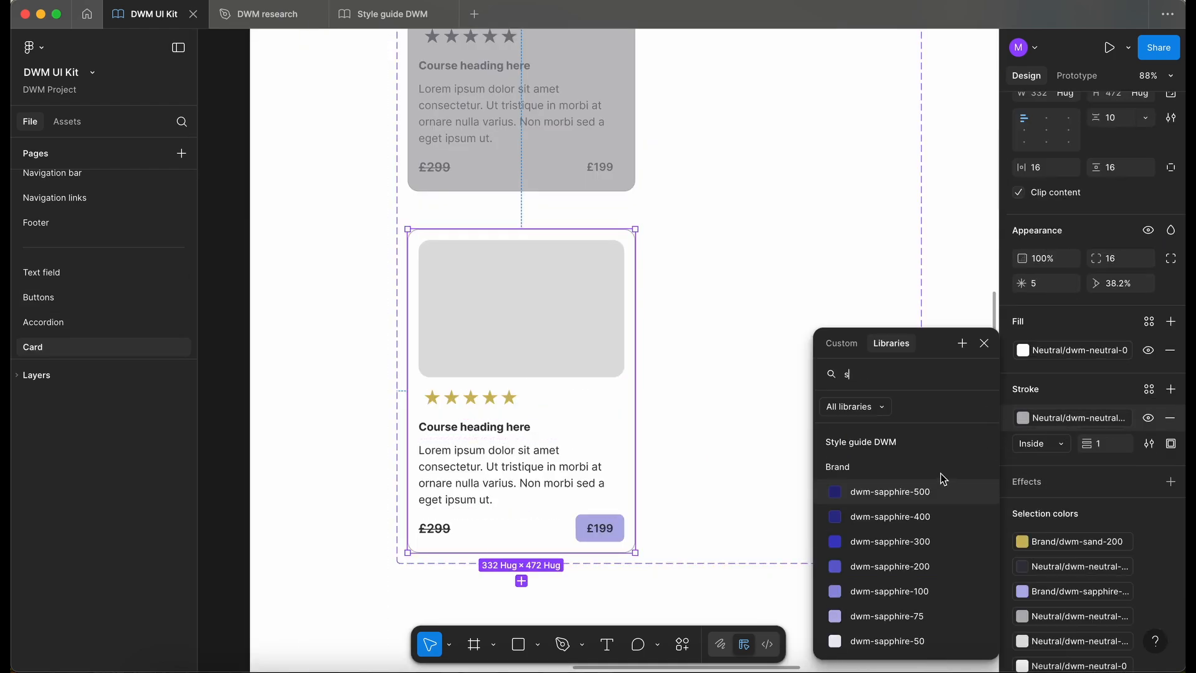
key(Escape)
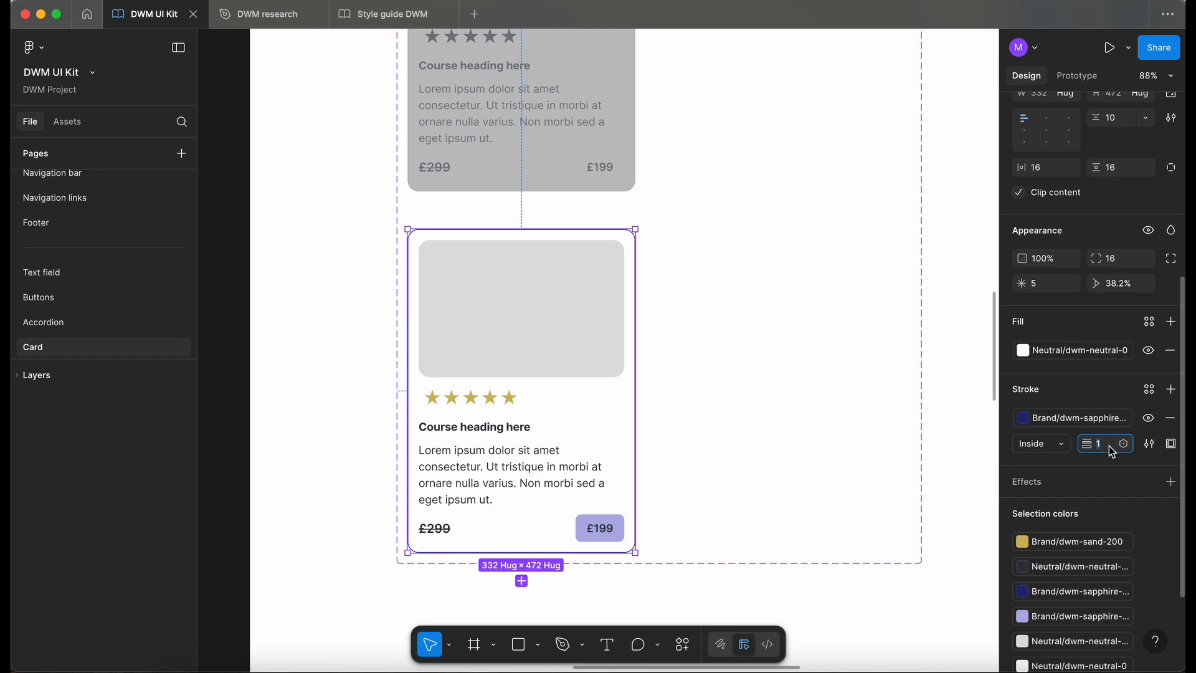
click(349, 303)
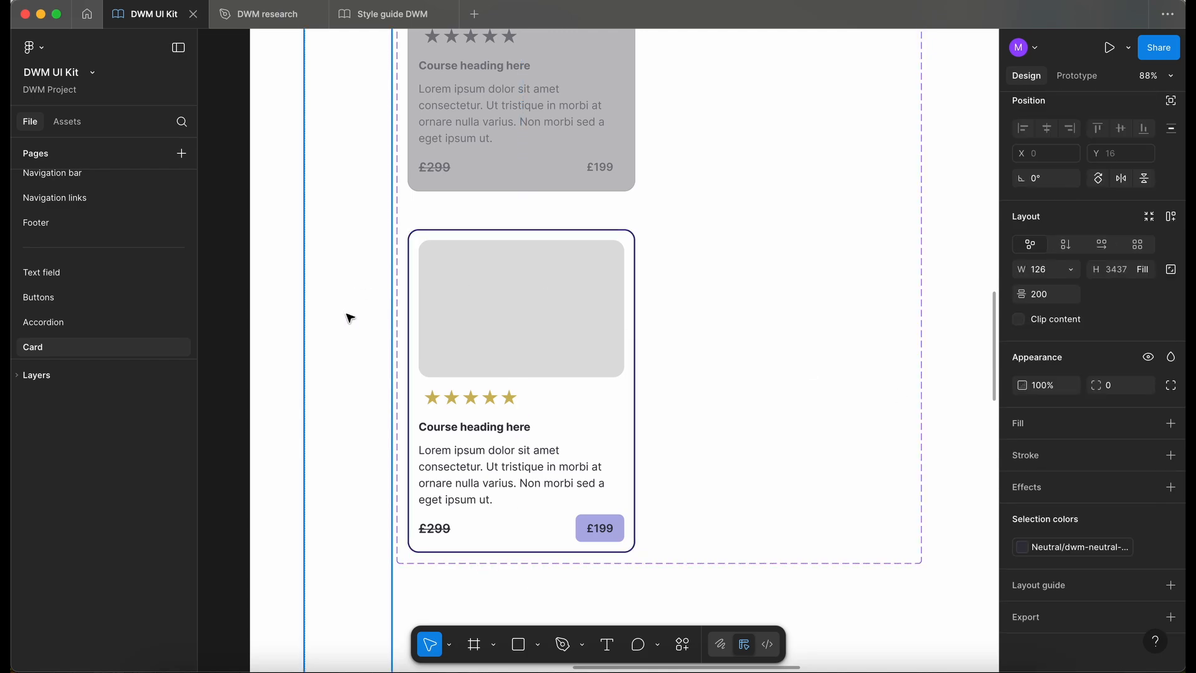
- Change the Activated card's fill to the library colour dwm-sapphire-50
click(461, 436)
scroll(461, 436, down, 3)
click(1022, 576)
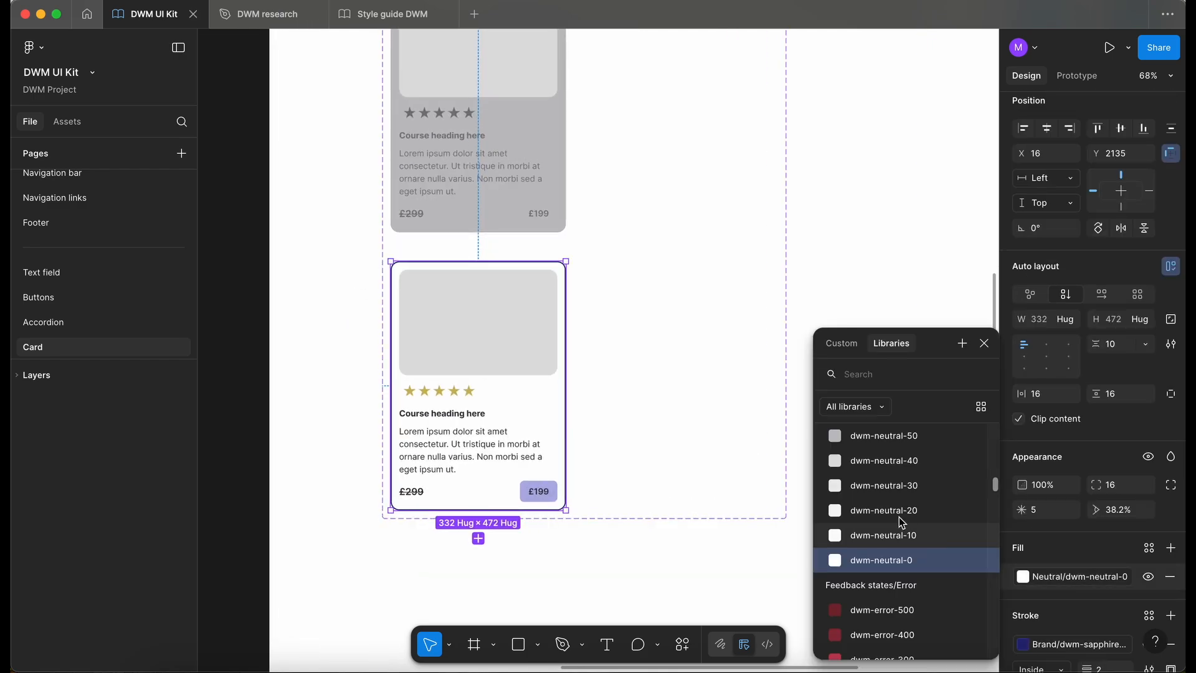
text(sa)
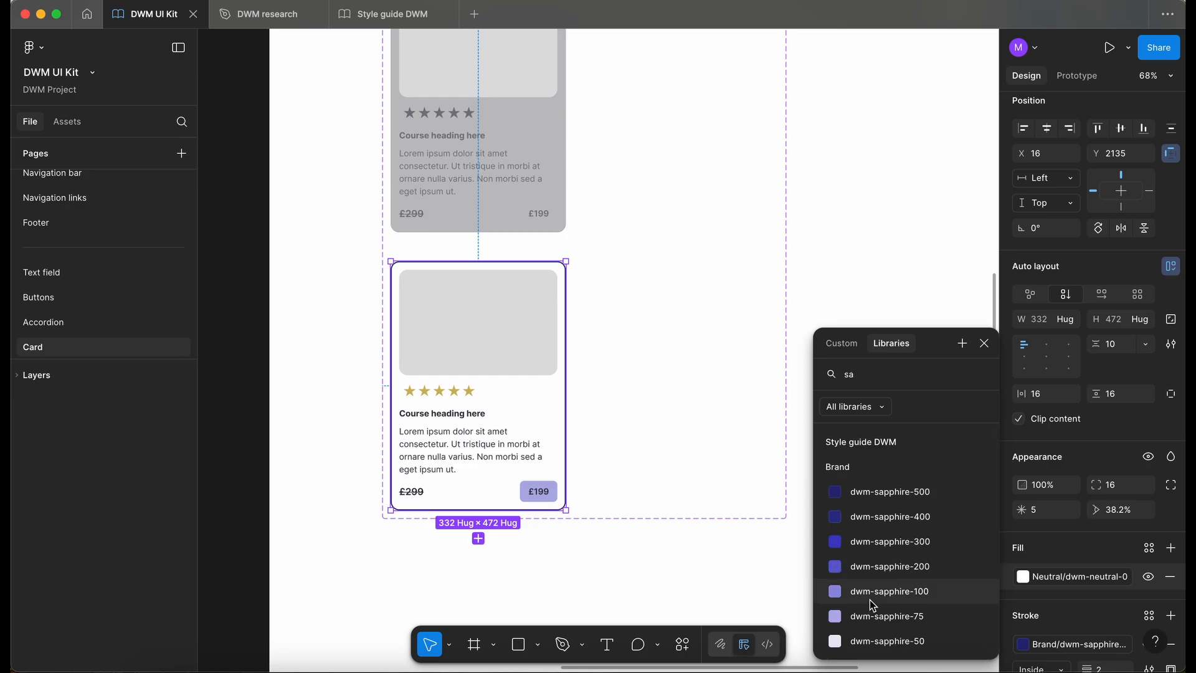
scroll(872, 601, down, 1)
click(884, 609)
click(1022, 576)
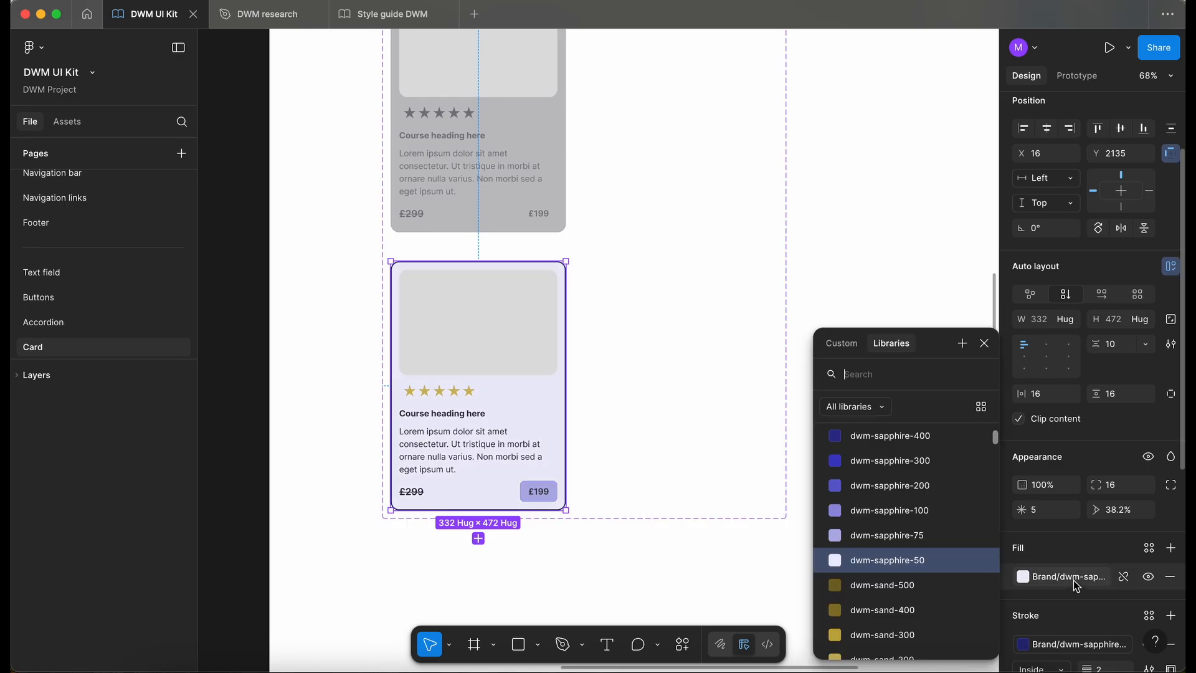
click(937, 563)
click(315, 421)
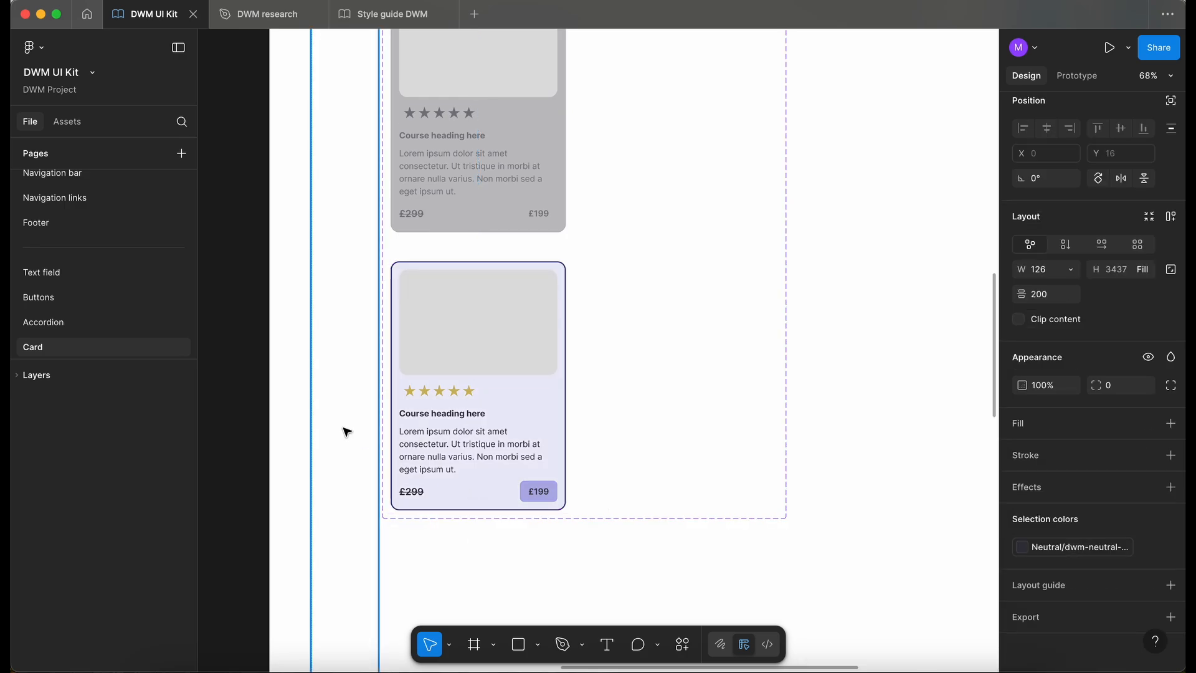
- Add another variant to the Card component set and set its state to Pressed
scroll(347, 431, up, 2)
scroll(515, 525, down, 3)
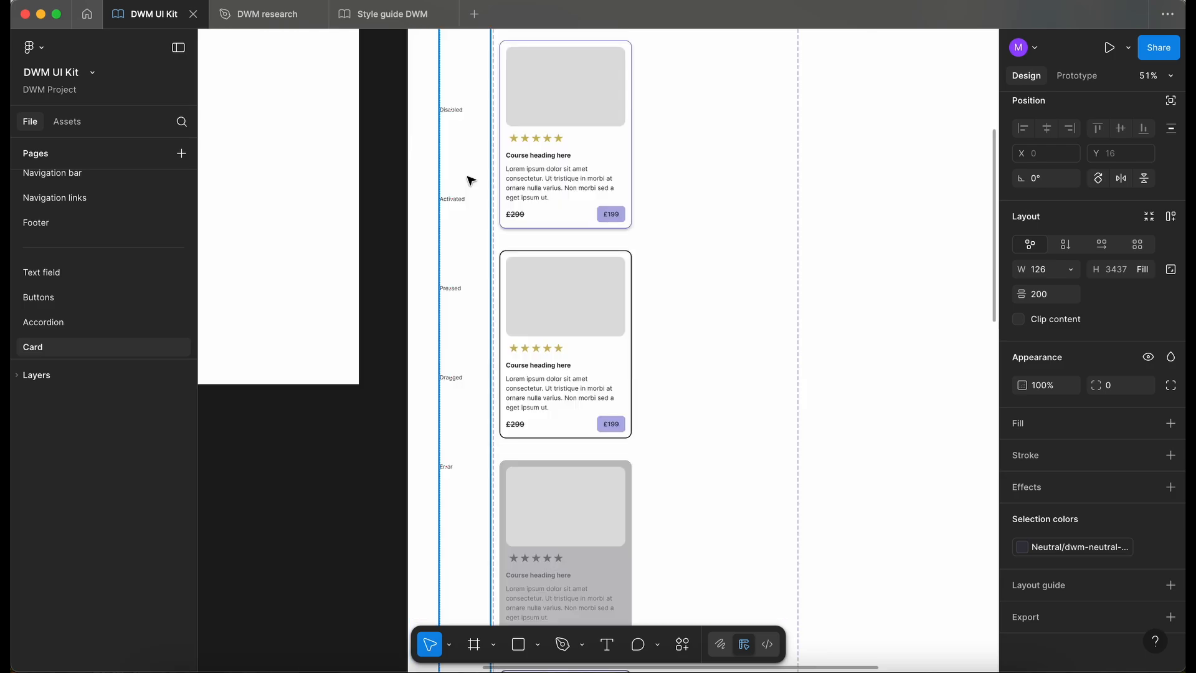
scroll(542, 268, down, 5)
scroll(542, 268, right, 2)
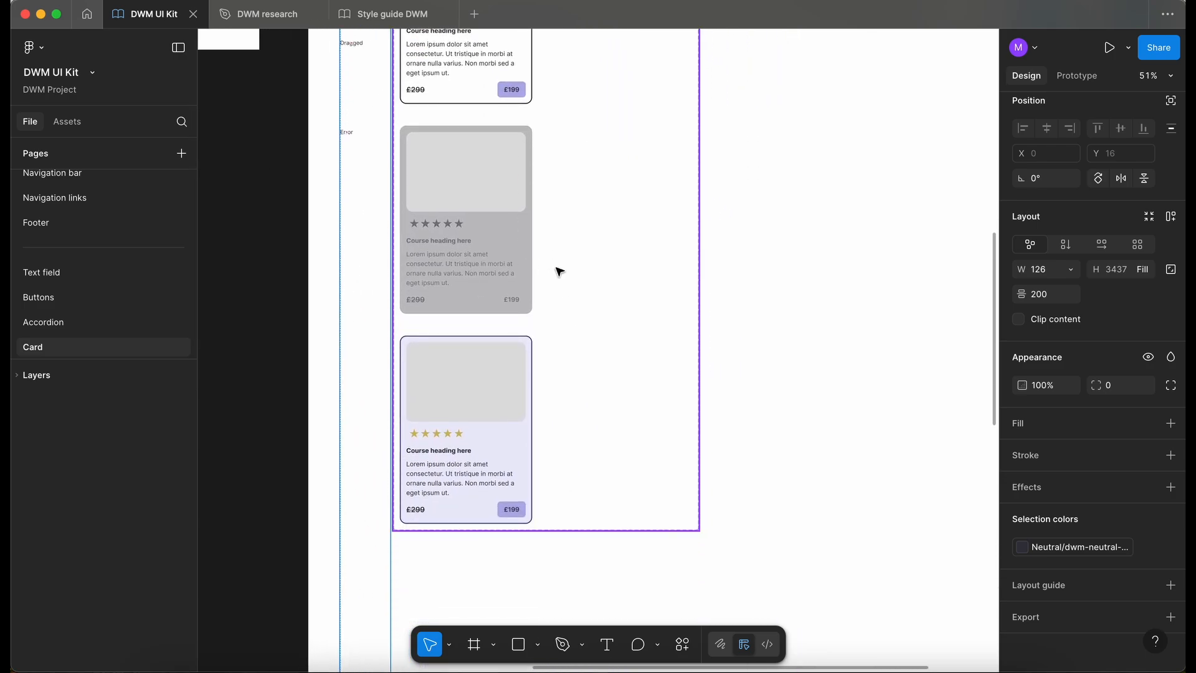
click(626, 374)
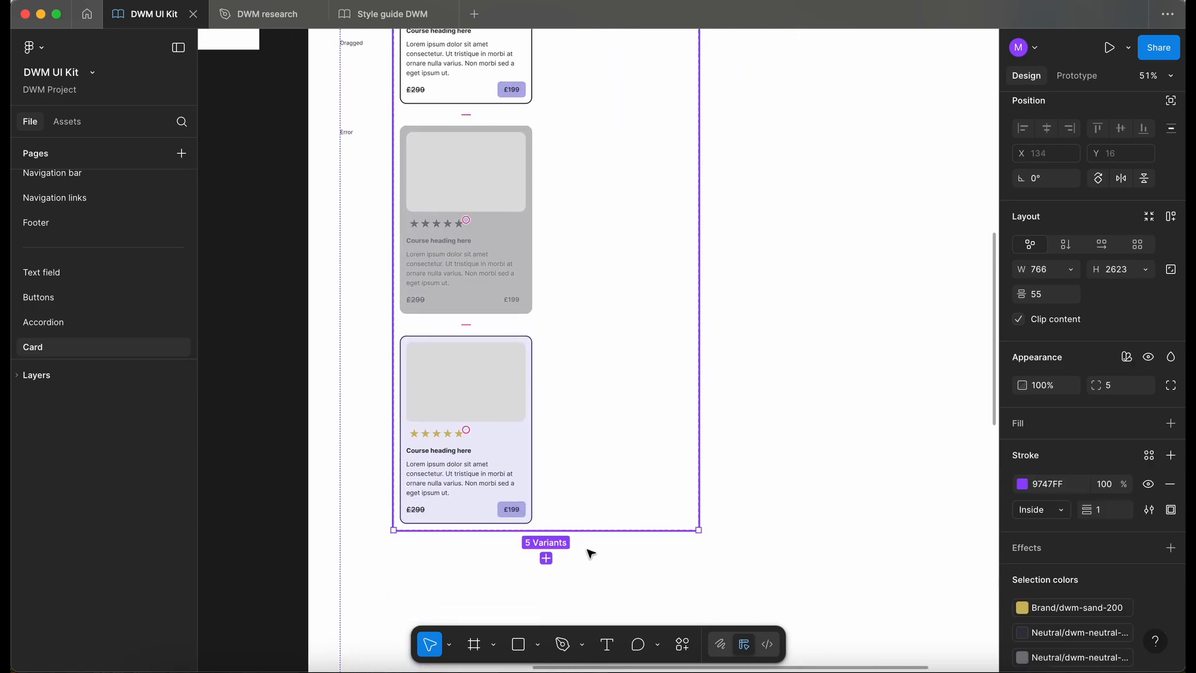
click(546, 559)
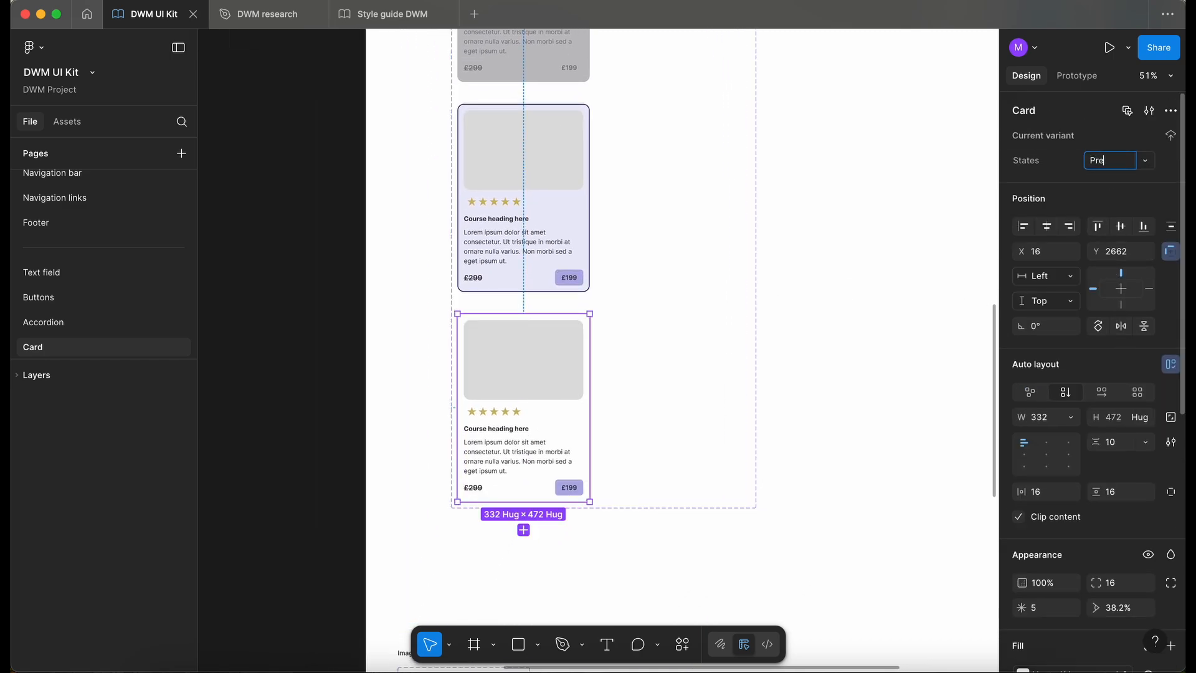
key(Return)
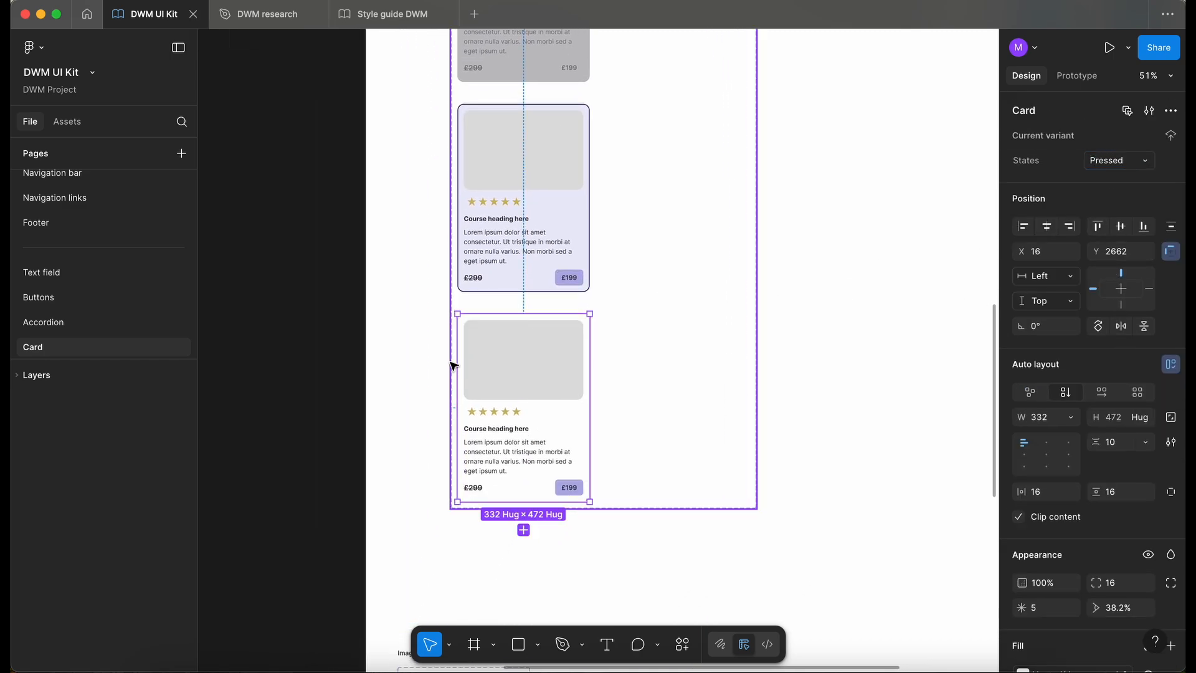
- On the Buttons page, sample the Pressed button's fill and copy its variable name, Brand/dwm-sapphire-400
scroll(449, 267, up, 2)
scroll(448, 267, right, 1)
scroll(467, 425, down, 2)
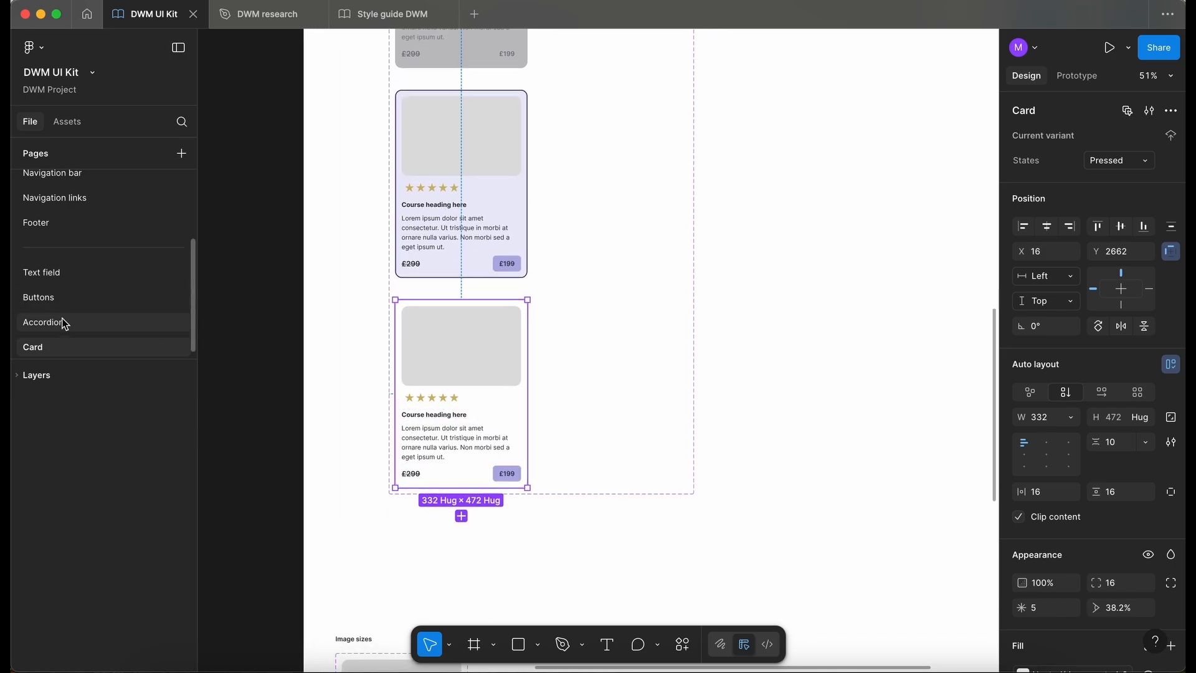
click(71, 300)
scroll(459, 400, left, 2)
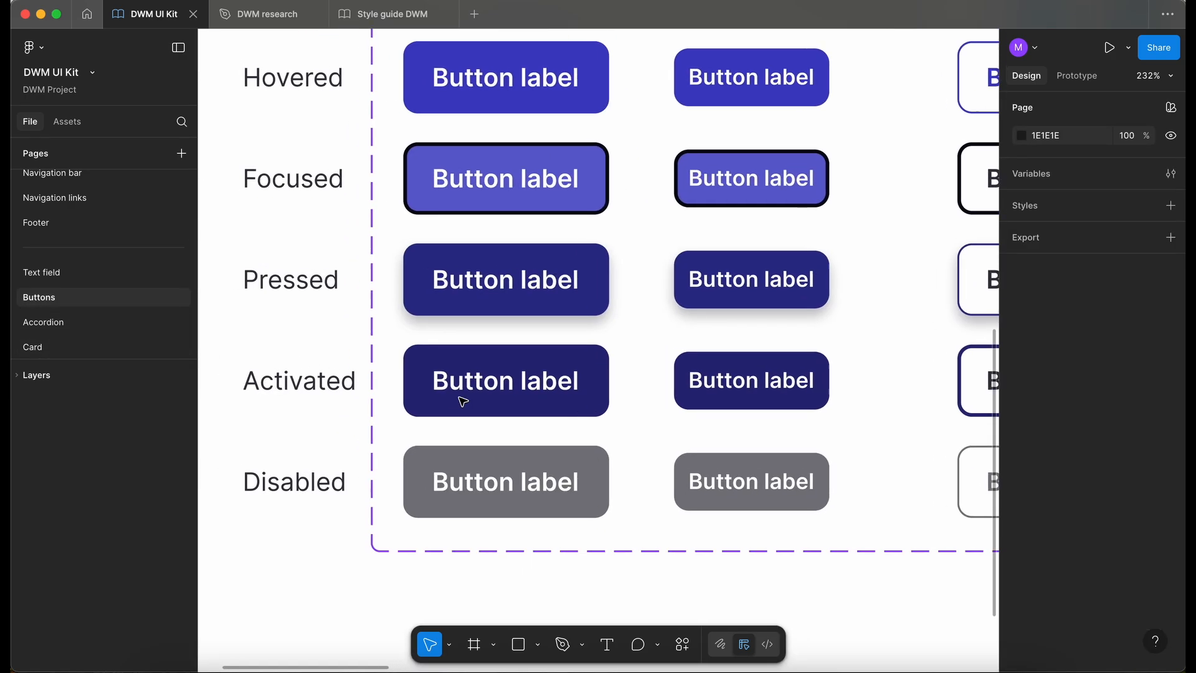
scroll(460, 400, down, 1)
scroll(449, 393, up, 2)
scroll(451, 396, up, 3)
key(i)
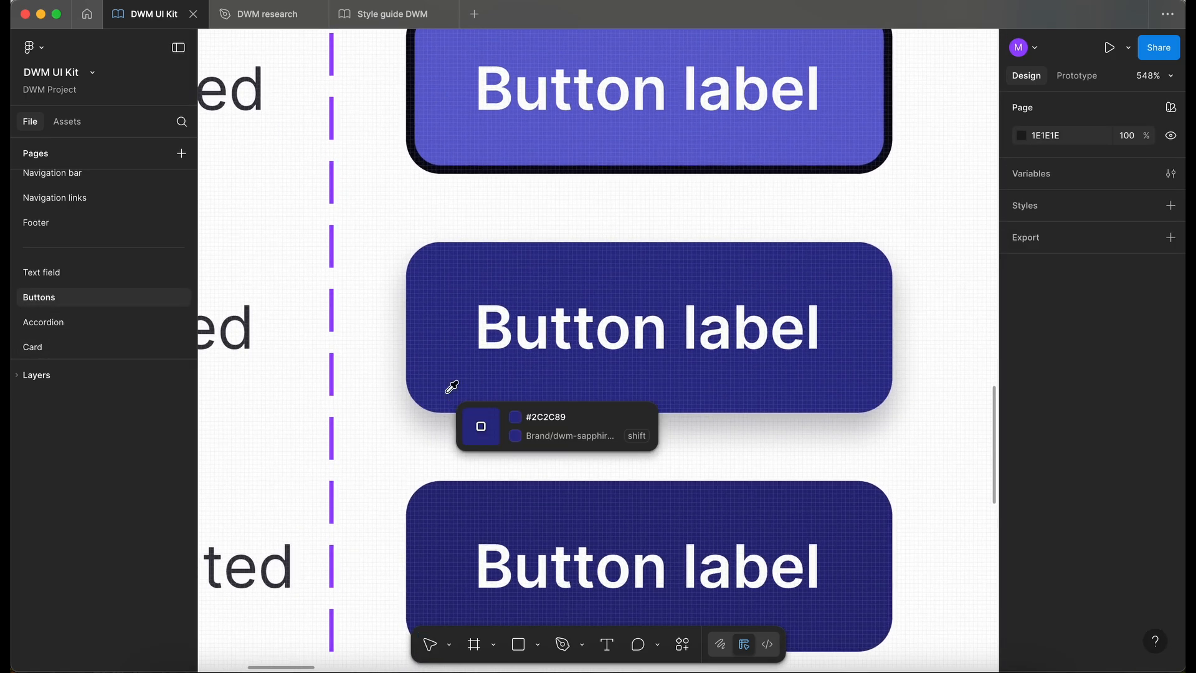
key(shift)
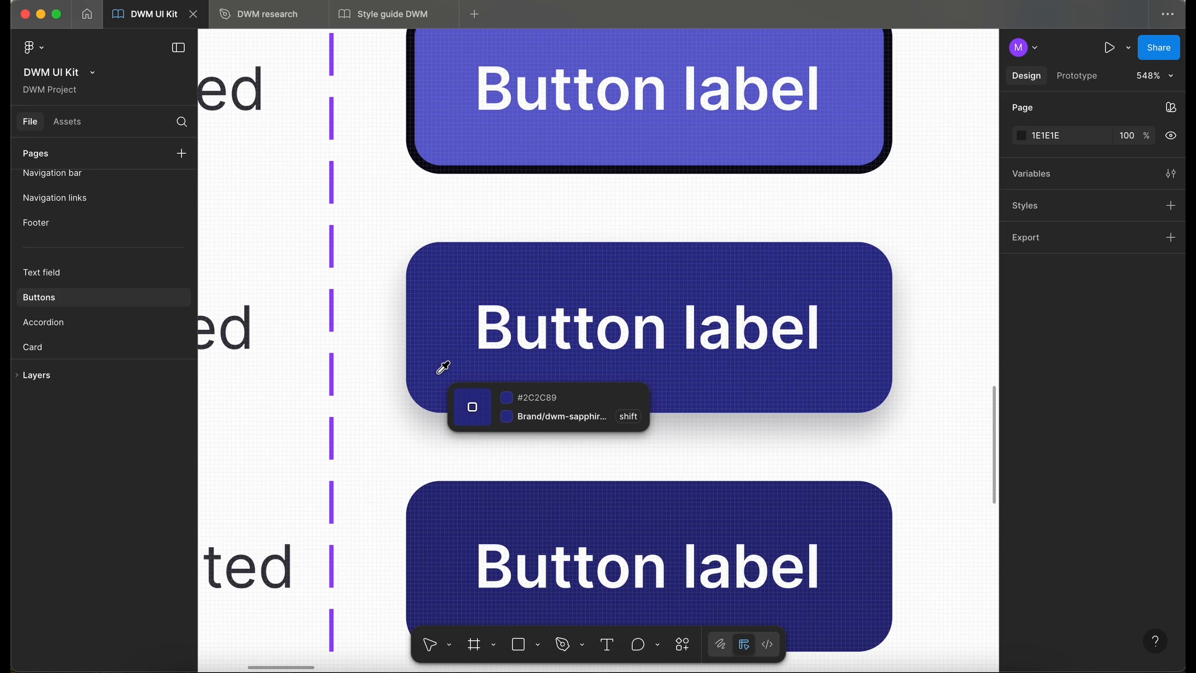
shift+click(439, 372)
scroll(442, 377, down, 5)
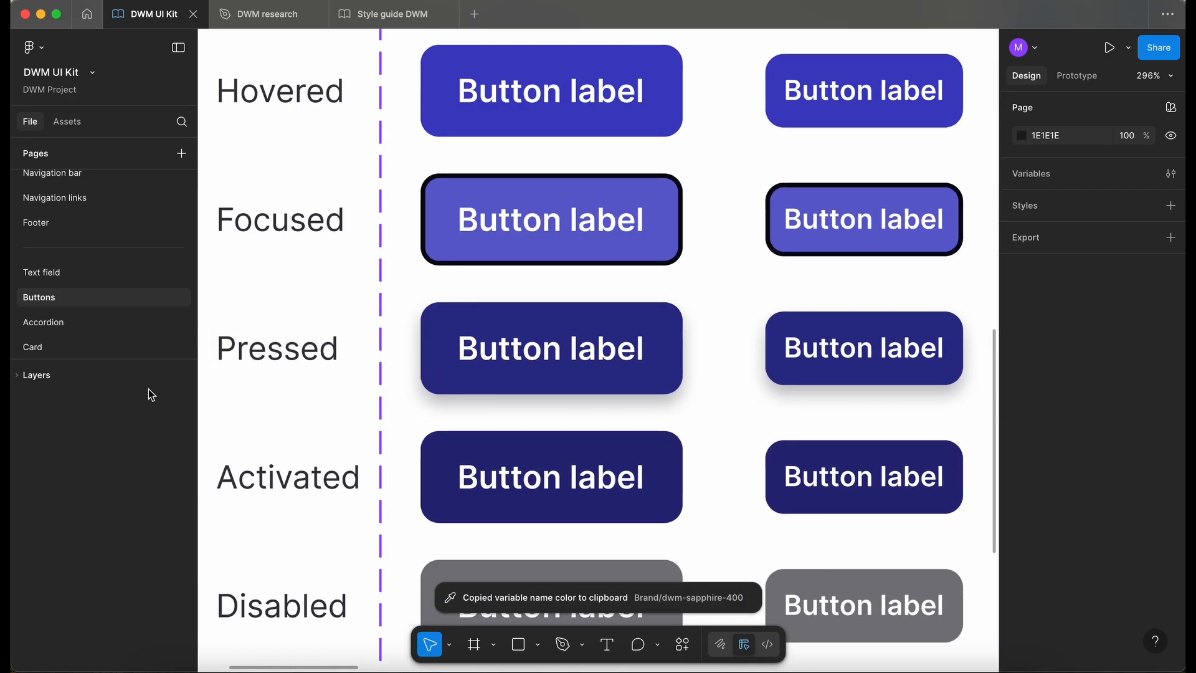
- Return to the Card page and set the Pressed card's stroke to the sampled dwm-sapphire-400 colour
click(115, 347)
scroll(581, 456, up, 6)
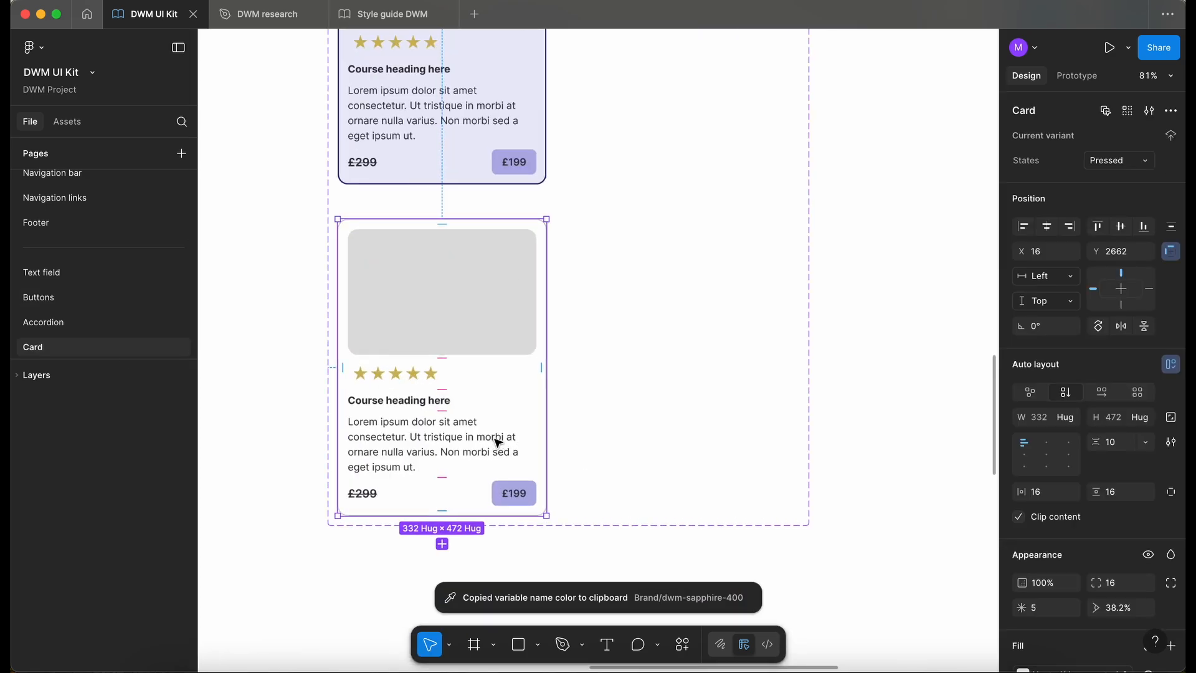
scroll(1049, 544, down, 7)
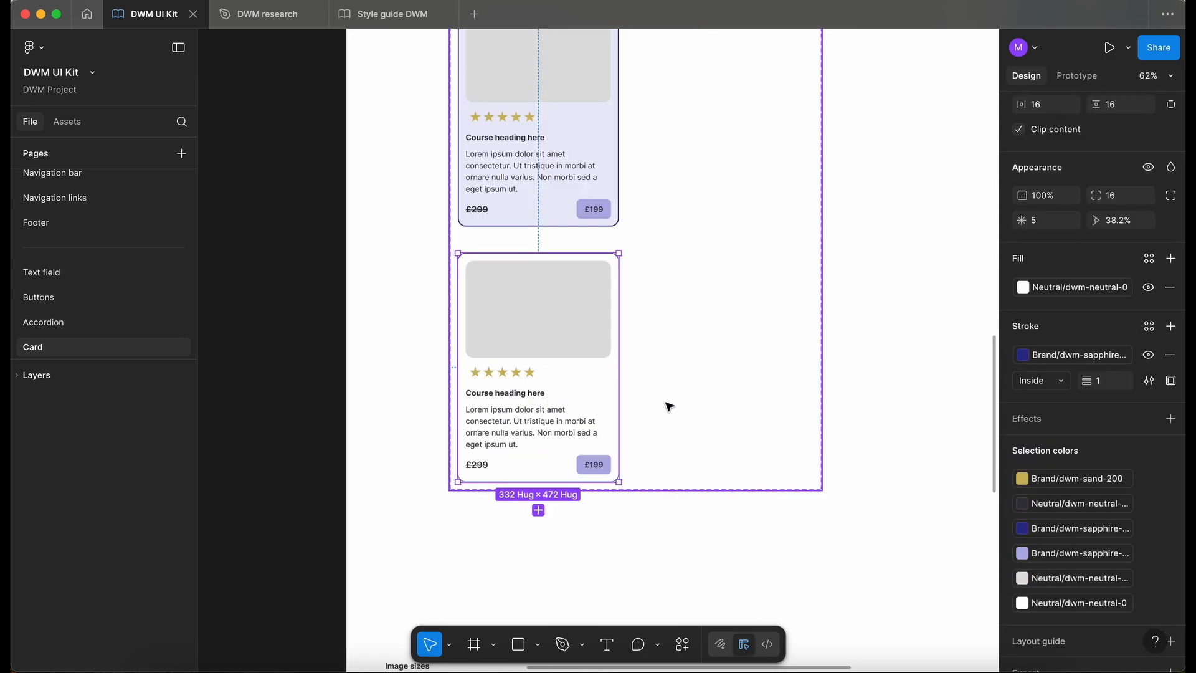
- Add a drop shadow to the Pressed card using the Small shadow variables, with X 0, Y 4, blur 8 and spread 0
click(1171, 419)
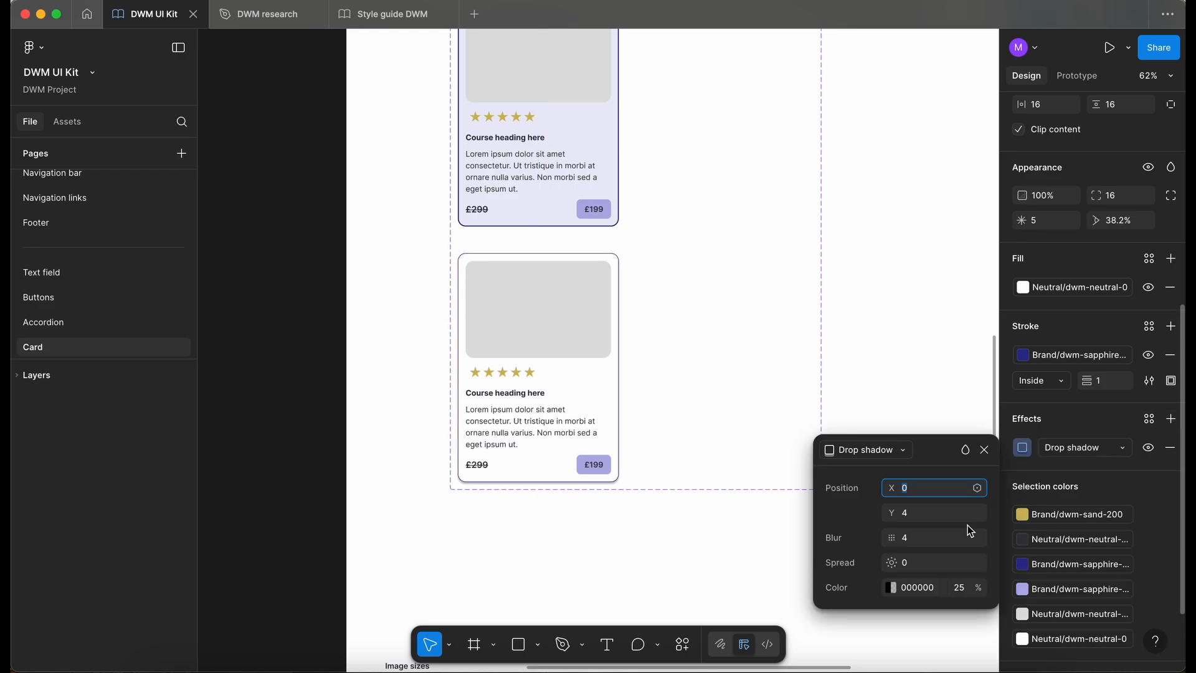
click(977, 488)
click(982, 488)
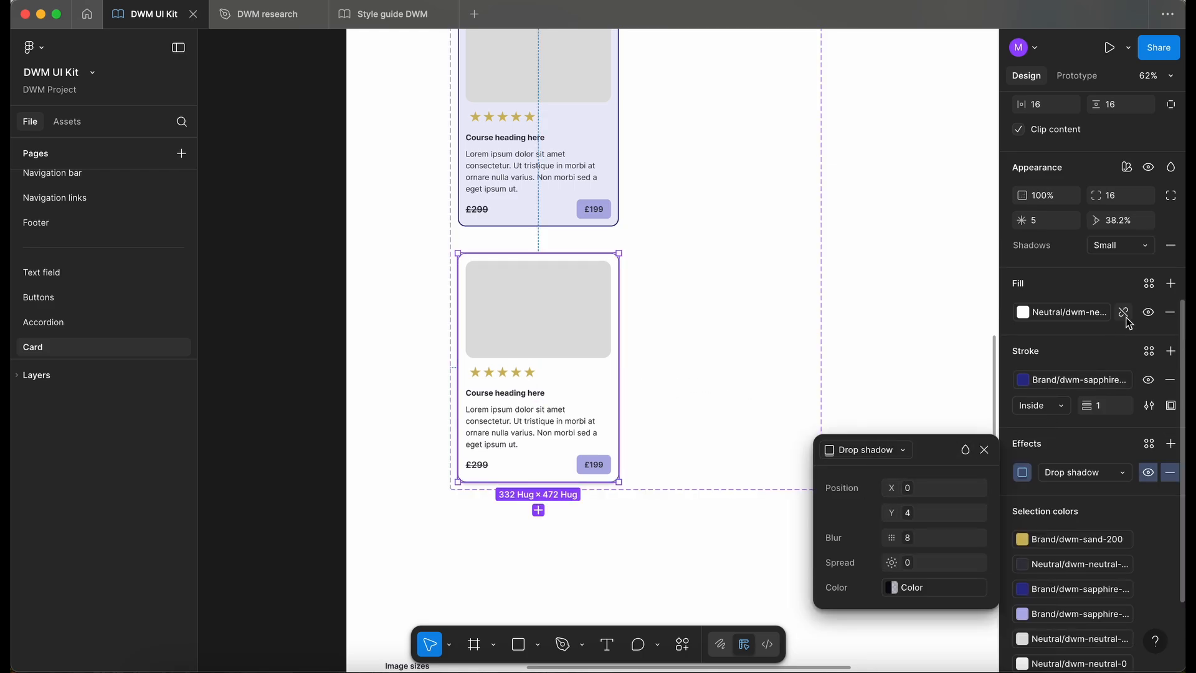
click(587, 392)
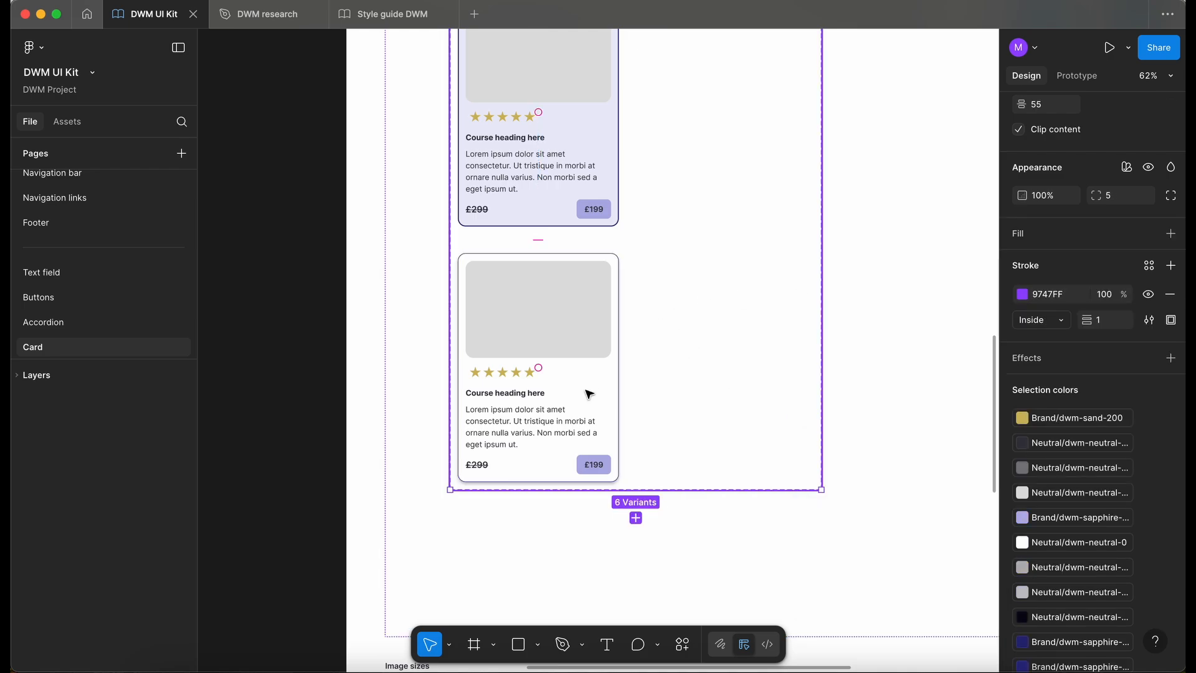
- Set the Pressed card's fill to the dwm-sapphire-50 library colour
scroll(589, 394, up, 5)
scroll(590, 394, down, 5)
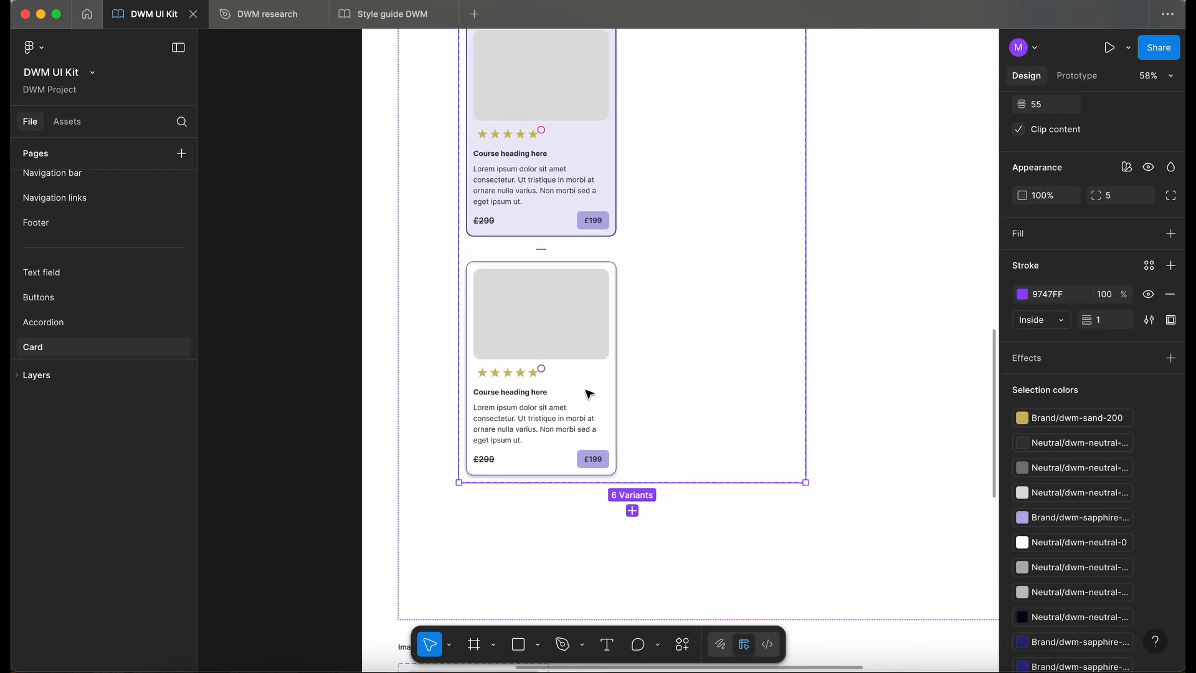
scroll(587, 392, up, 2)
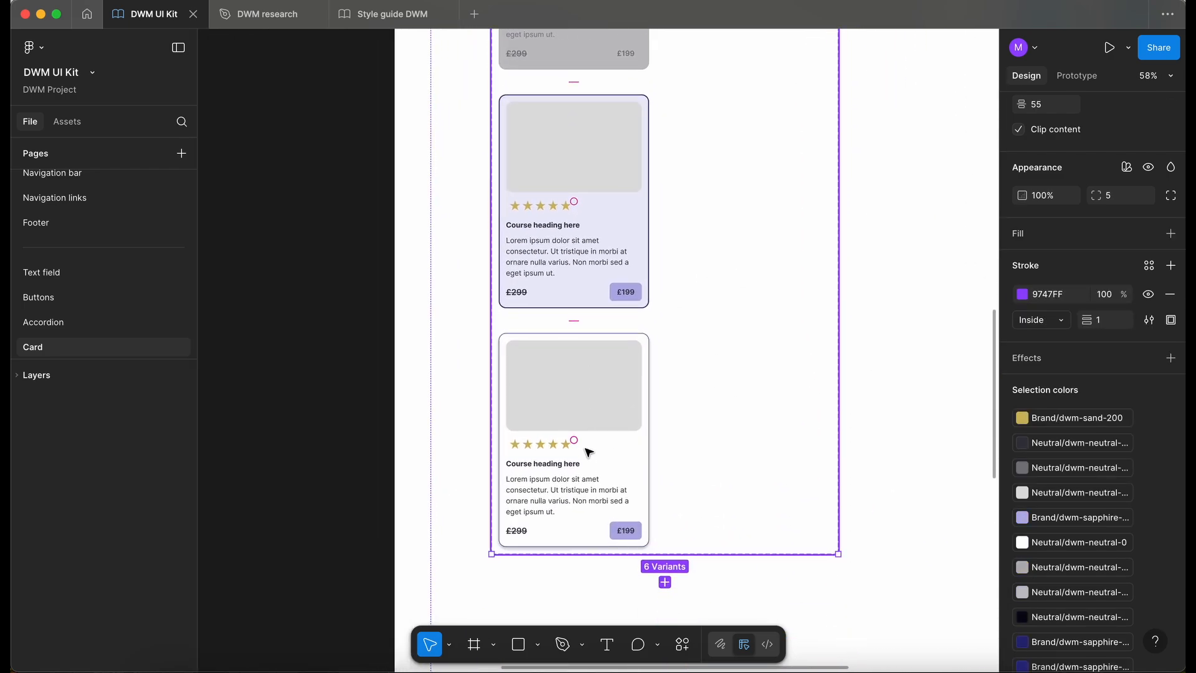
scroll(589, 451, up, 5)
scroll(589, 451, down, 8)
click(588, 451)
scroll(1034, 324, down, 3)
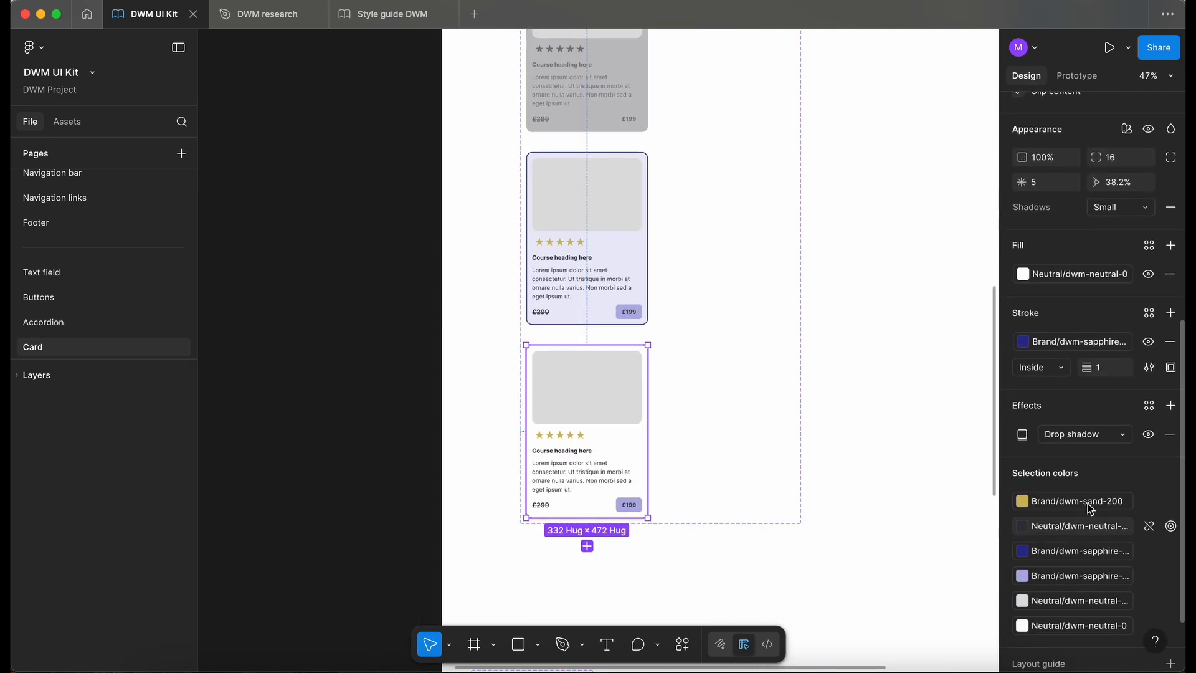
click(1022, 341)
text(sapp)
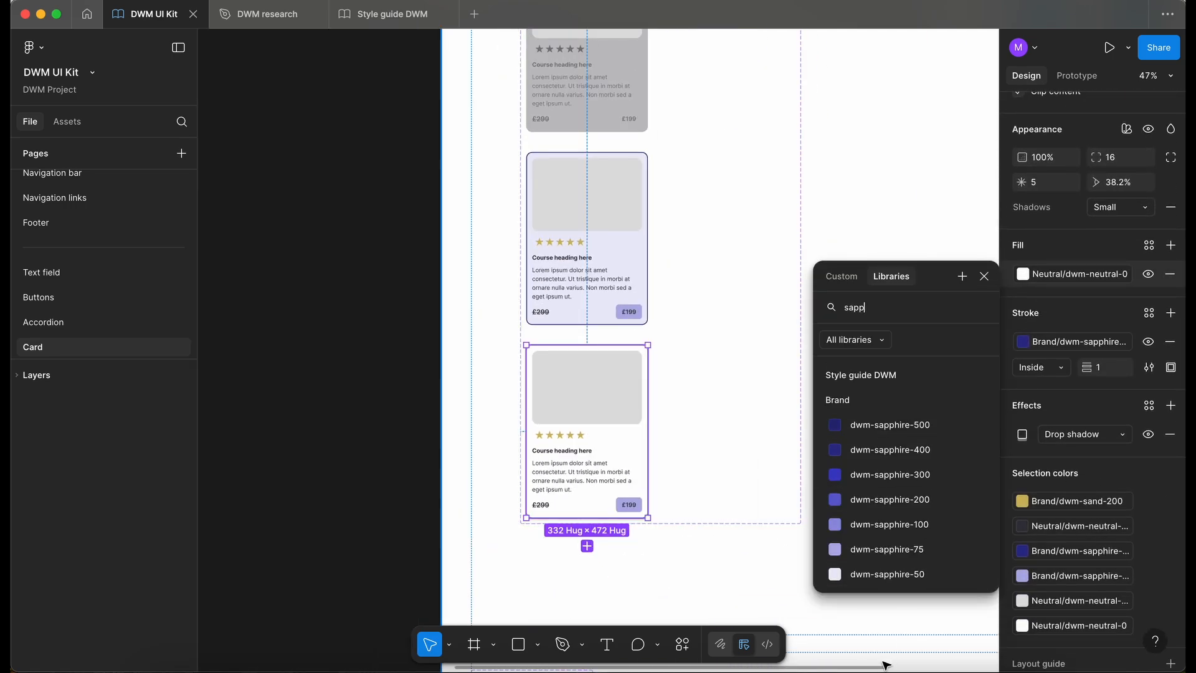
click(895, 575)
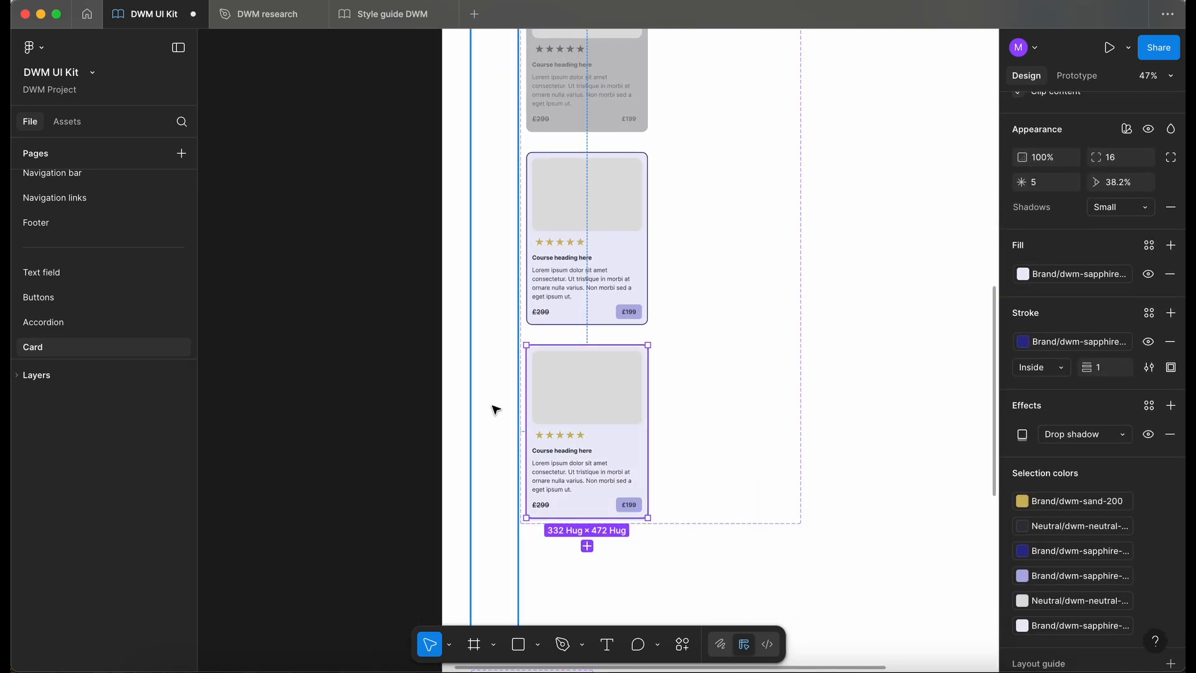
- Add another variant below the Pressed card and extend the frame around the component set to a height of 4884
click(670, 438)
scroll(649, 442, down, 3)
scroll(649, 442, up, 1)
click(651, 441)
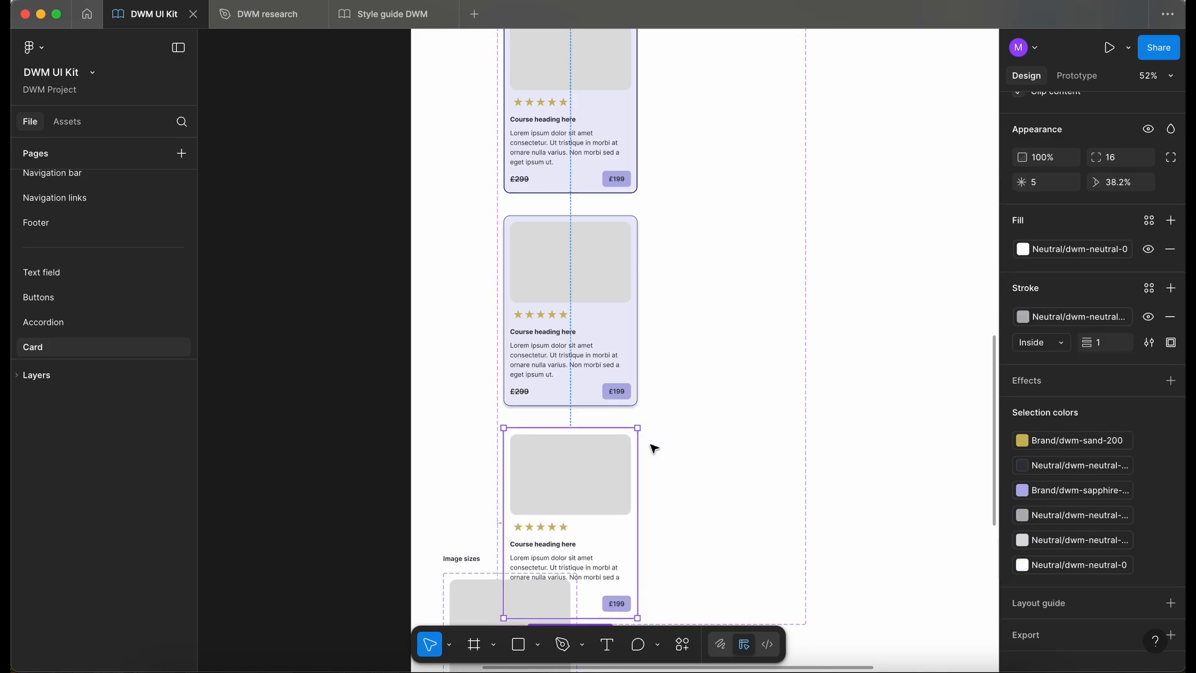
scroll(649, 395, down, 5)
drag(743, 423, 743, 556)
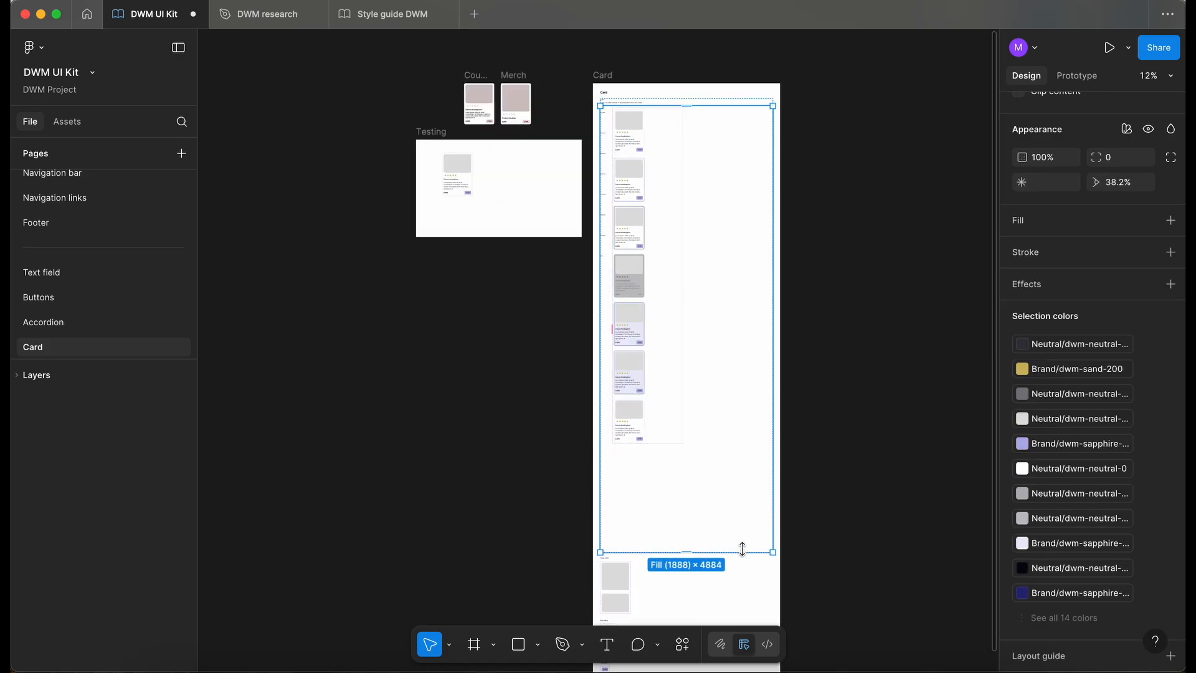
- Set the States property of the newly added card variant to Dragged
click(622, 424)
scroll(622, 423, up, 5)
scroll(635, 337, up, 3)
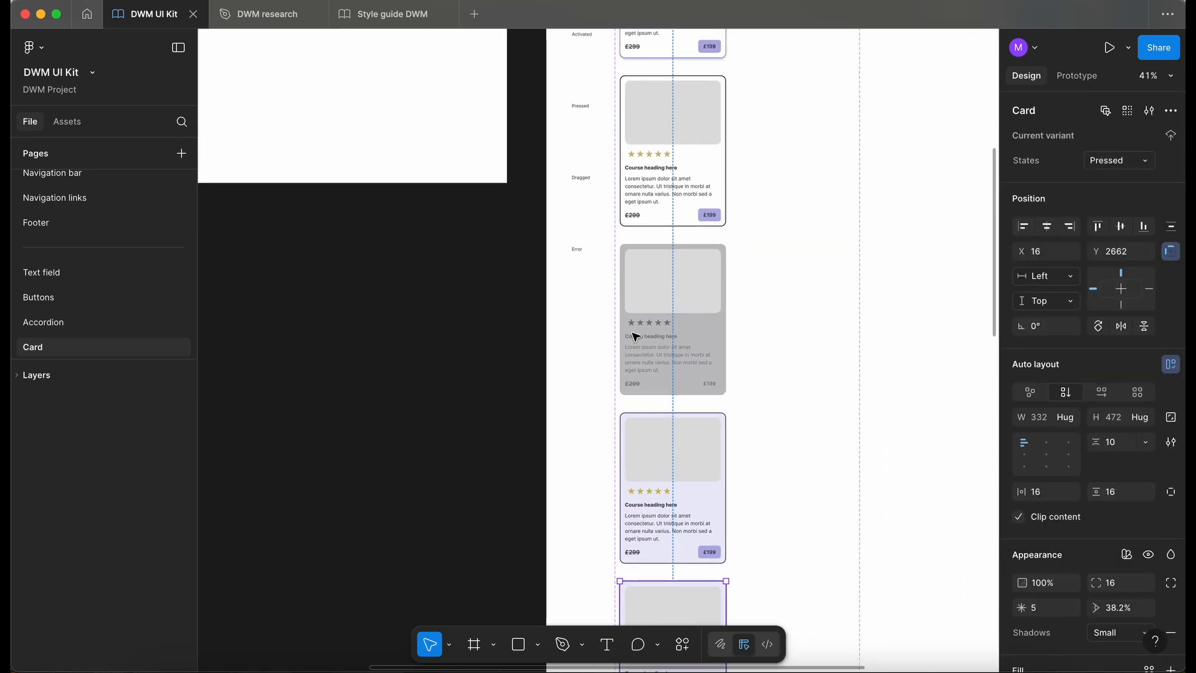
scroll(635, 337, down, 5)
scroll(635, 344, right, 2)
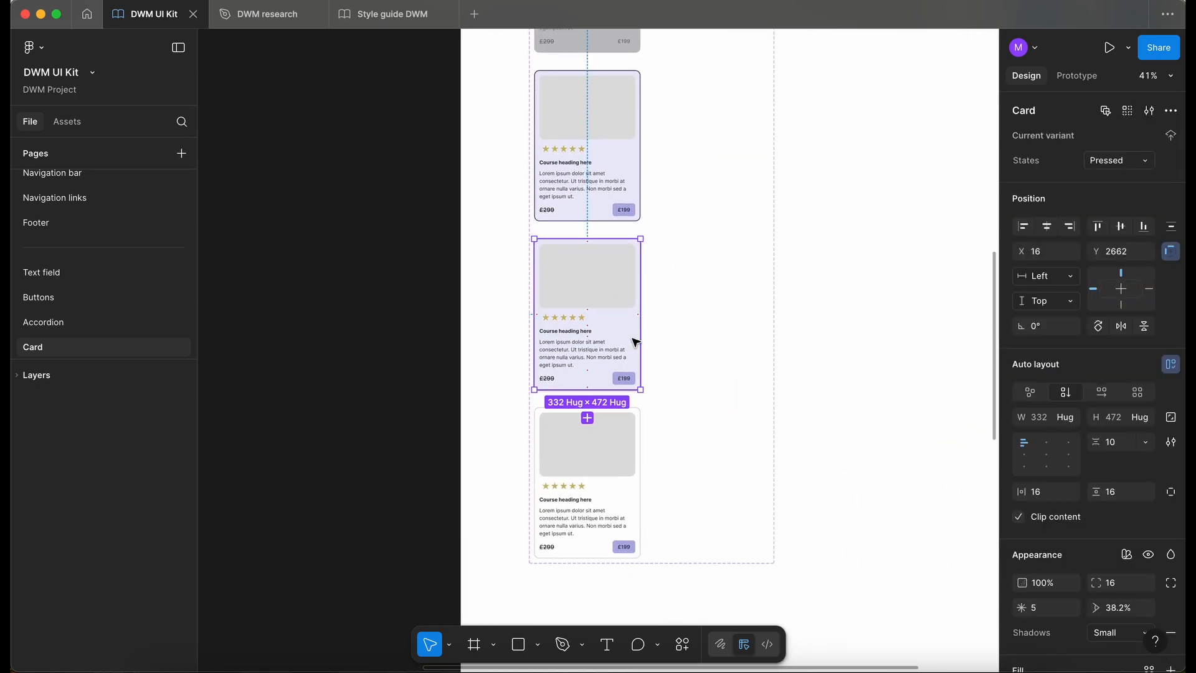
click(611, 486)
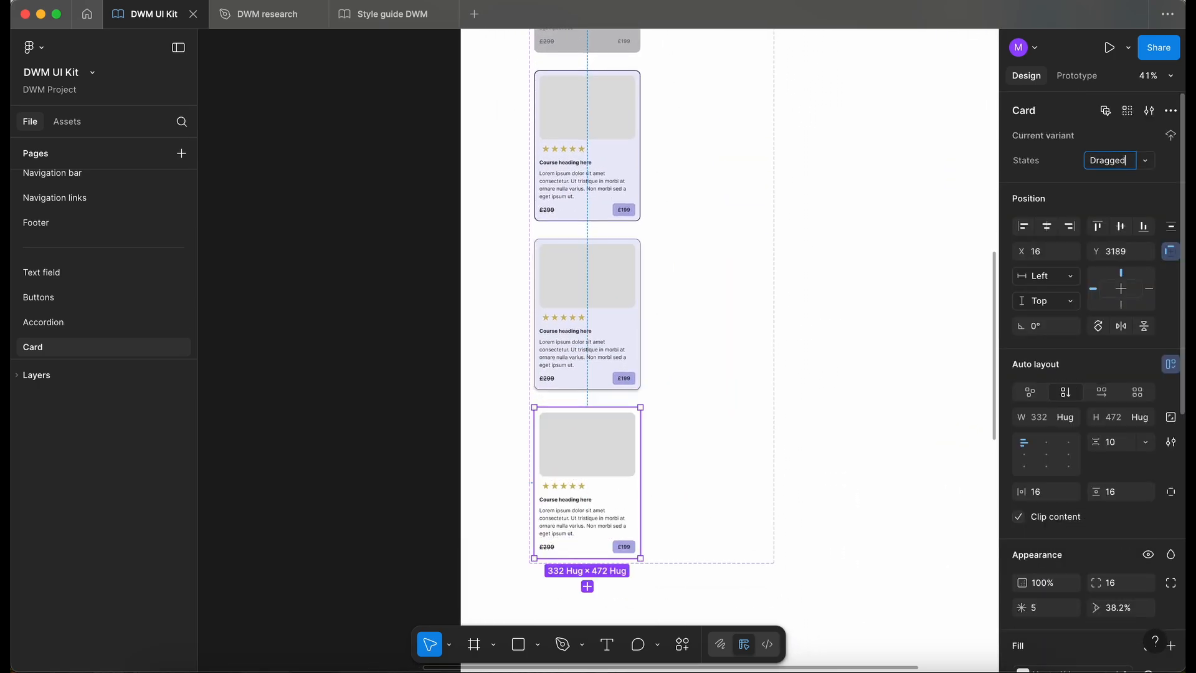
- Add a drop shadow effect to the Dragged card and set its Shadows mode to Large
scroll(629, 545, up, 3)
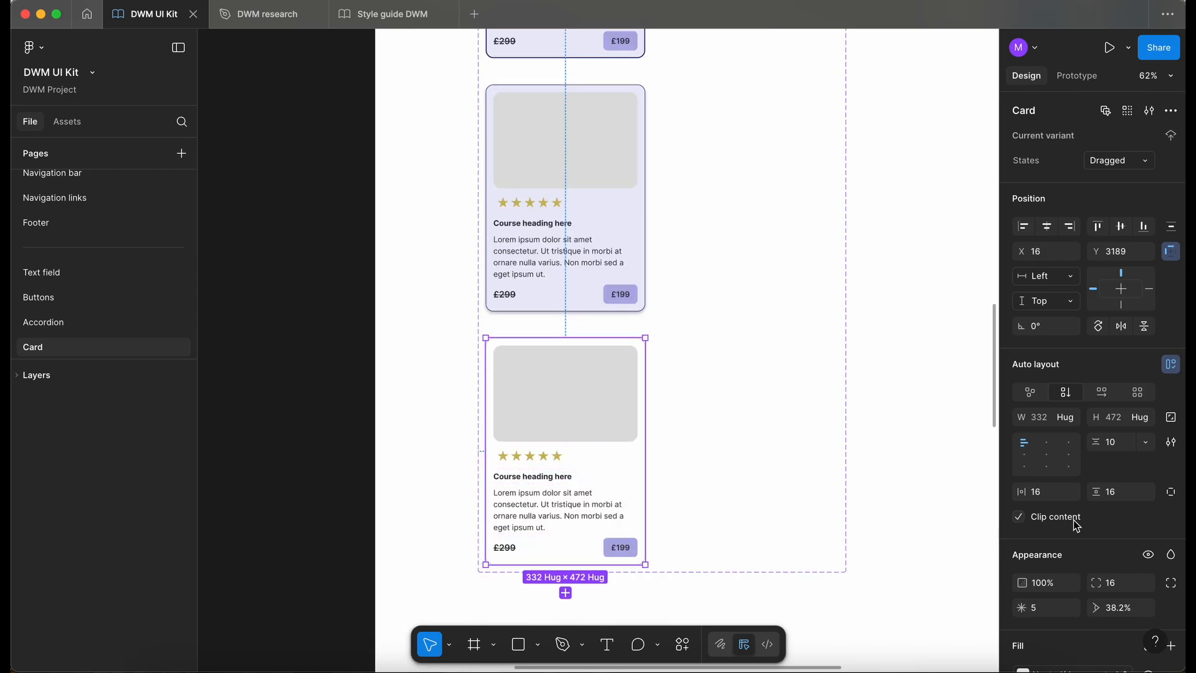
scroll(1162, 523, down, 5)
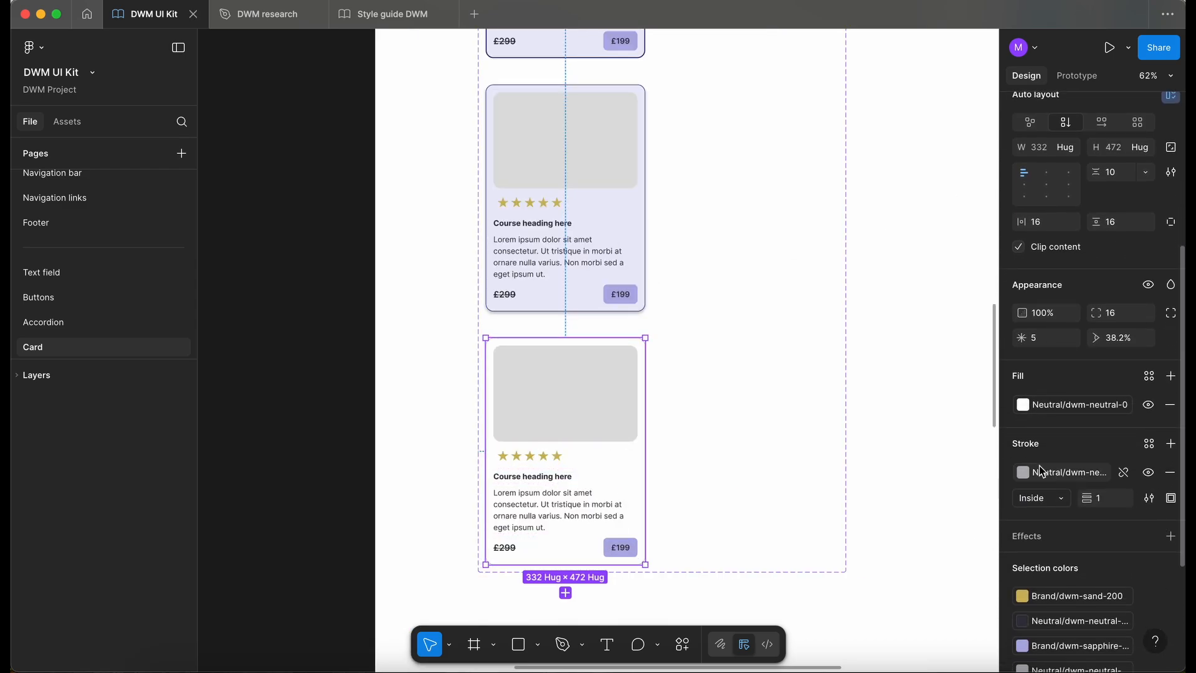
scroll(1060, 515, down, 1)
click(1170, 491)
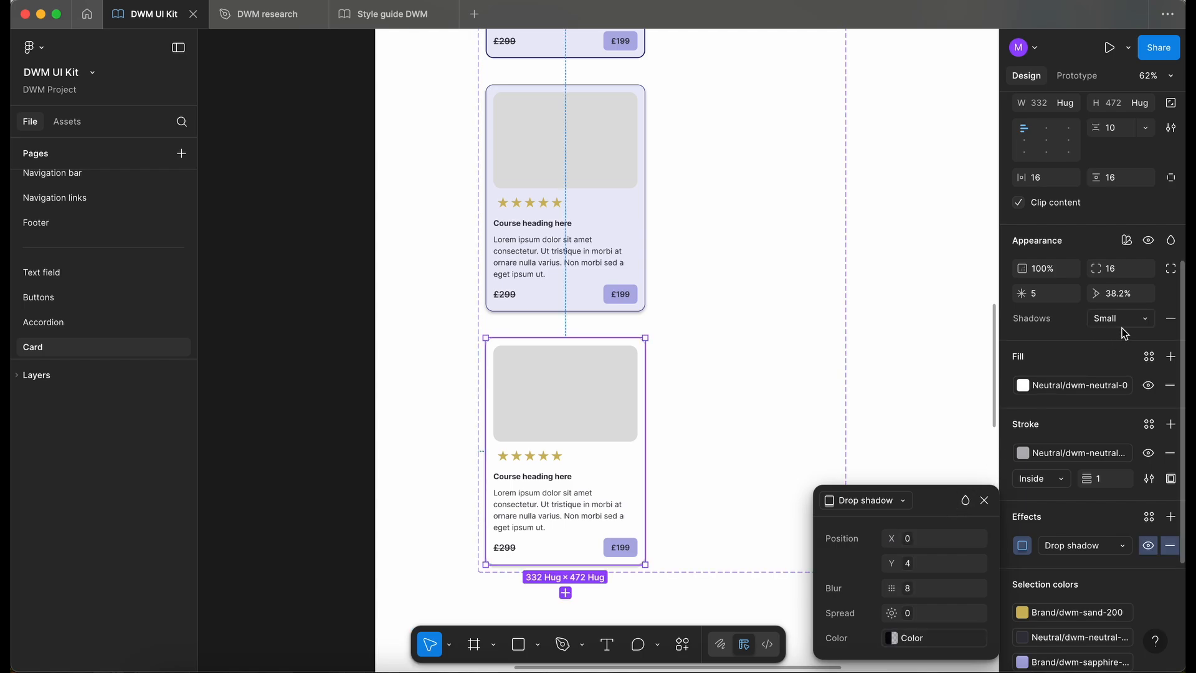
click(1117, 320)
click(1079, 355)
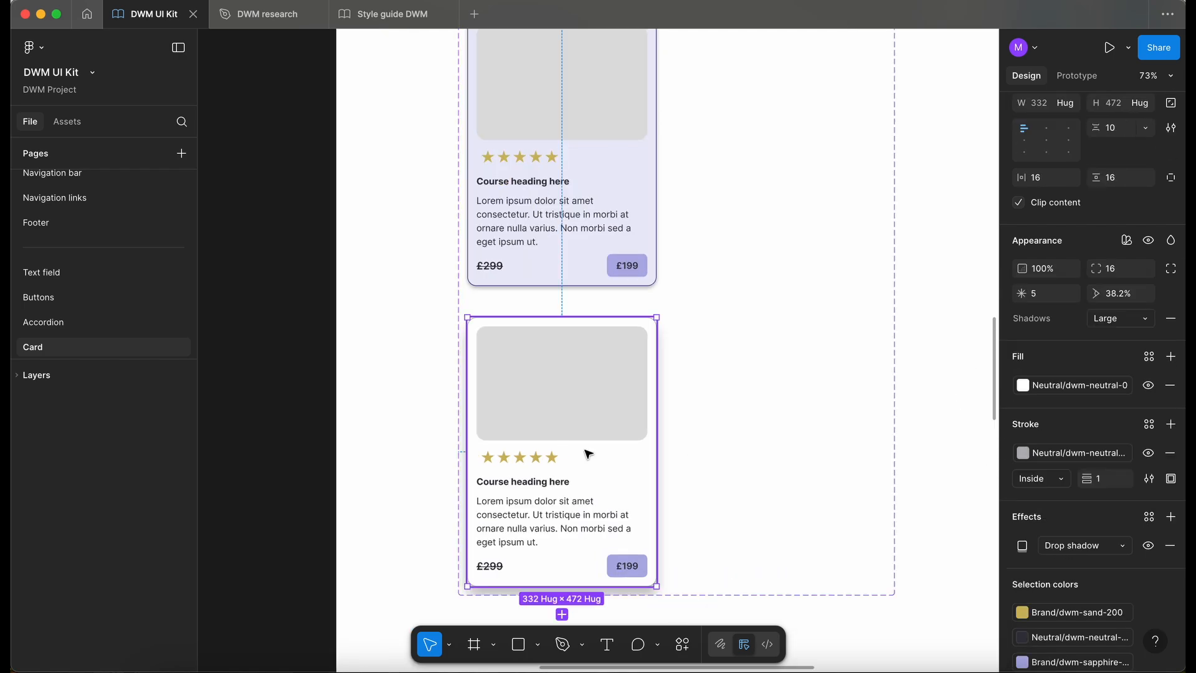
- Switch the Dragged card's Shadows mode to Medium and inspect the card deselected
click(1117, 319)
click(1059, 300)
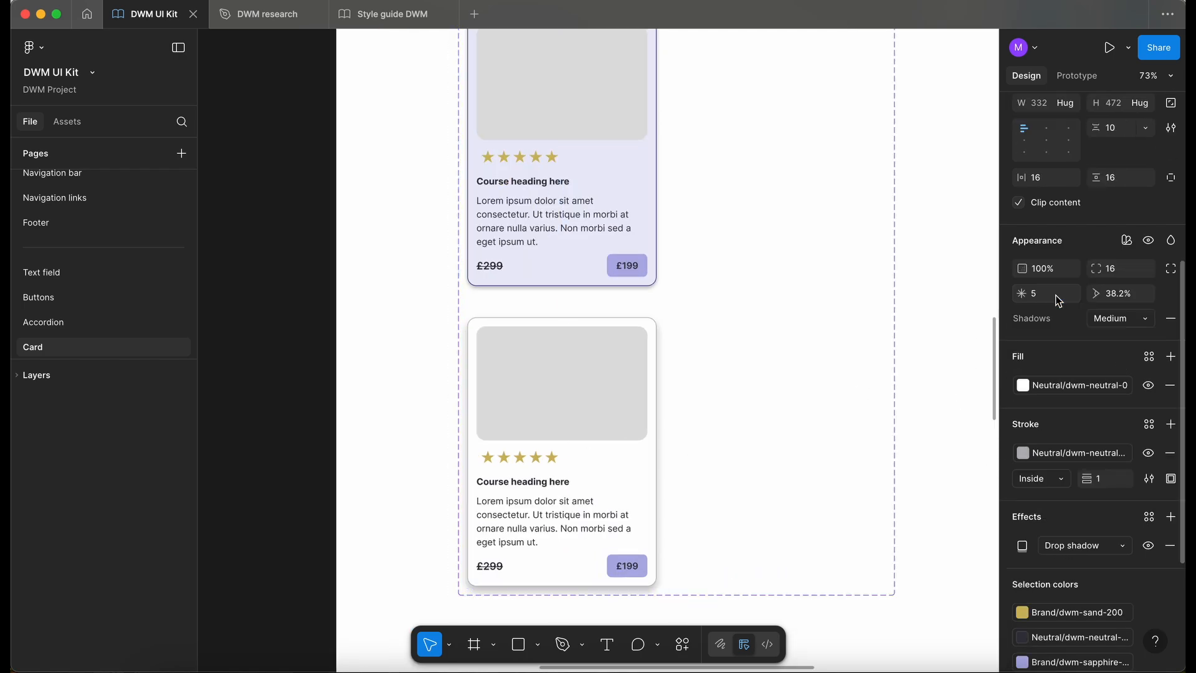
click(388, 363)
scroll(389, 364, up, 2)
scroll(388, 364, down, 5)
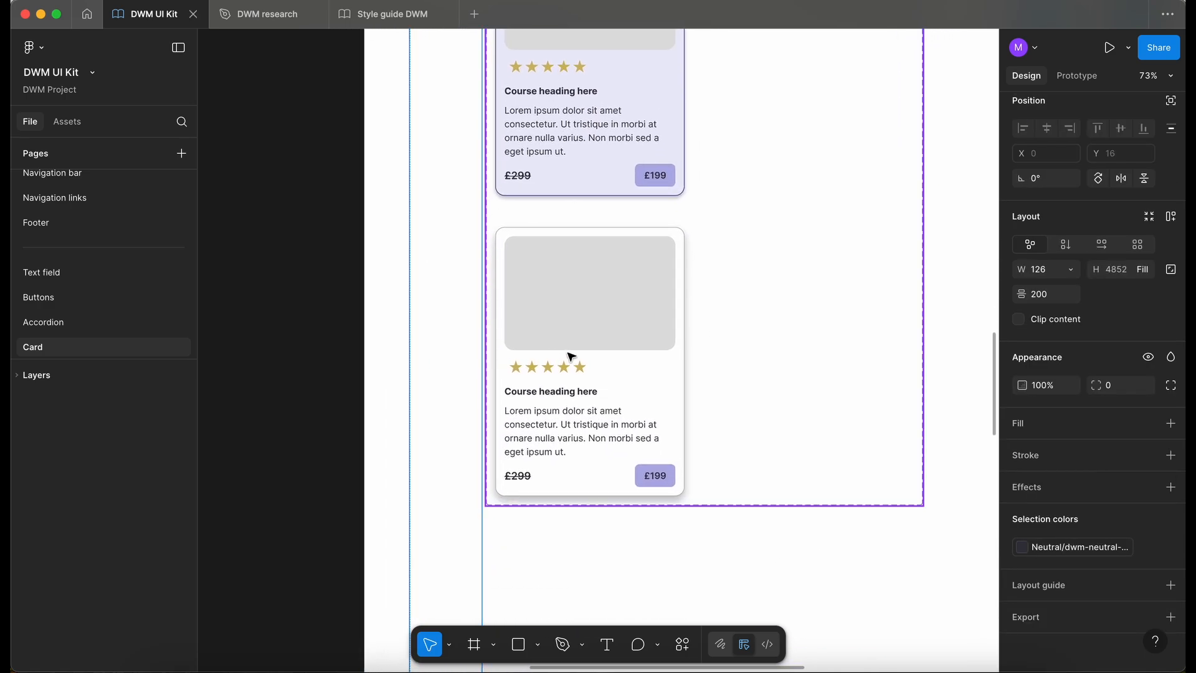
- Set the fill of both the Activated and Pressed cards to the dwm-neutral-0 library colour
ctrl+scroll(571, 356, down, 2)
scroll(617, 178, down, 5)
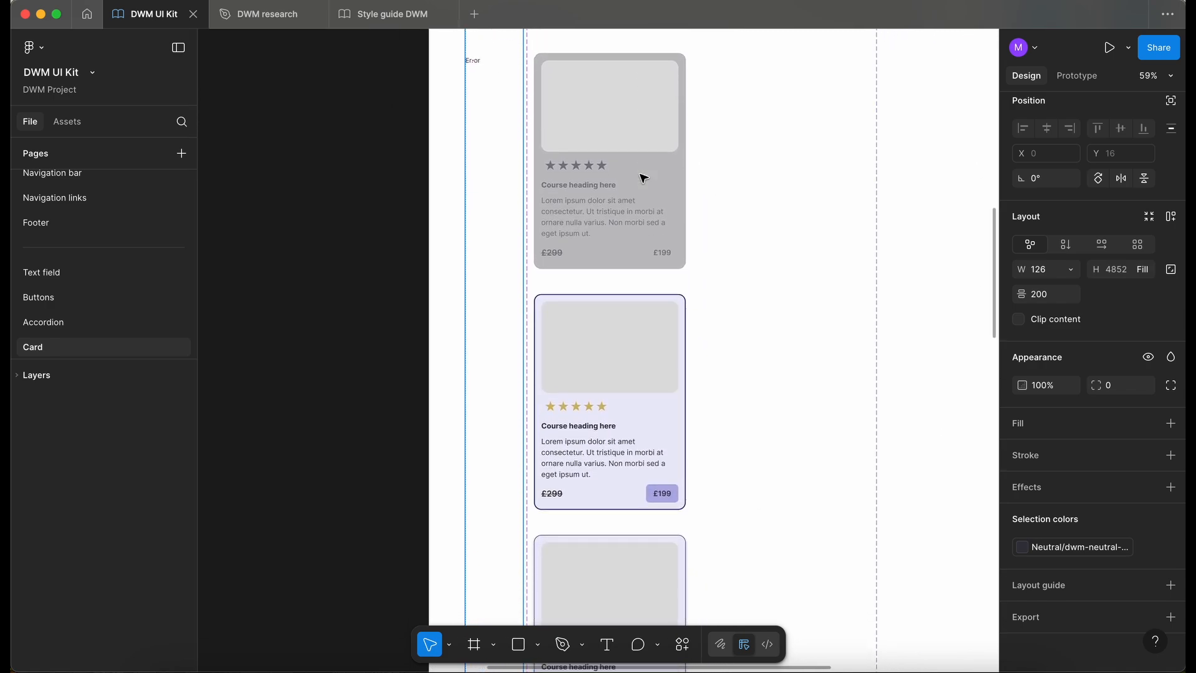
click(625, 424)
click(625, 423)
scroll(626, 424, down, 3)
scroll(626, 423, right, 1)
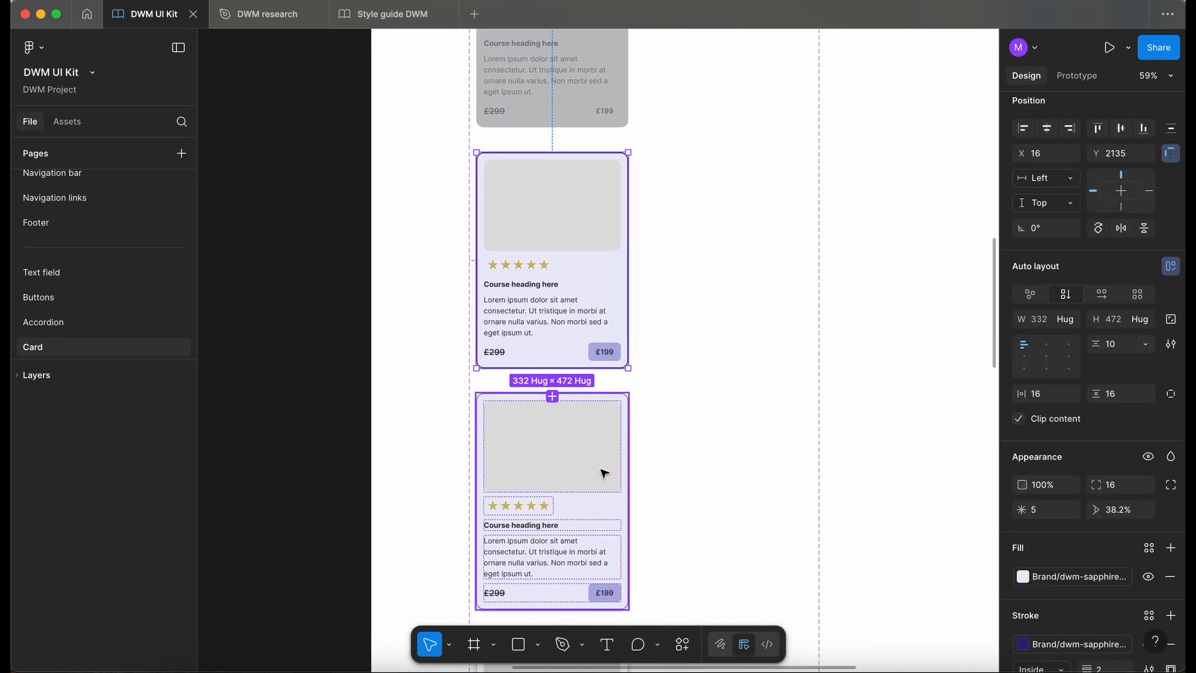
shift+click(604, 473)
scroll(1055, 519, down, 3)
click(1057, 442)
text(w)
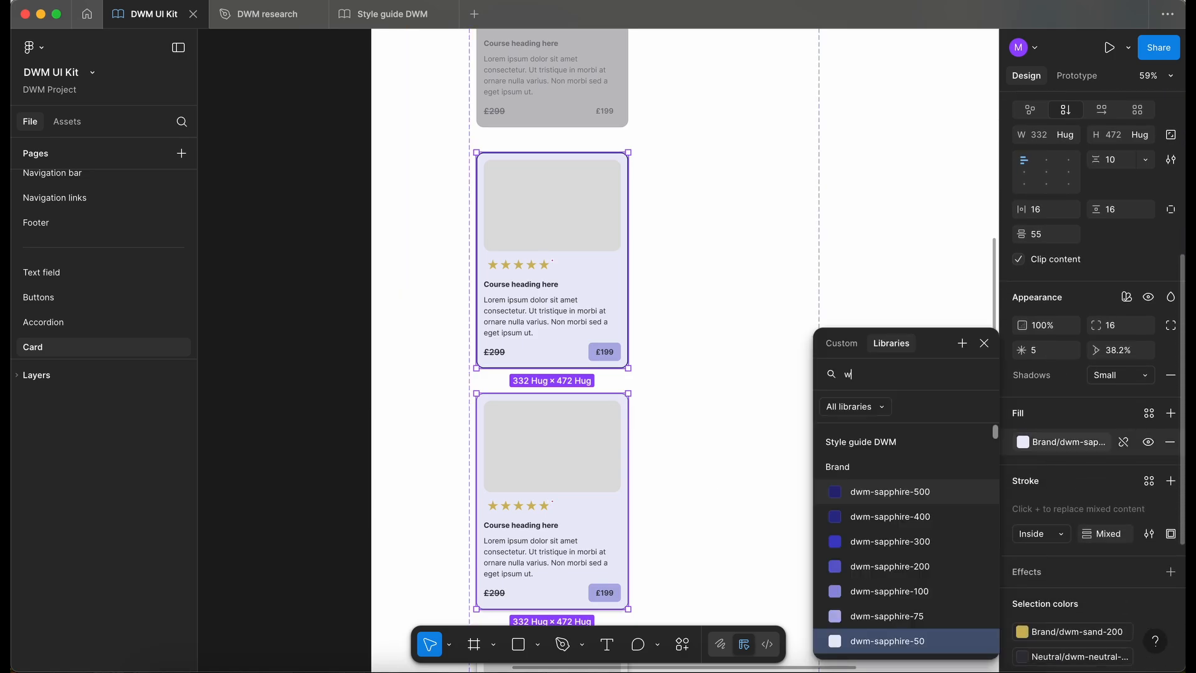
key(BackSpace)
text(ne)
scroll(932, 643, down, 5)
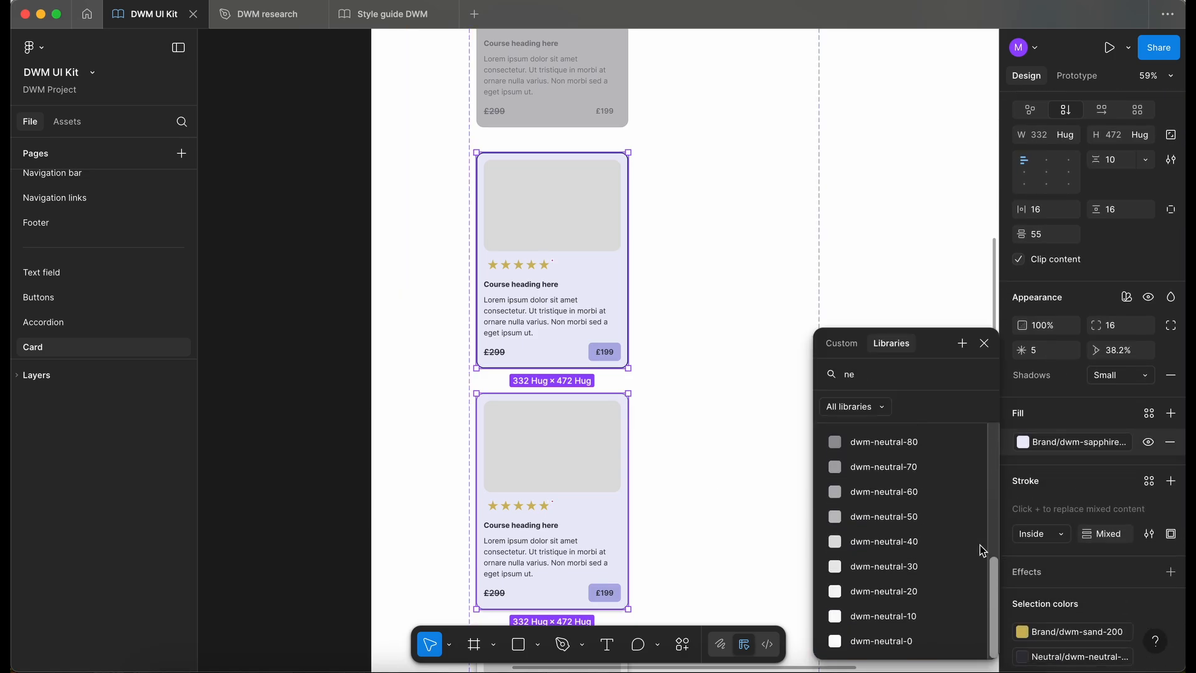
click(932, 643)
click(320, 413)
- Enlarge the Card component set to about 1111 wide and 3973 high to give the variants more room
scroll(320, 413, down, 5)
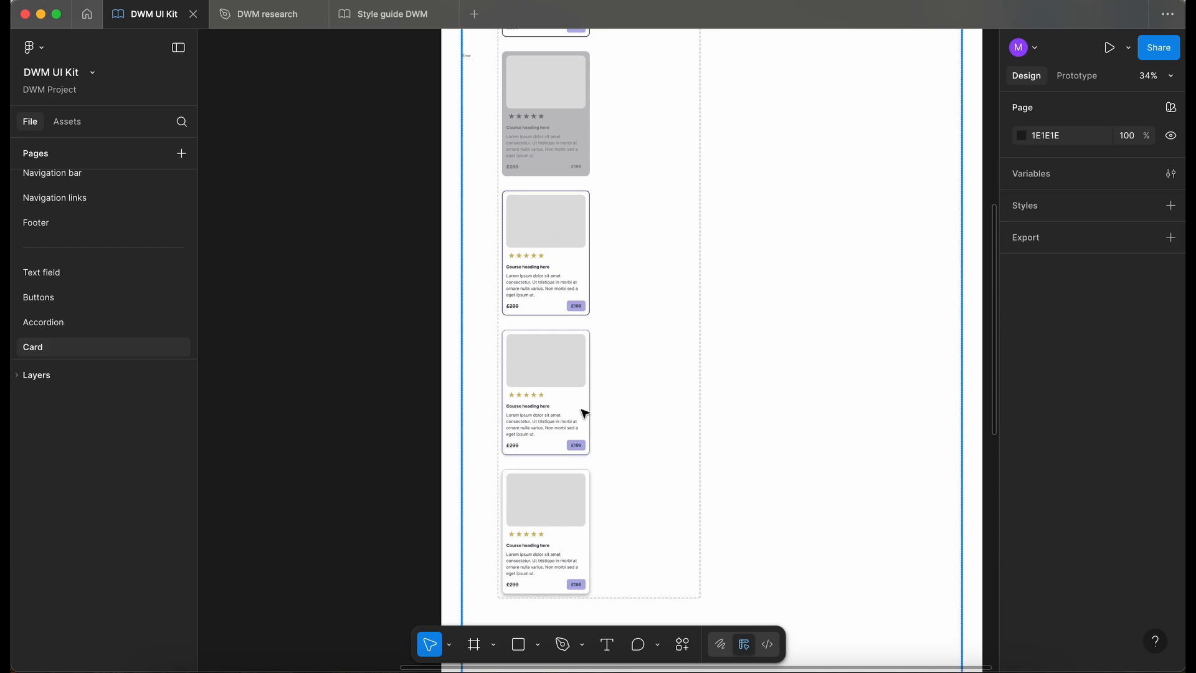
scroll(448, 152, up, 5)
scroll(449, 152, up, 3)
scroll(448, 152, down, 8)
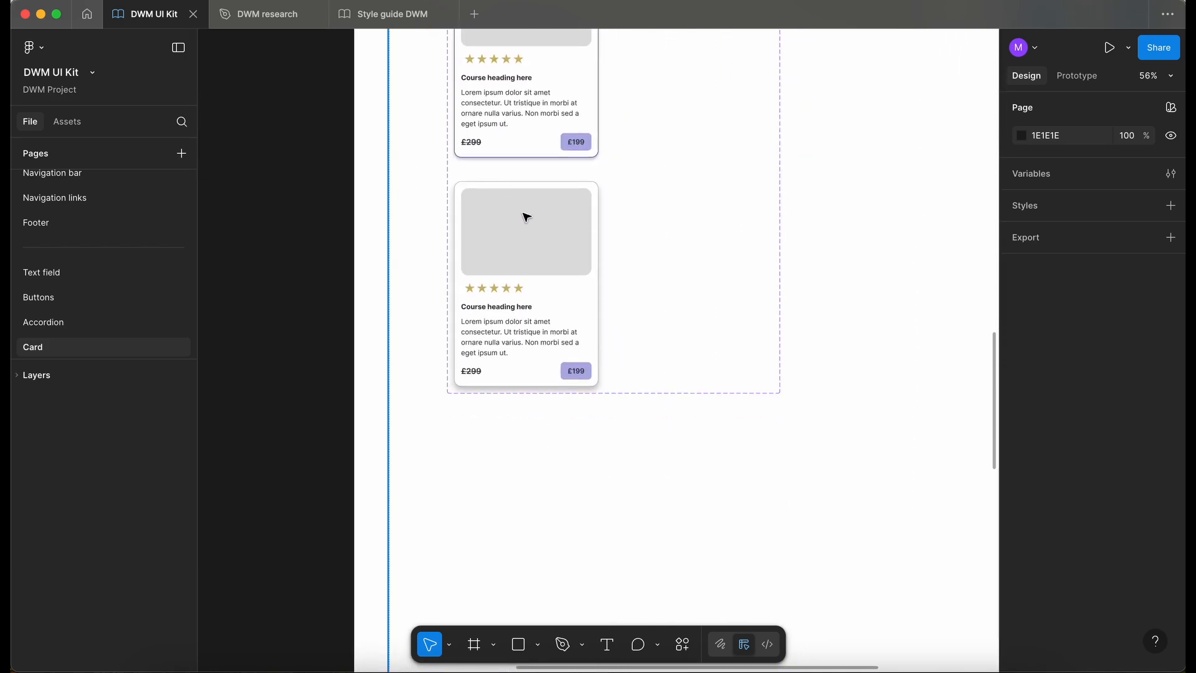
click(551, 245)
double_click(551, 245)
scroll(801, 475, down, 5)
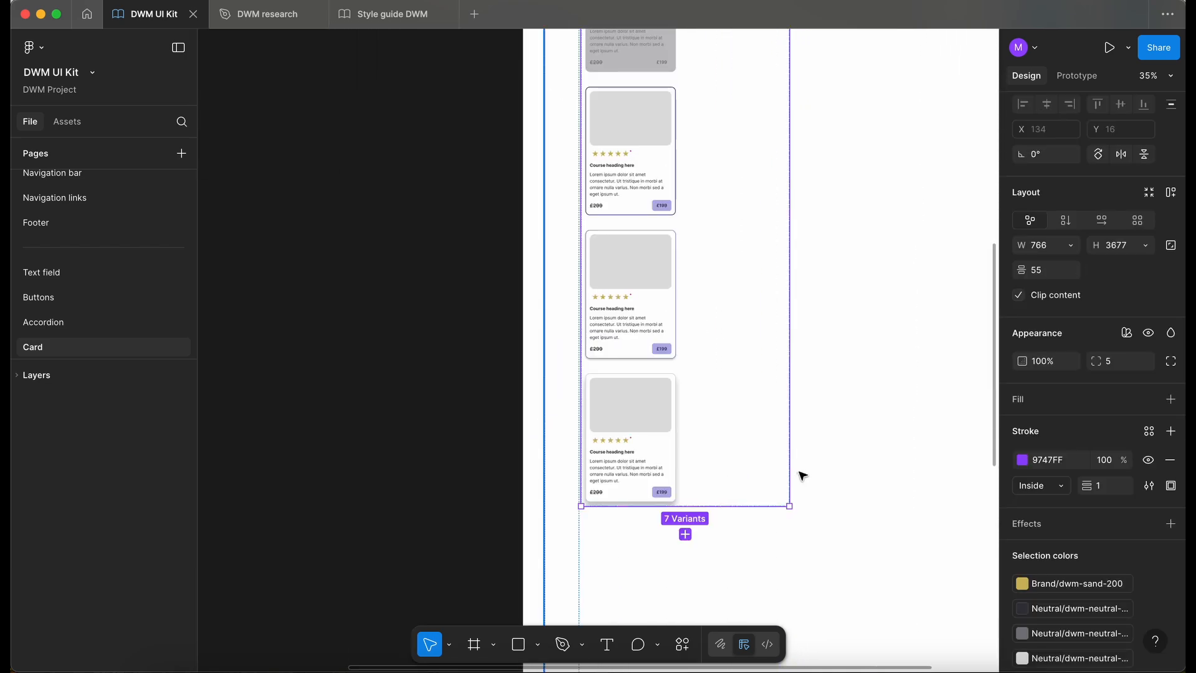
drag(789, 466, 883, 466)
drag(737, 506, 737, 586)
- Set the Pressed card's Shadows mode to Medium
ctrl+scroll(494, 508, up, 2)
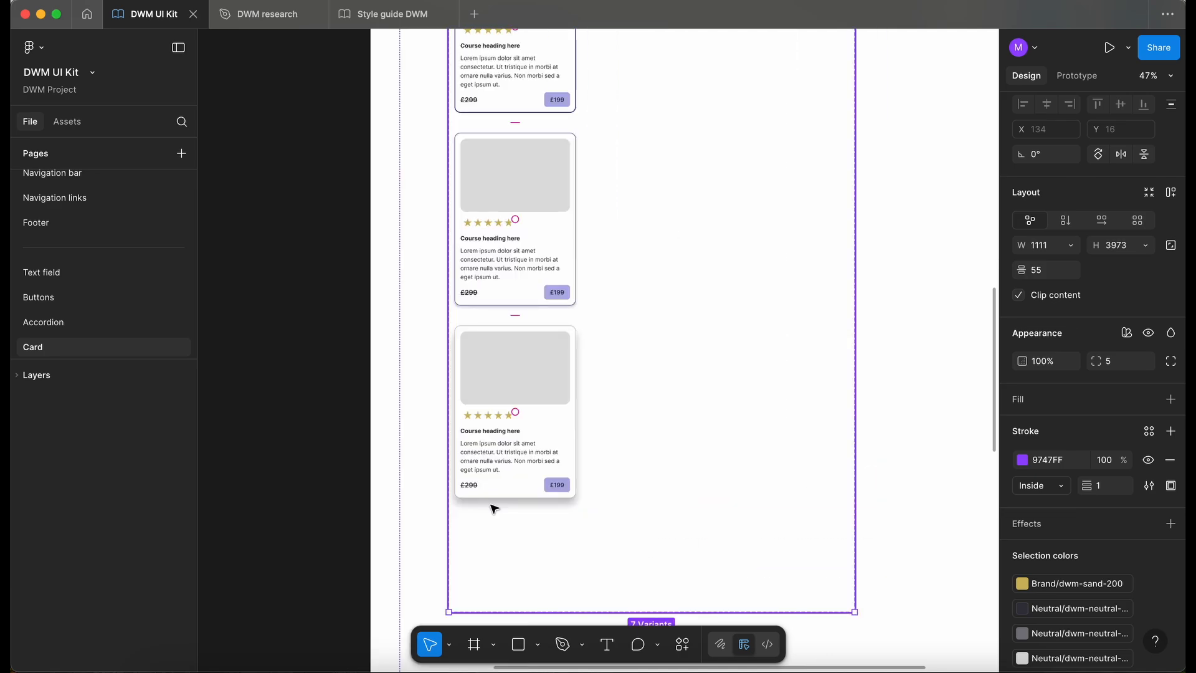
scroll(494, 509, up, 3)
scroll(493, 509, left, 2)
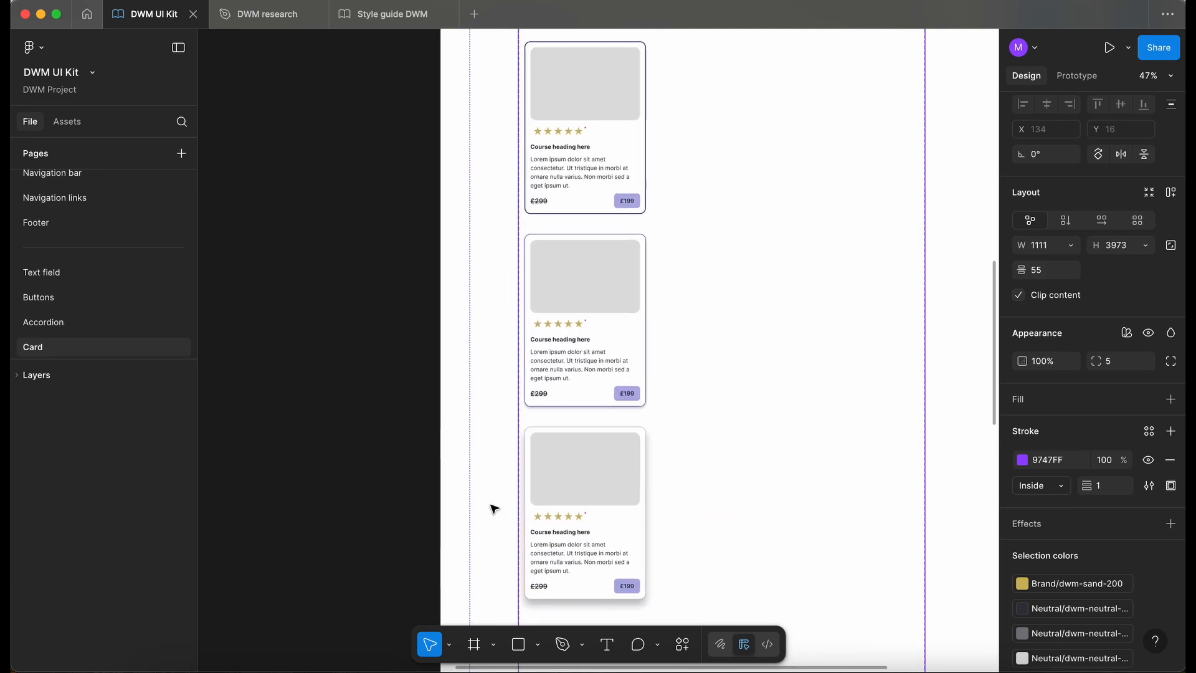
click(561, 370)
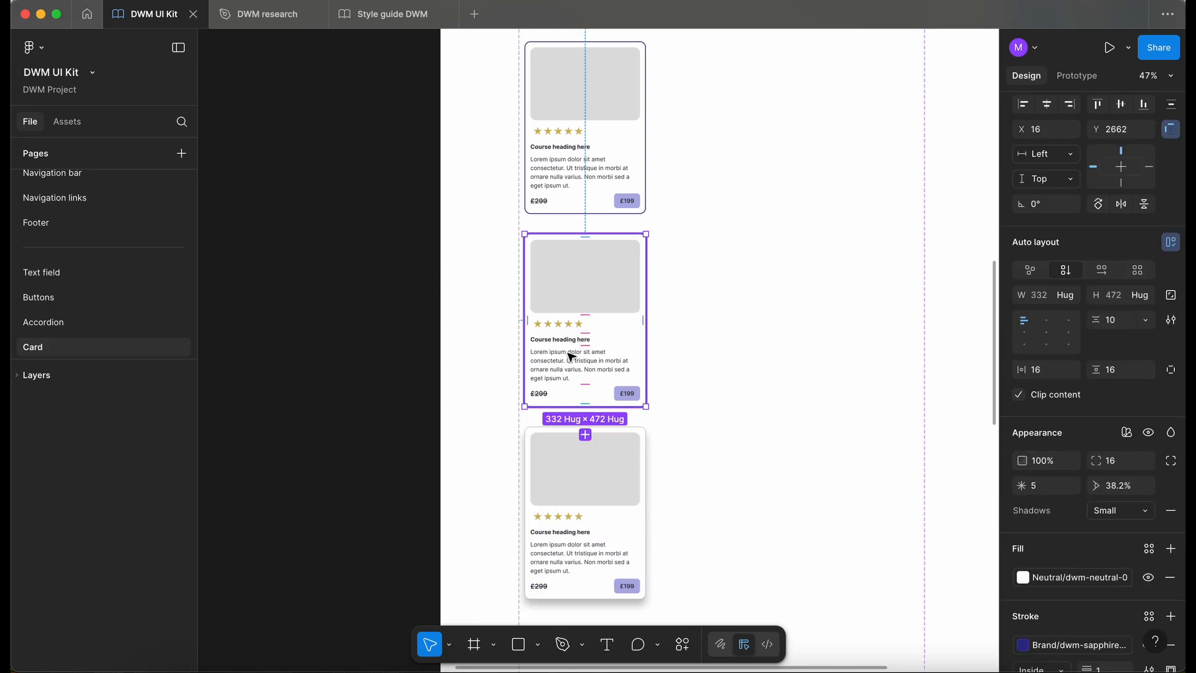
scroll(576, 353, up, 2)
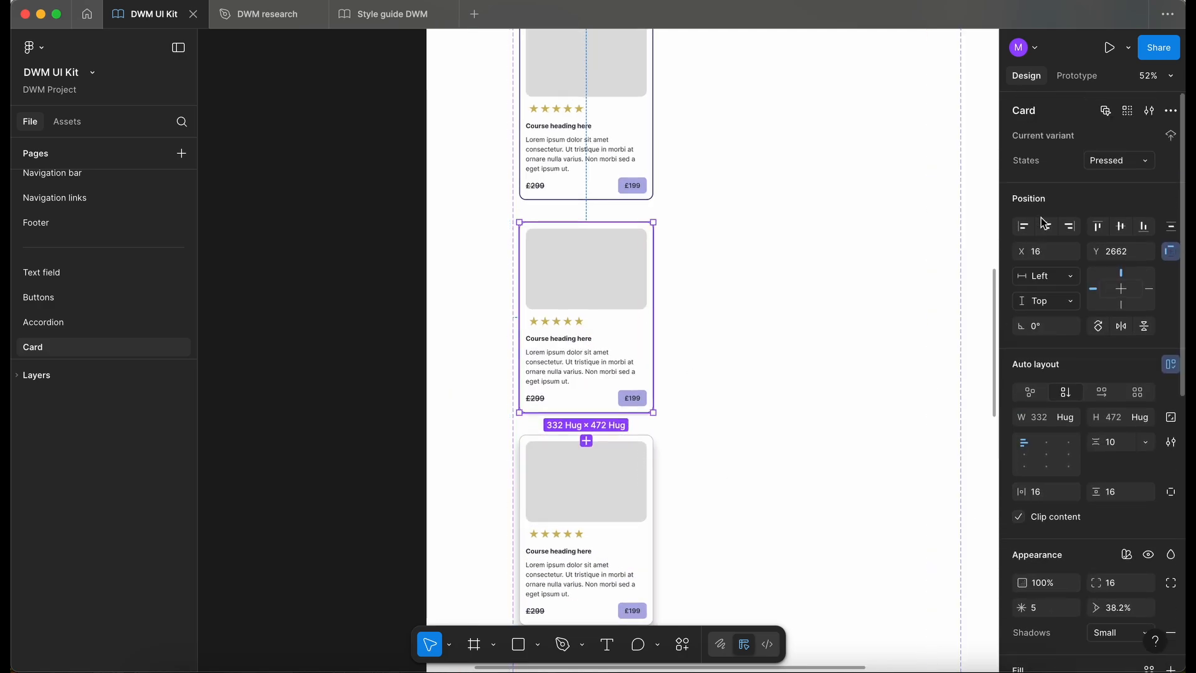
scroll(1041, 218, down, 2)
click(1121, 476)
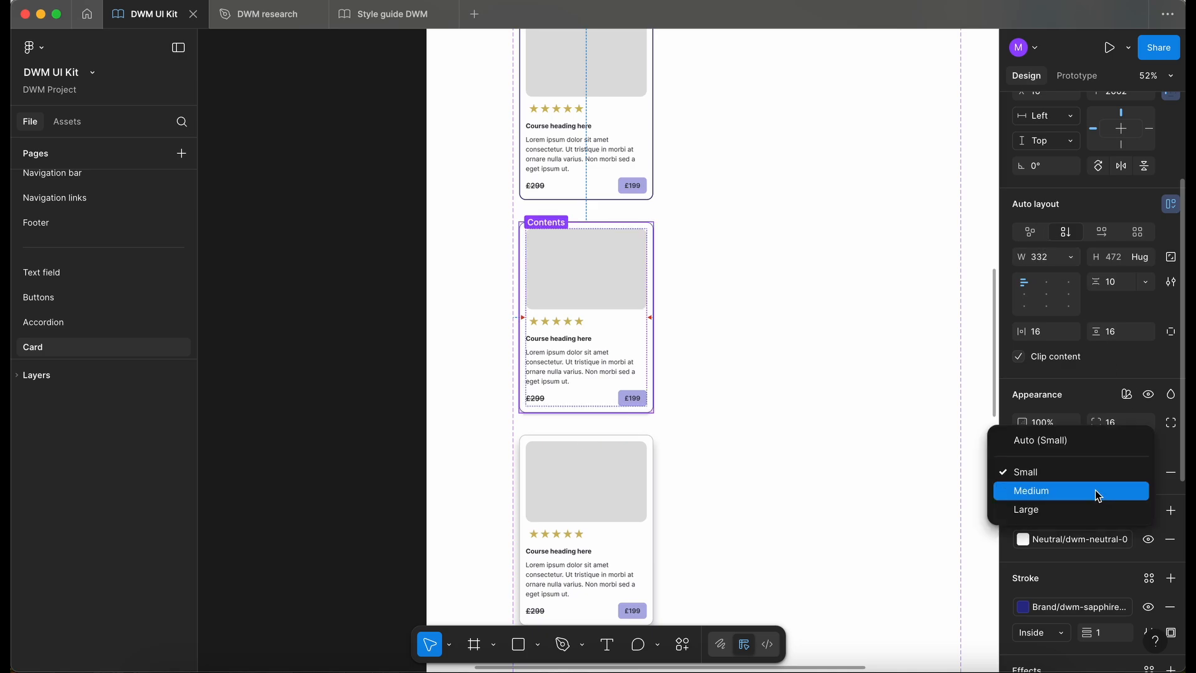
click(1095, 489)
- Review the card variants from Enabled down to Dragged, comparing the Hovered, Pressed and Dragged shadow sizes
scroll(719, 482, up, 5)
scroll(719, 483, left, 1)
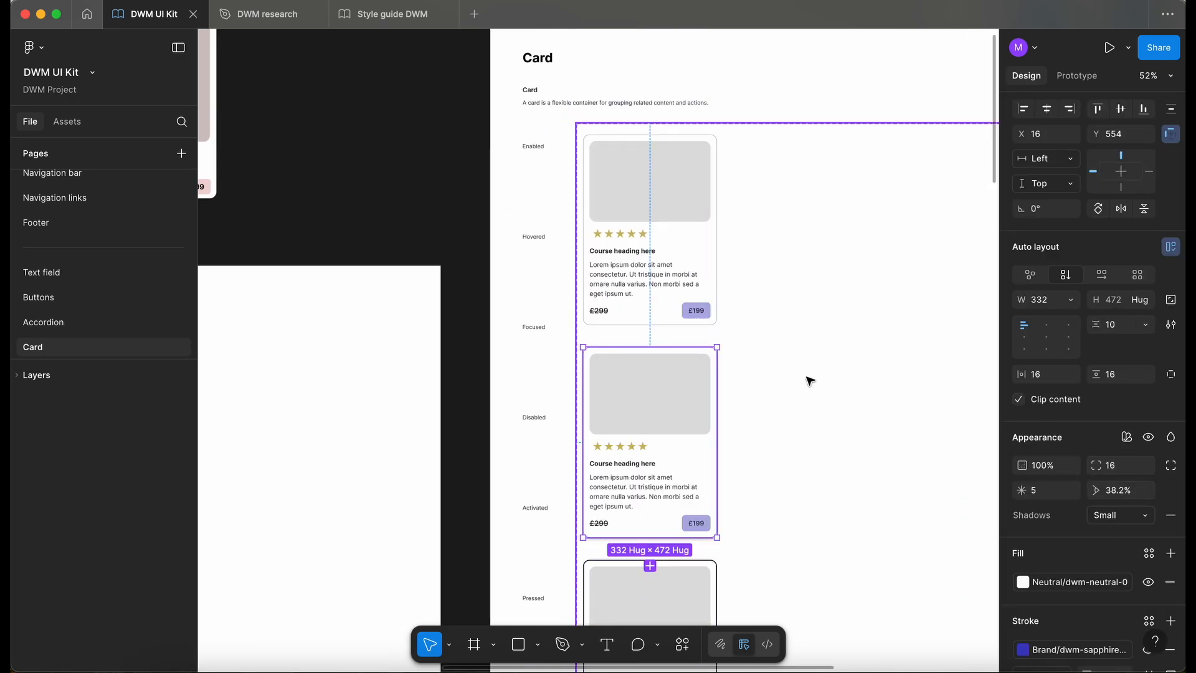
click(782, 389)
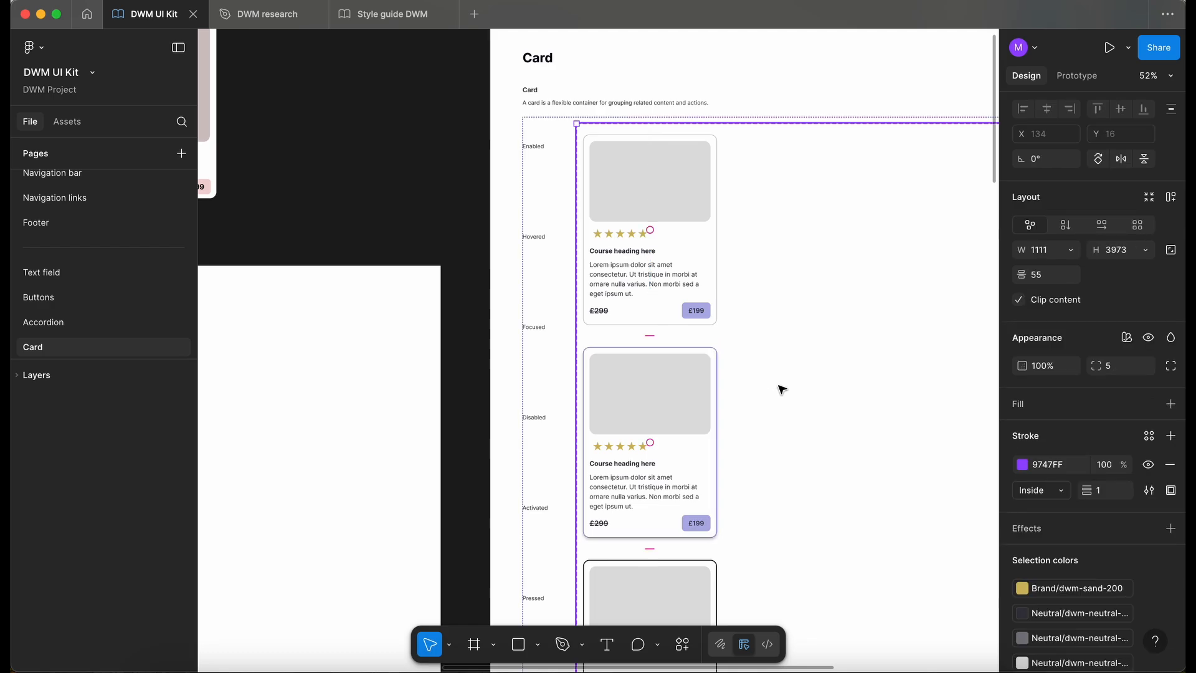
scroll(654, 307, down, 5)
scroll(642, 302, up, 2)
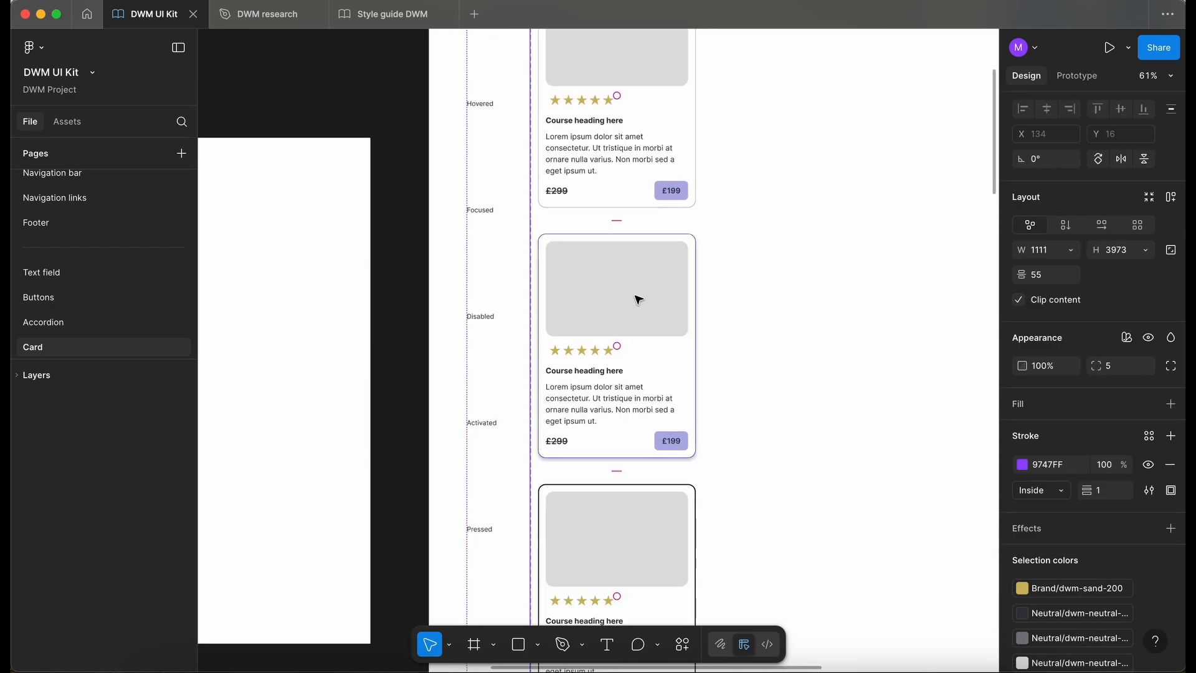
scroll(675, 324, down, 8)
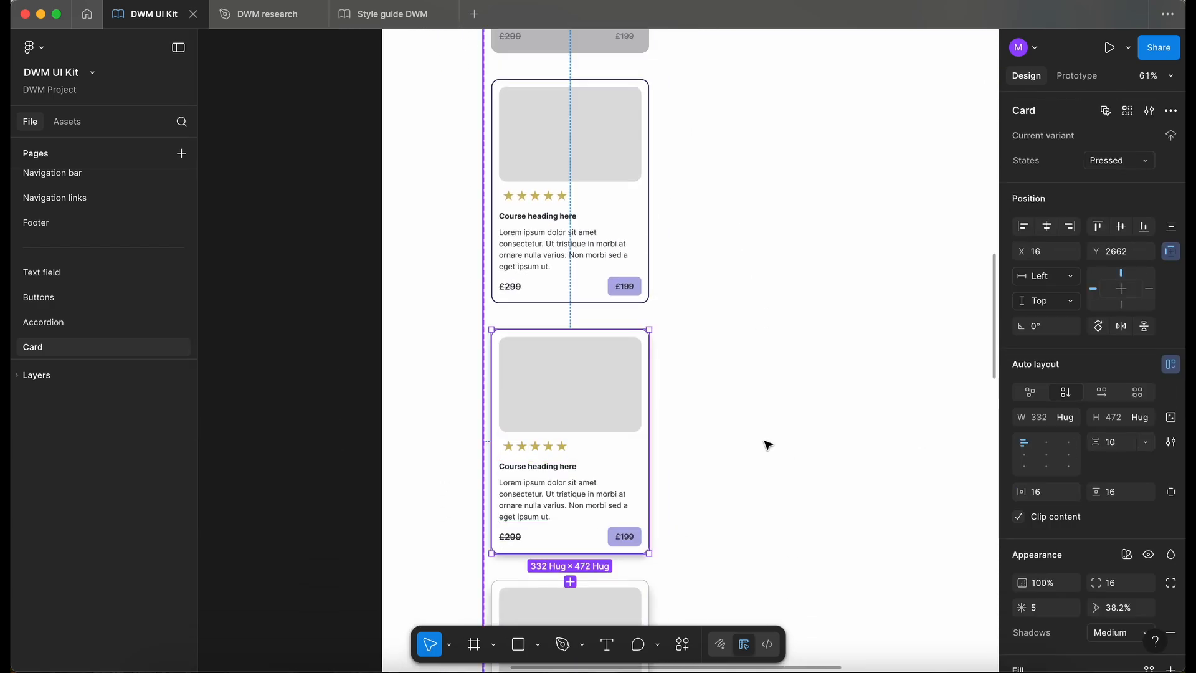
scroll(768, 445, down, 2)
scroll(716, 443, down, 3)
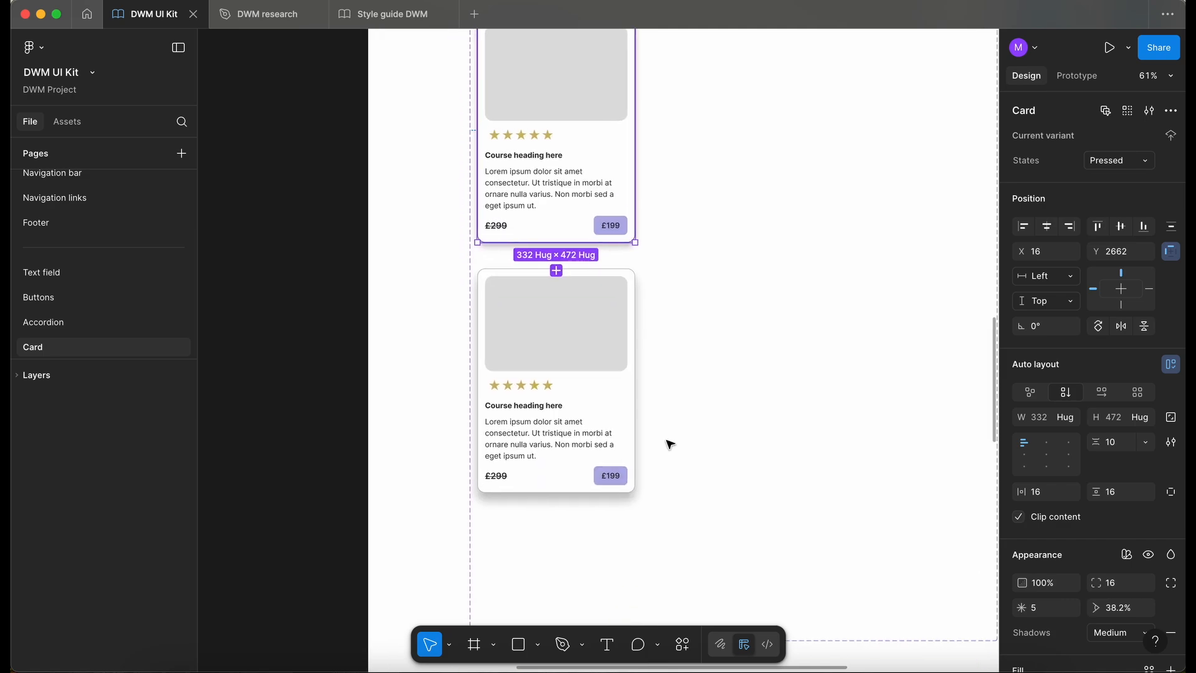
click(626, 414)
scroll(1070, 510, down, 3)
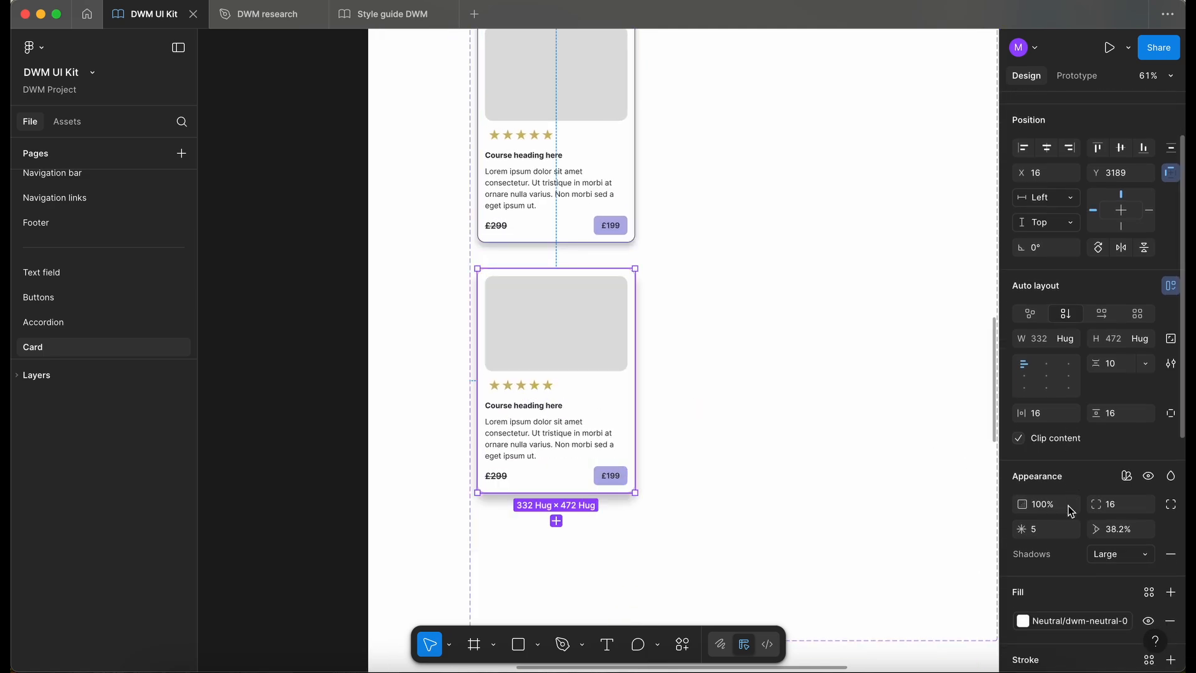
click(344, 442)
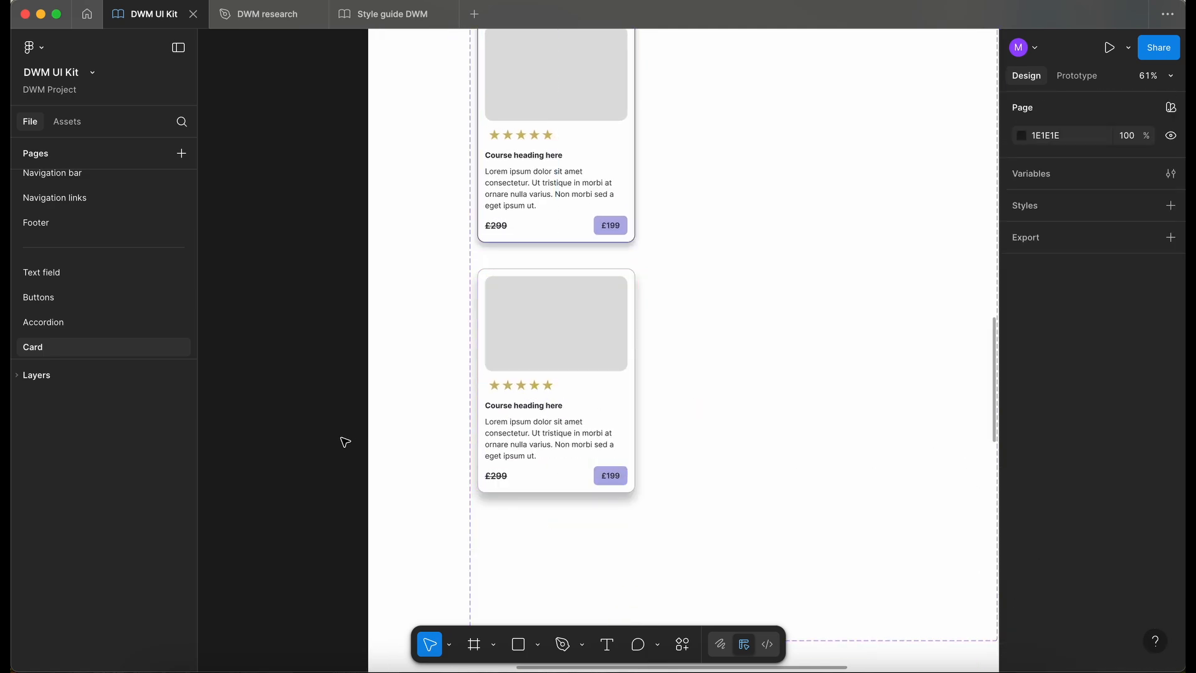
- Add another variant below the Dragged card in the Card component set and name its state Error
scroll(344, 442, down, 3)
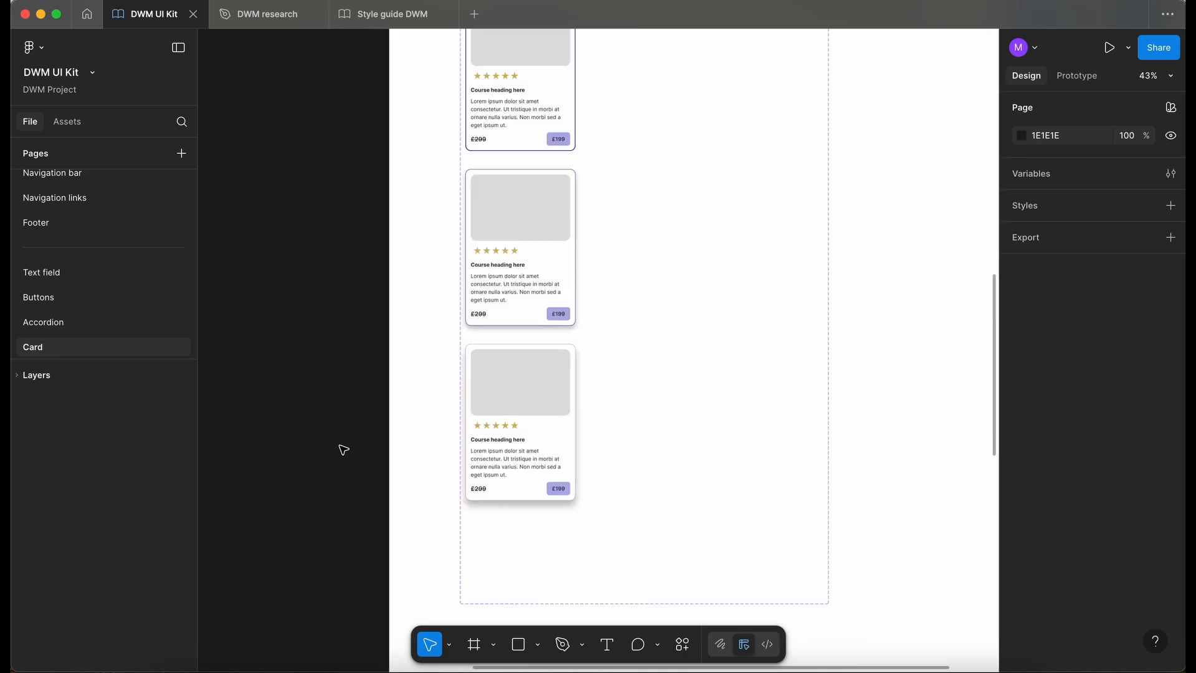
scroll(344, 450, down, 5)
scroll(507, 246, up, 5)
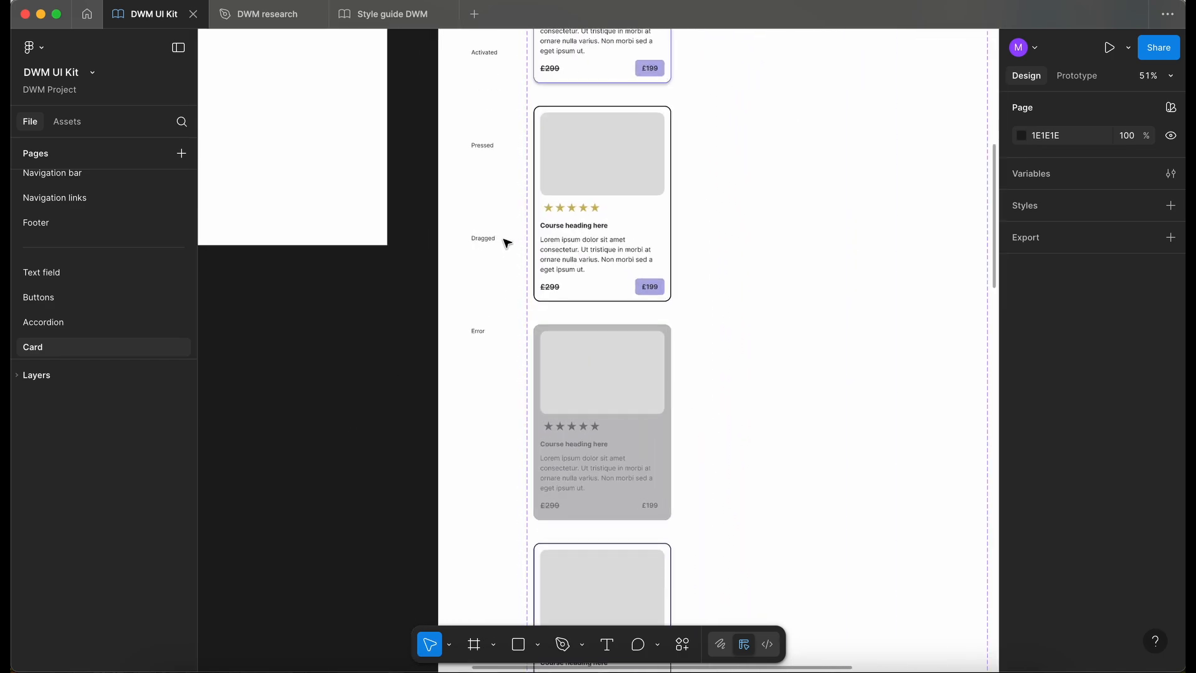
scroll(507, 243, up, 3)
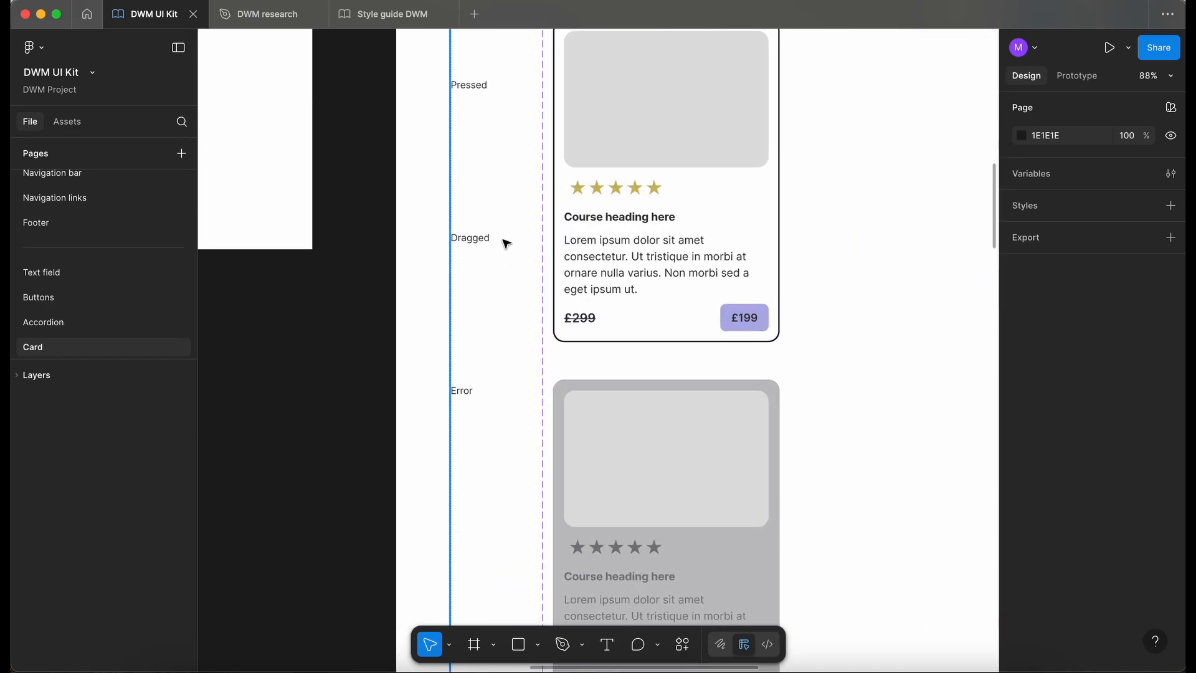
scroll(493, 266, down, 5)
scroll(536, 256, left, 2)
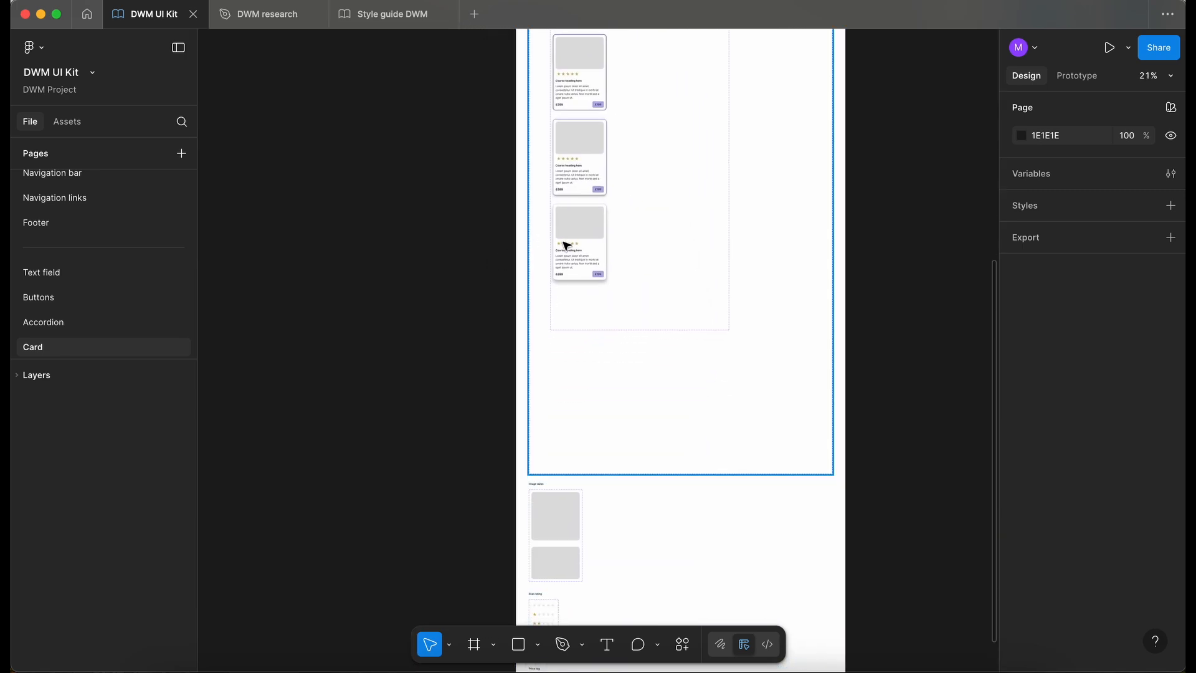
click(642, 307)
click(641, 304)
click(641, 356)
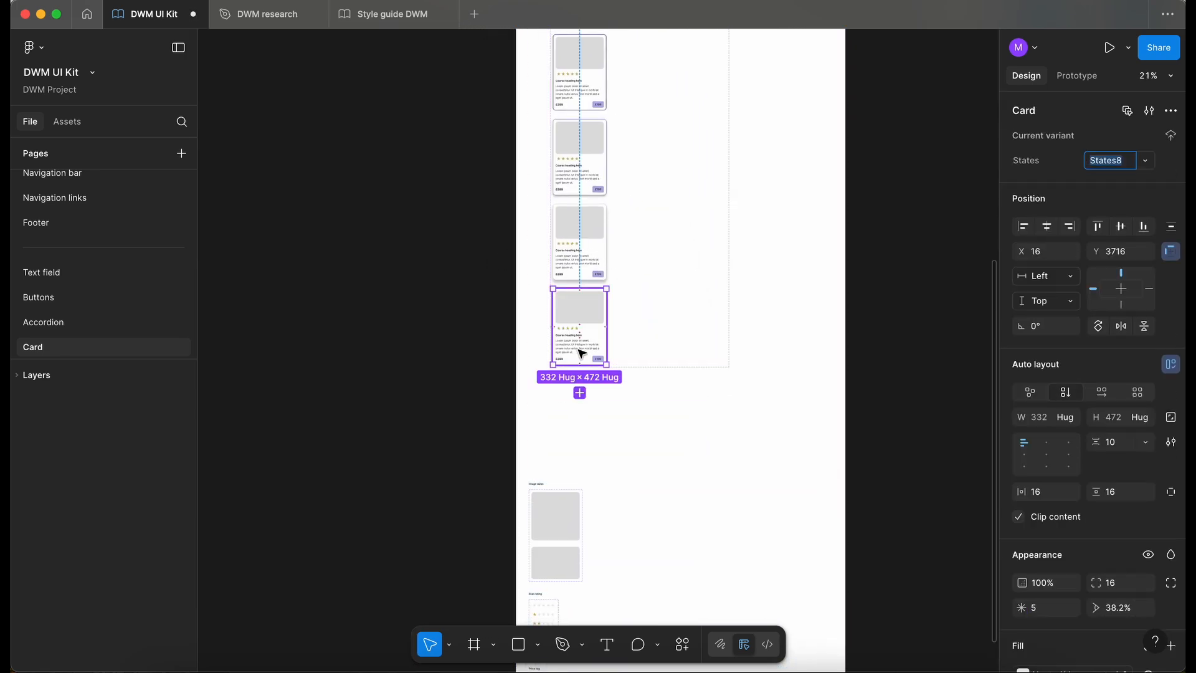
text(E)
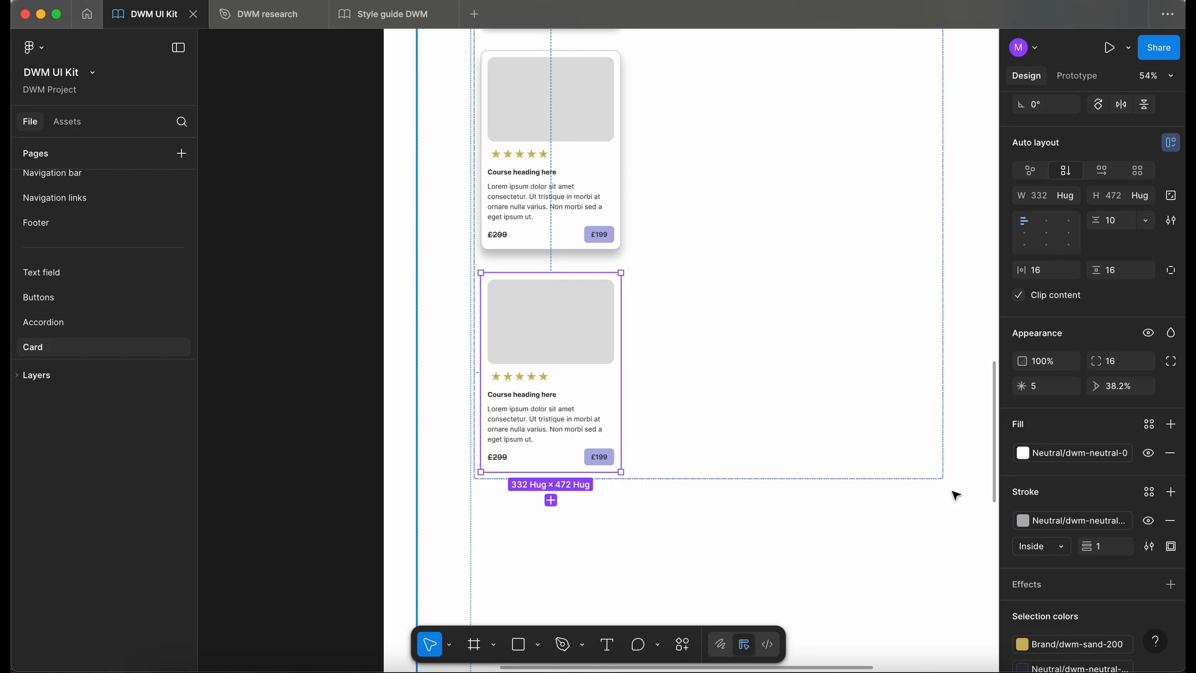
- Set the Error card's fill to the dwm-error-50 library colour
click(1081, 454)
text(error)
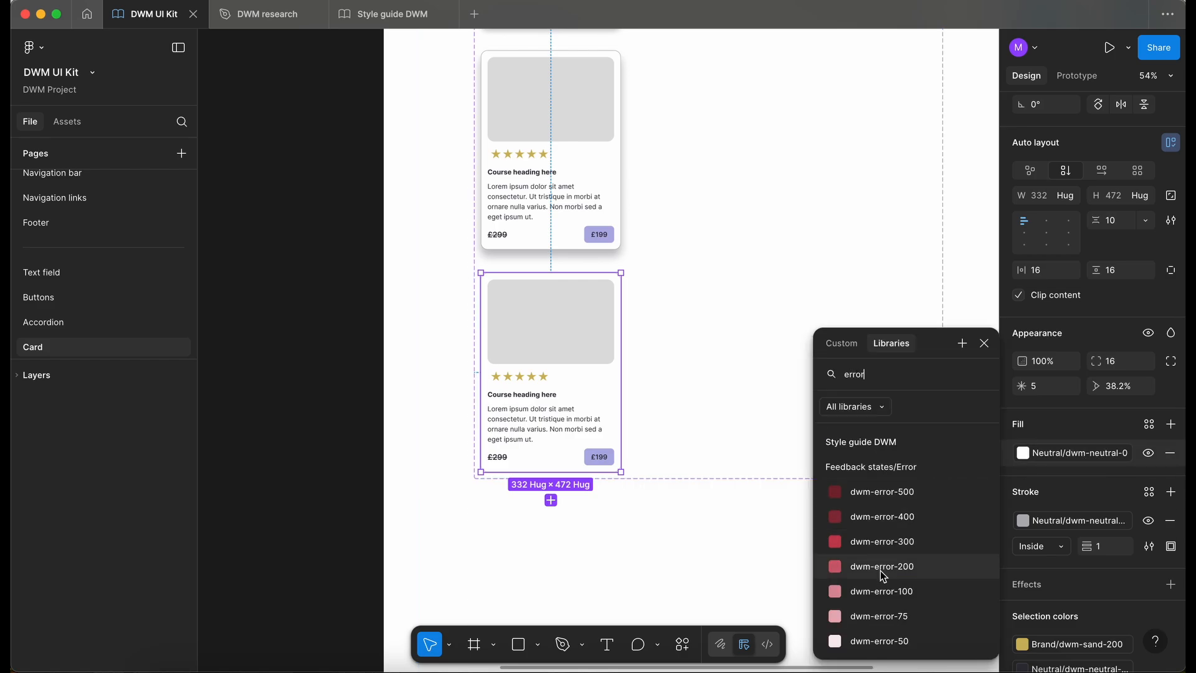
click(903, 643)
scroll(565, 406, up, 5)
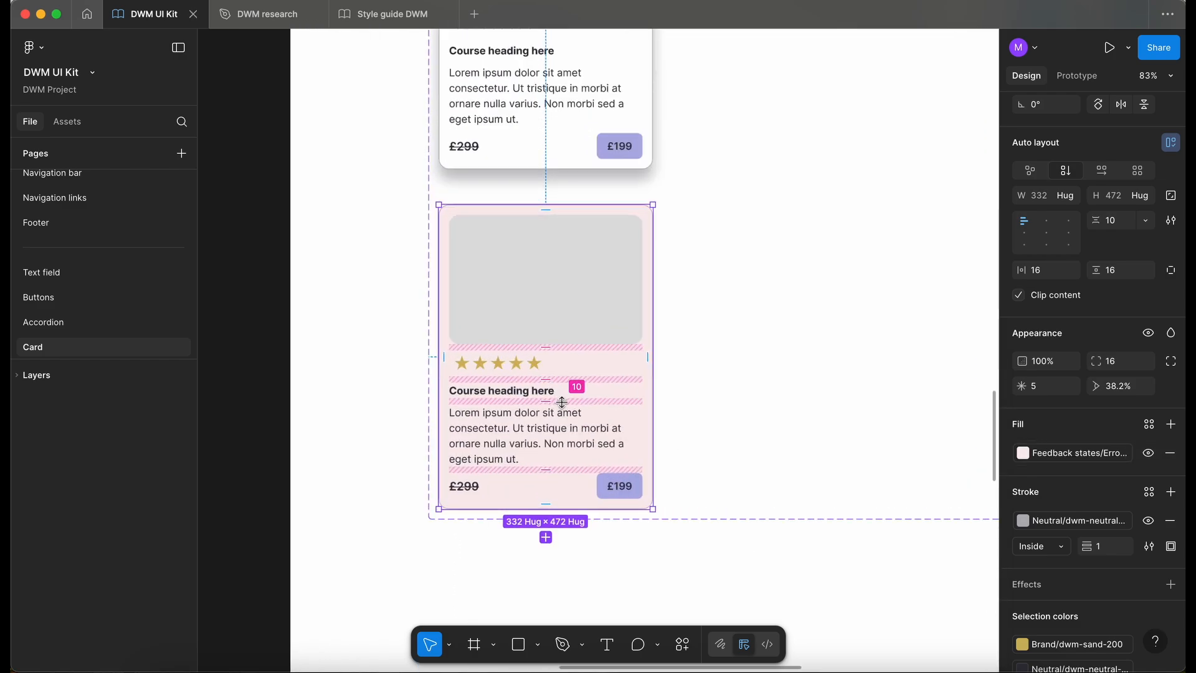
- Sample the fill and border colours of the error text field on the Text field page
scroll(564, 406, down, 1)
click(75, 273)
scroll(433, 404, up, 8)
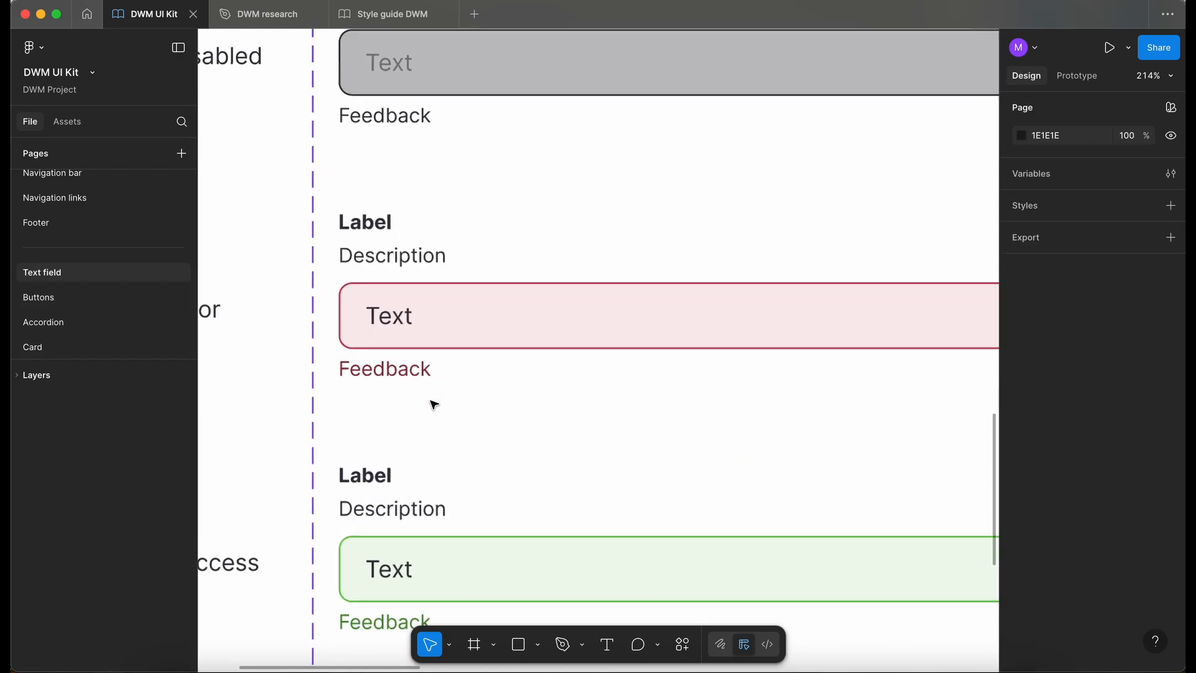
scroll(451, 317, up, 10)
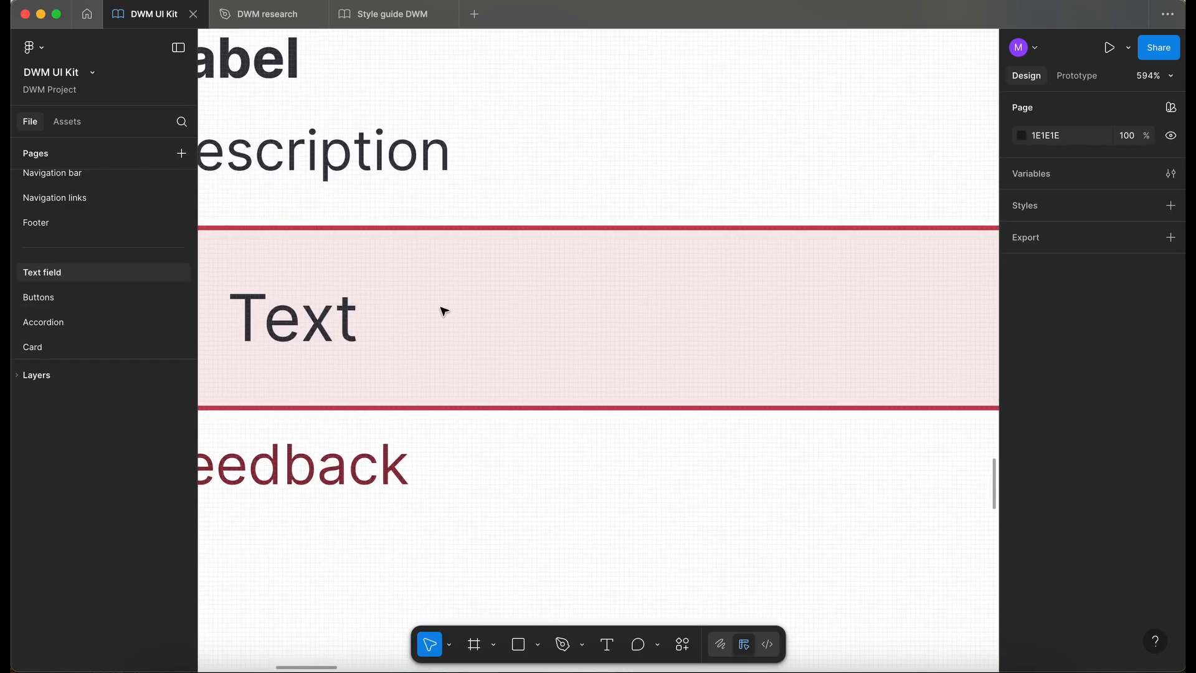
key(i)
shift+click(442, 305)
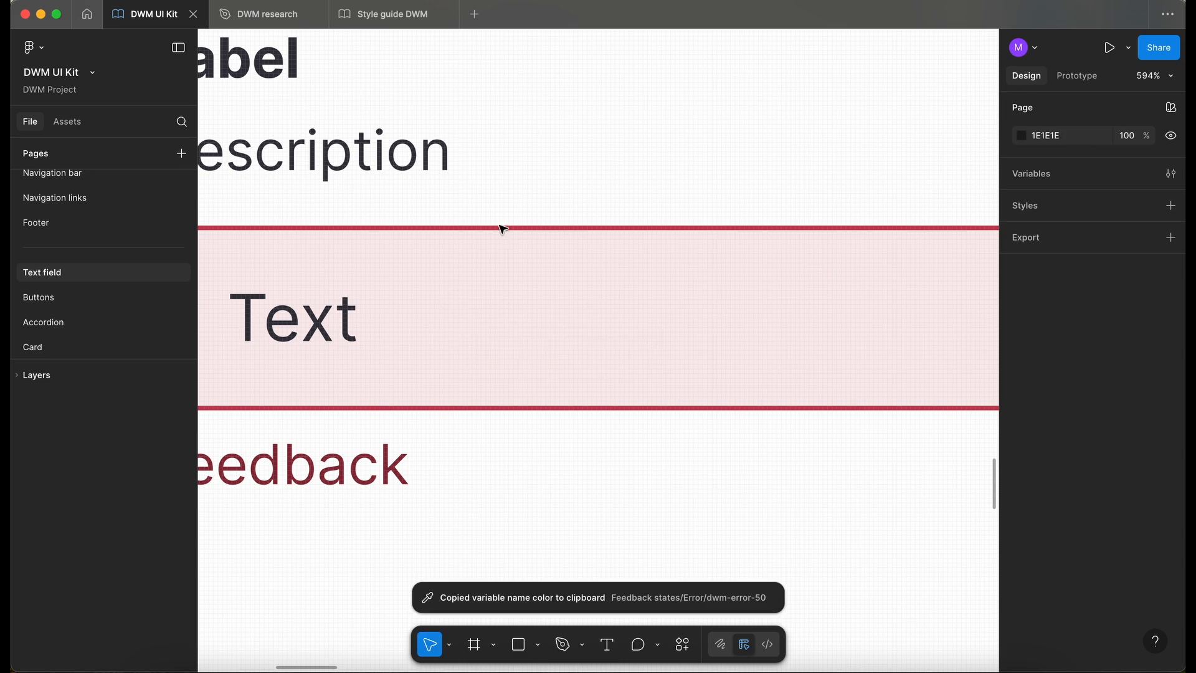
key(i)
scroll(505, 222, up, 10)
shift+click(526, 215)
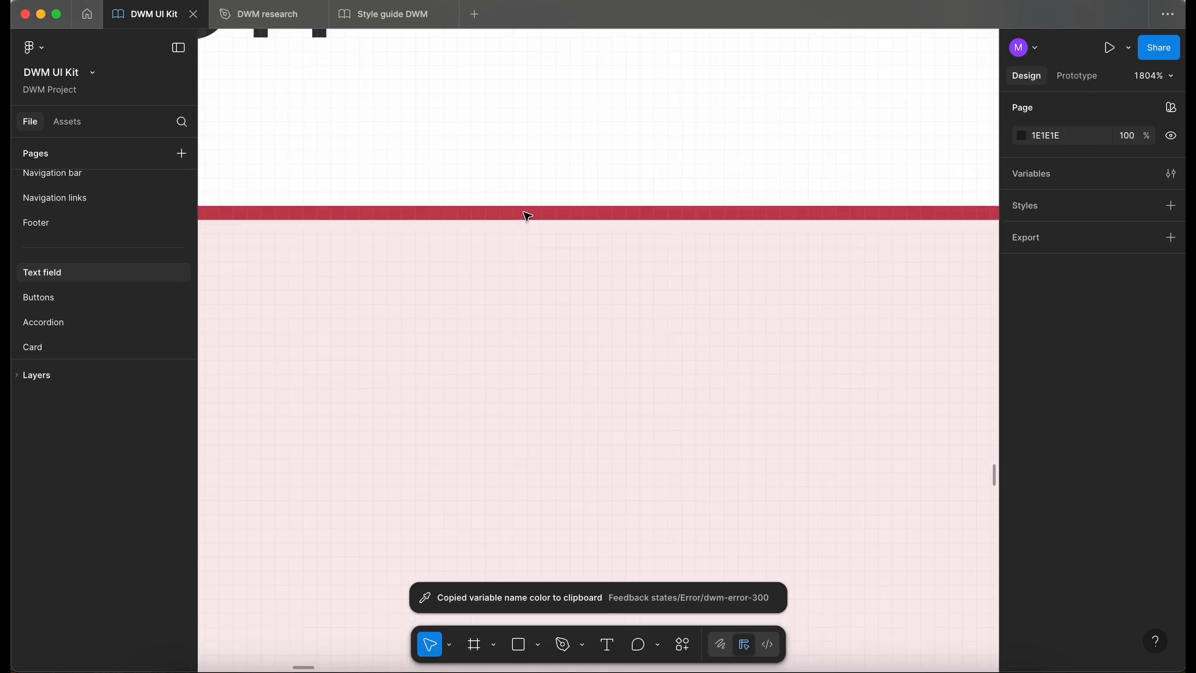
scroll(527, 215, down, 8)
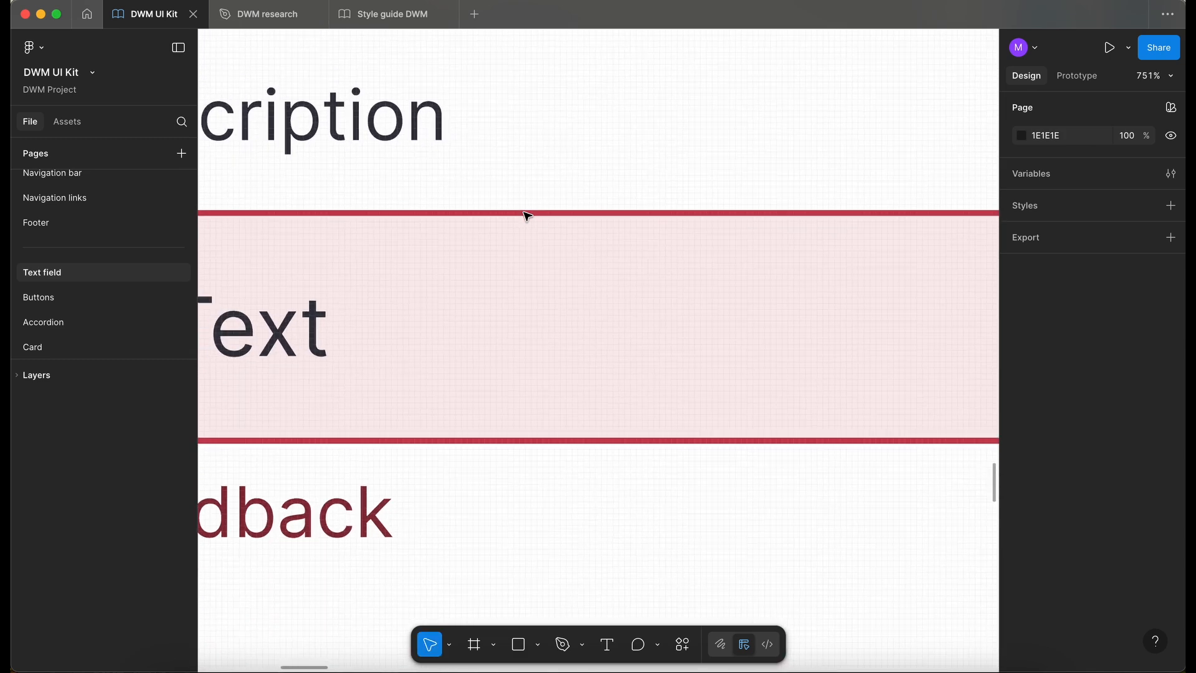
- Return to the Card page and set the Error card's stroke to the dwm-error-300 library colour
click(75, 347)
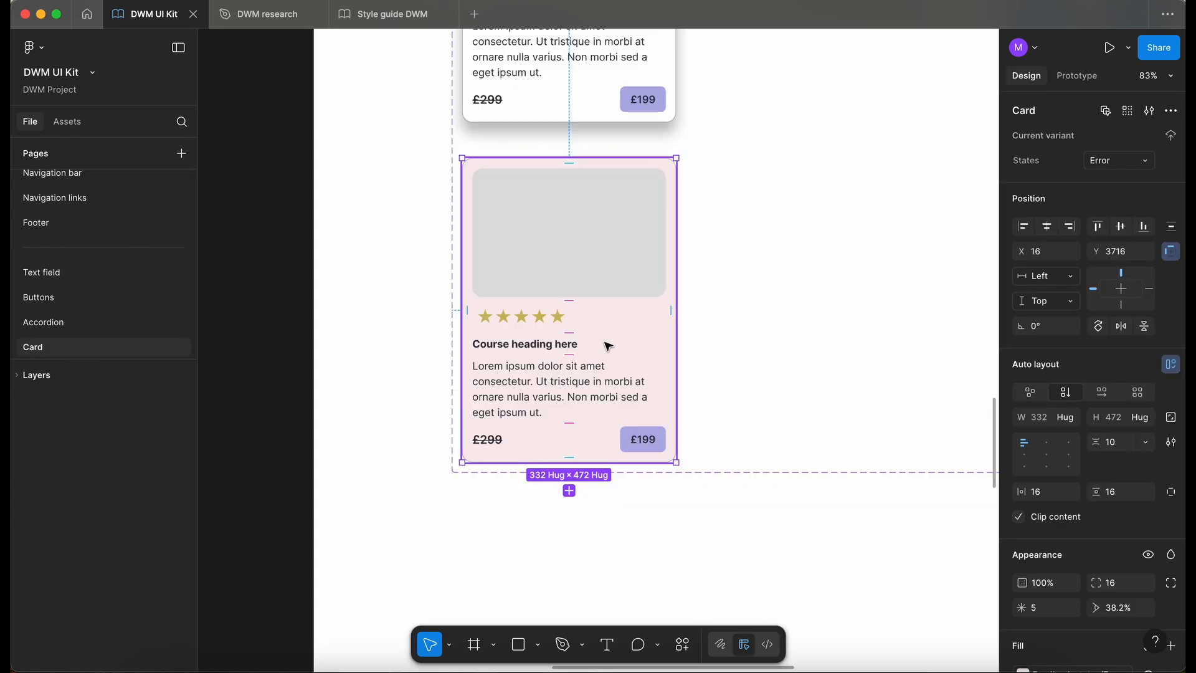
scroll(1066, 469, down, 3)
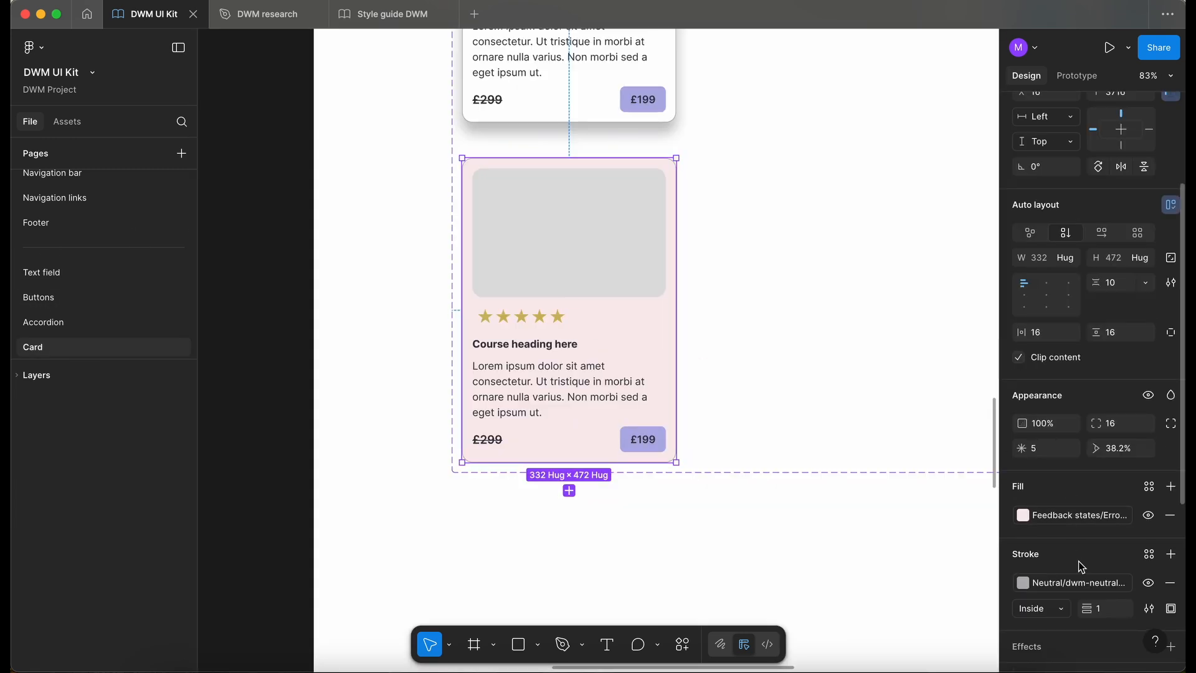
click(1078, 582)
text(erro)
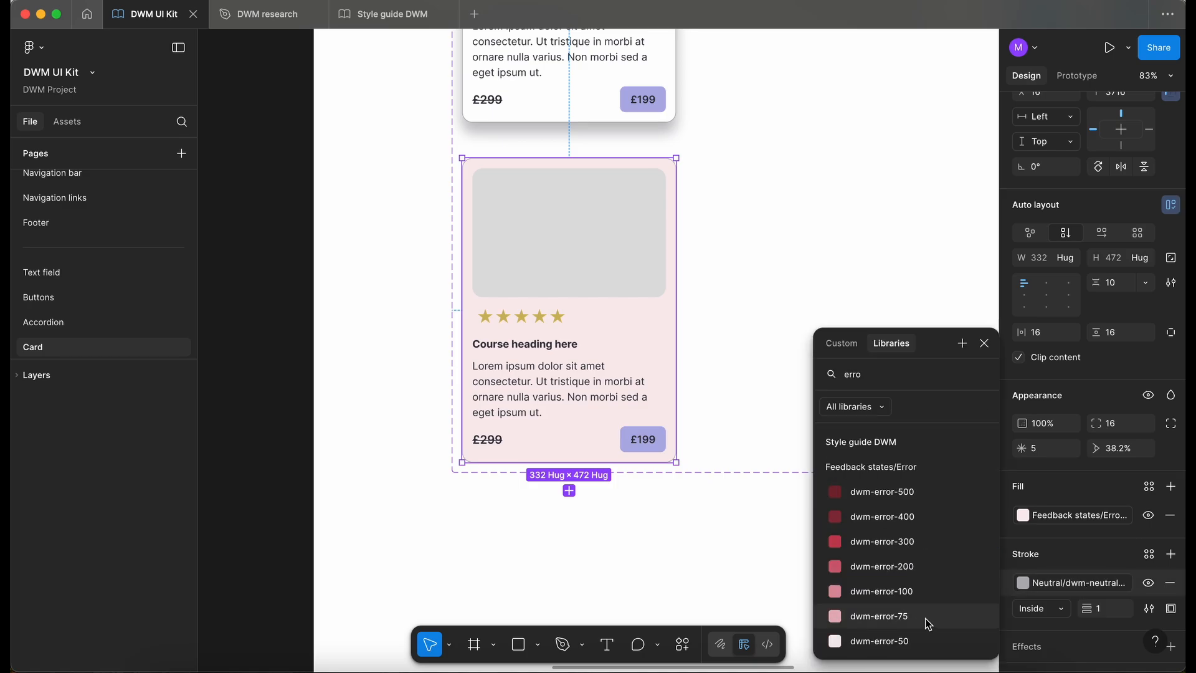
click(911, 541)
click(310, 435)
scroll(309, 435, down, 2)
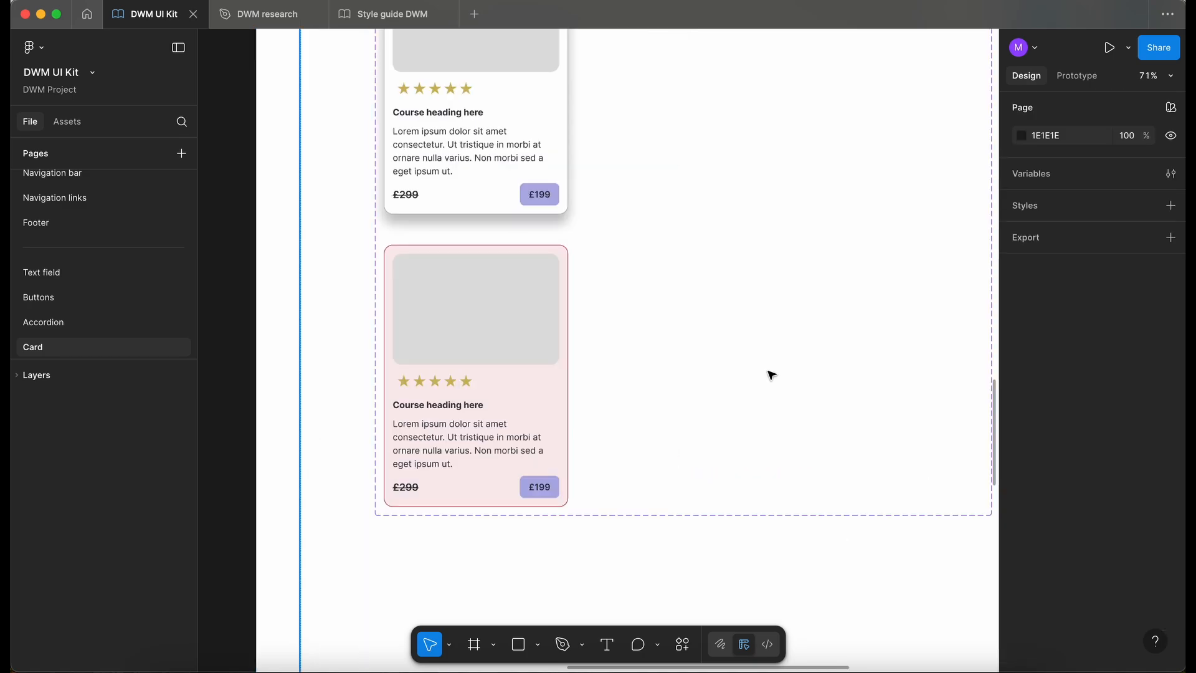
- Review the Error, Success and Read only text field states on the Text field page and return to the Card page
click(83, 274)
scroll(347, 311, down, 6)
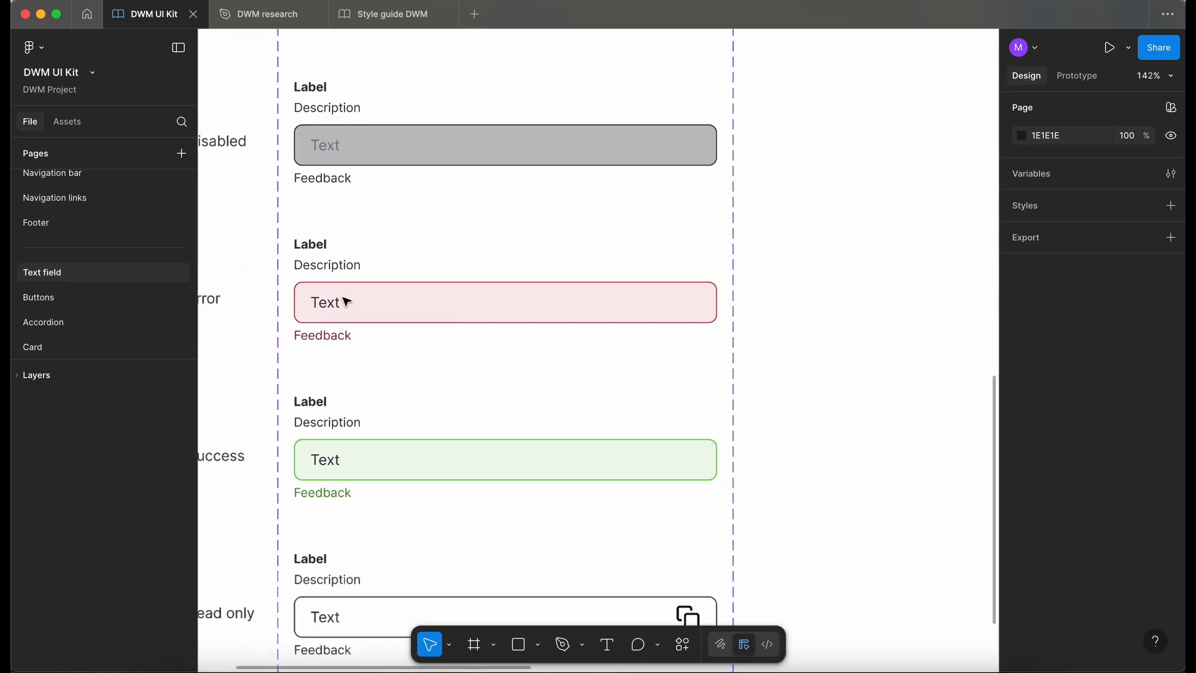
scroll(346, 302, down, 3)
click(70, 342)
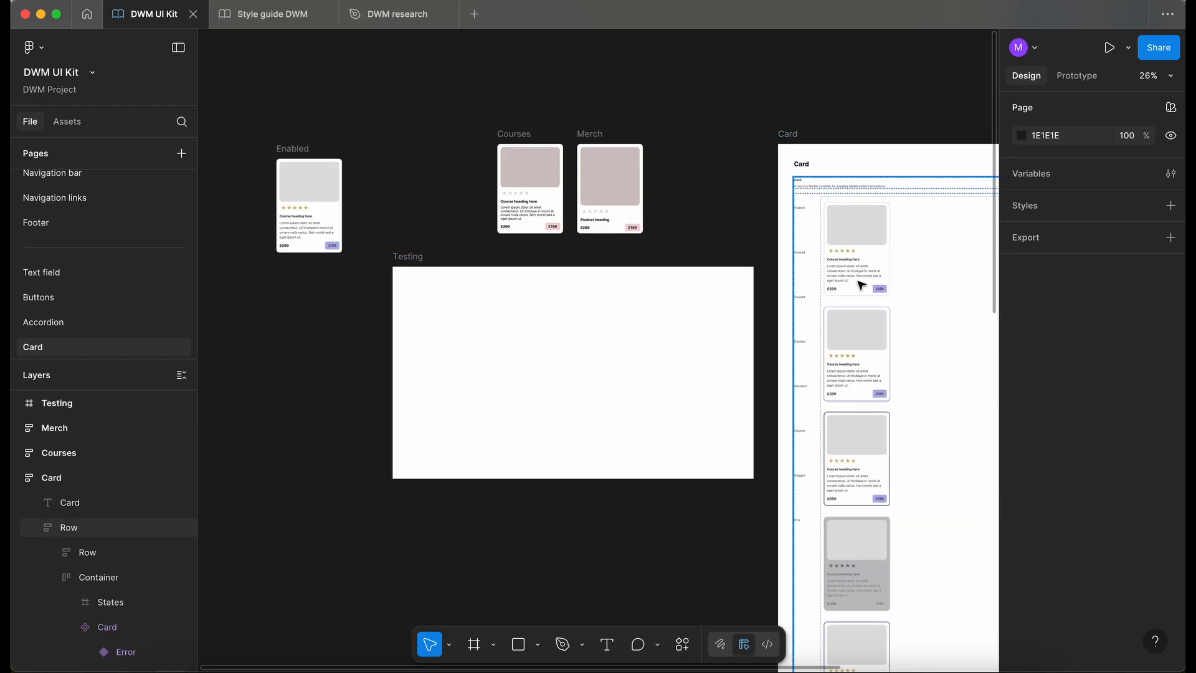
- Place an instance of the Enabled card inside the Testing frame at X 233, Y 106
click(860, 285)
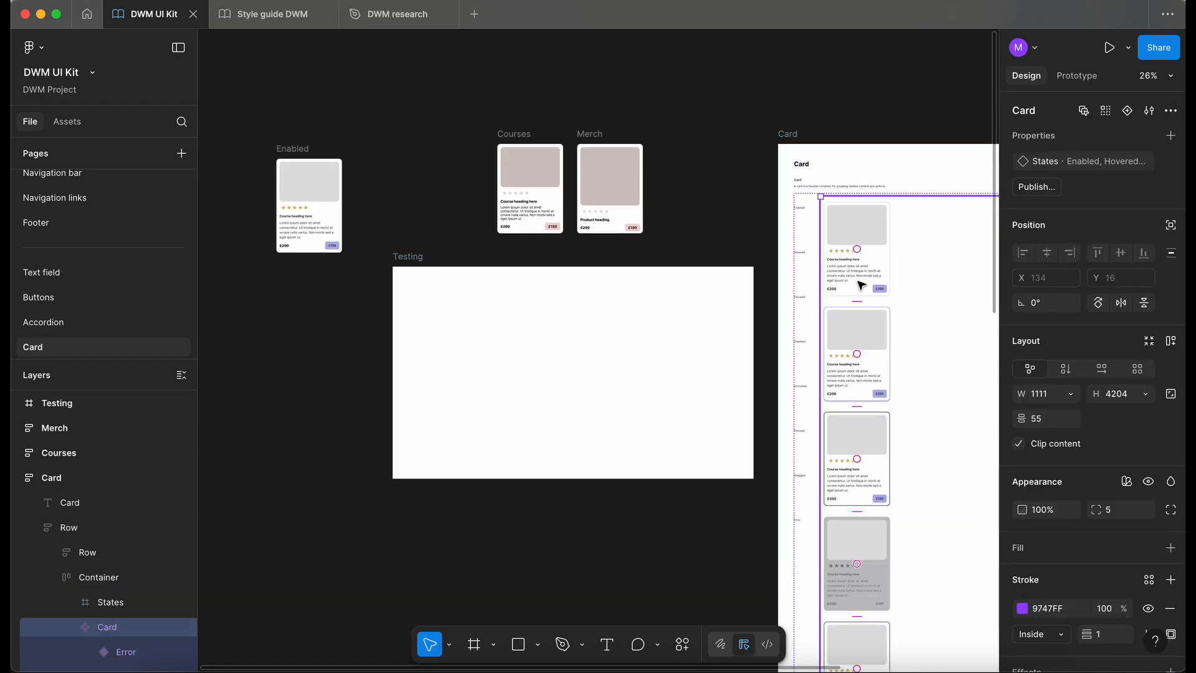
click(860, 286)
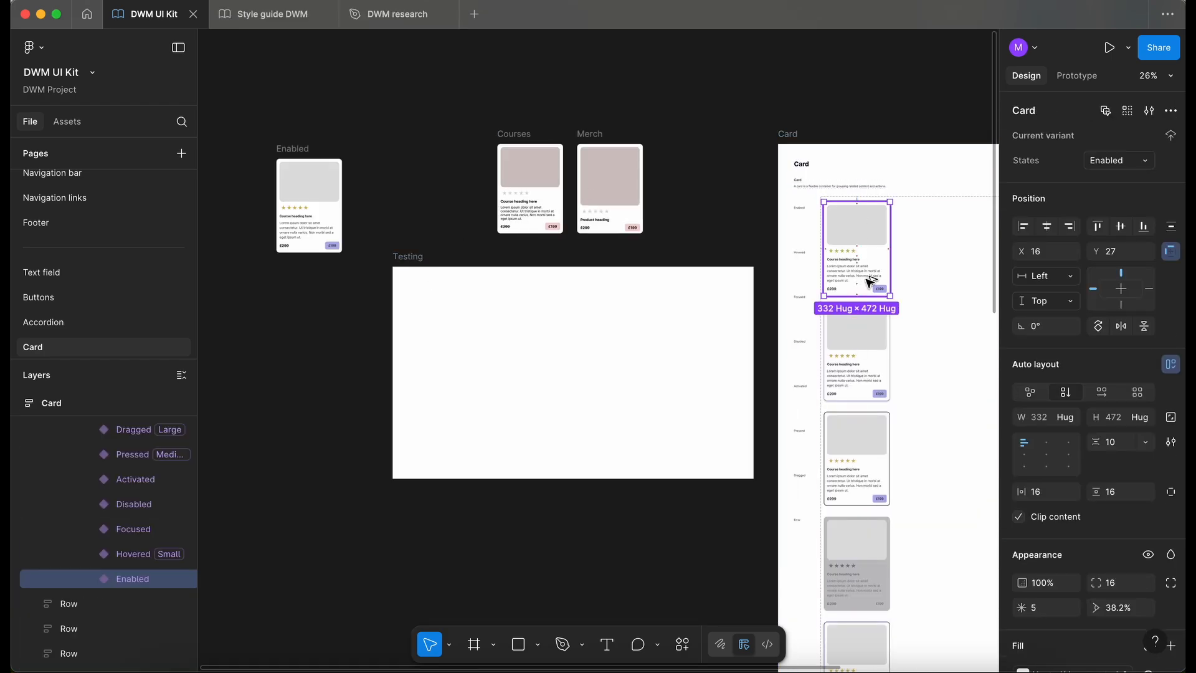
drag(861, 285, 482, 368)
scroll(459, 325, up, 3)
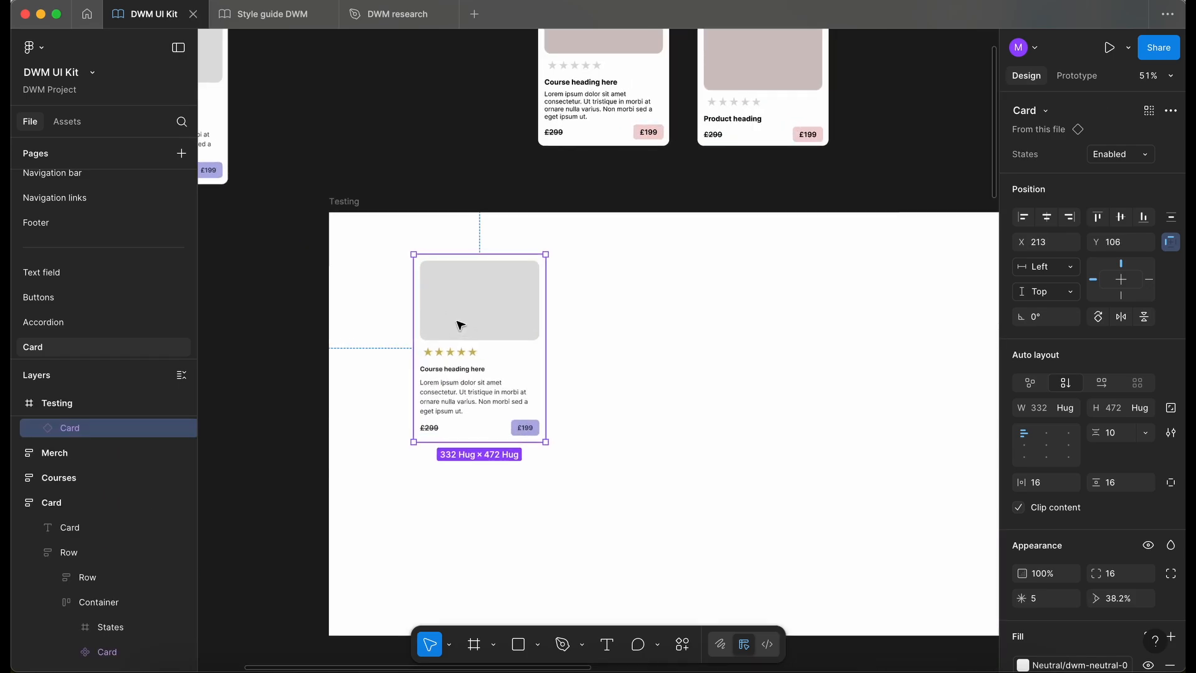
drag(461, 316, 469, 313)
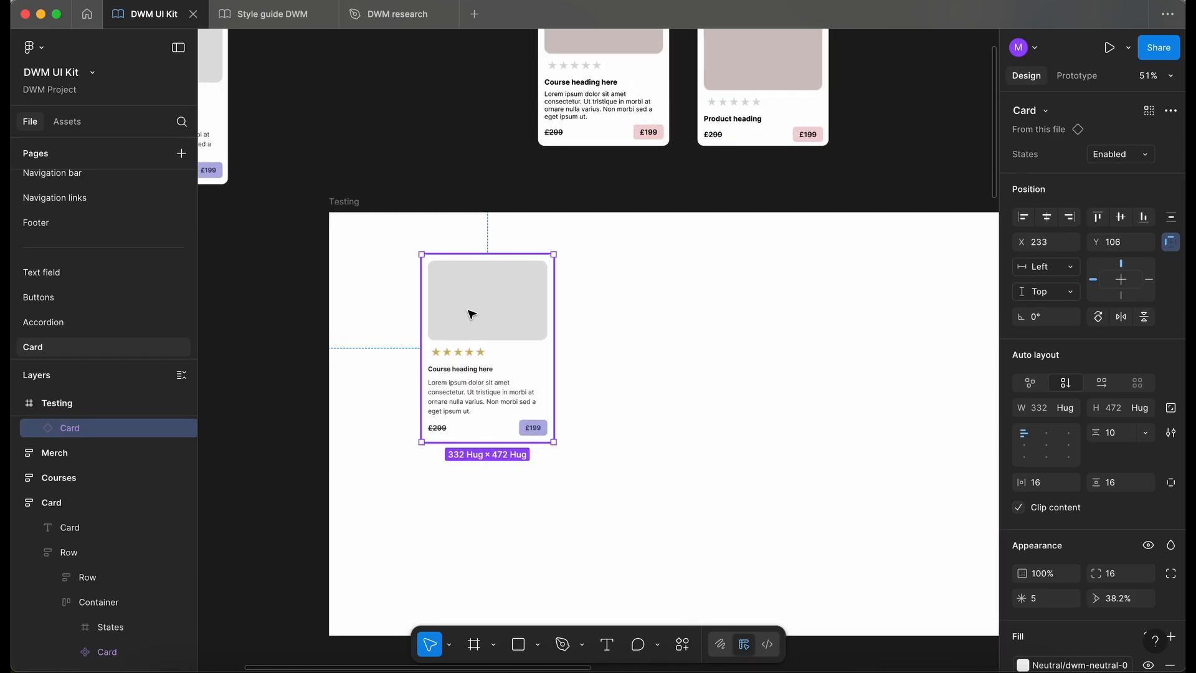
- Preview the test card in the Hovered, Focused and Disabled states
click(368, 403)
click(436, 386)
click(1121, 153)
click(1120, 172)
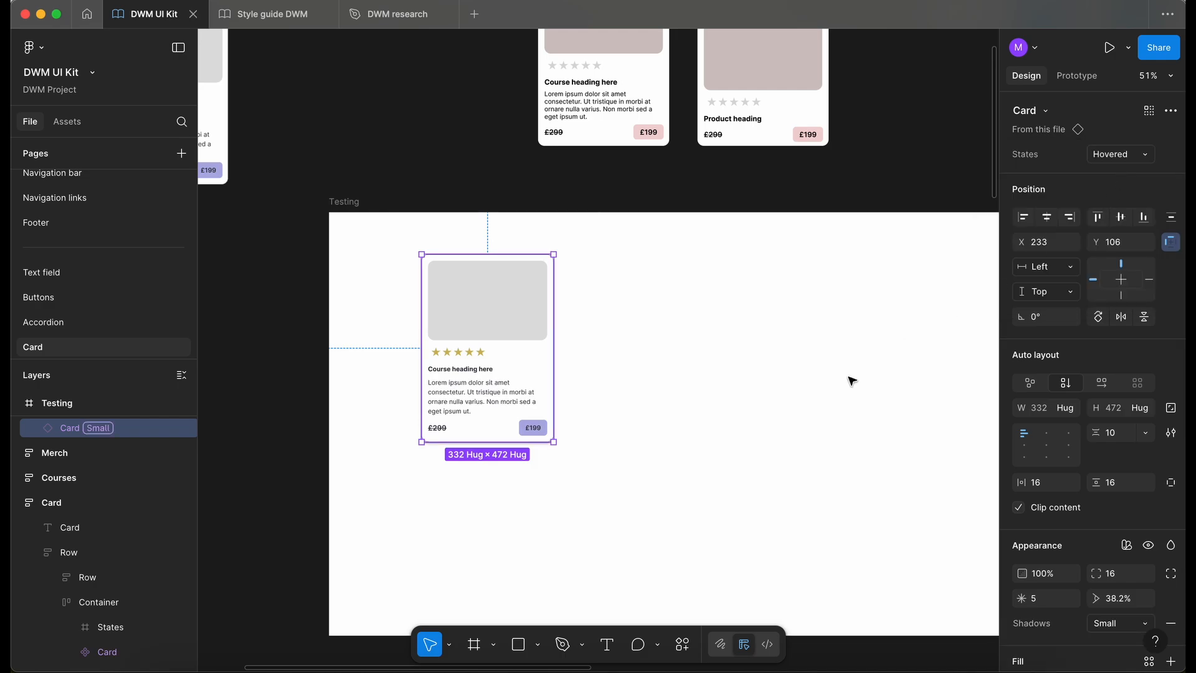
scroll(850, 379, up, 3)
click(1122, 156)
click(1096, 173)
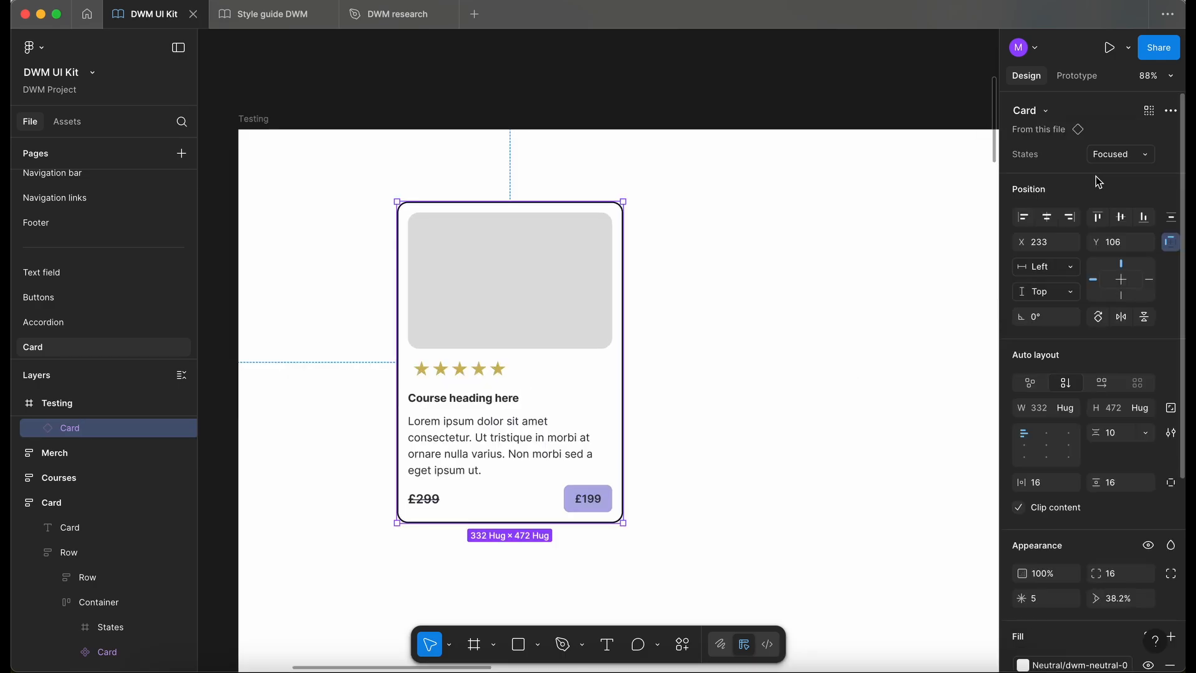
click(760, 307)
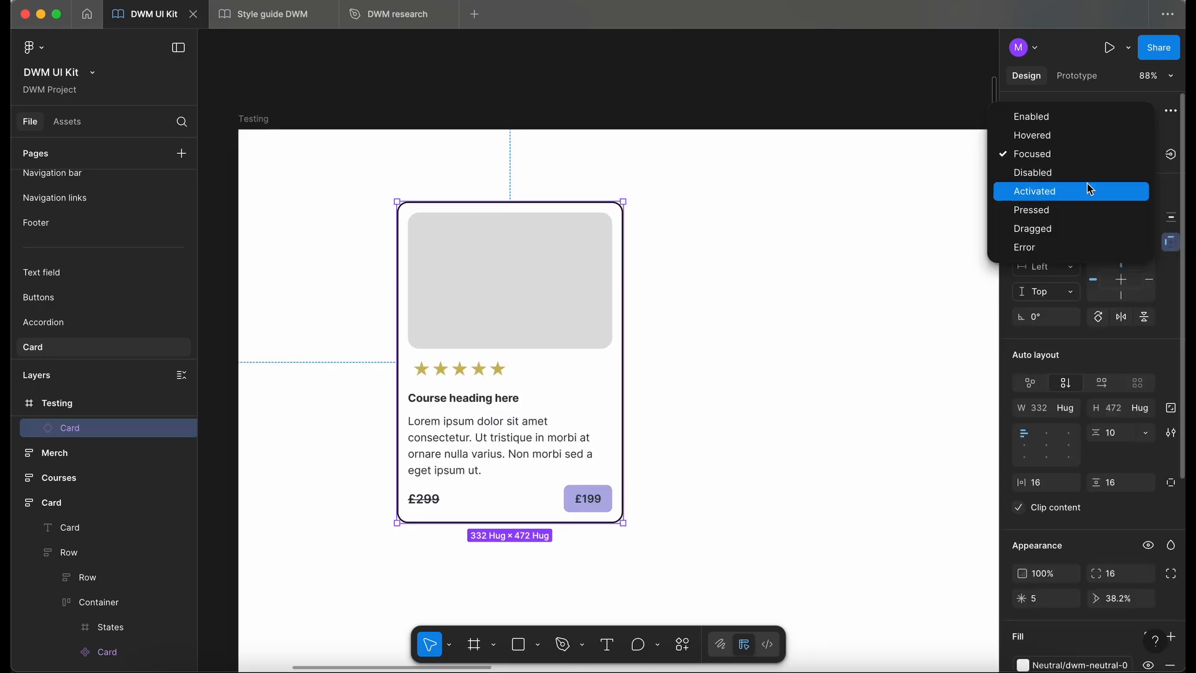
click(1071, 172)
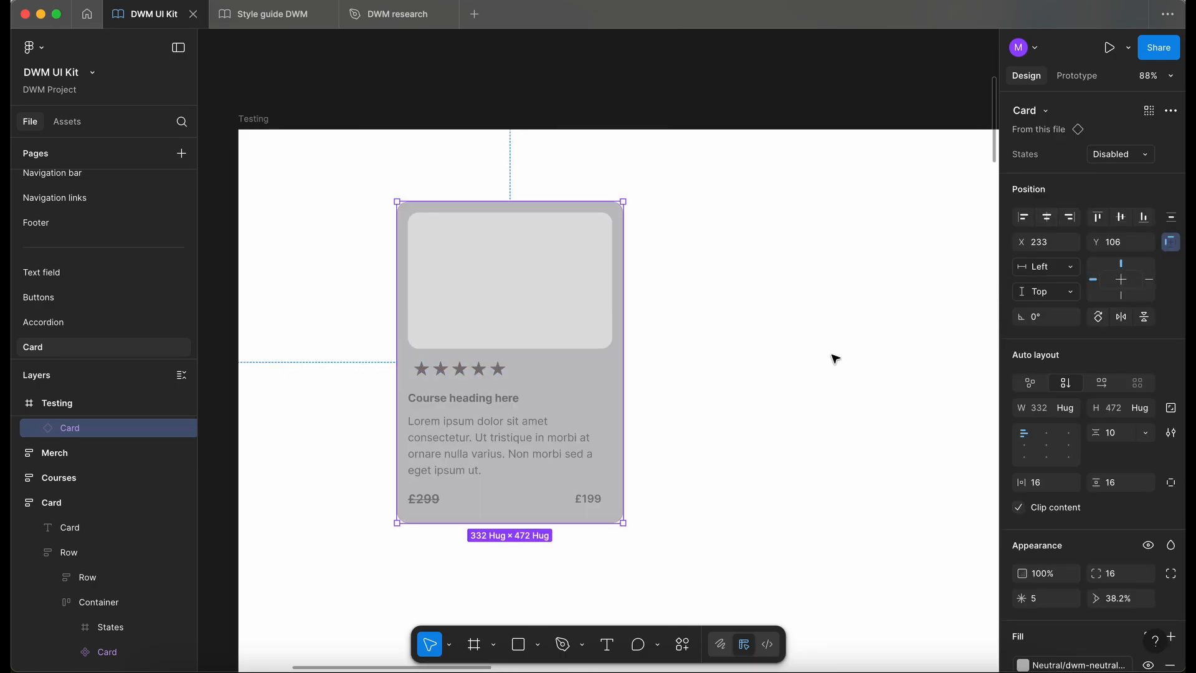
- Preview the test card in the states following Disabled, through Dragged and Error
click(835, 355)
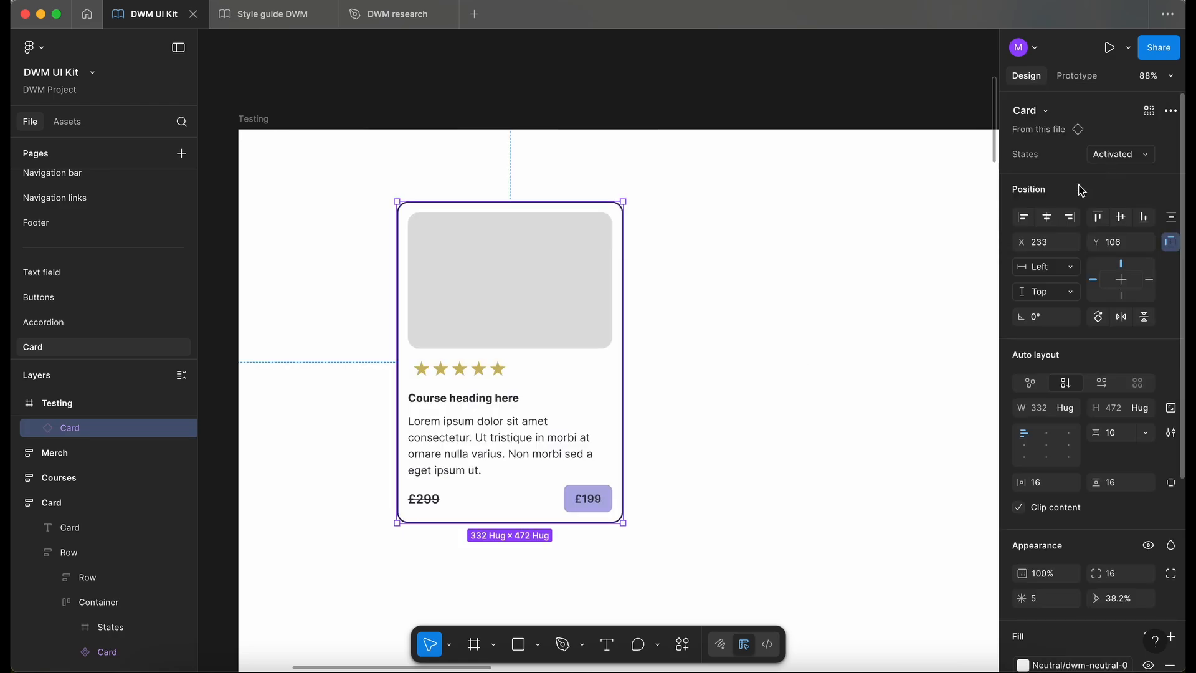
click(783, 338)
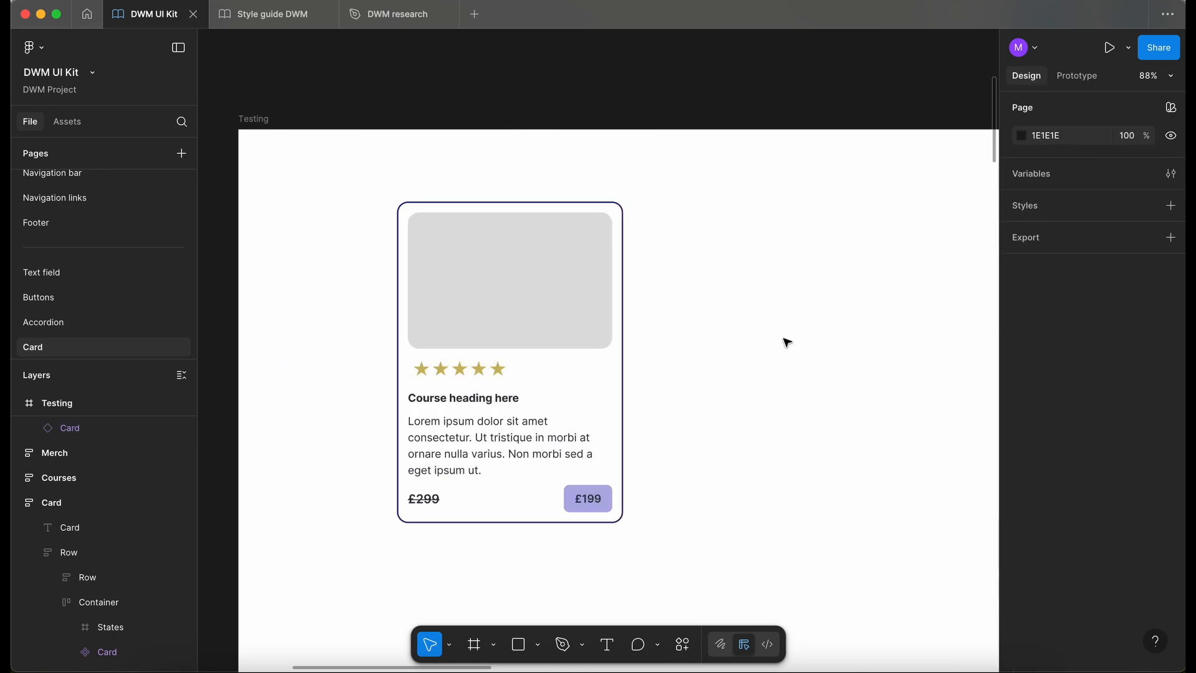
click(881, 303)
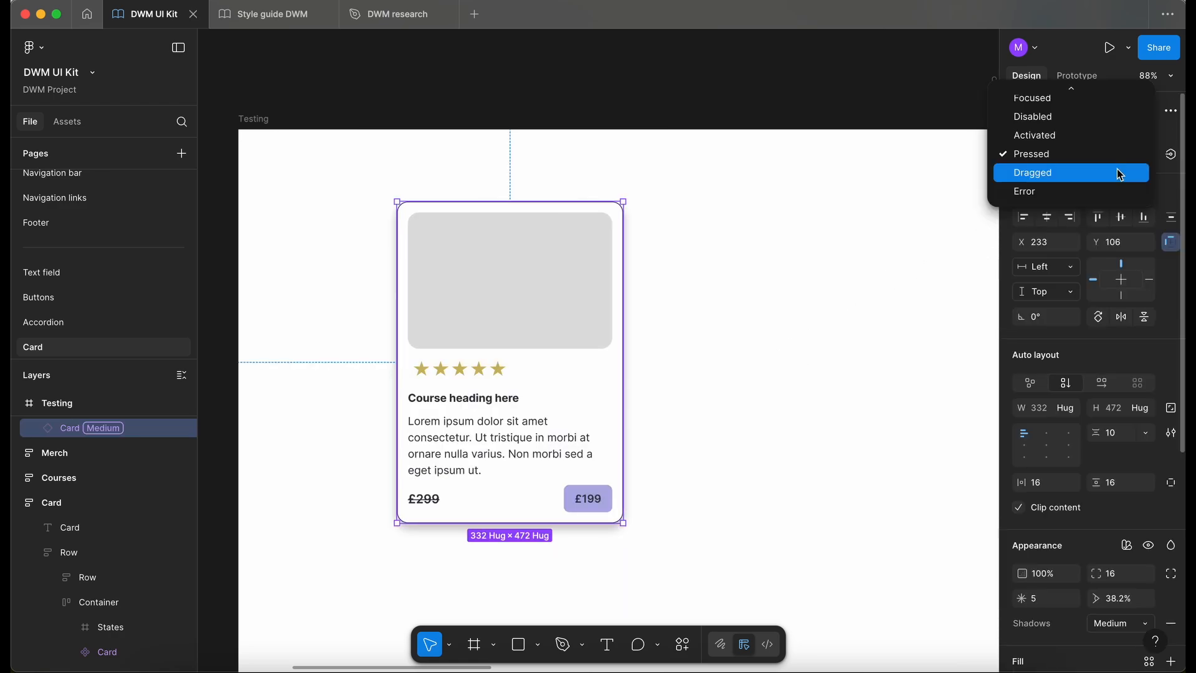
click(1115, 169)
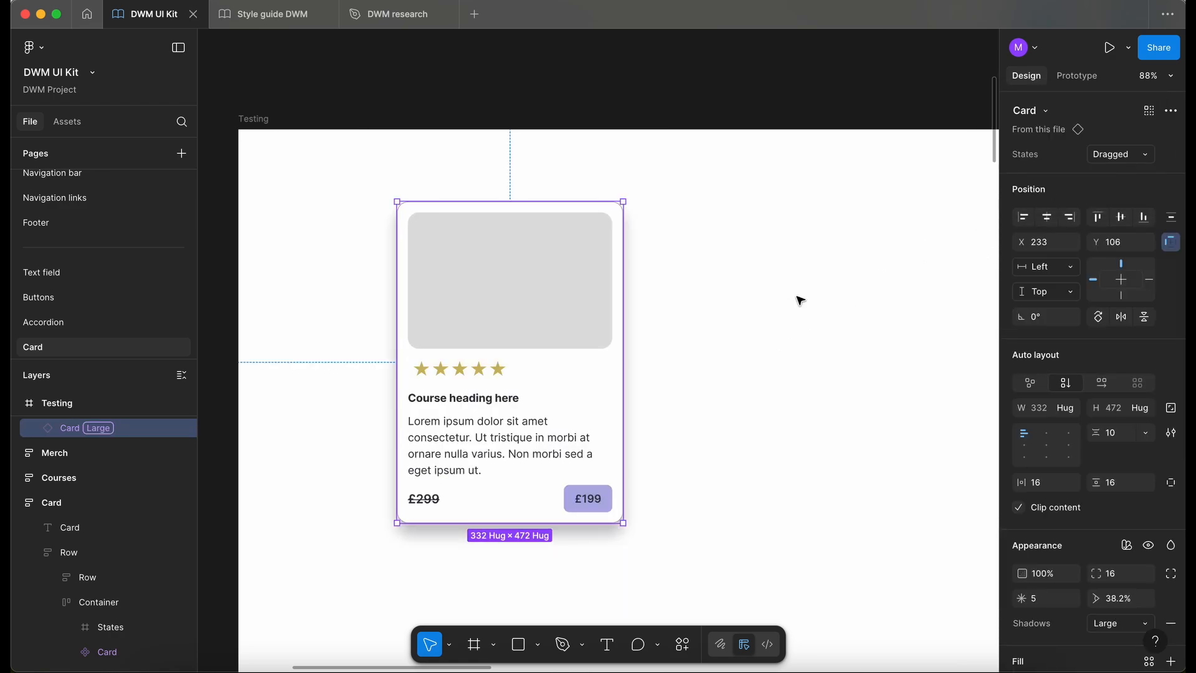
click(788, 301)
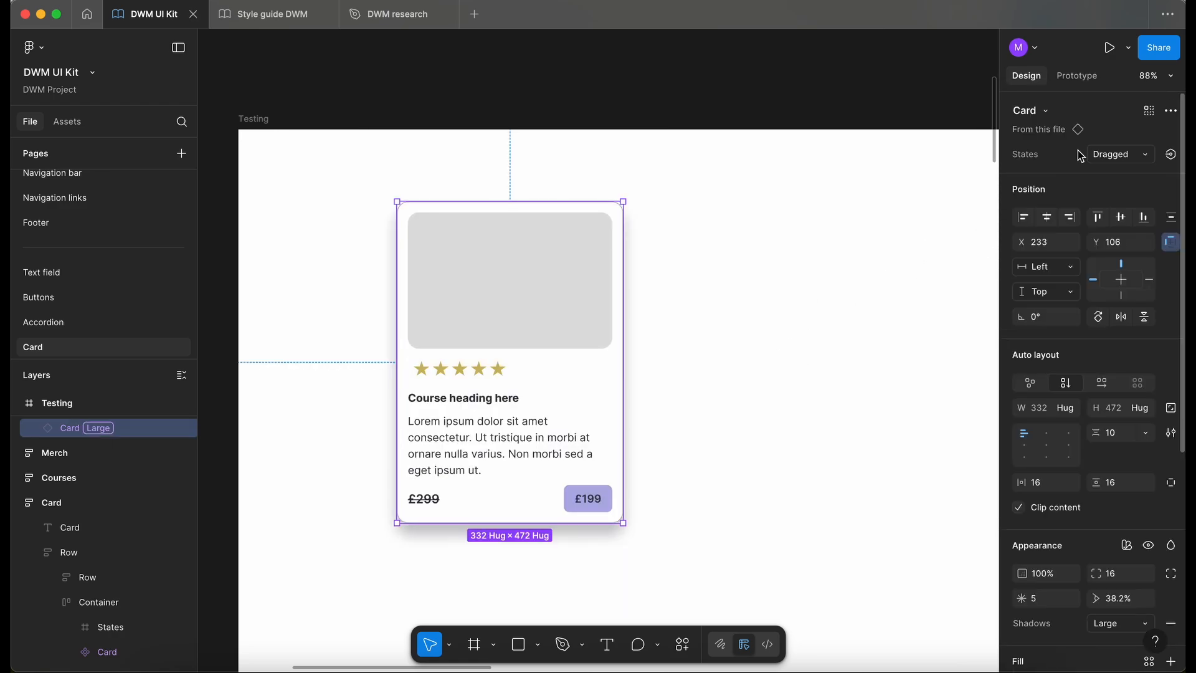
click(1091, 154)
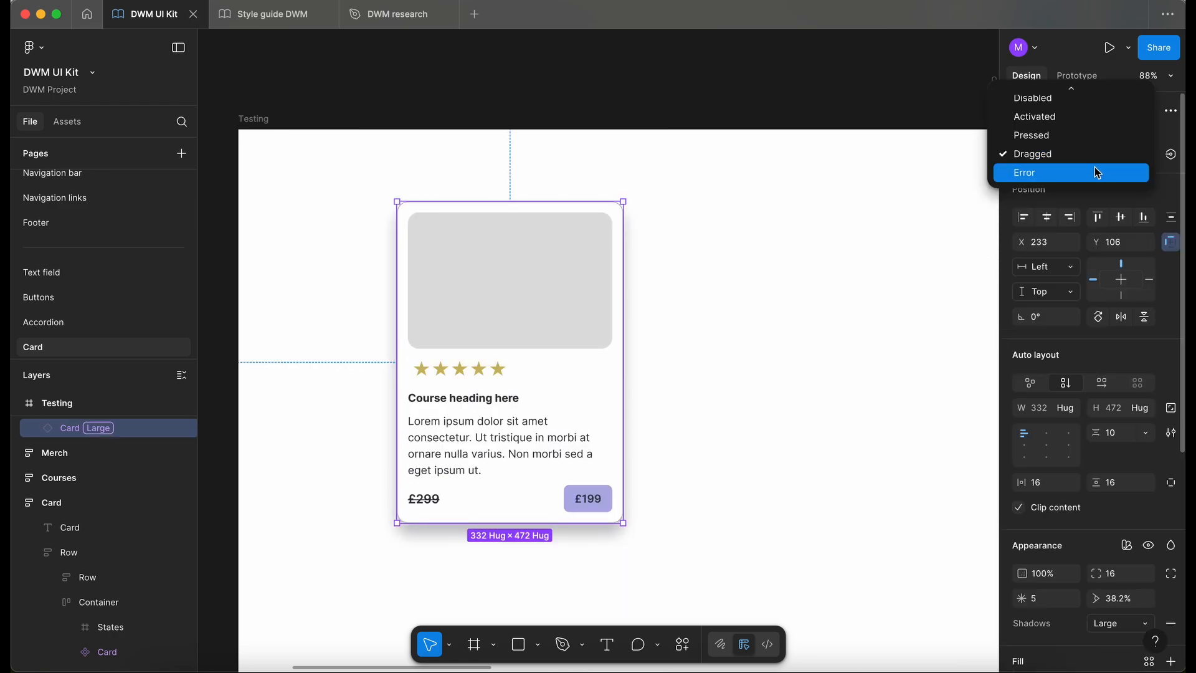
click(1094, 168)
click(918, 266)
click(544, 370)
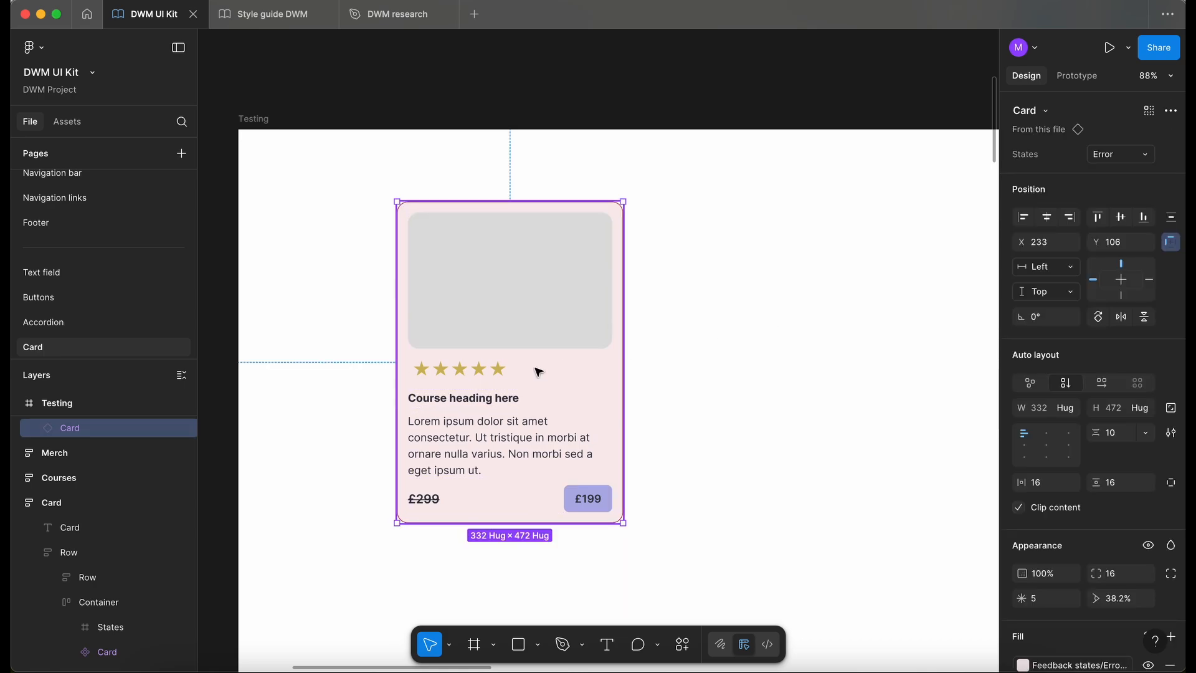
- Switch the test card back to the Enabled state and check its list of available states
click(1102, 159)
scroll(1082, 114, up, 3)
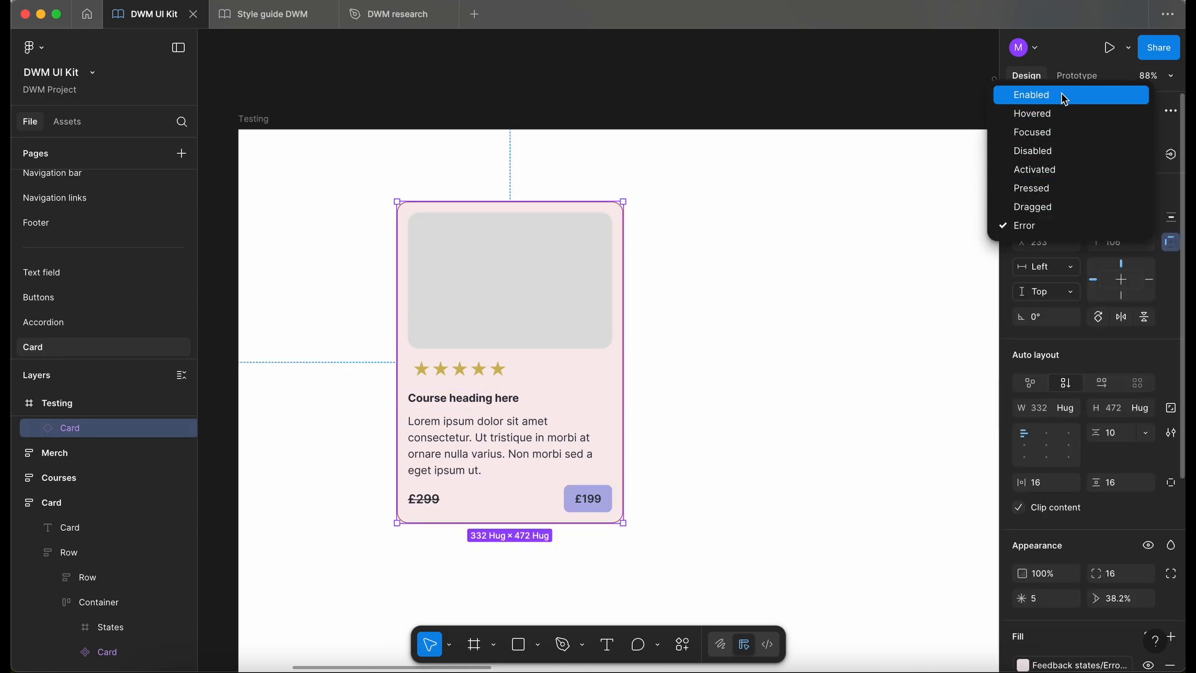
click(1062, 93)
click(732, 289)
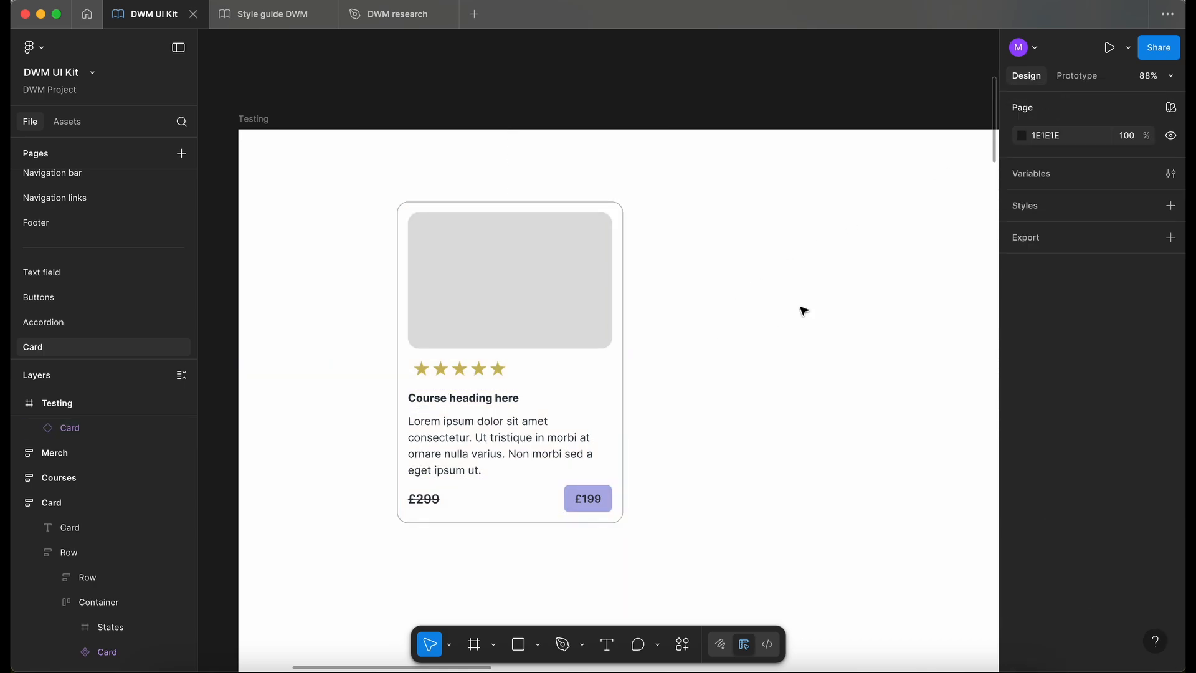
click(523, 272)
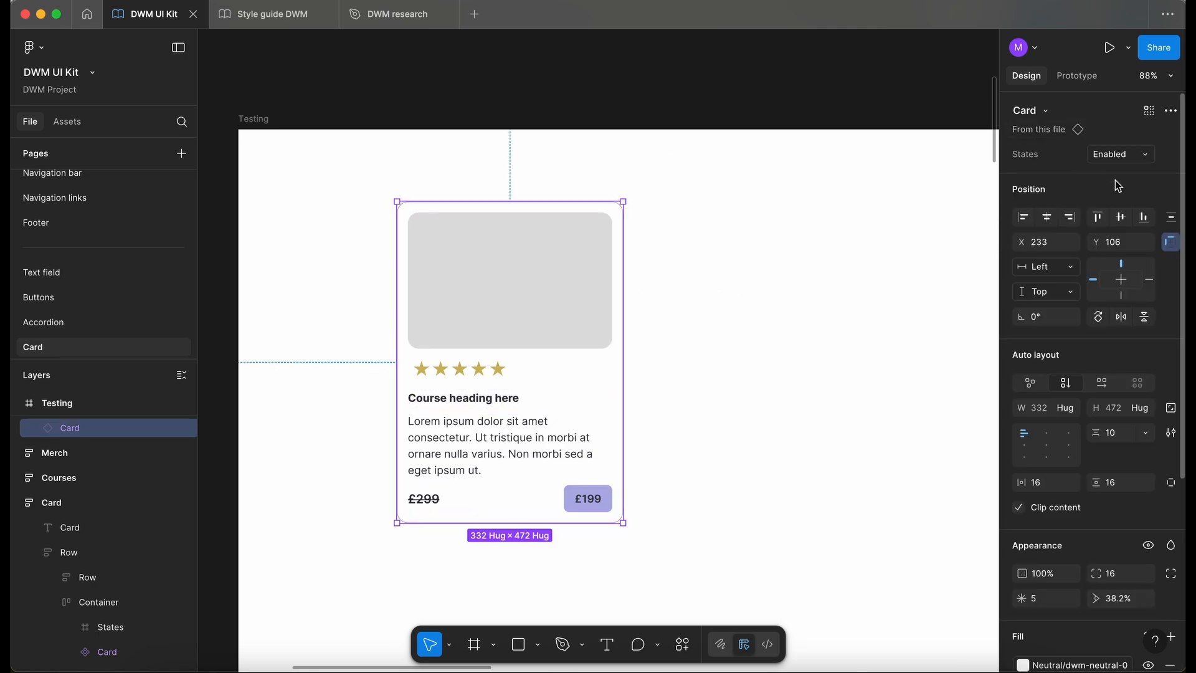
click(1142, 156)
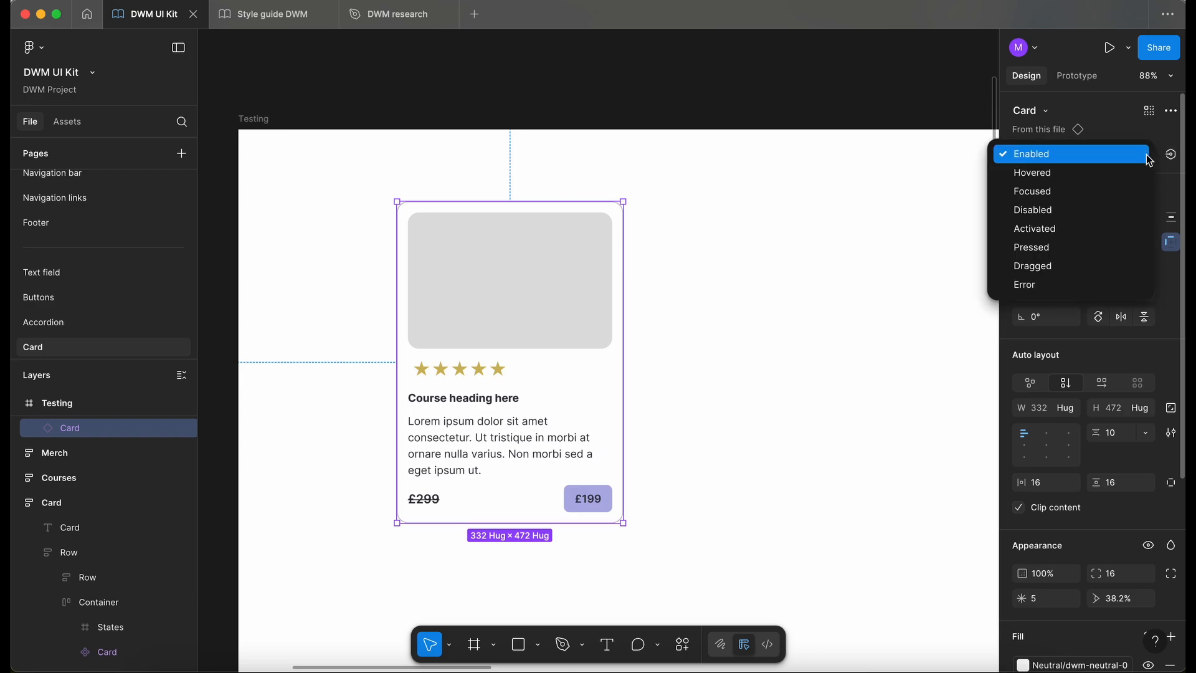
click(1172, 140)
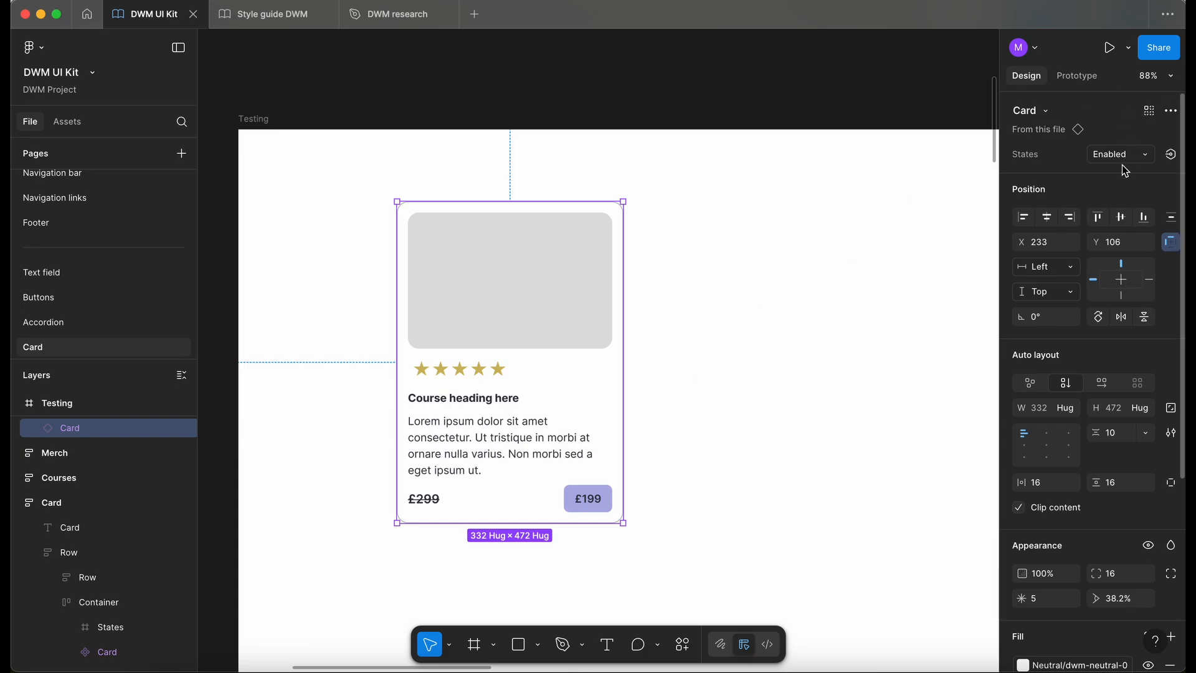
- Select the Enabled card's image in the Card component and enable multi-editing of that image across all state variants
scroll(713, 342, down, 5)
scroll(716, 344, right, 5)
scroll(717, 344, right, 7)
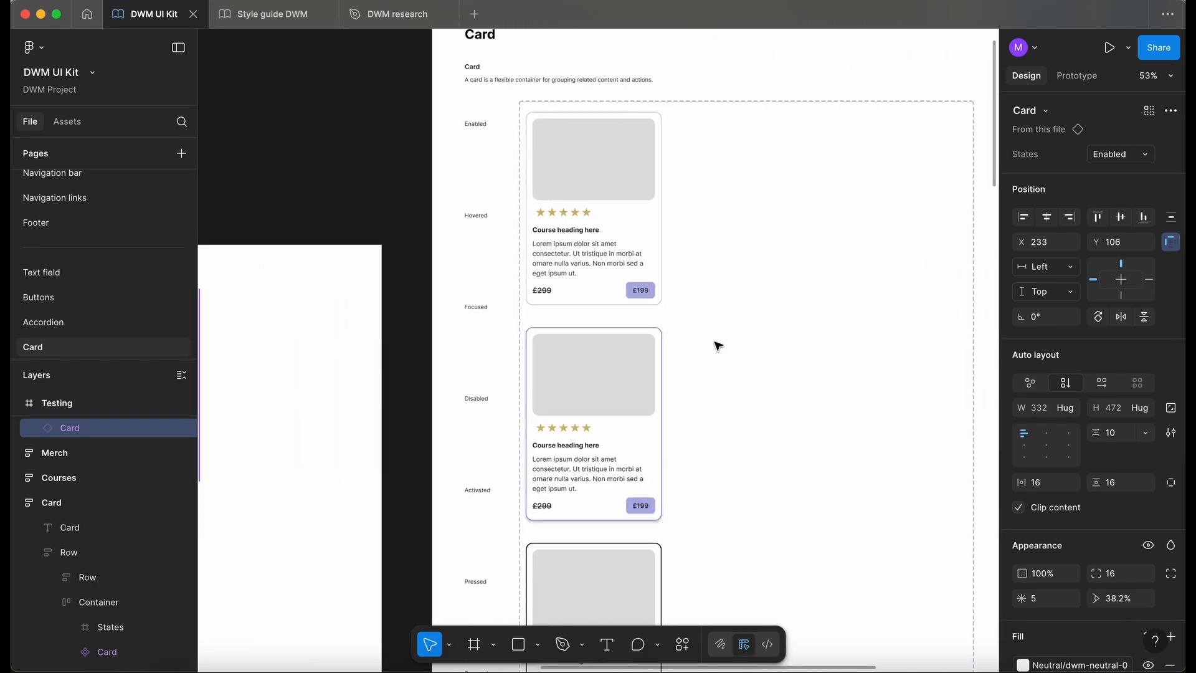
scroll(716, 346, left, 1)
scroll(716, 346, up, 1)
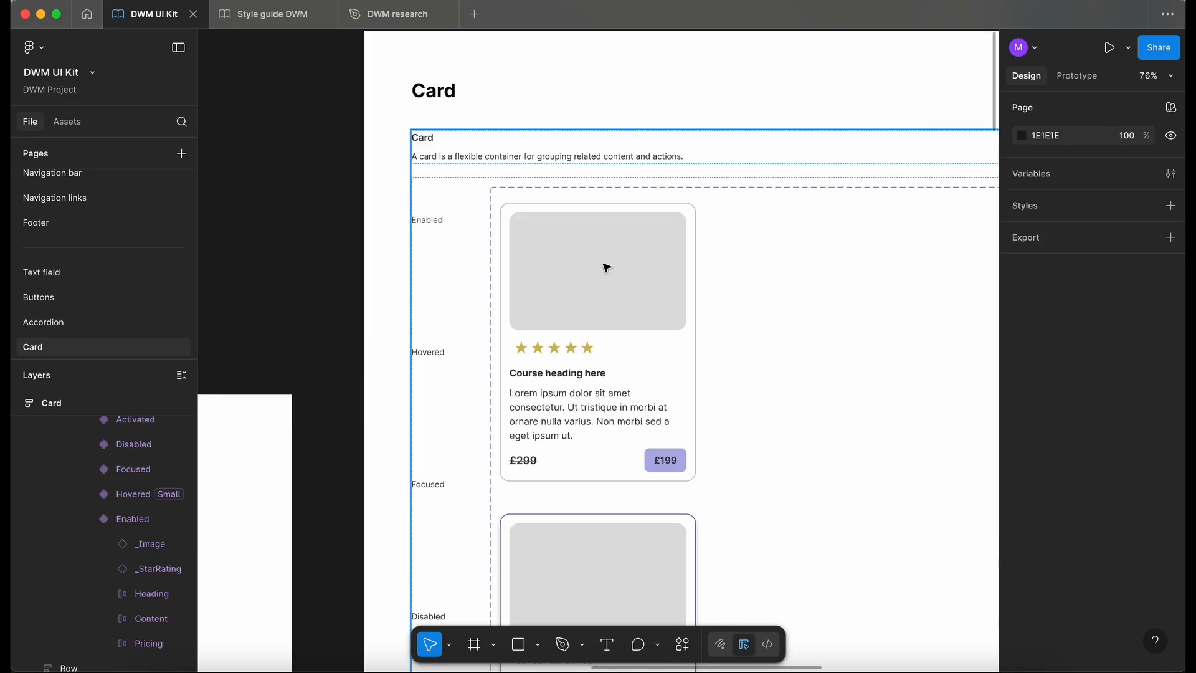
super+click(612, 267)
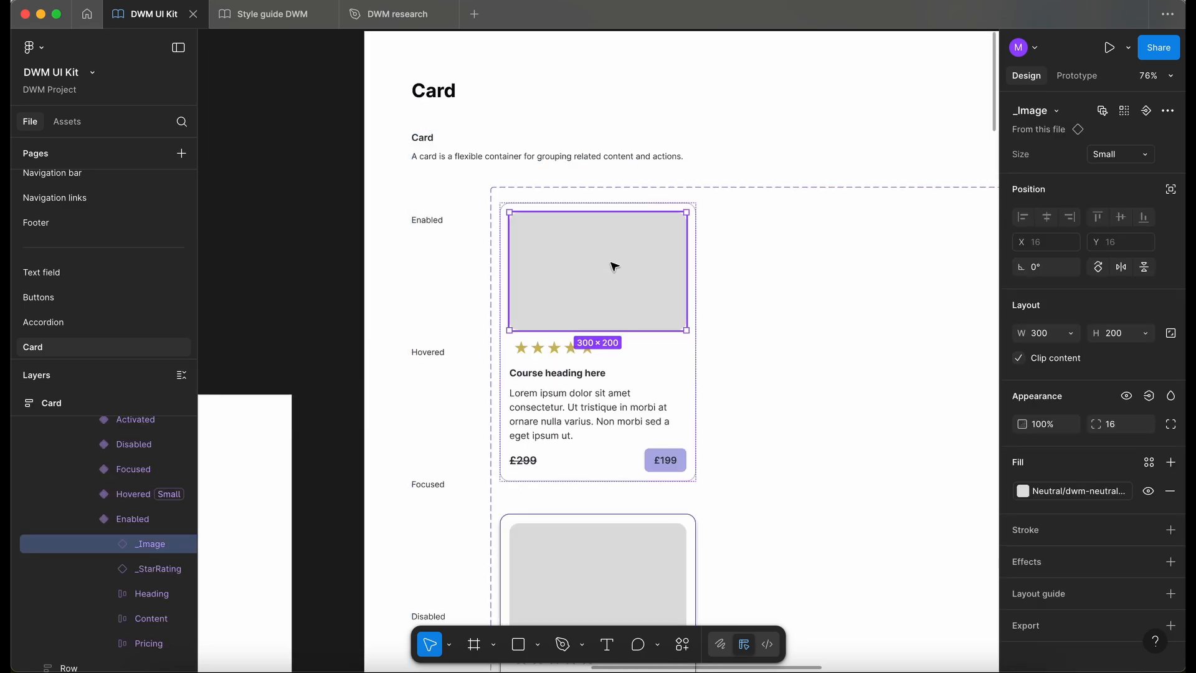
scroll(613, 266, down, 3)
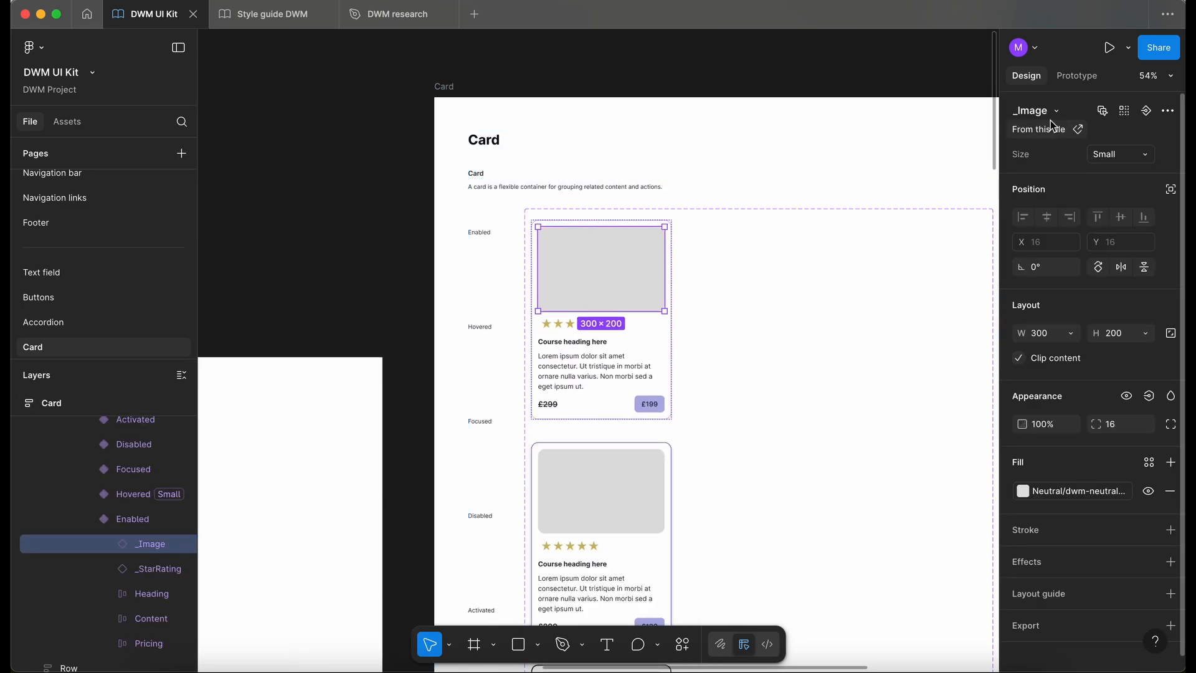
click(1102, 113)
scroll(656, 224, up, 2)
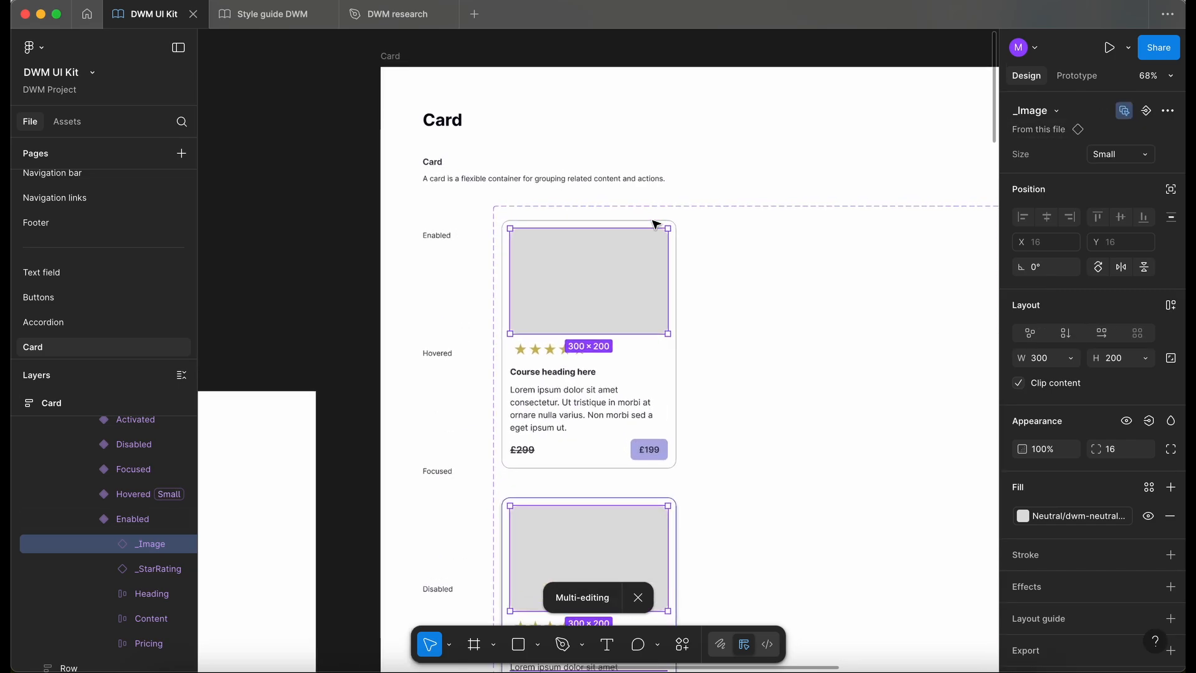
- Create a visibility property named Image with the value True for the selected images
click(1151, 422)
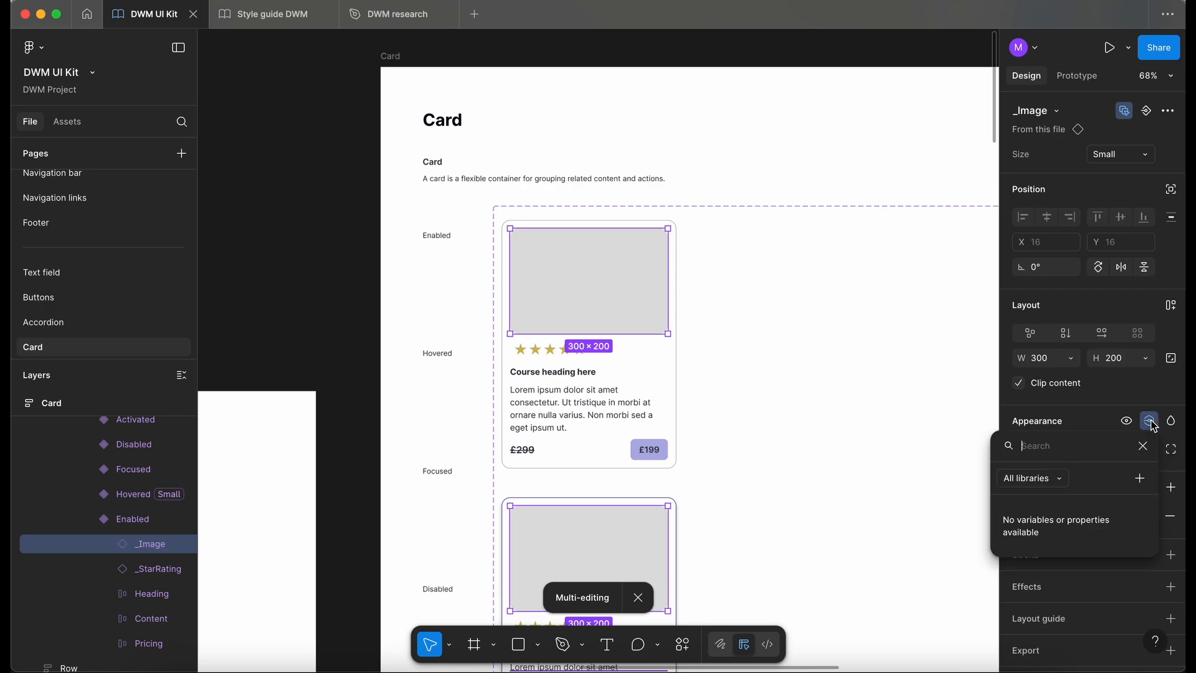
click(1141, 480)
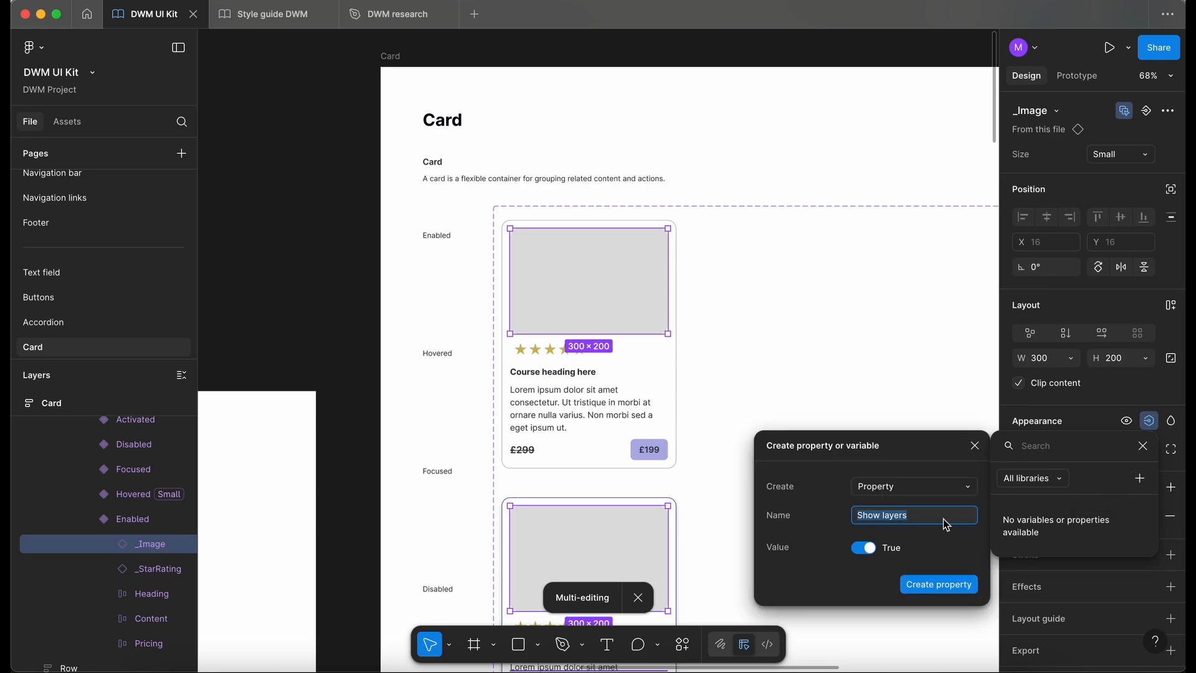
text(Image)
click(938, 584)
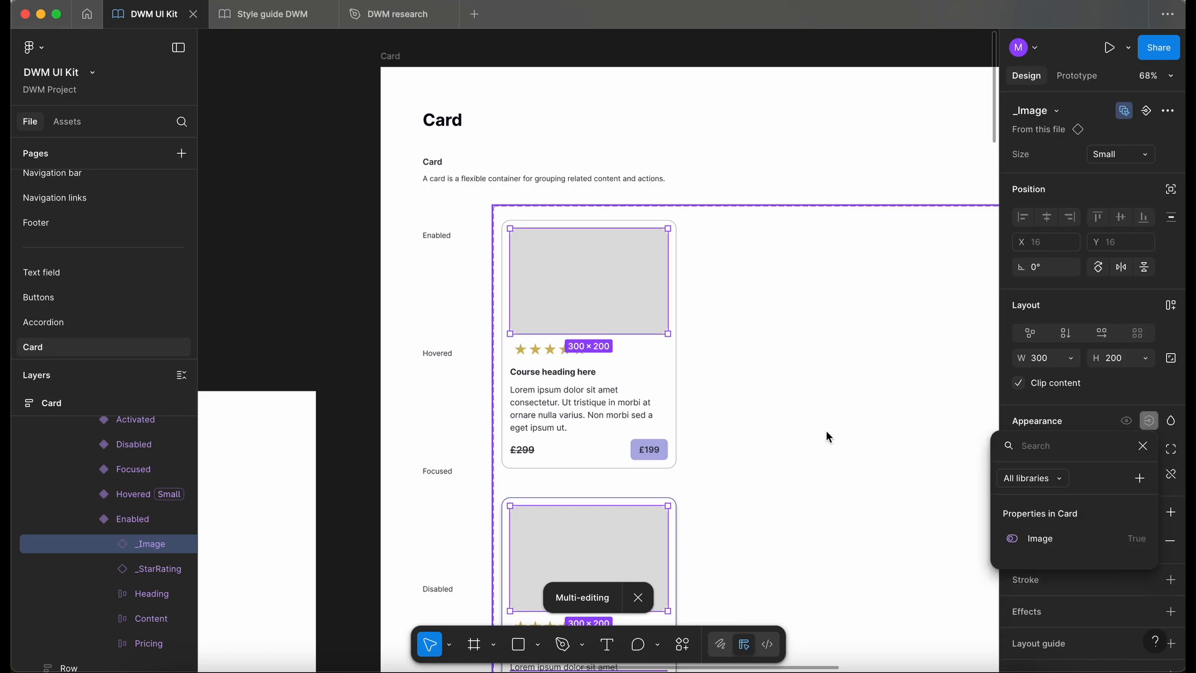
- Test the Image property on the card instance in the Testing frame by switching it off and on, leaving it off
scroll(826, 436, down, 5)
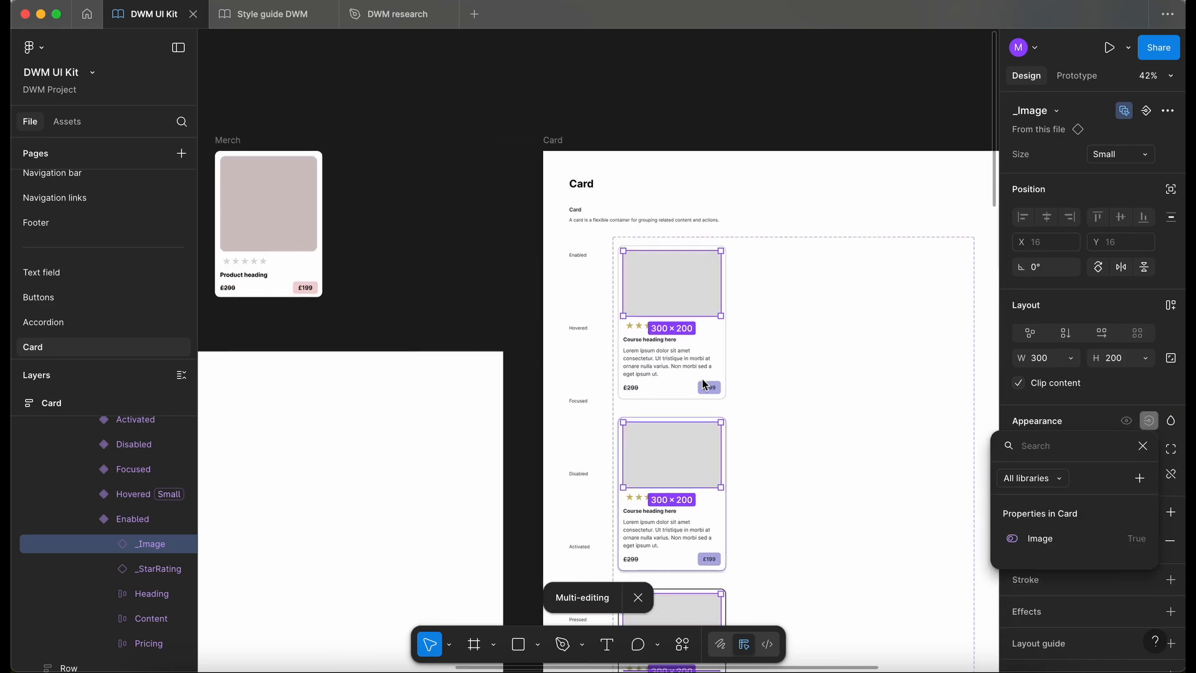
scroll(508, 332, left, 3)
scroll(508, 331, down, 1)
scroll(508, 334, left, 5)
scroll(509, 334, down, 1)
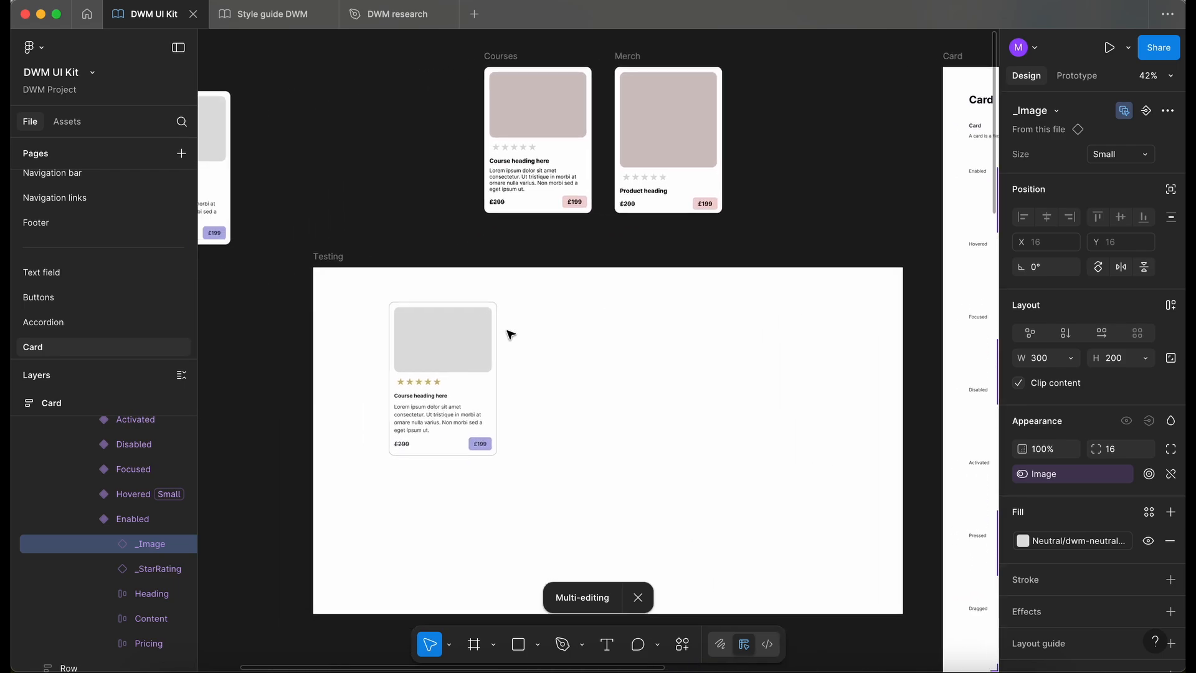
click(479, 353)
scroll(464, 359, left, 1)
scroll(443, 357, left, 1)
scroll(443, 357, down, 1)
scroll(458, 330, up, 3)
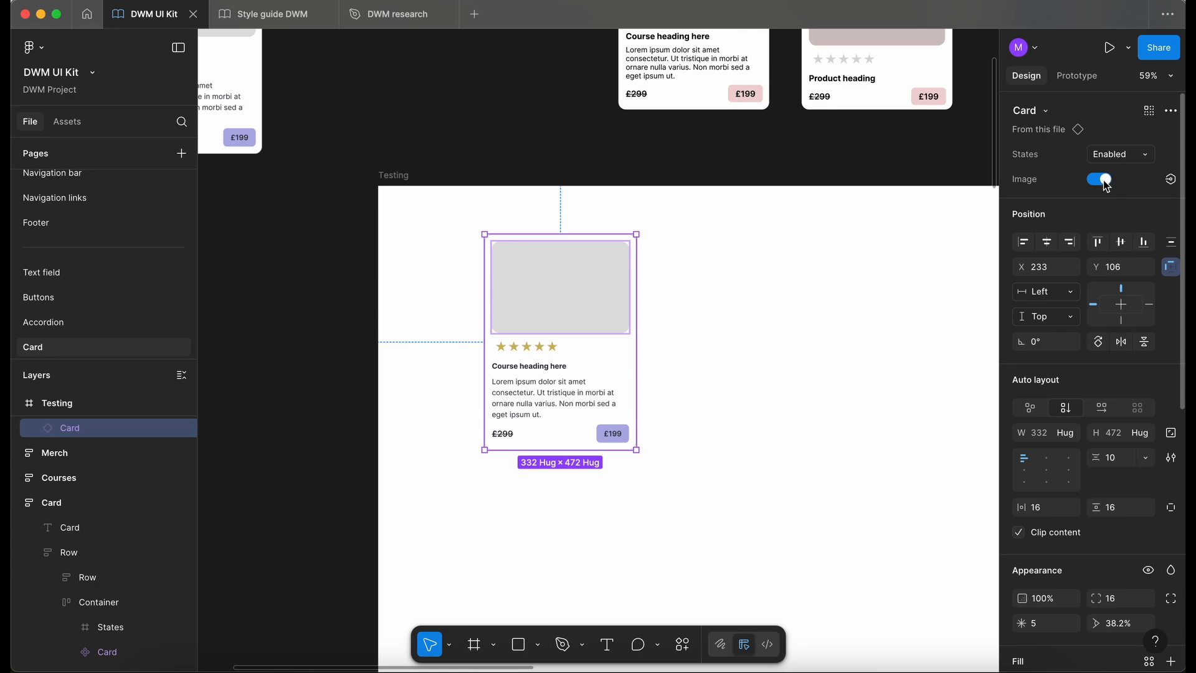
click(1102, 180)
click(1103, 180)
click(1103, 181)
click(791, 350)
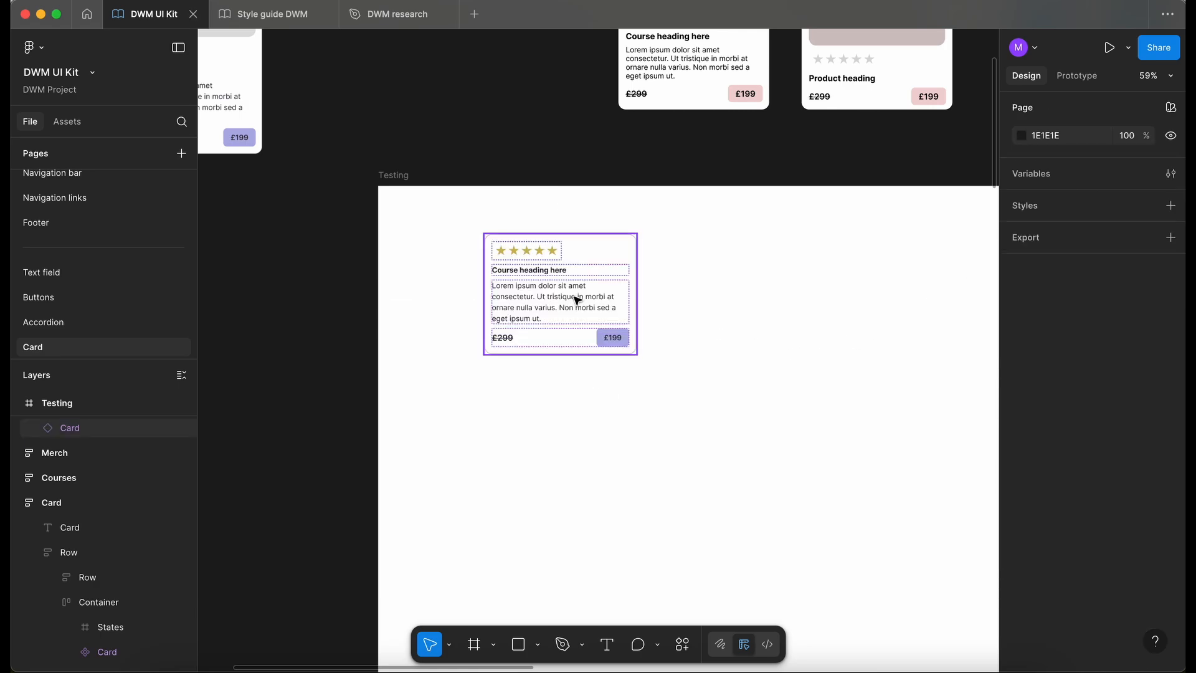
- Inspect the test card without its image and switch its Image property back on
click(558, 310)
click(760, 311)
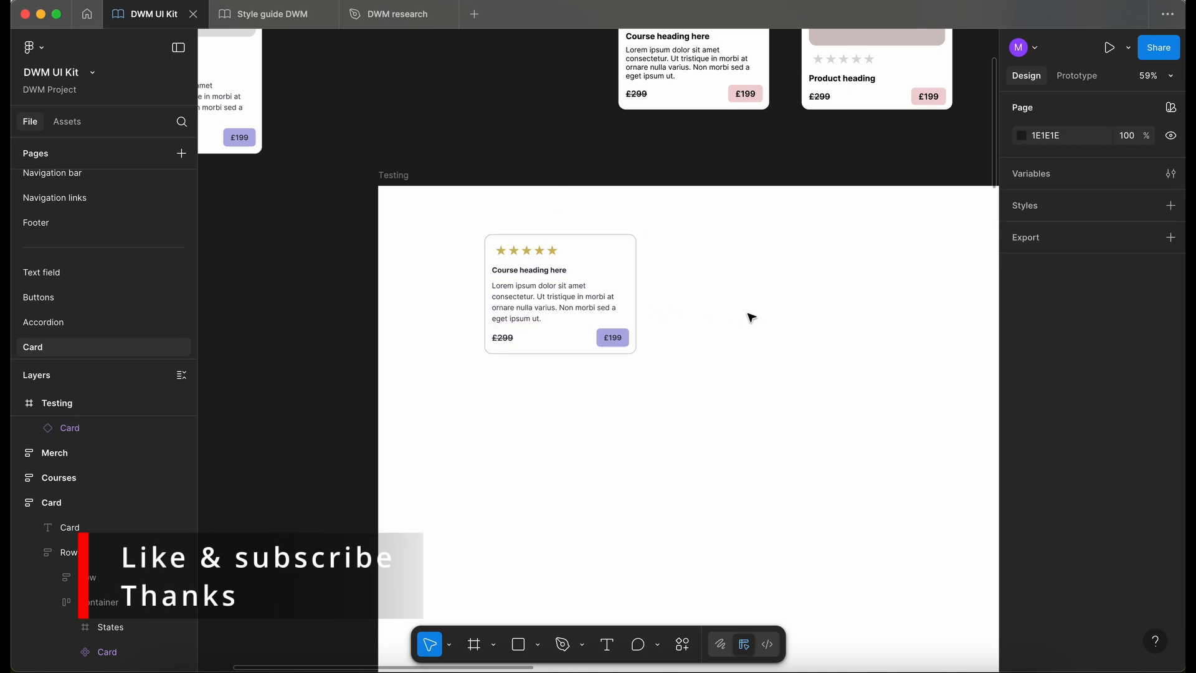
click(604, 288)
click(1098, 179)
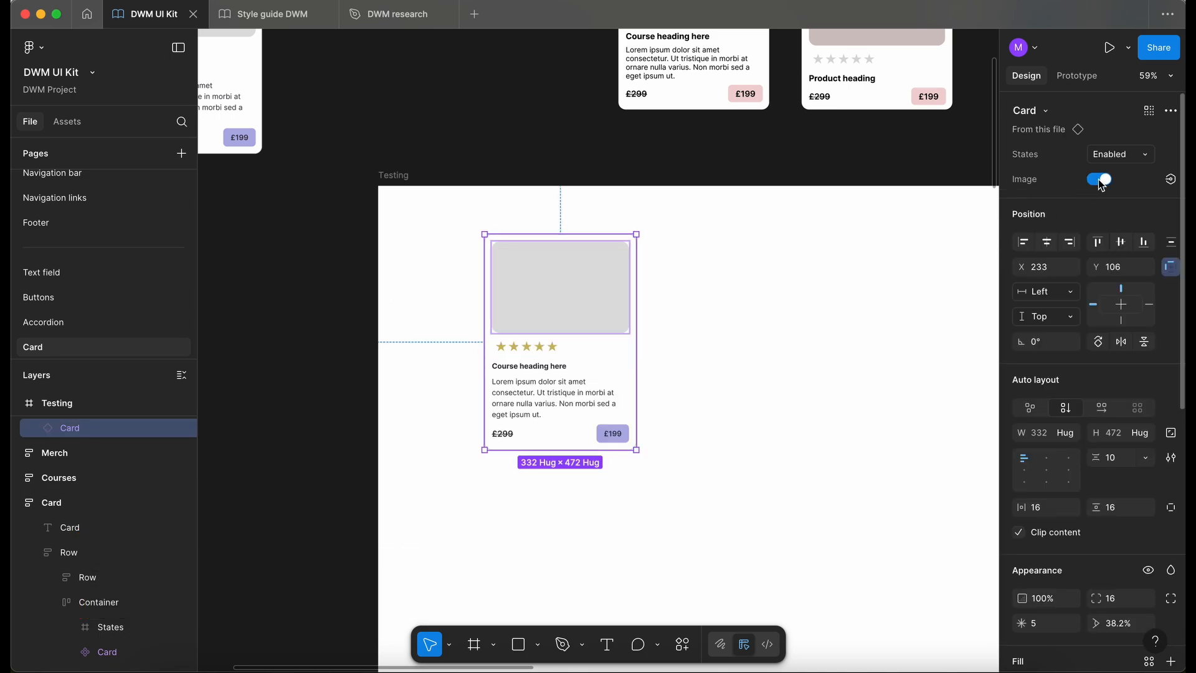
click(769, 319)
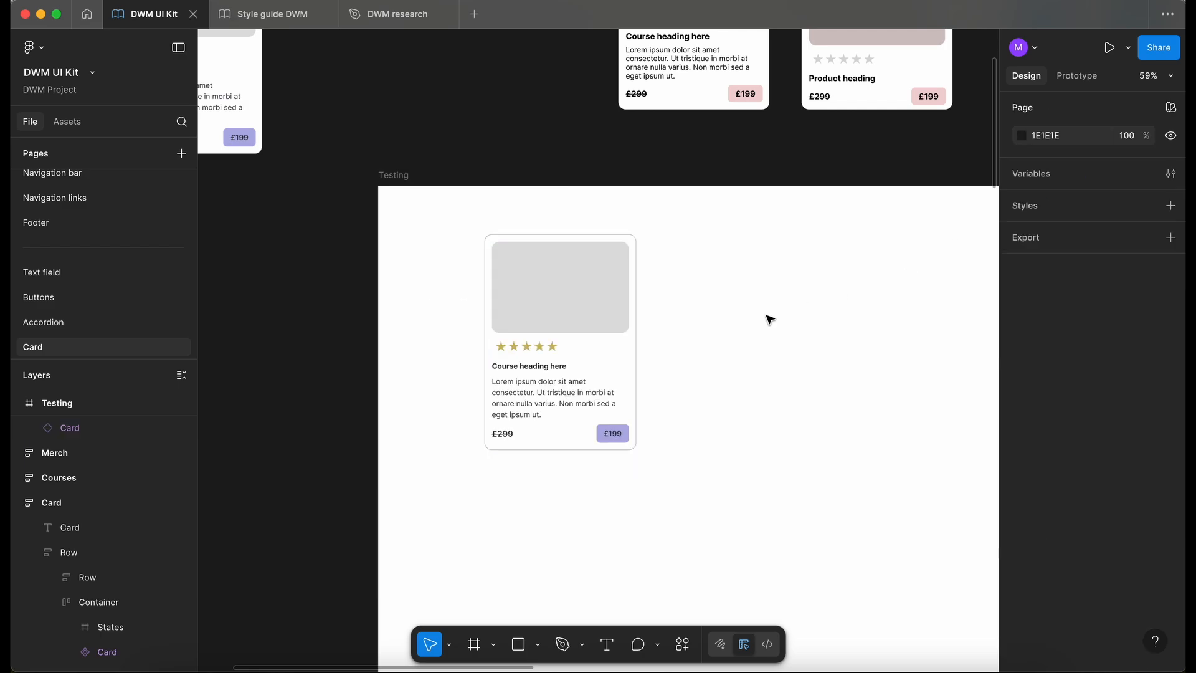
- Try to create a visibility property named Star rating for the Enabled card's stars alone, and undo it
scroll(769, 319, down, 3)
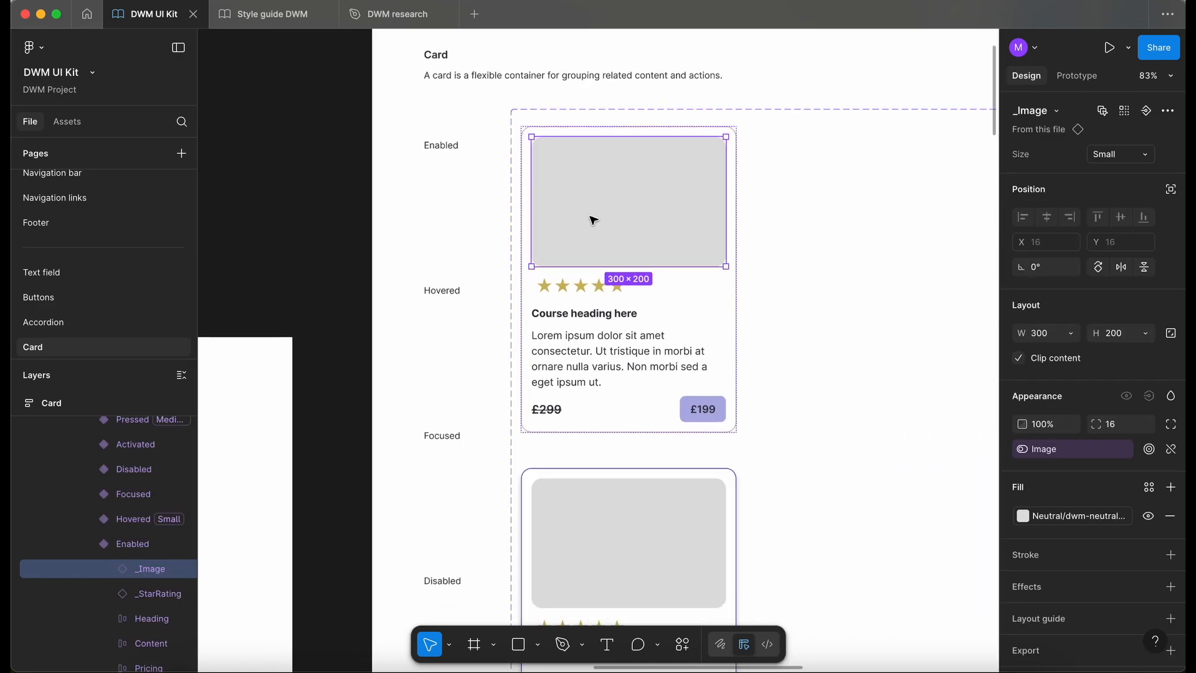
click(590, 291)
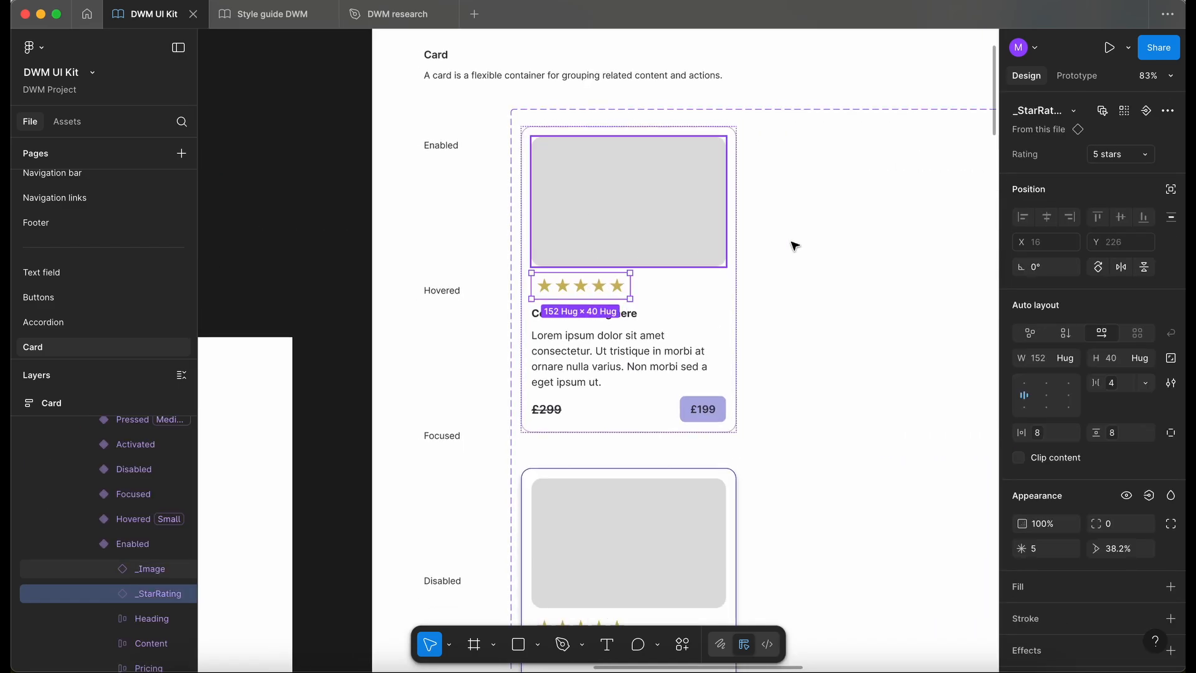
click(1149, 495)
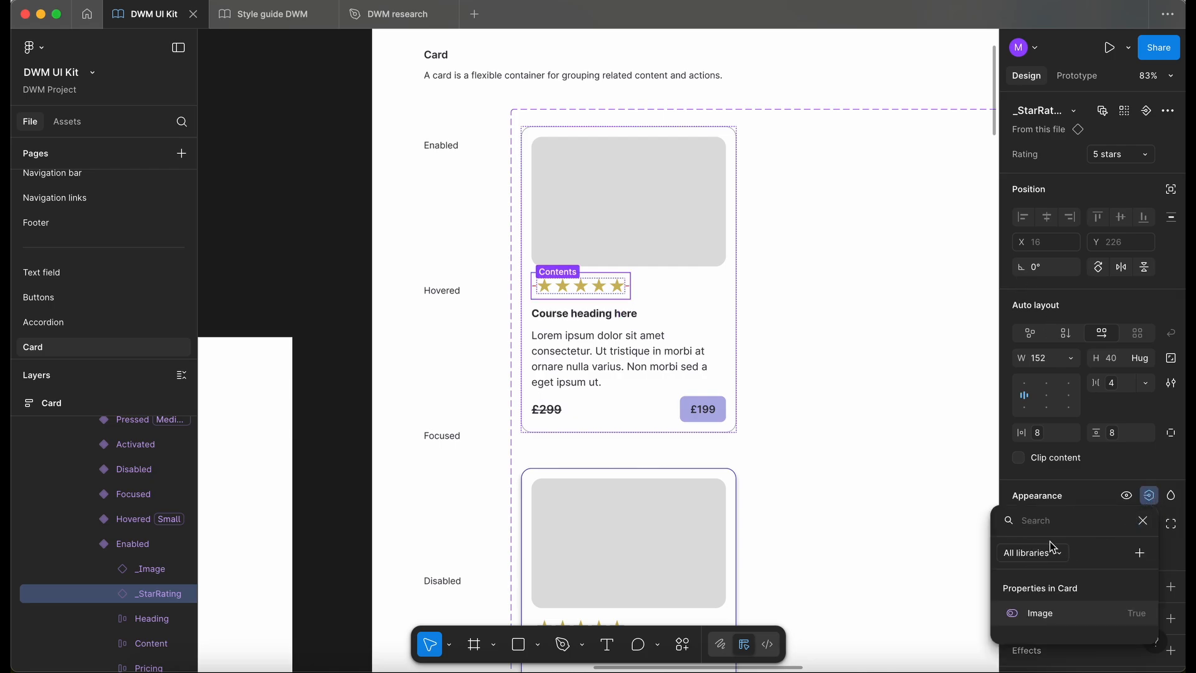
click(1140, 555)
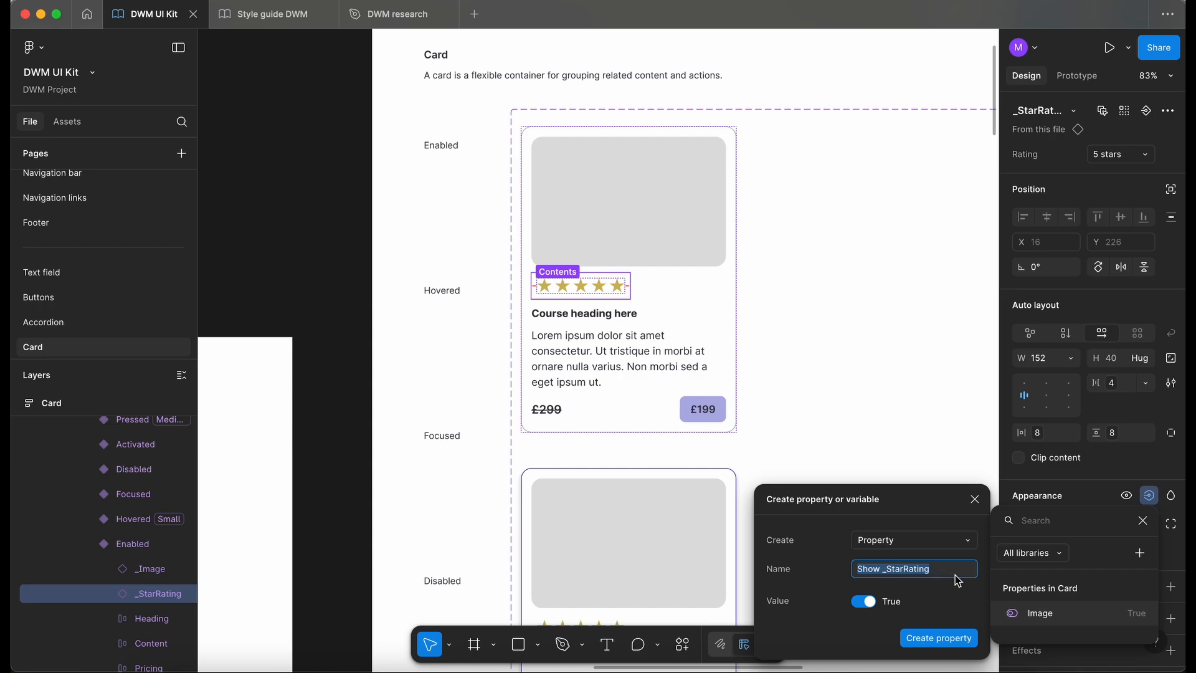
text(St)
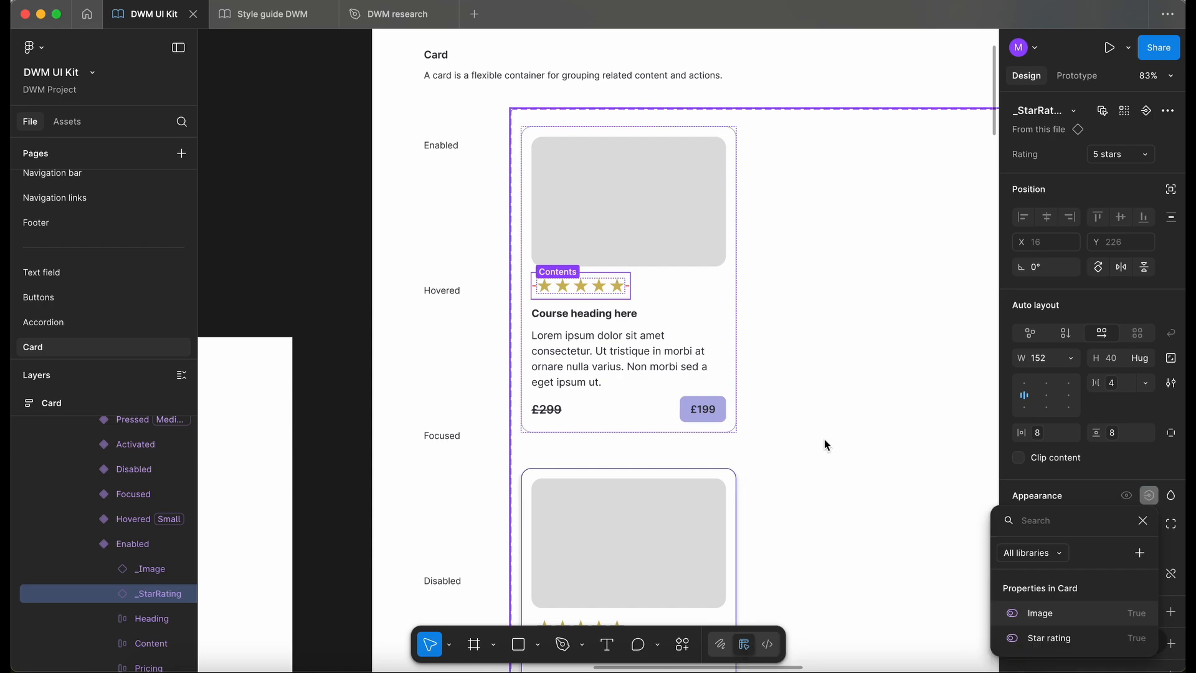
key(super+z)
key(super+z)
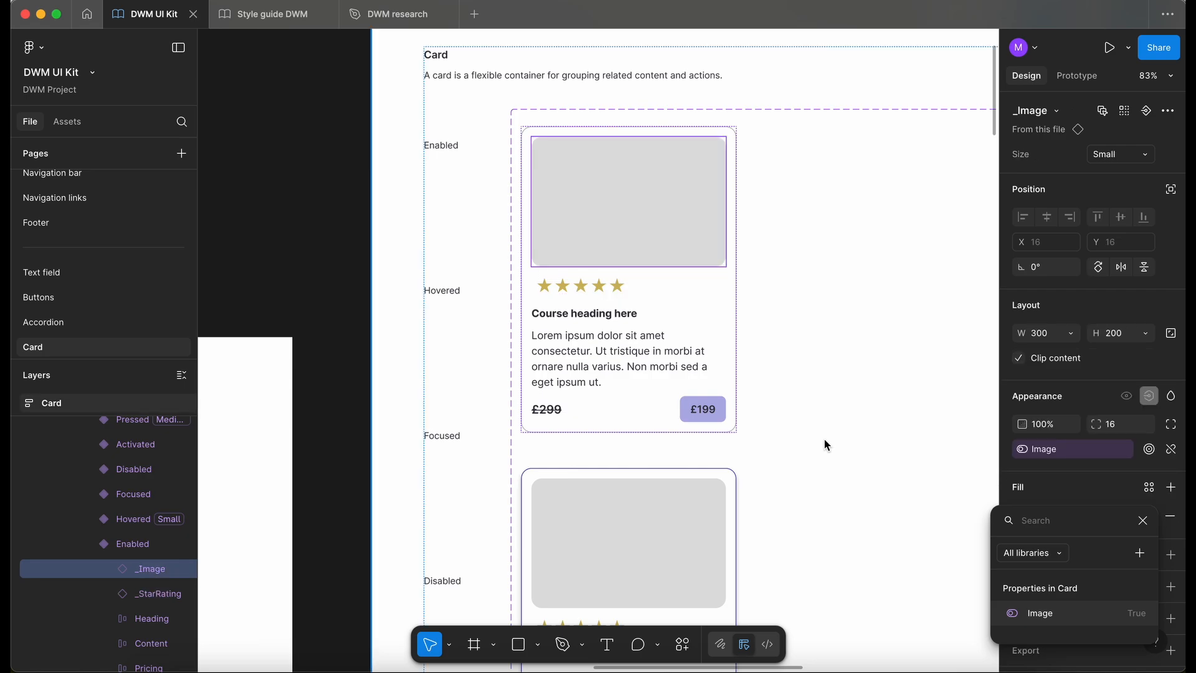
- Multi-edit the star rating across all card variants and create a visibility property named Star rating with the value True
click(583, 280)
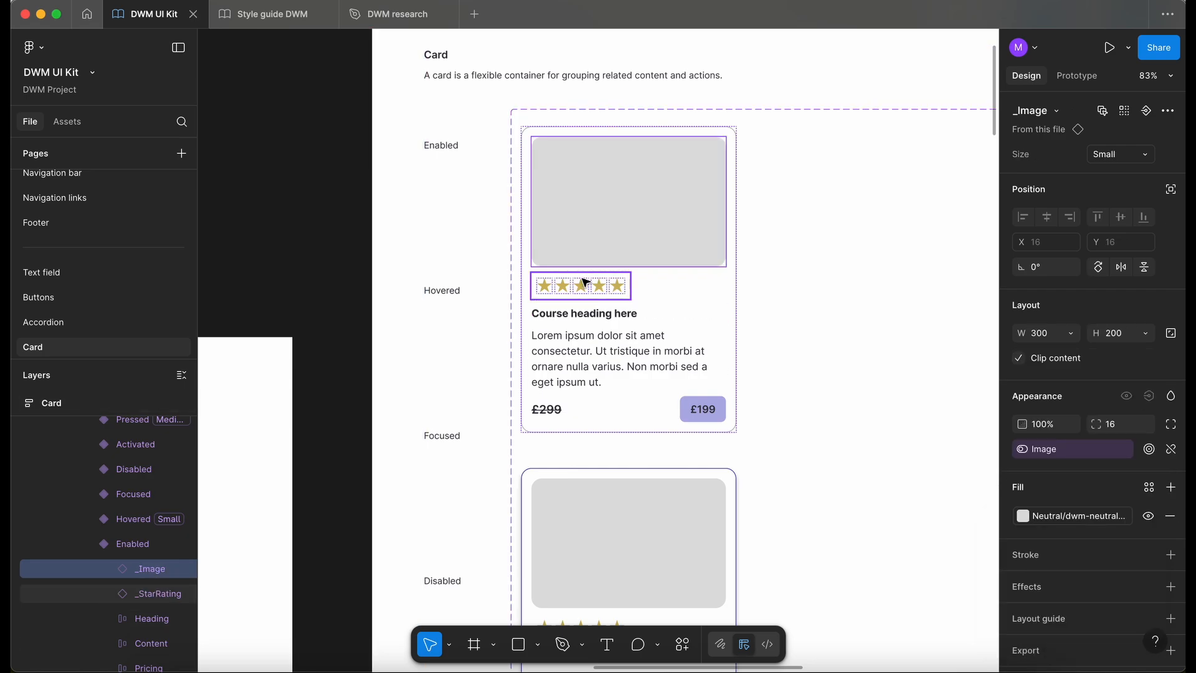
click(1103, 111)
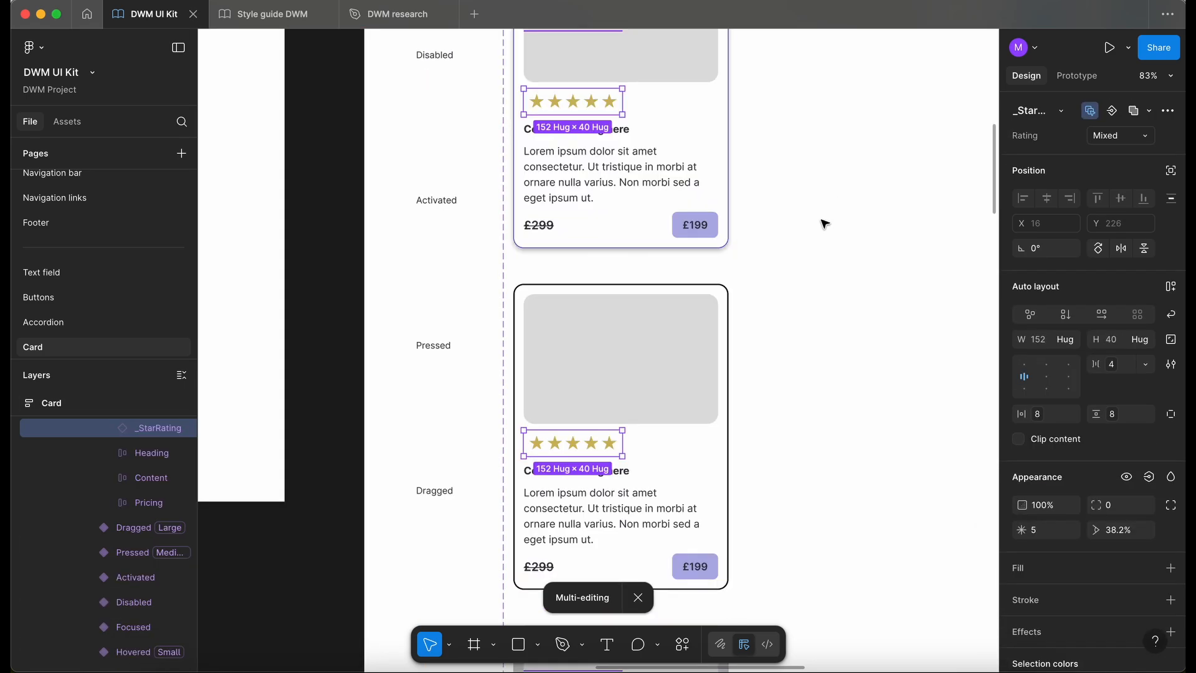
scroll(824, 224, up, 7)
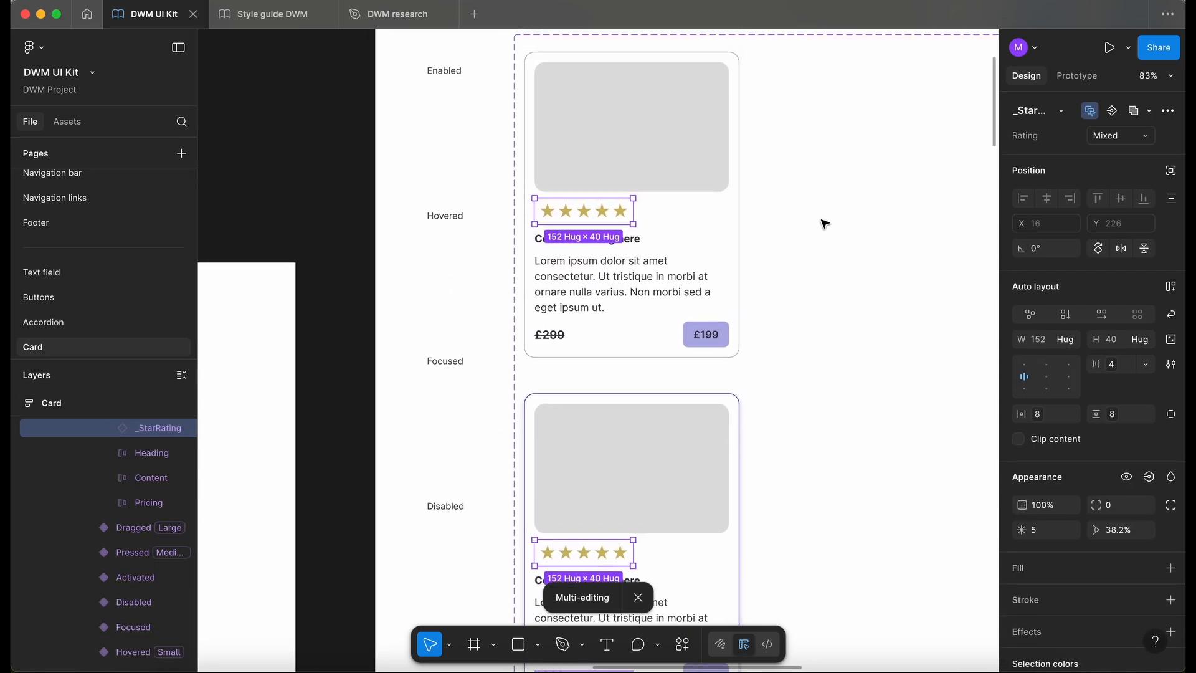
click(1149, 477)
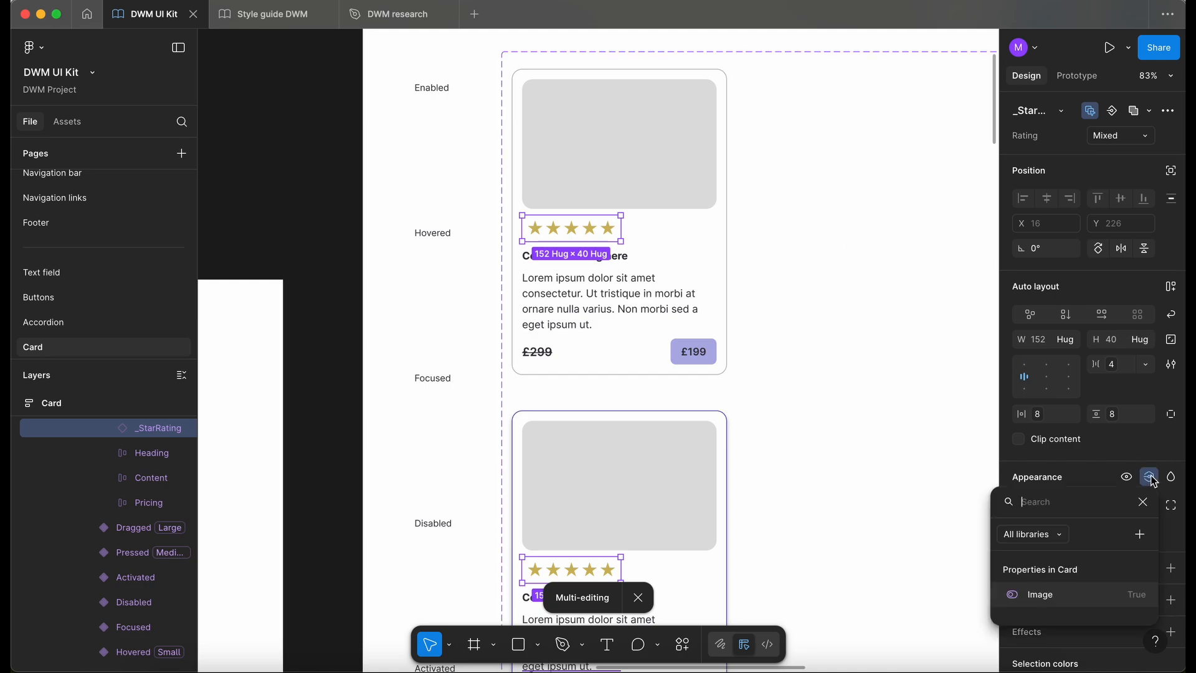
click(1140, 536)
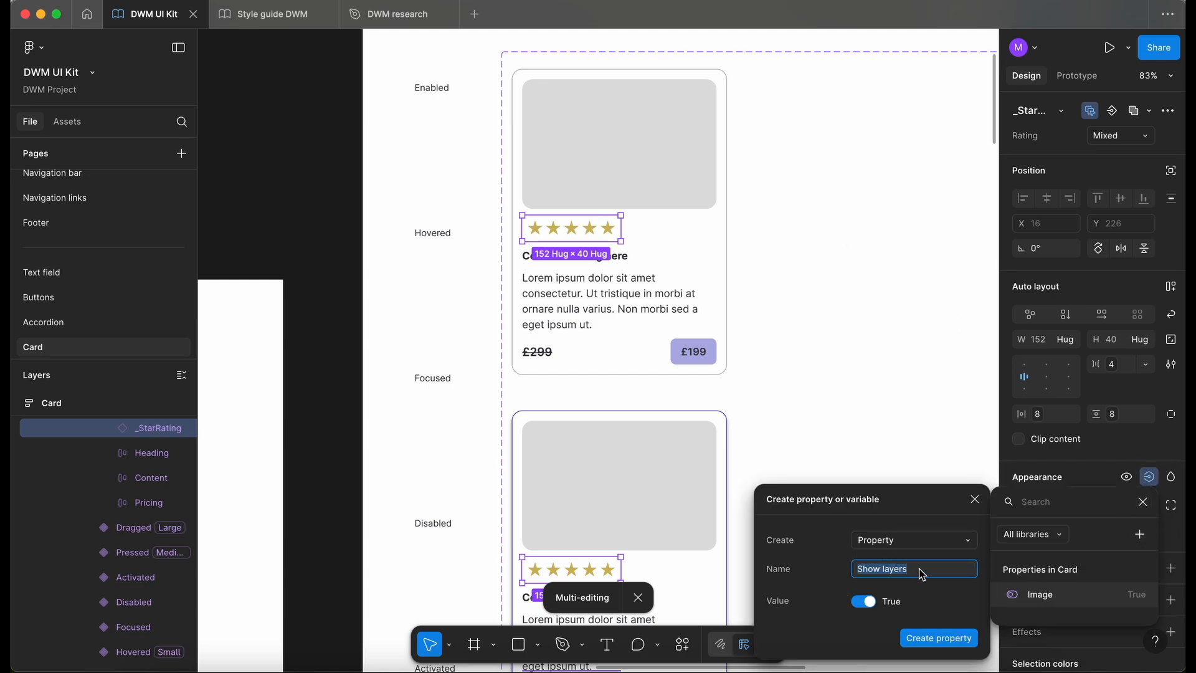
text(Star rating)
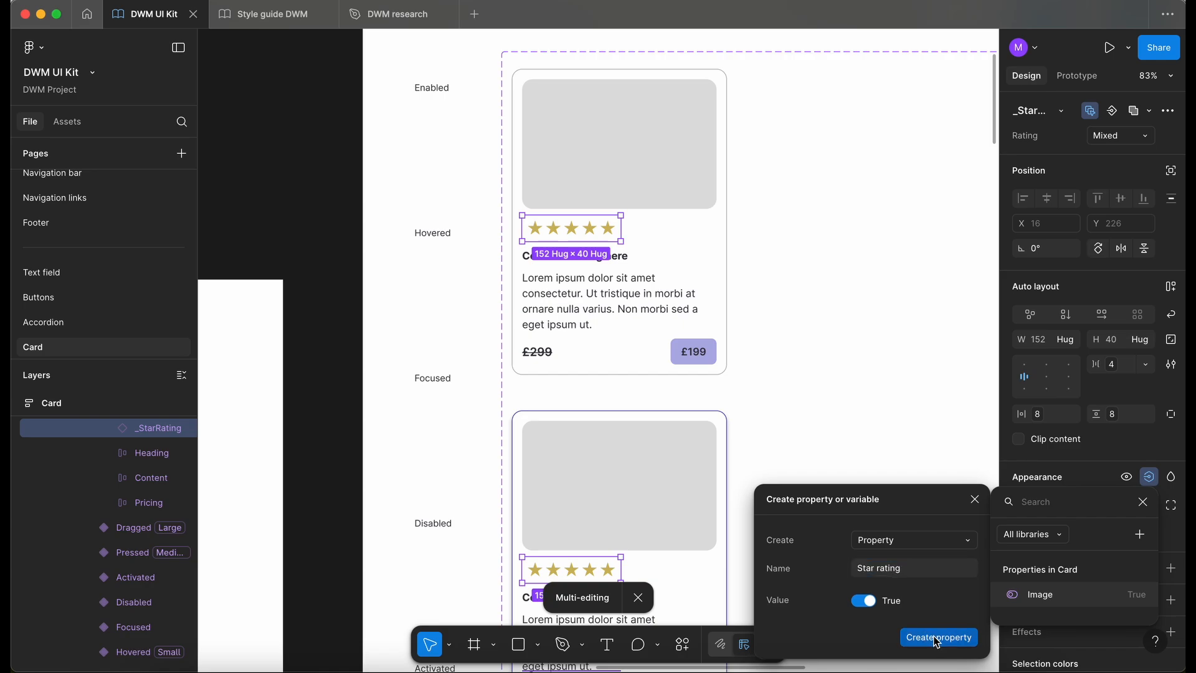
click(937, 638)
- Test the Star rating property on the card instance in the Testing frame by switching it off and on, leaving it on
scroll(811, 392, down, 5)
scroll(811, 392, down, 2)
scroll(811, 392, left, 6)
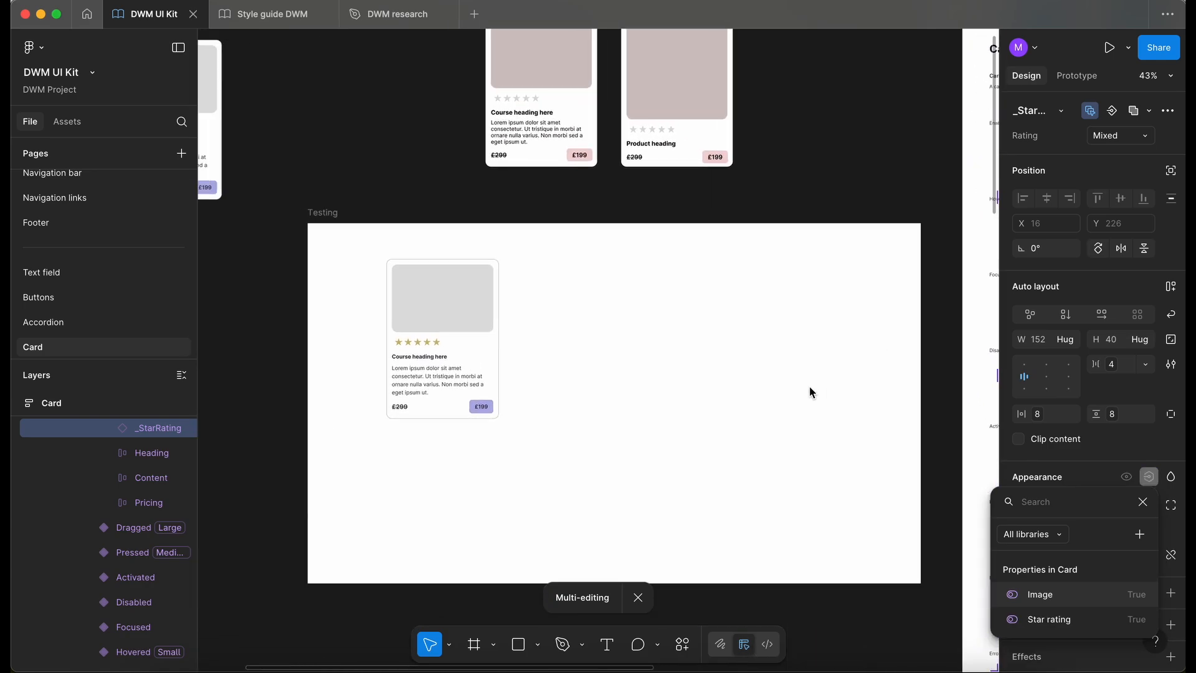
click(473, 326)
click(474, 327)
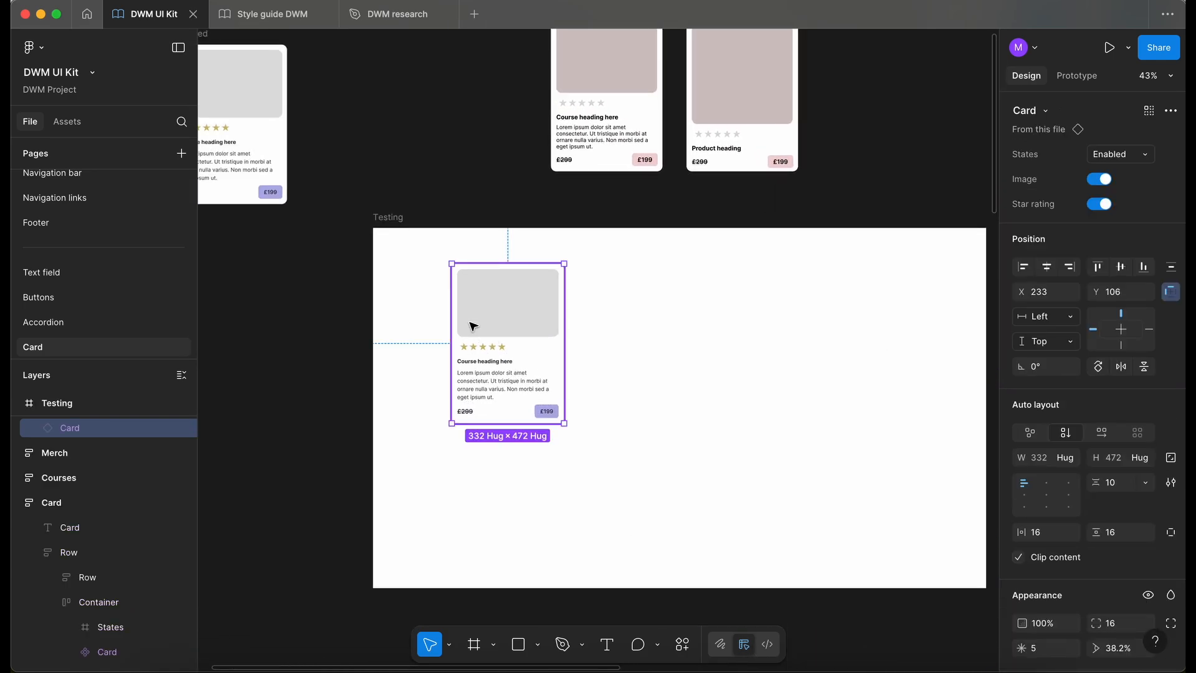
scroll(473, 325, up, 4)
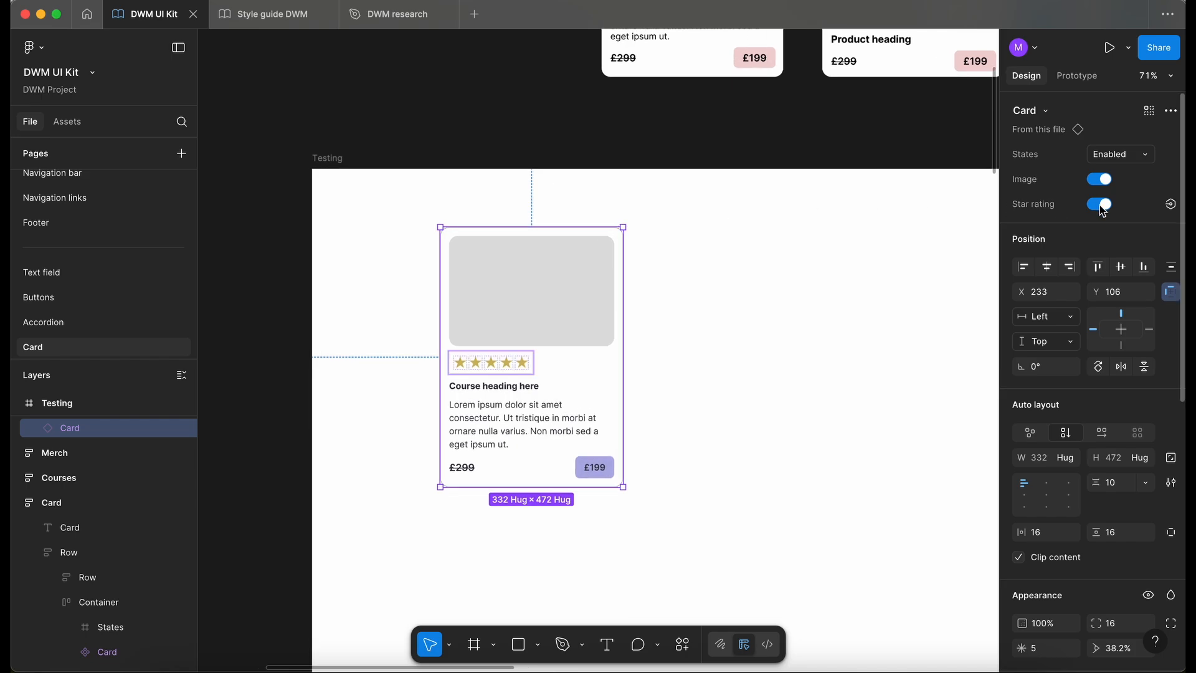
click(1100, 204)
click(1101, 204)
click(1100, 205)
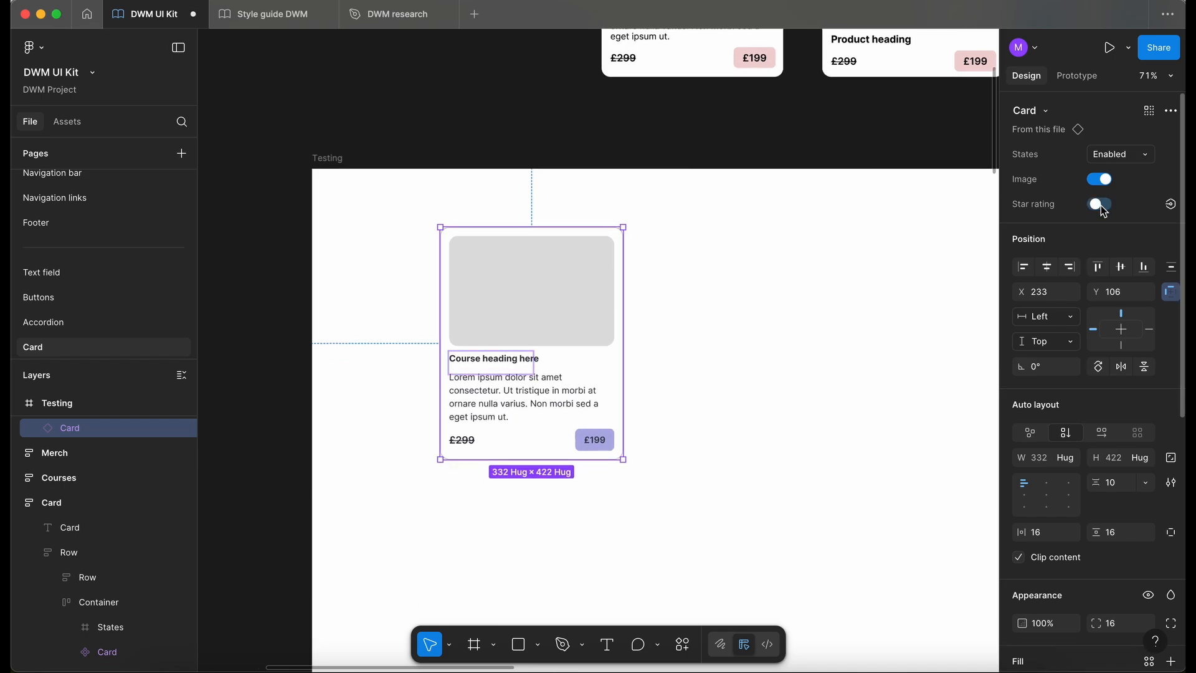
click(1100, 204)
- Set the rating of the test card's nested star rating to 3 stars
click(497, 367)
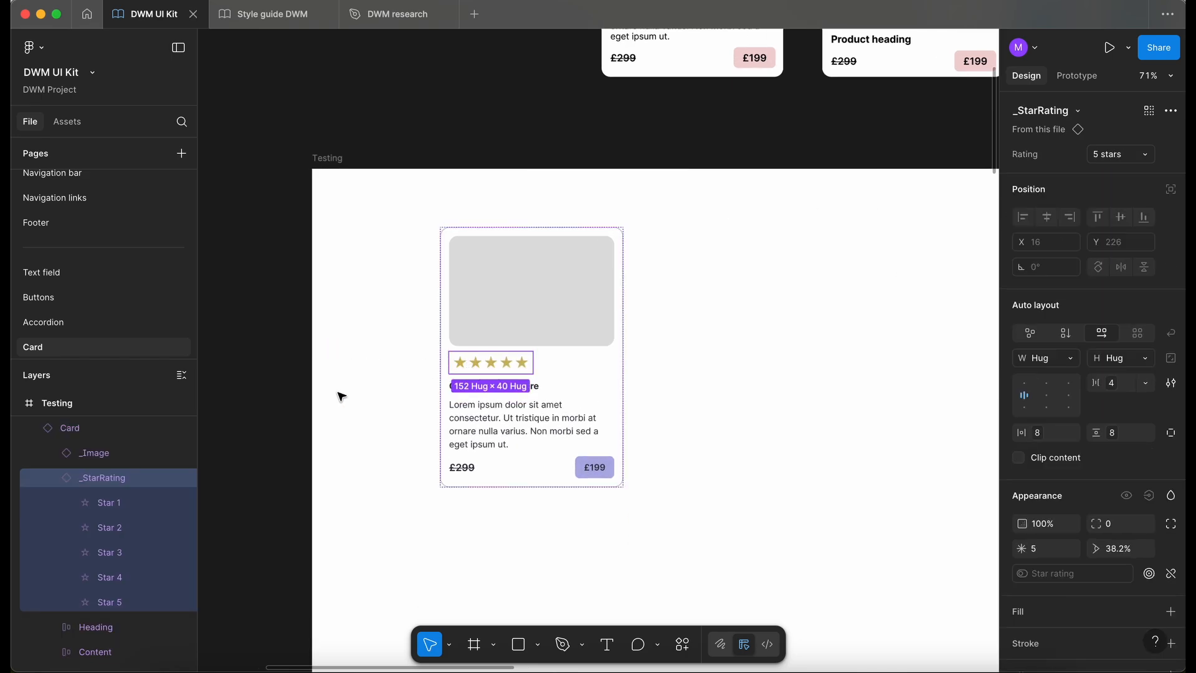
click(1120, 154)
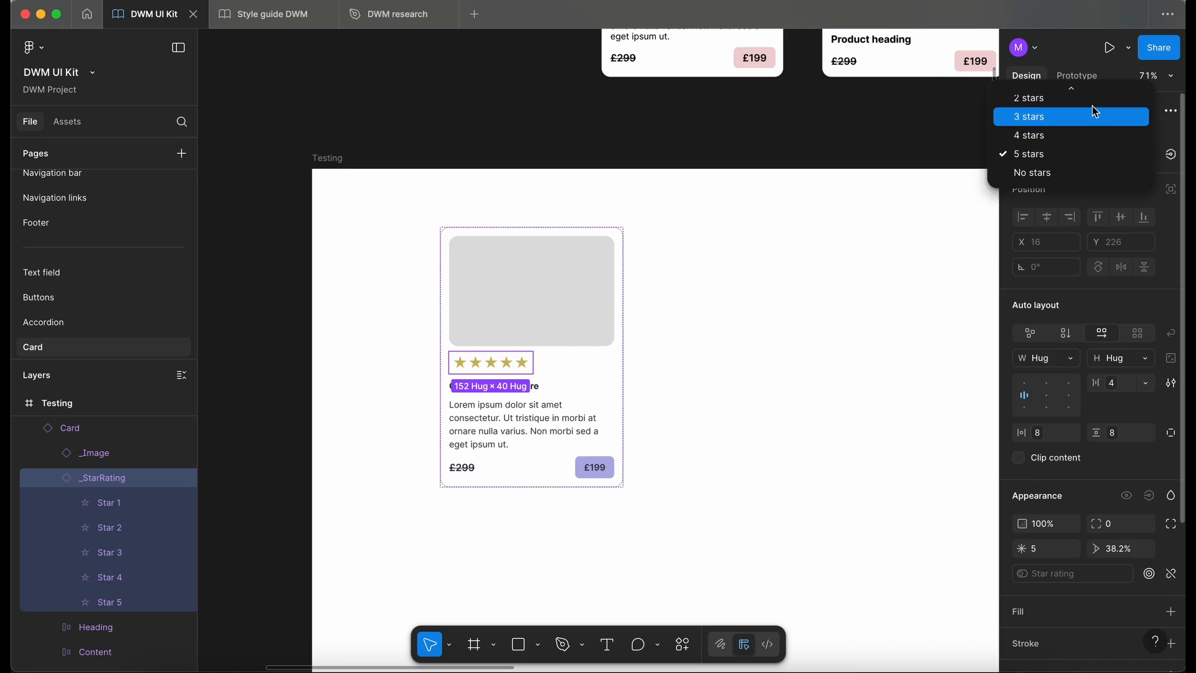
click(1091, 116)
click(822, 370)
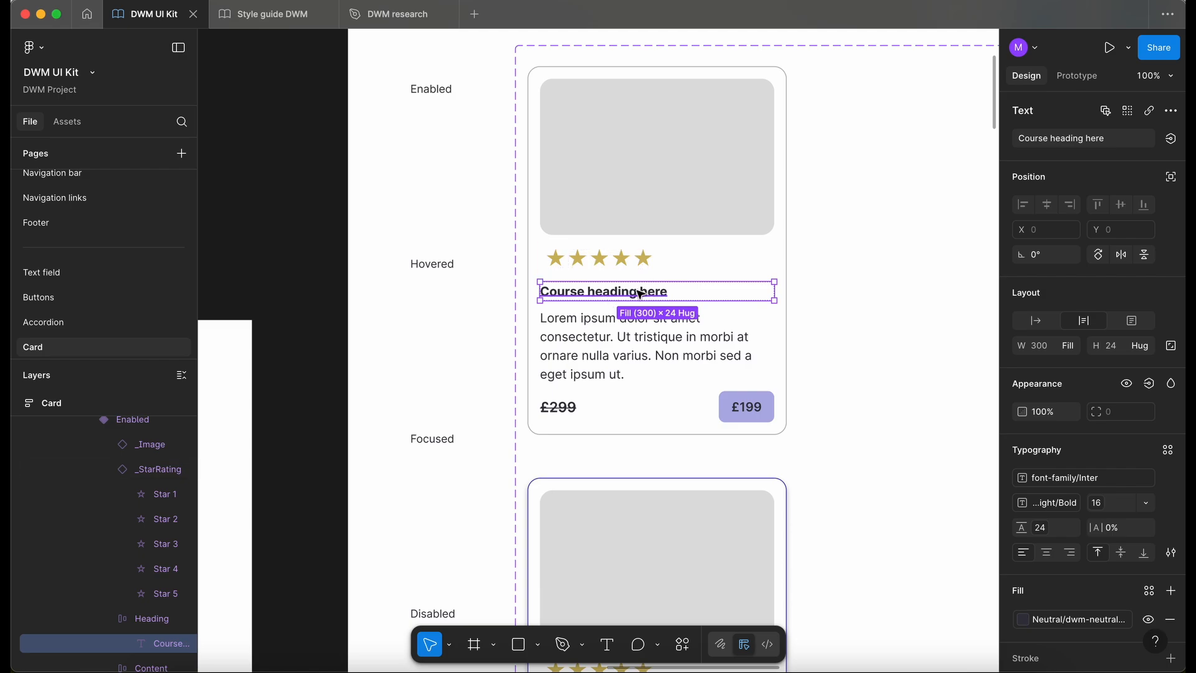
- Create a text property named Heading with the value Course heading here for the Enabled card's heading text
click(1170, 138)
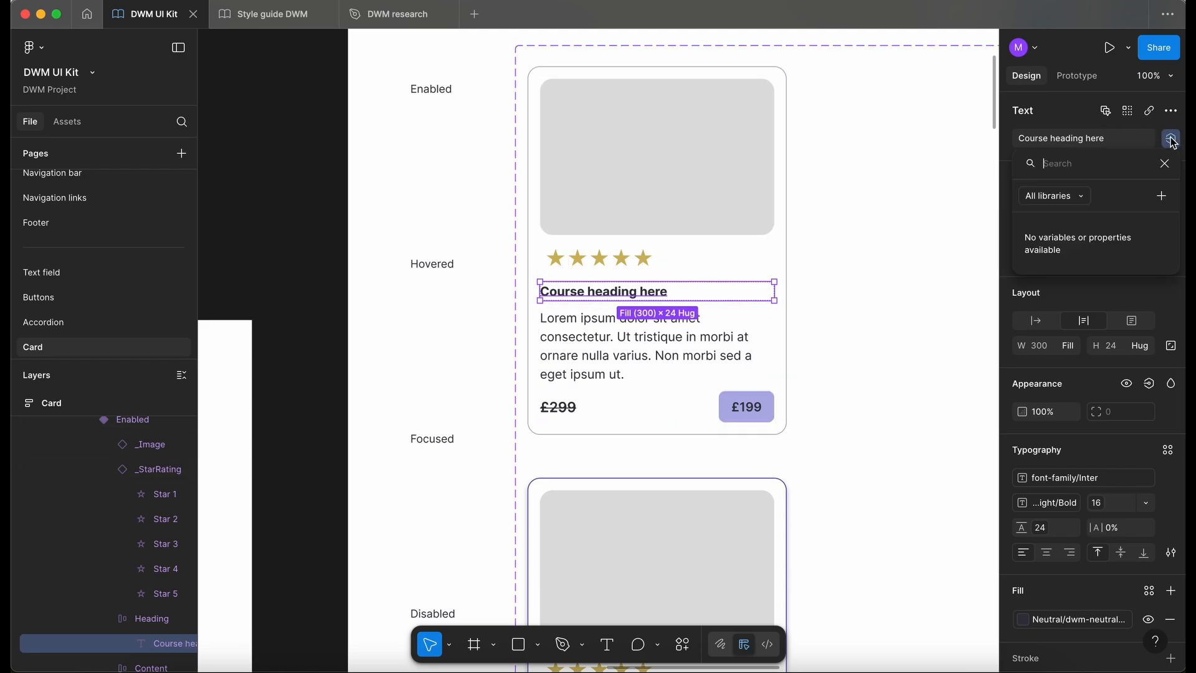
click(1161, 197)
text(Heading)
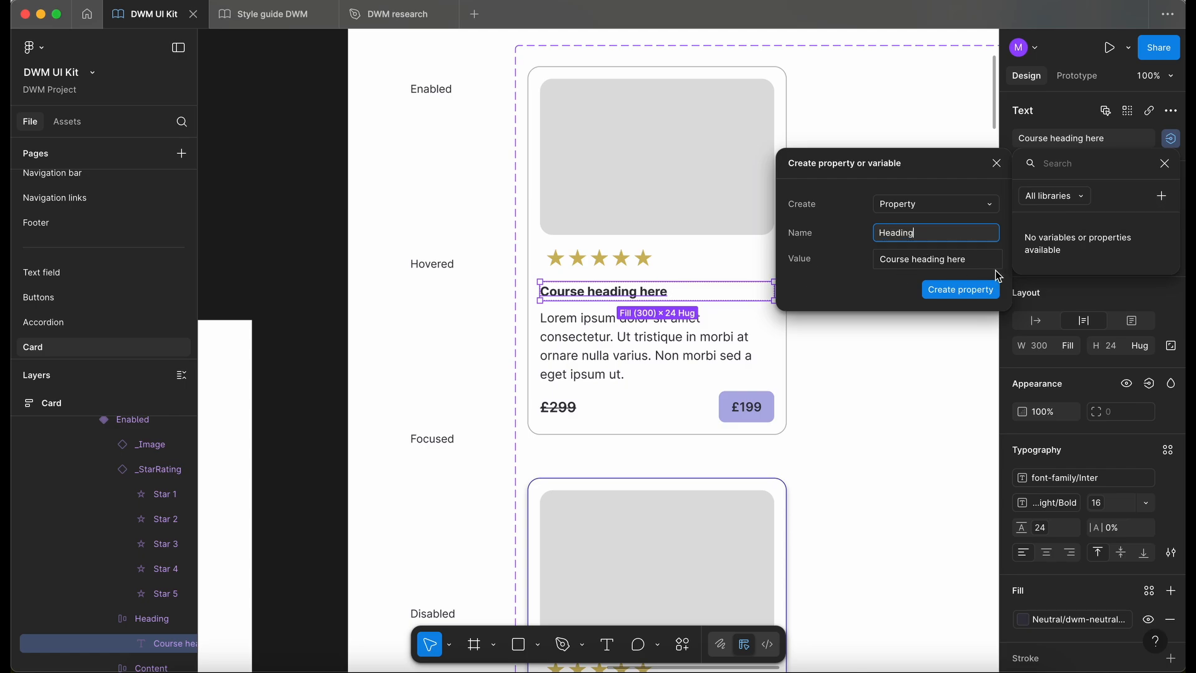
click(979, 292)
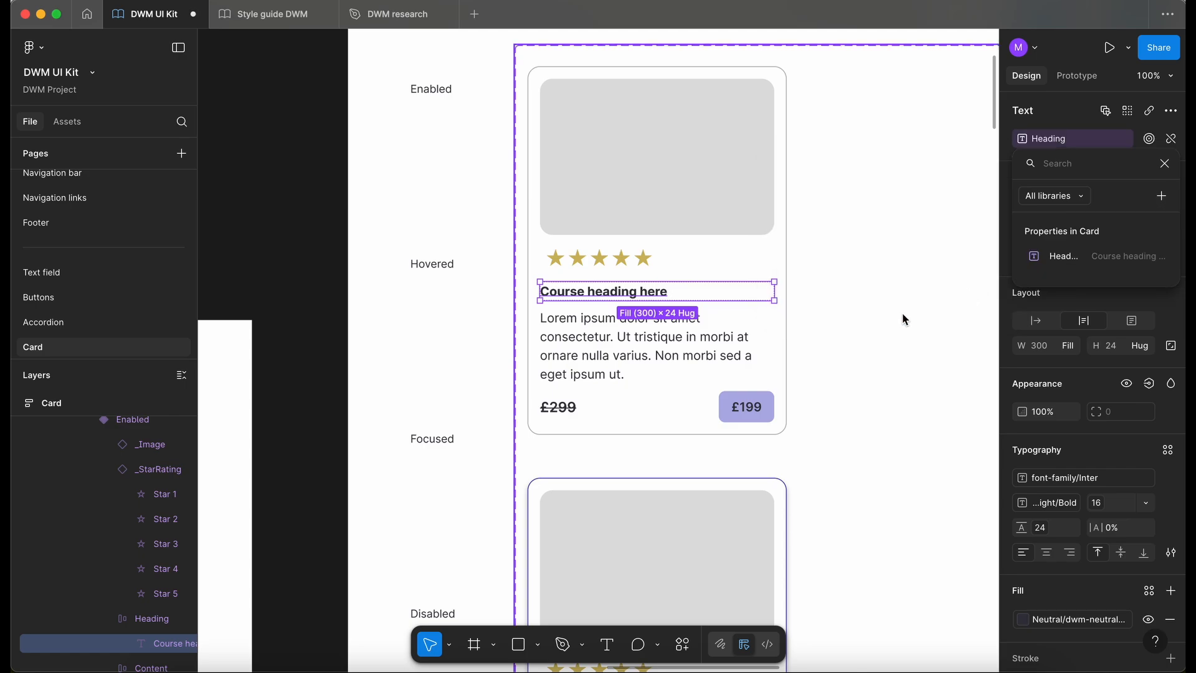
- Test the Heading property on the card instance in the Testing frame by setting its text to Heading 1
scroll(902, 312, down, 3)
scroll(902, 312, left, 3)
scroll(902, 312, down, 2)
scroll(902, 312, left, 2)
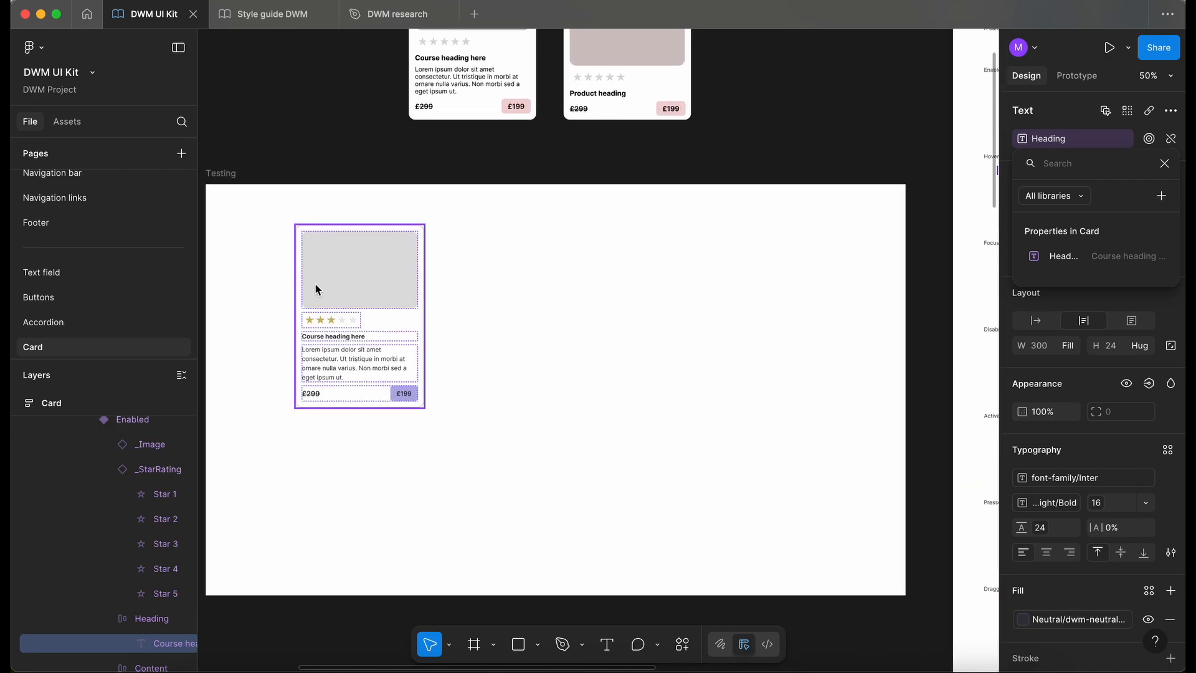
click(341, 292)
scroll(341, 291, left, 3)
scroll(342, 291, down, 1)
click(536, 274)
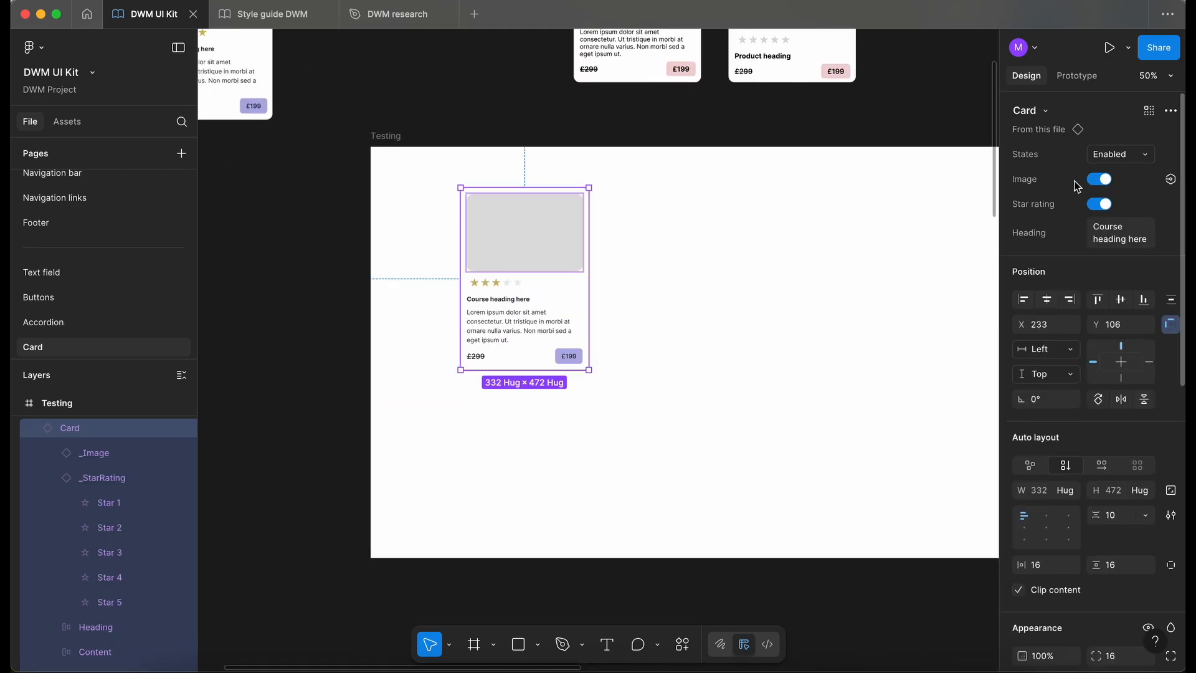
click(1136, 231)
key(super+a)
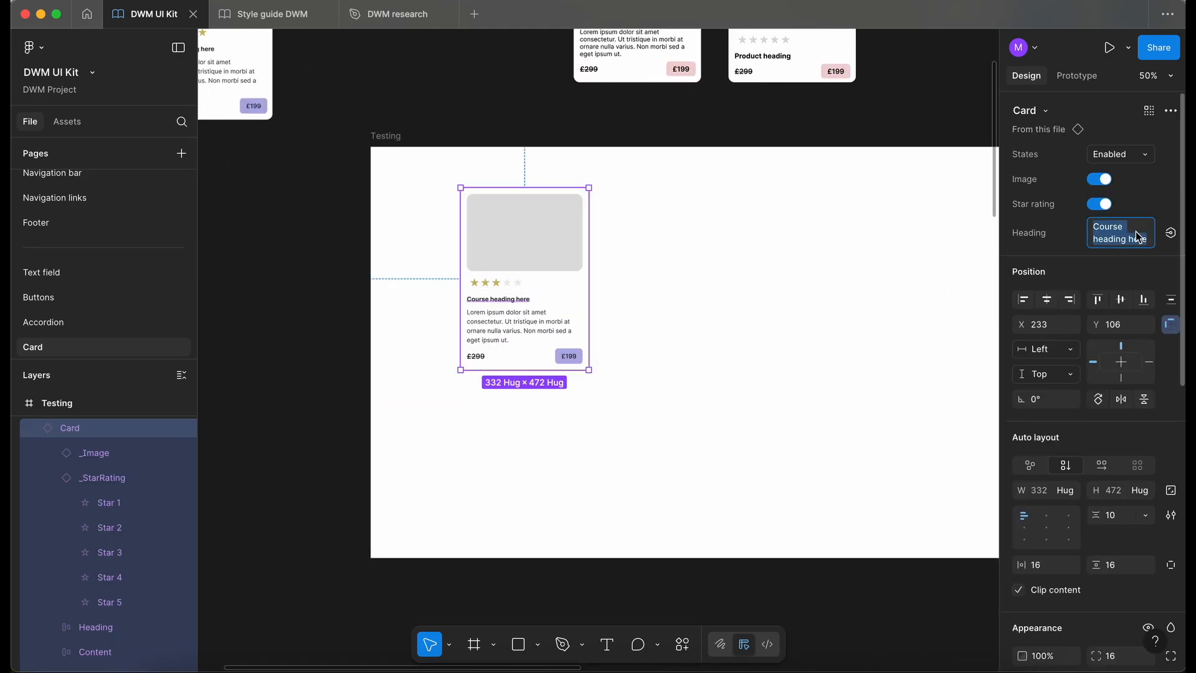
text(Heading 1)
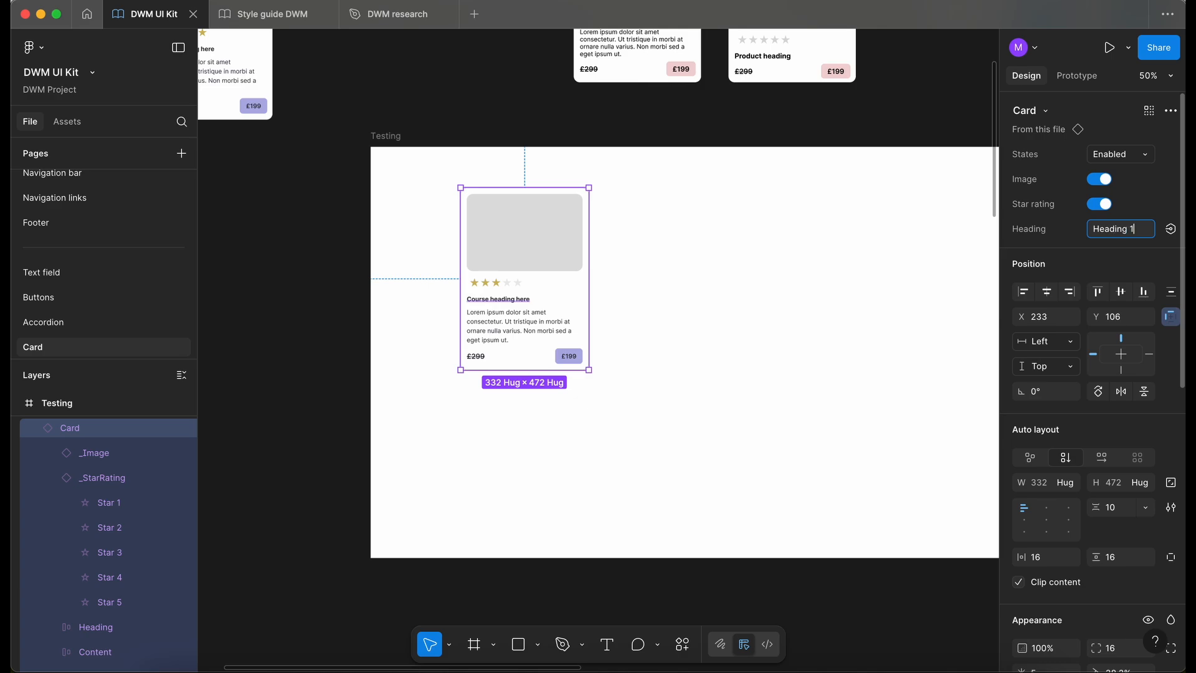
key(Return)
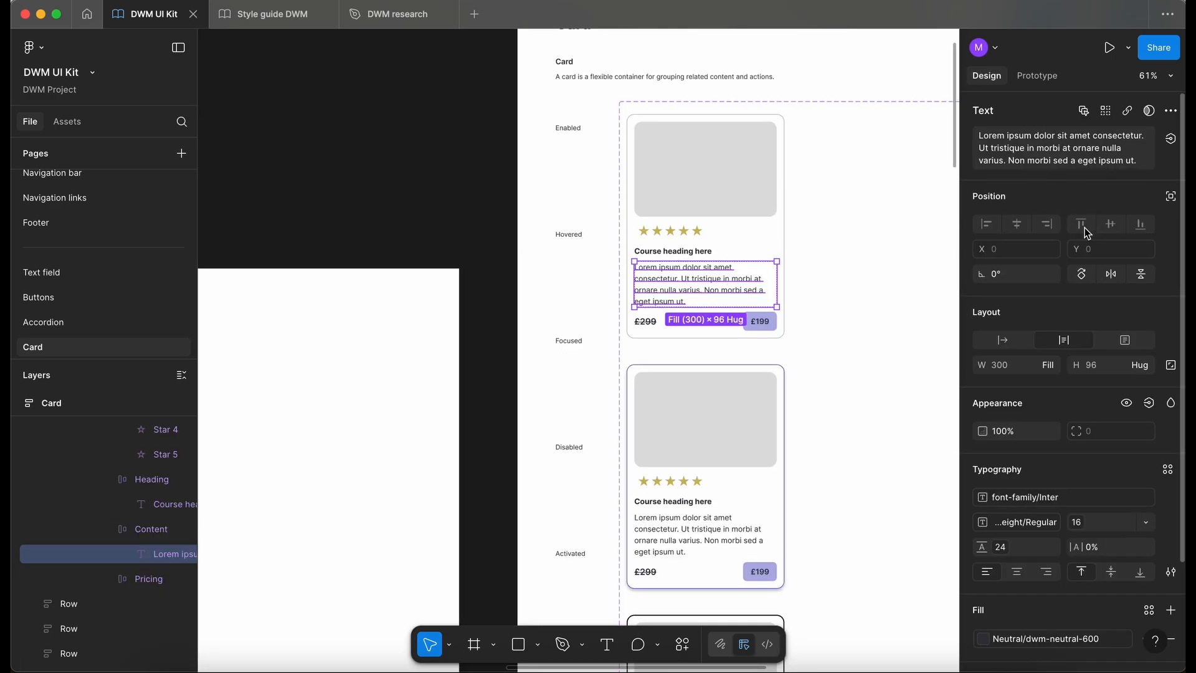
- Create a text property named Content for the Enabled card's Lorem ipsum paragraph, keeping its current text as the value
click(1171, 140)
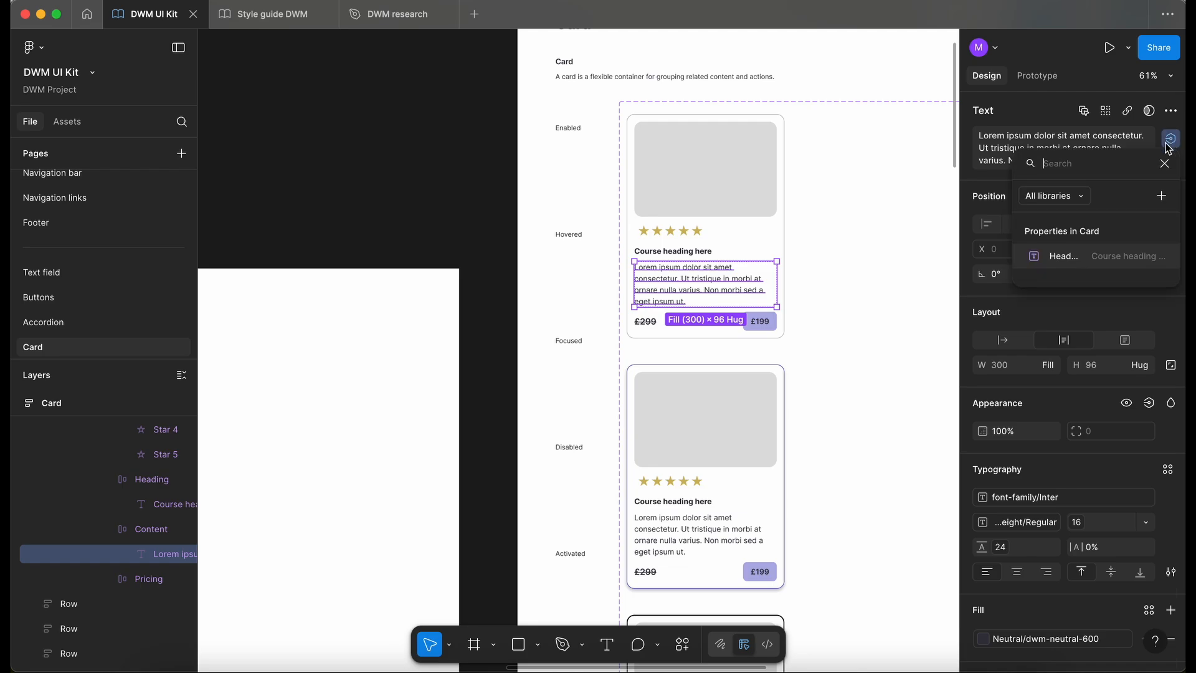
click(1160, 195)
text(Content)
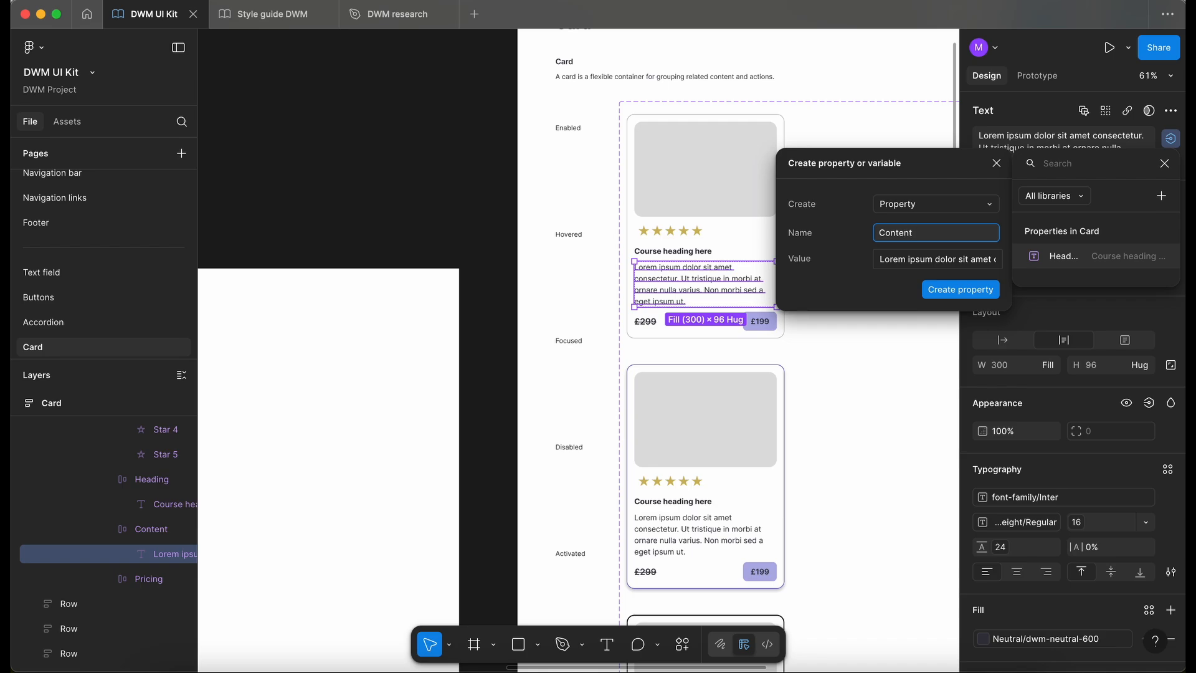
click(940, 289)
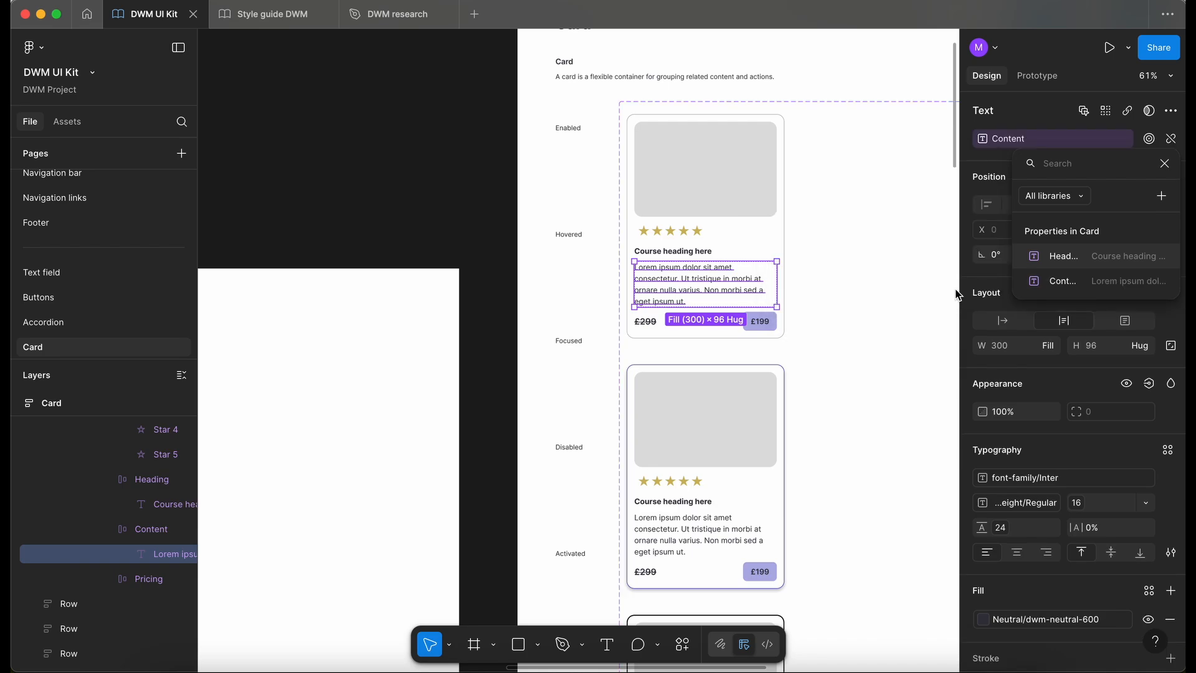
- Test the Content property on the Testing card instance by inserting !!!!!! after "tristique in morbi"
scroll(832, 351, down, 5)
scroll(832, 352, left, 4)
key(Escape)
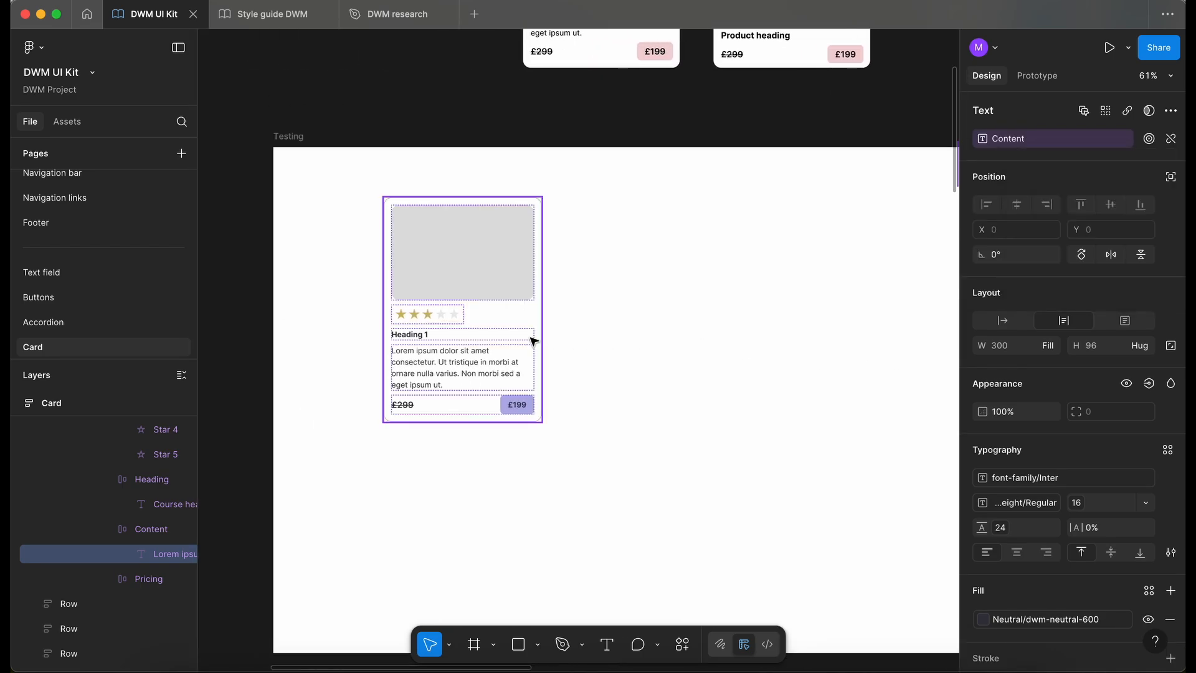
key(Escape)
click(1098, 279)
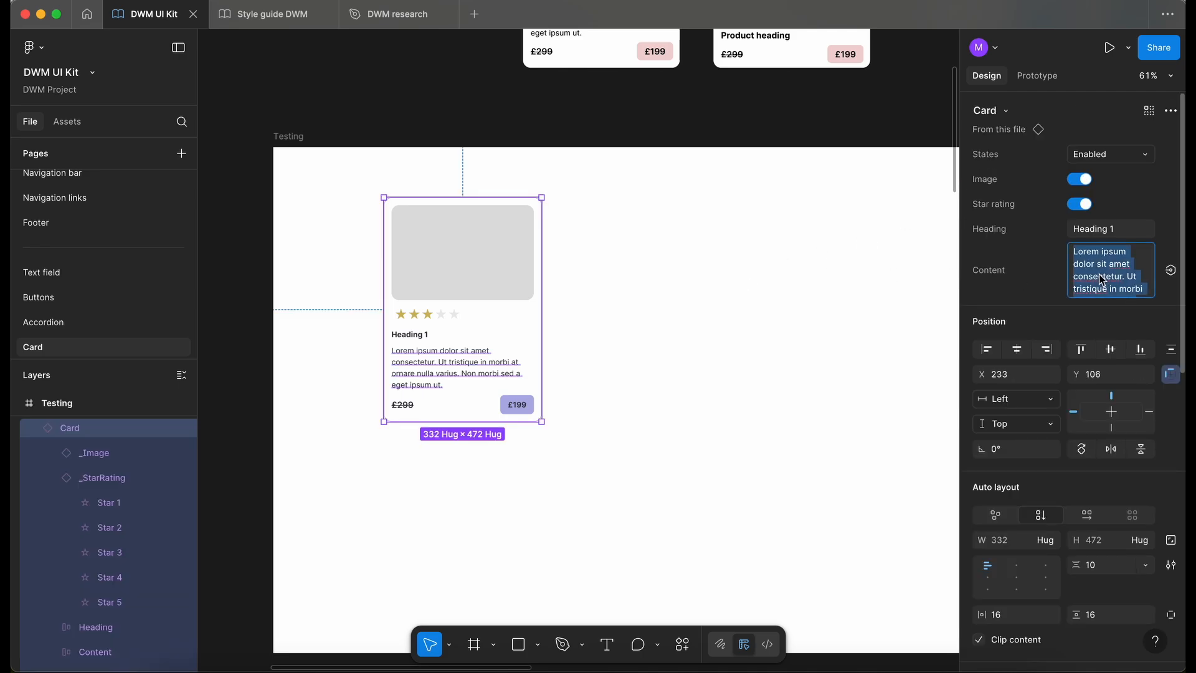
click(1150, 295)
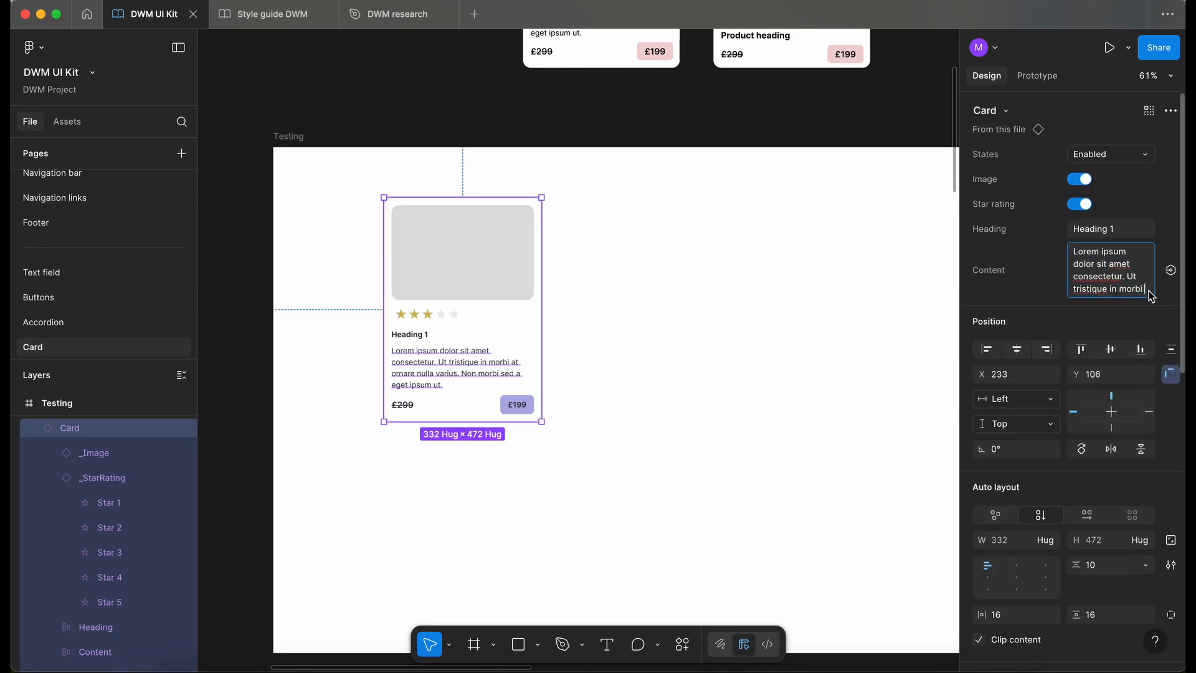
text(!!!!!!at ornare nulla)
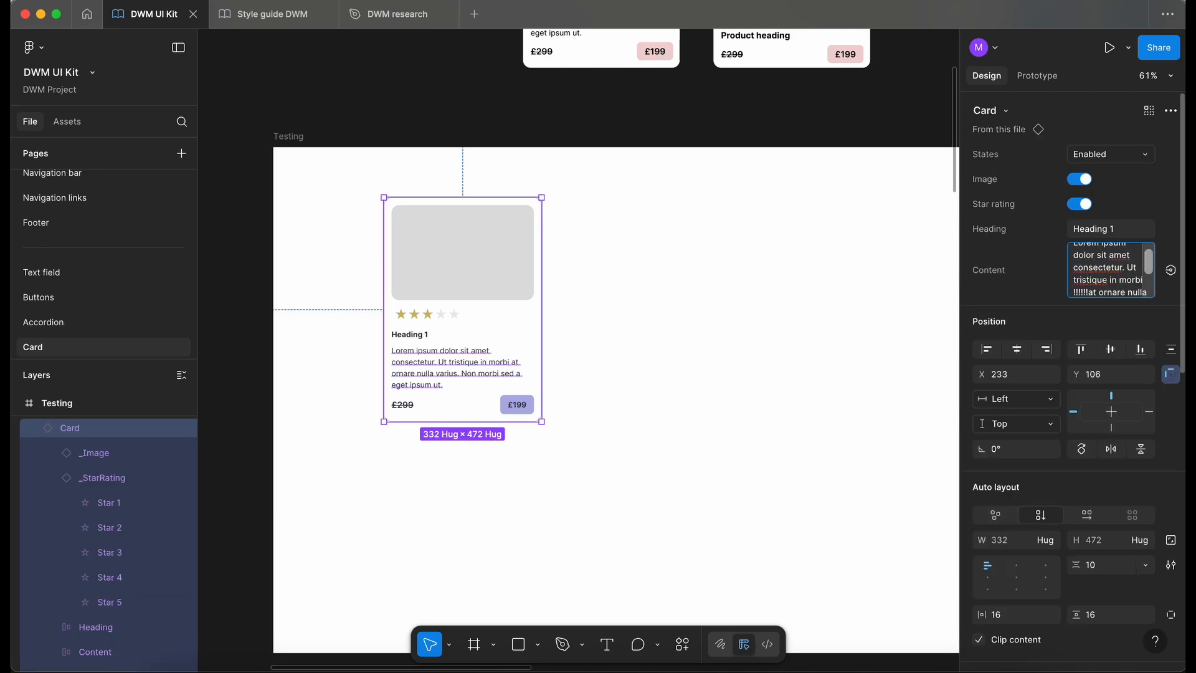
key(Escape)
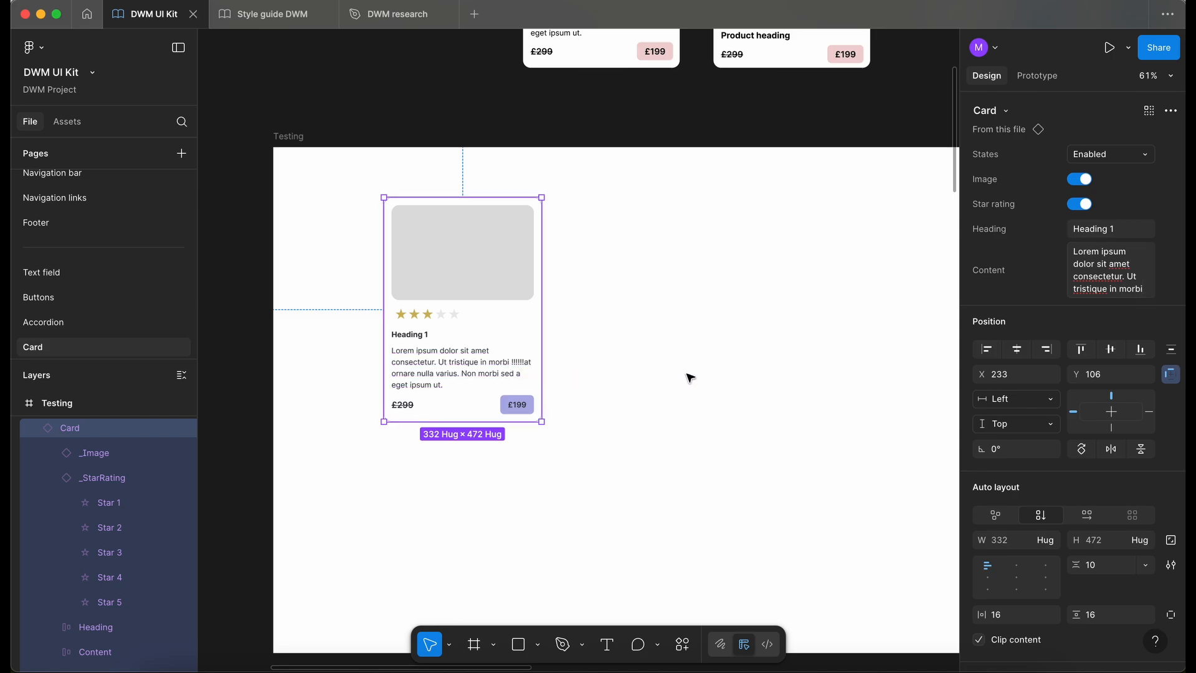
- Create a visibility property named Pricing with the value True for the Enabled card's Pricing frame
scroll(688, 378, down, 2)
scroll(689, 378, right, 10)
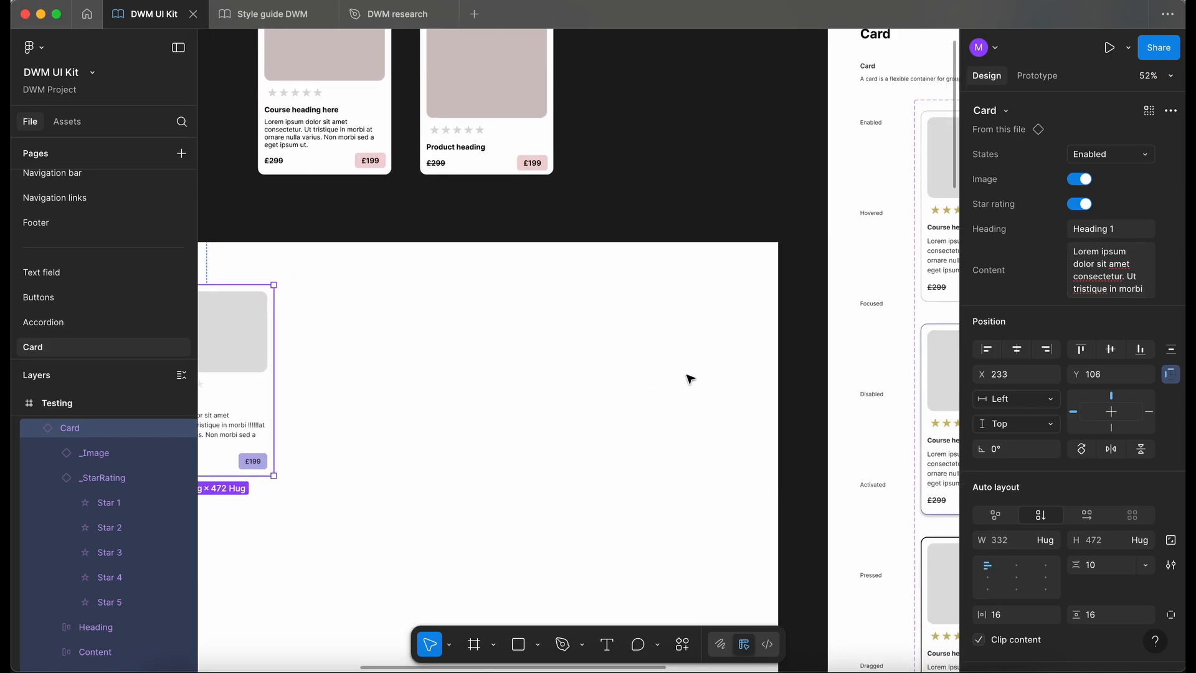
scroll(654, 340, up, 3)
super+click(653, 338)
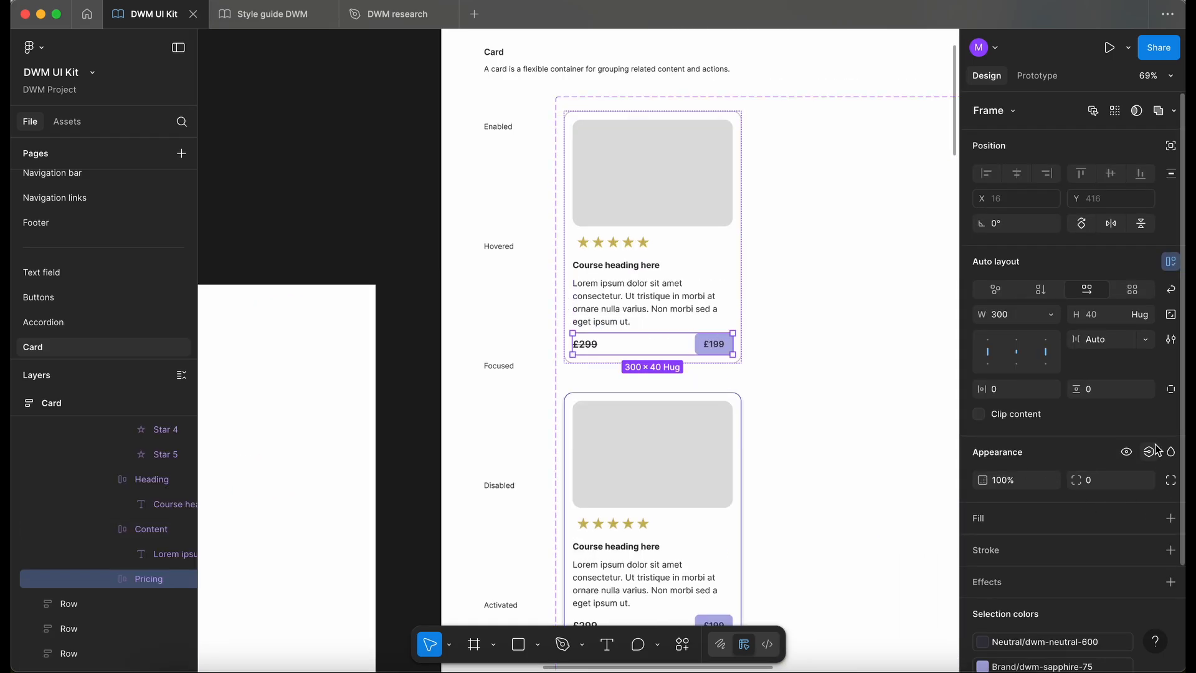
click(1150, 454)
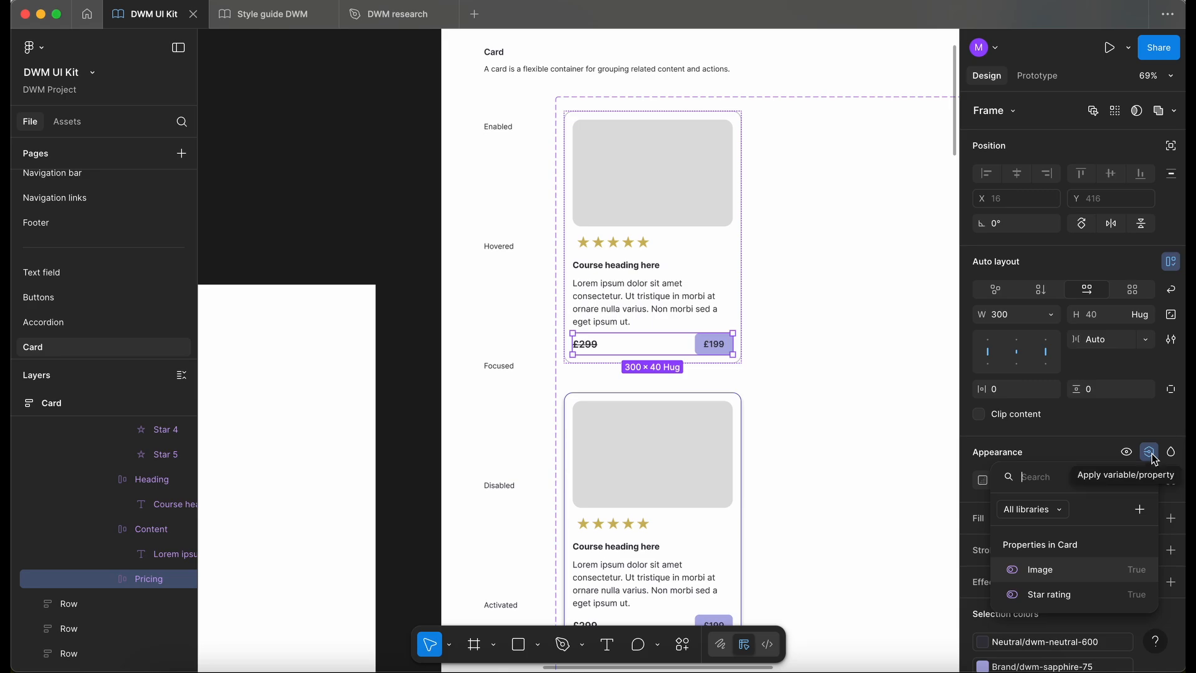
click(1140, 511)
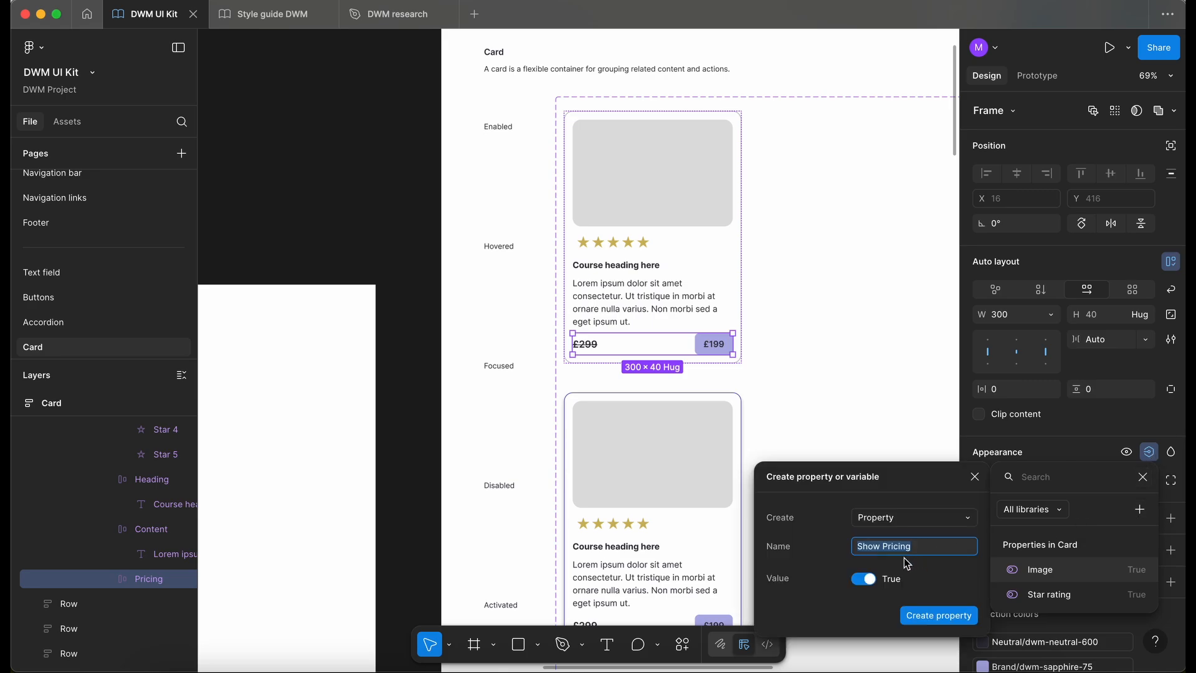
text(Pri)
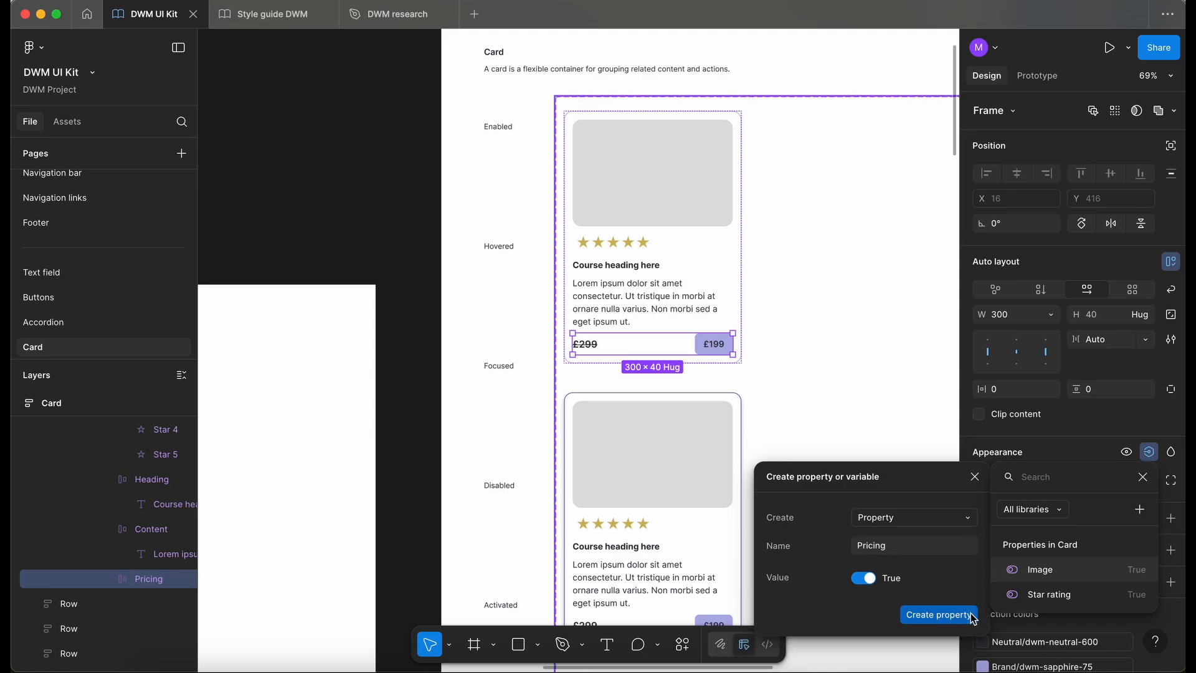
click(938, 615)
- Test the Pricing property on the Testing card instance by switching it off and on, leaving it on
scroll(712, 401, down, 3)
scroll(713, 402, left, 10)
scroll(713, 402, down, 2)
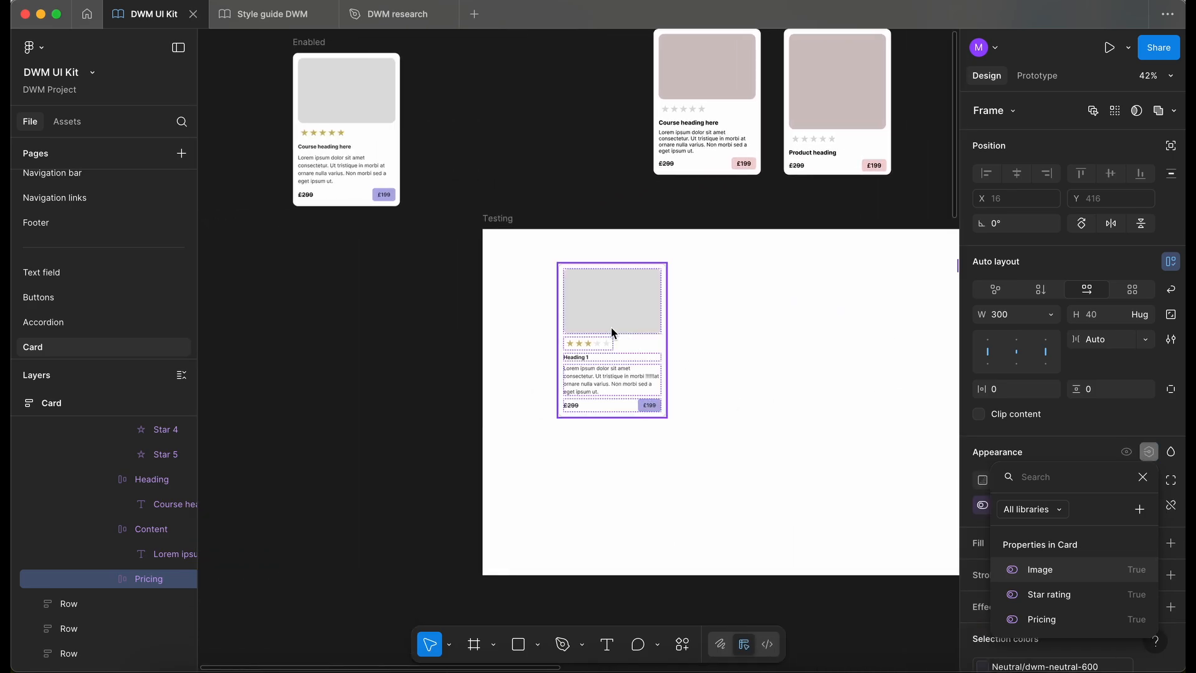
click(760, 363)
click(629, 362)
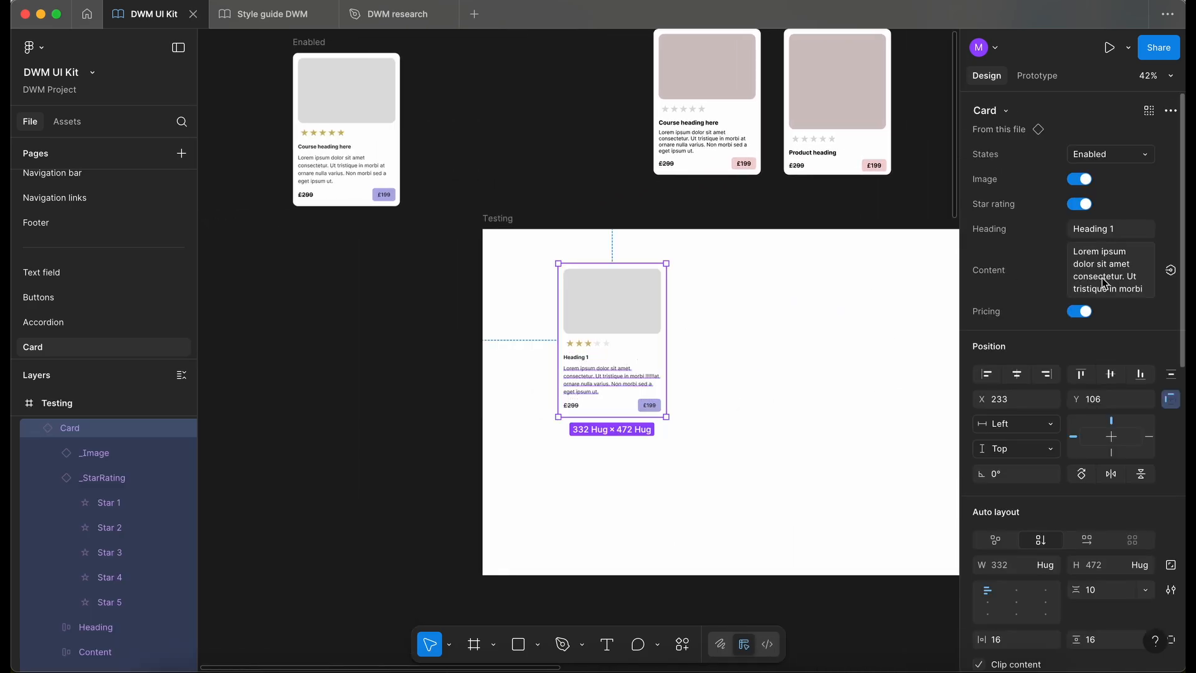
click(1090, 312)
click(1085, 311)
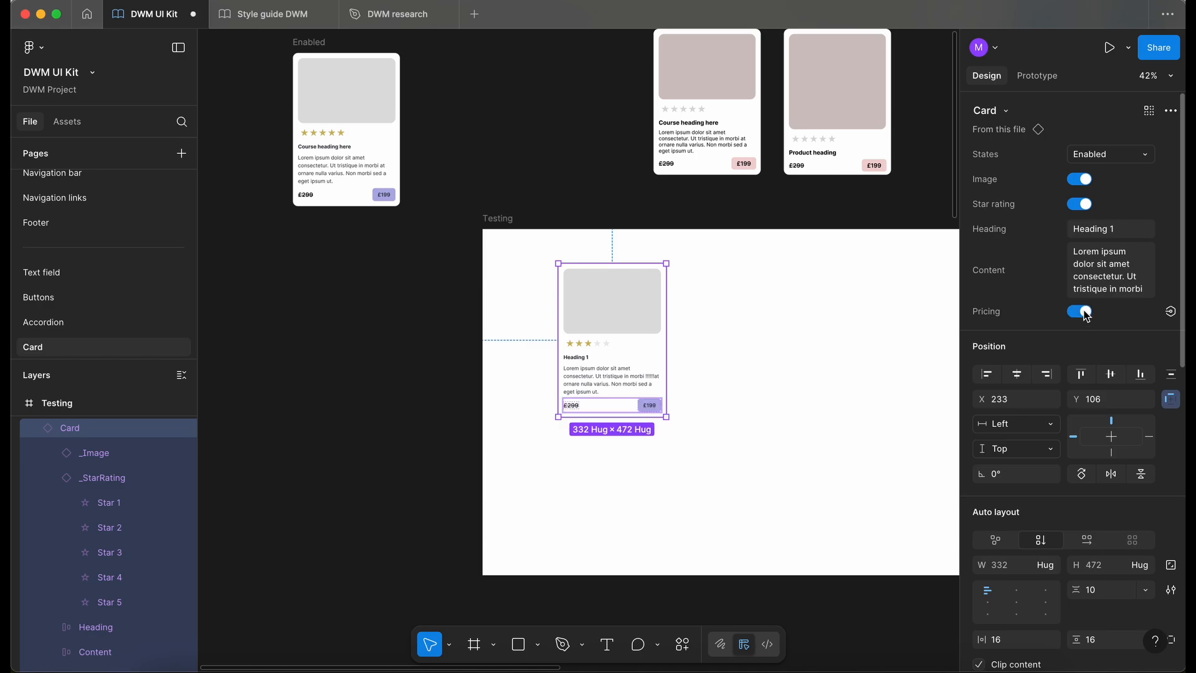
click(1084, 311)
click(1083, 310)
scroll(795, 382, up, 3)
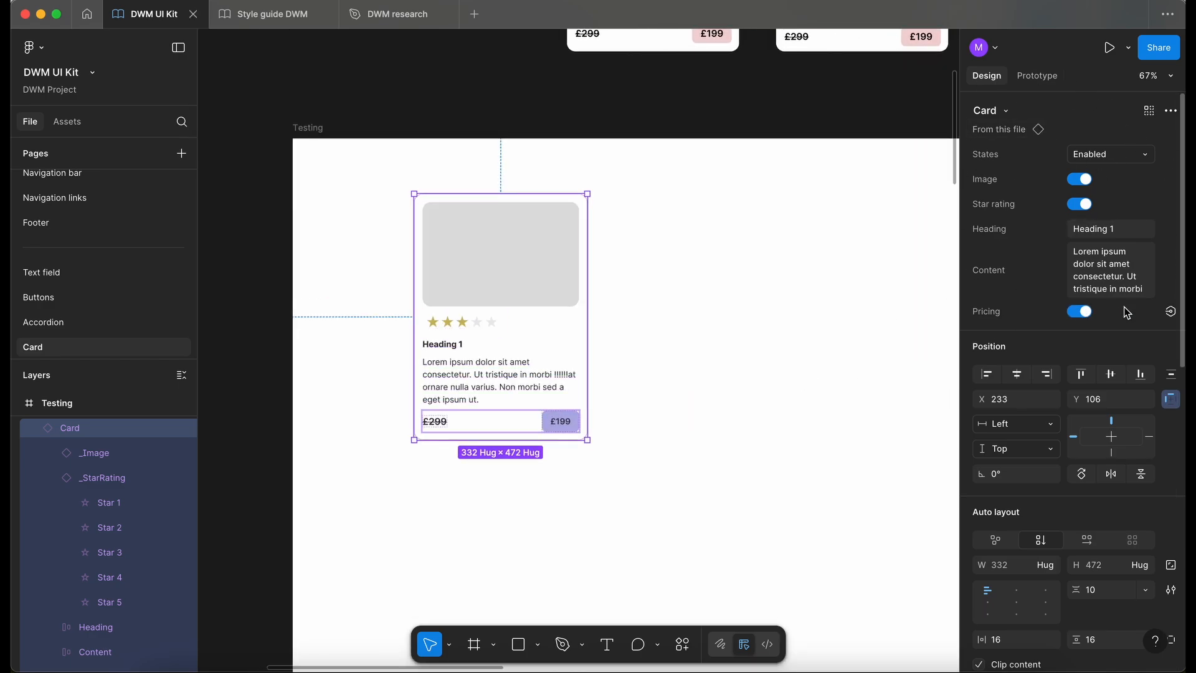
- Switch off Image, Star rating and Pricing on the test card so only its heading and content remain
click(1082, 182)
click(1081, 205)
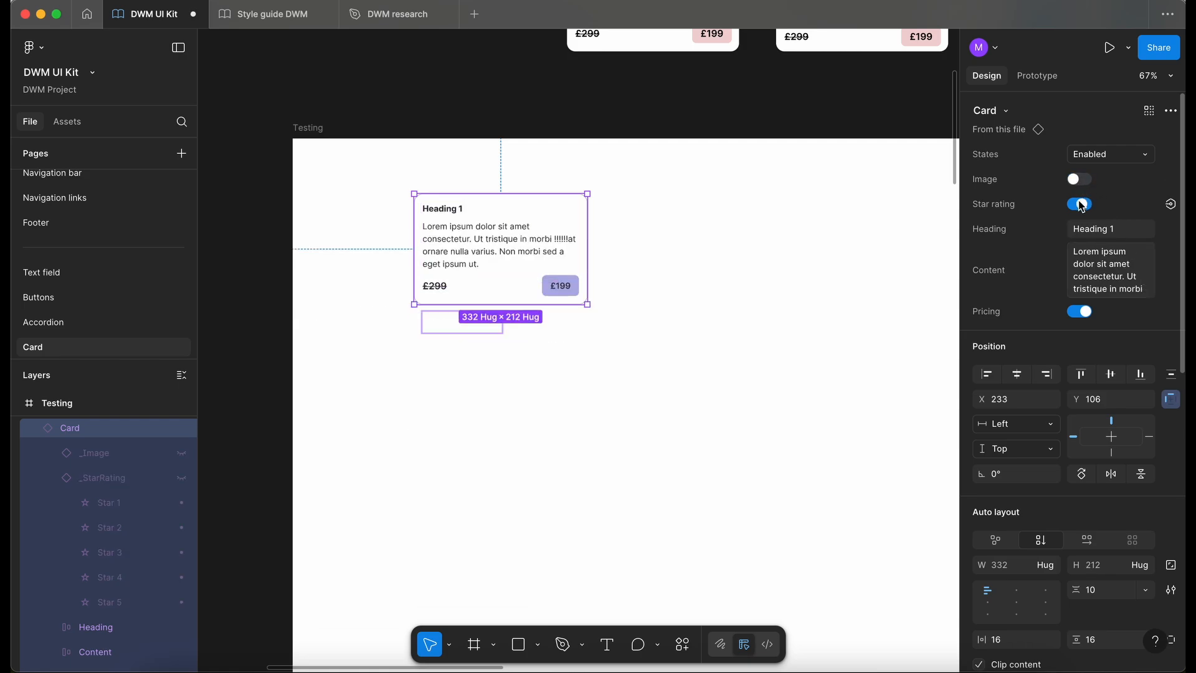
click(1081, 310)
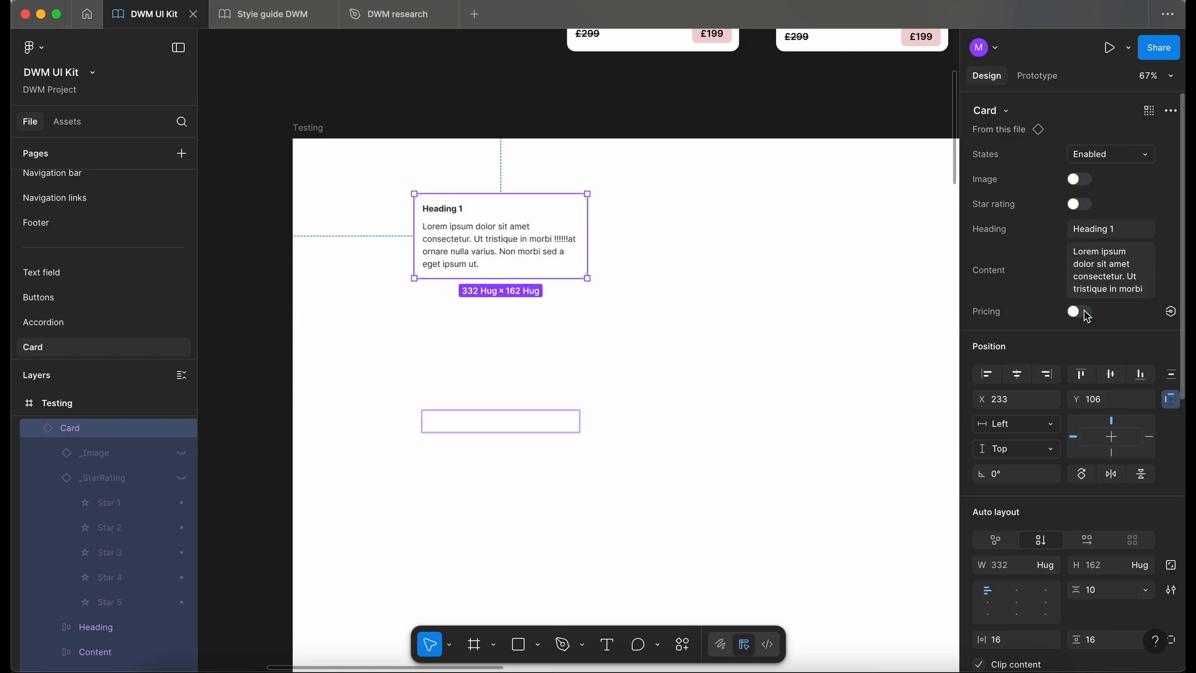
click(807, 323)
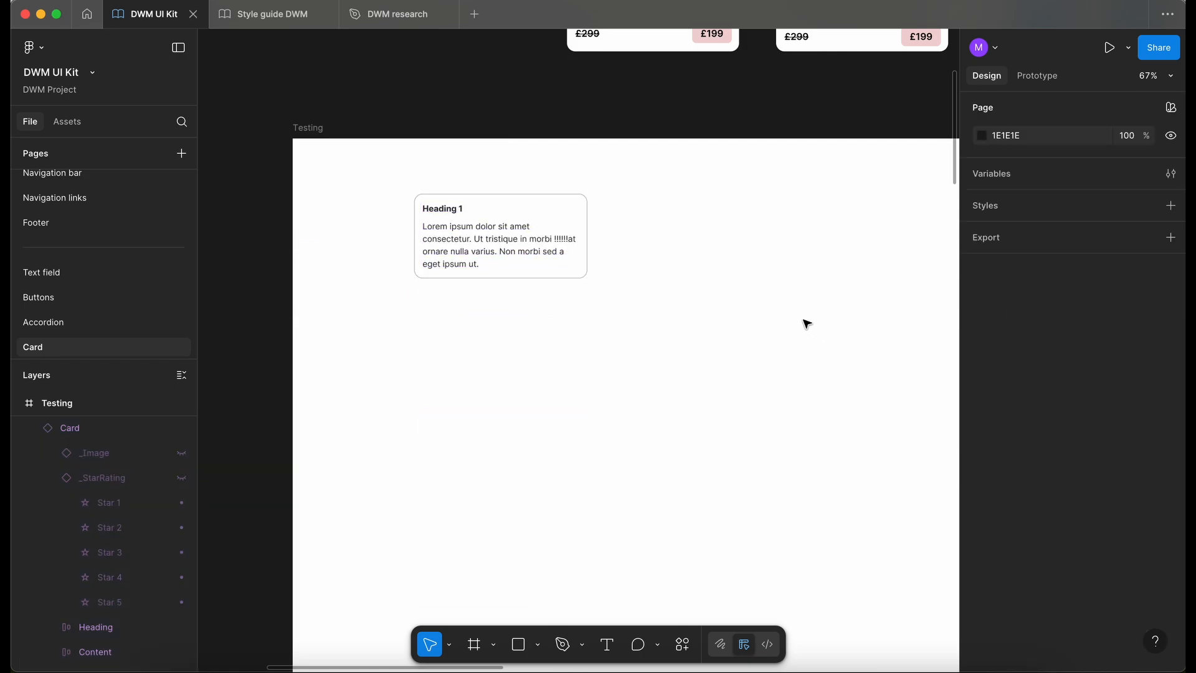
- Switch Star rating, Image and Pricing back on for the test card
click(550, 245)
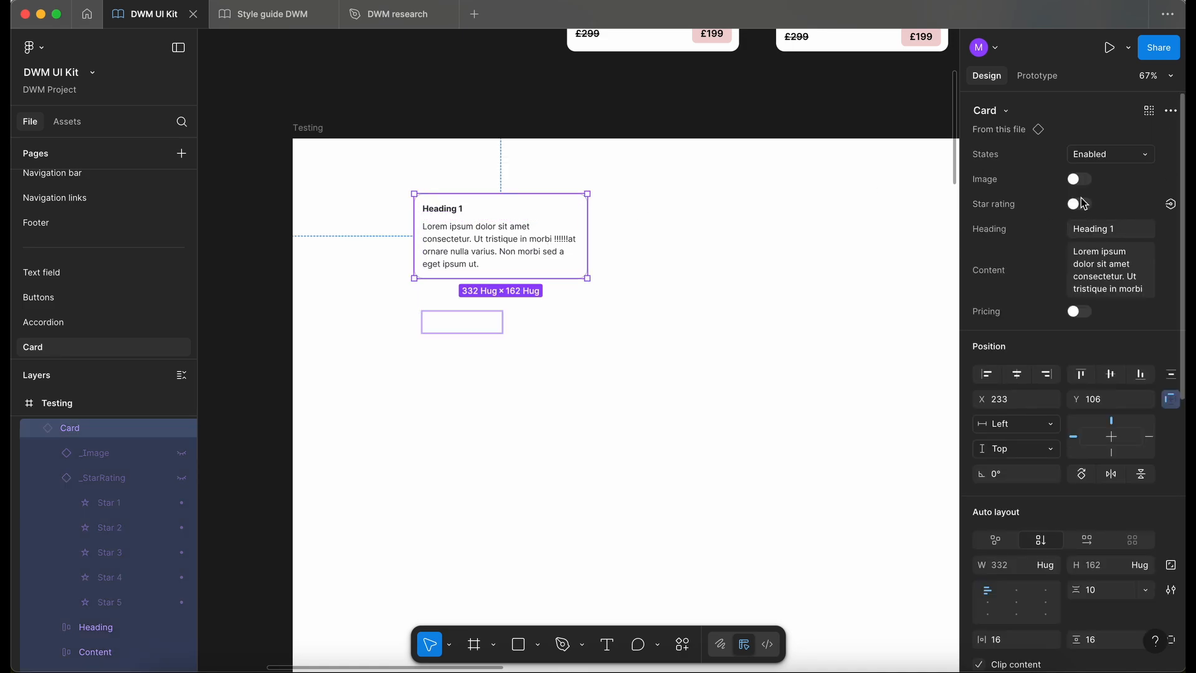
click(1080, 204)
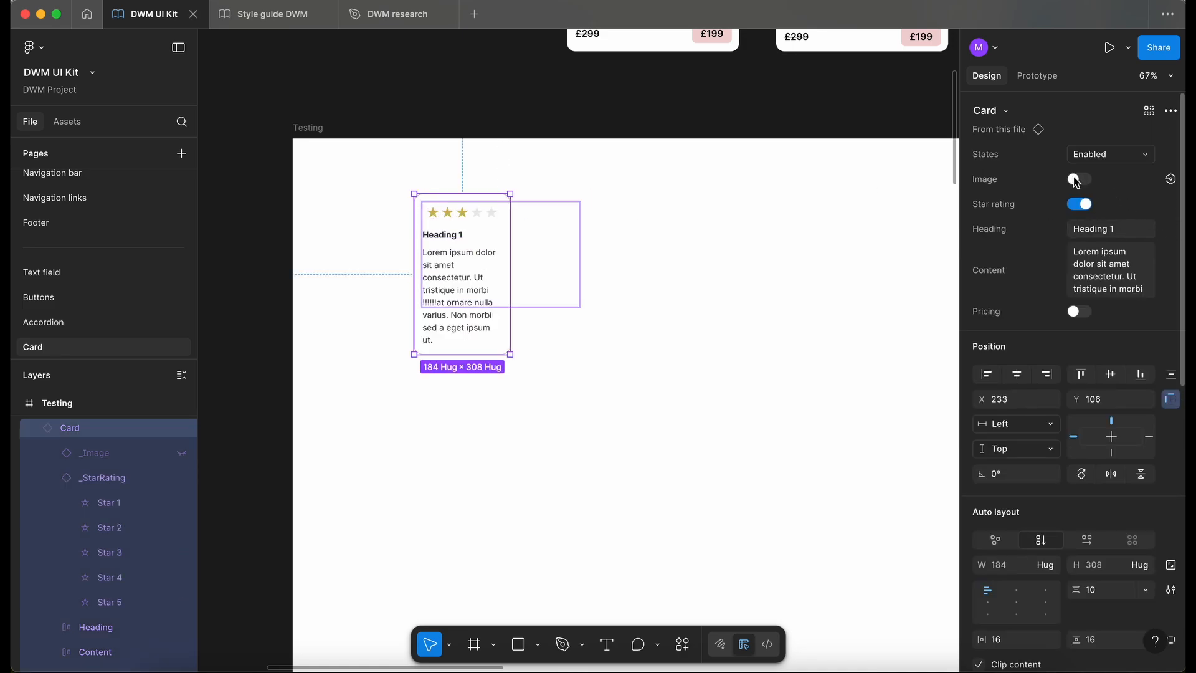
click(1077, 180)
click(1079, 310)
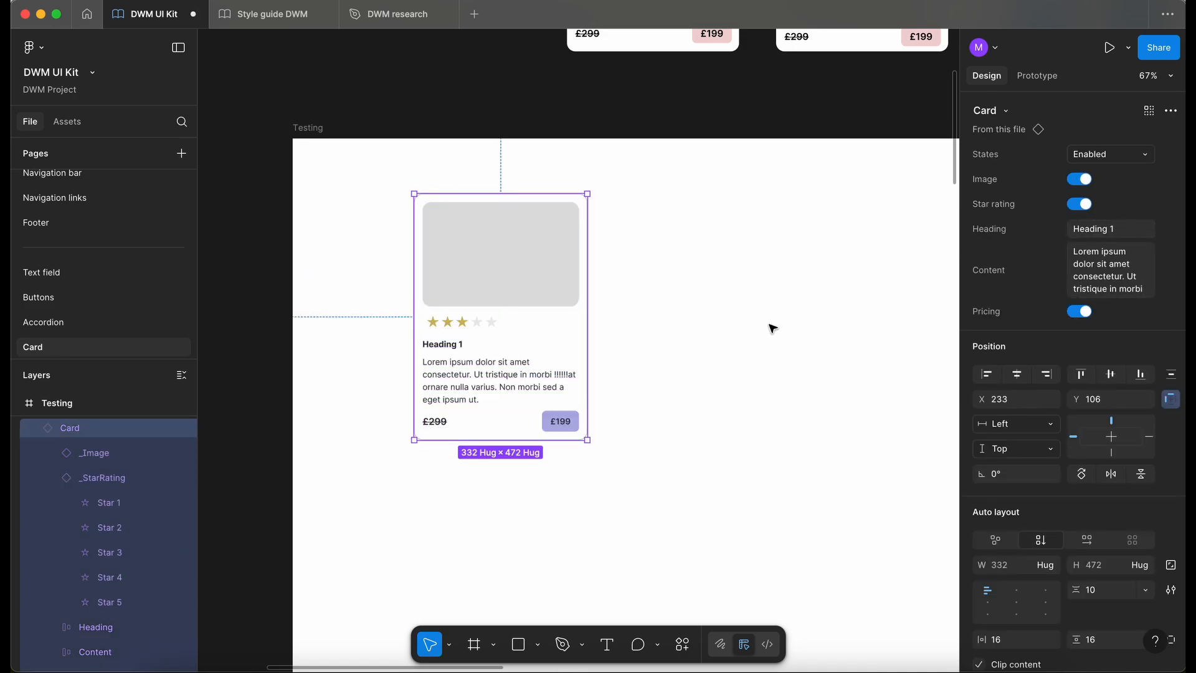
click(657, 334)
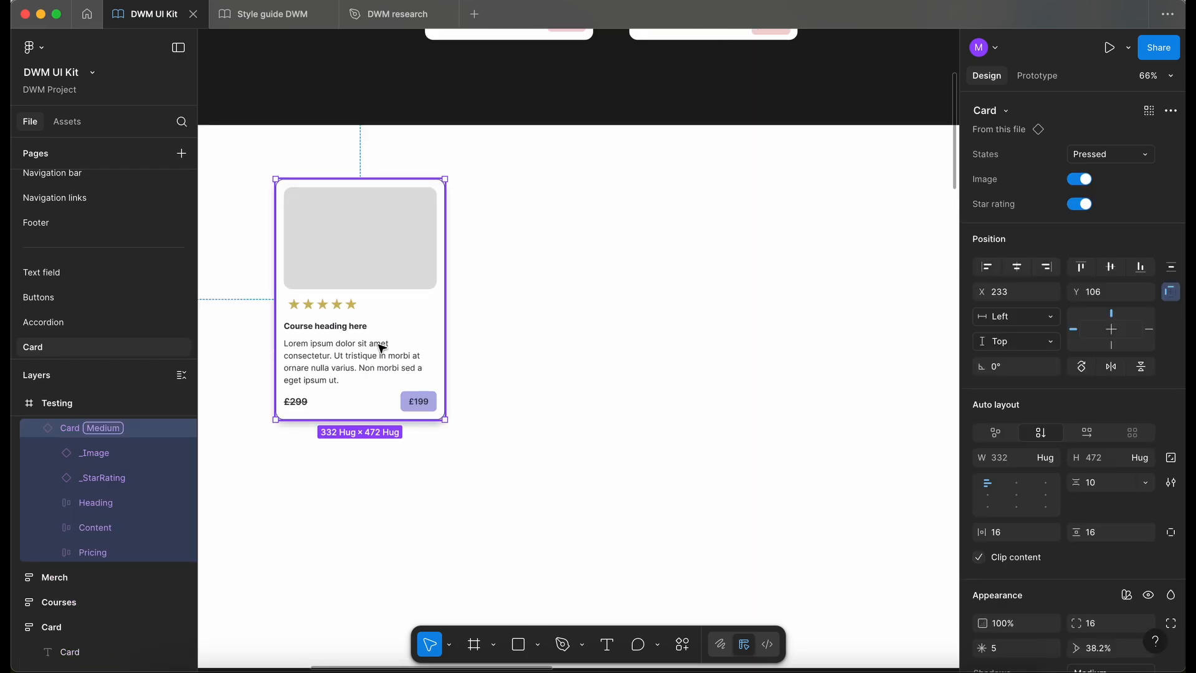
- Check which property the heading text of the Enabled card variant is linked to
scroll(543, 288, right, 10)
scroll(543, 289, up, 3)
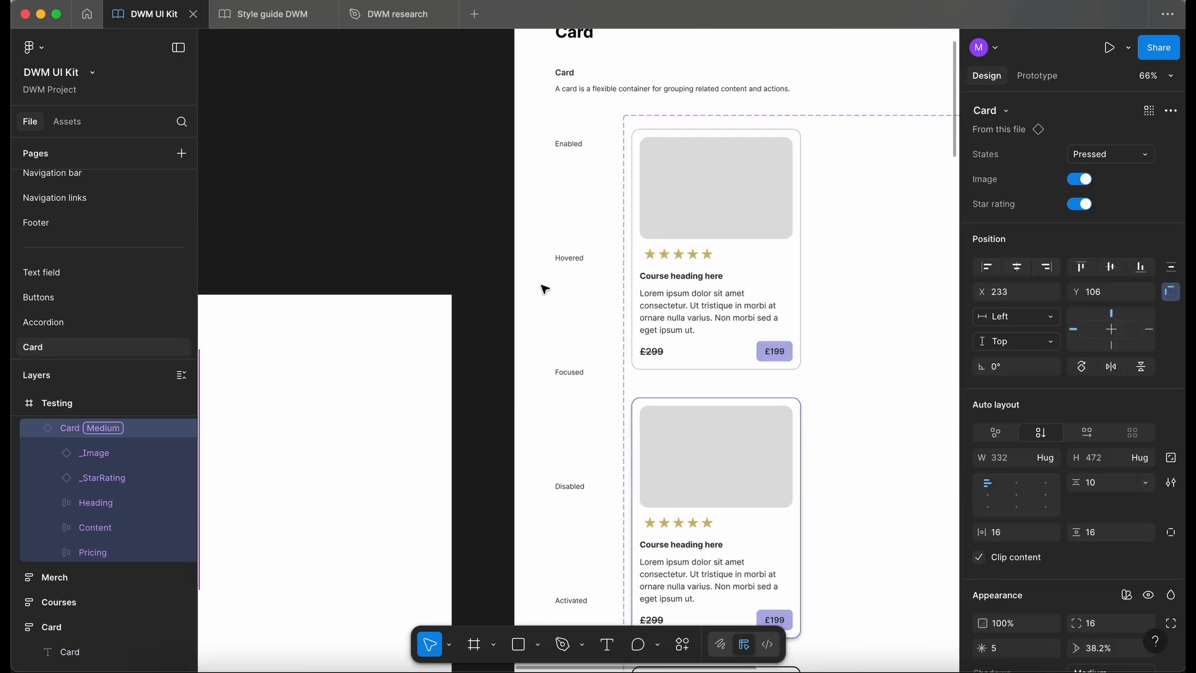
scroll(543, 288, right, 3)
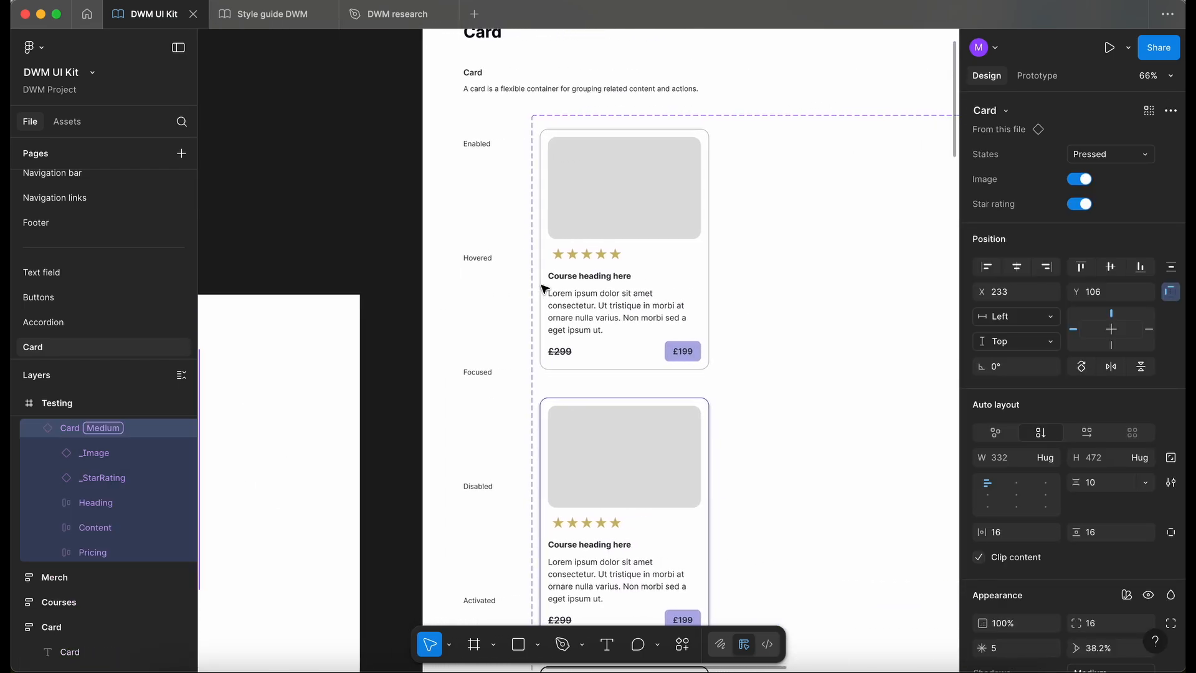
click(621, 292)
click(620, 292)
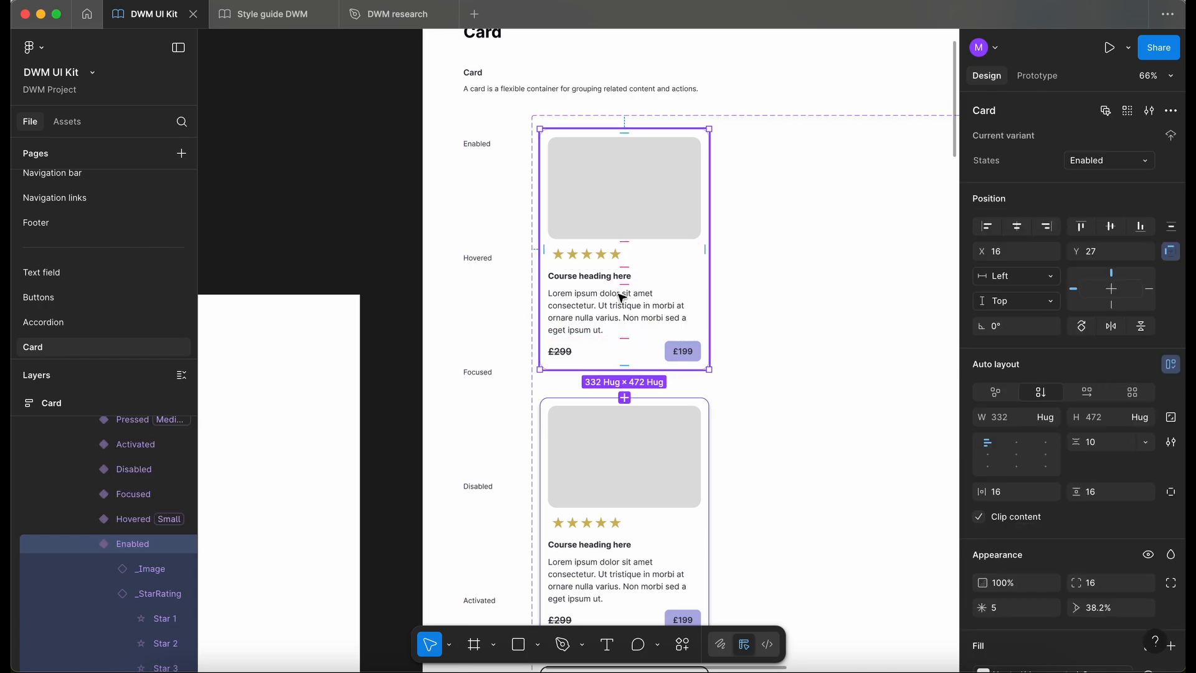
click(615, 280)
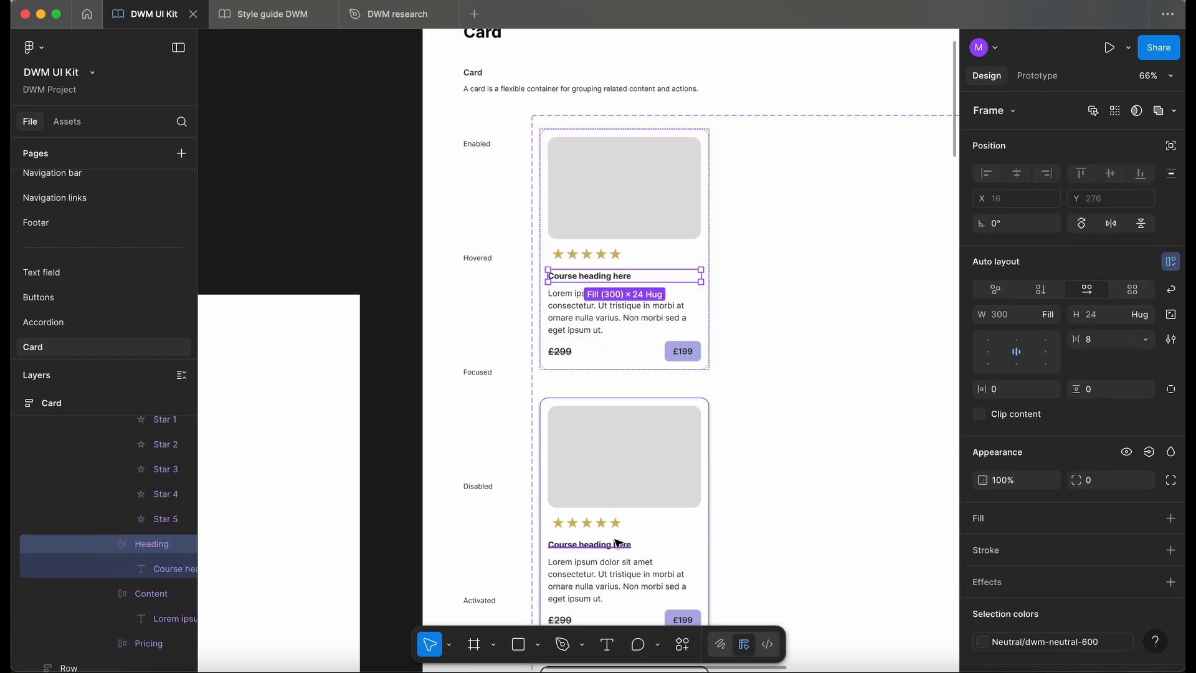
key(Return)
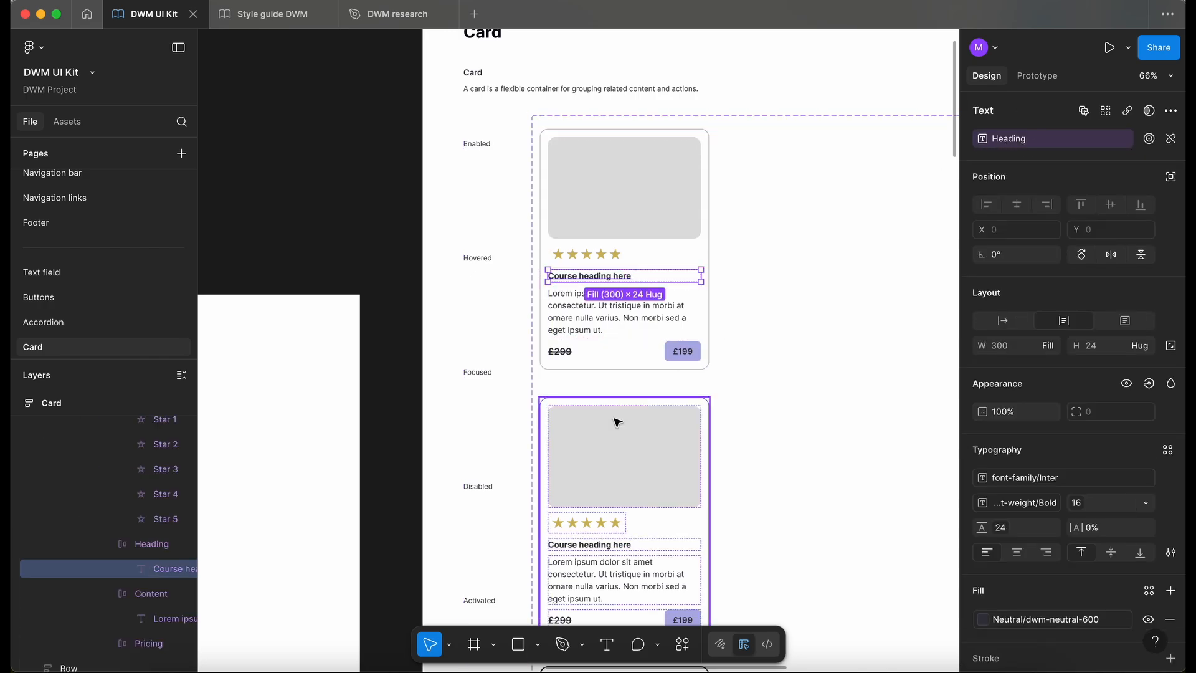
- Apply the existing Heading text property to the heading text of the seven card variants other than Enabled
scroll(616, 419, down, 5)
double_click(637, 311)
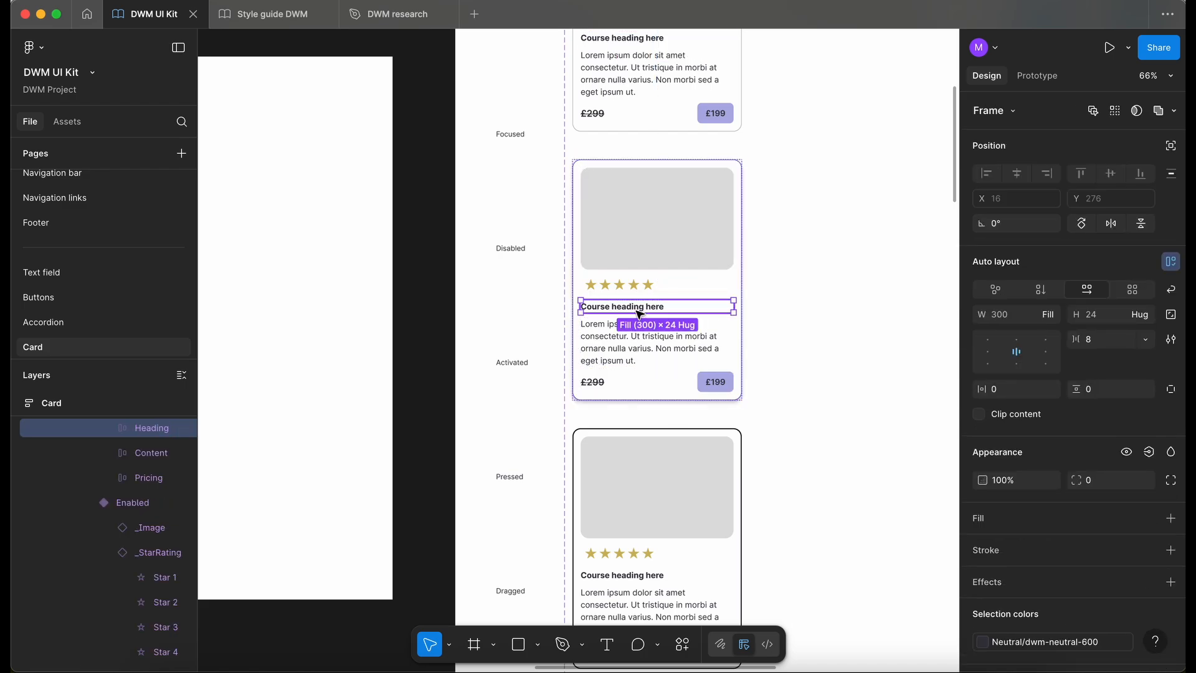
double_click(636, 310)
scroll(639, 315, down, 3)
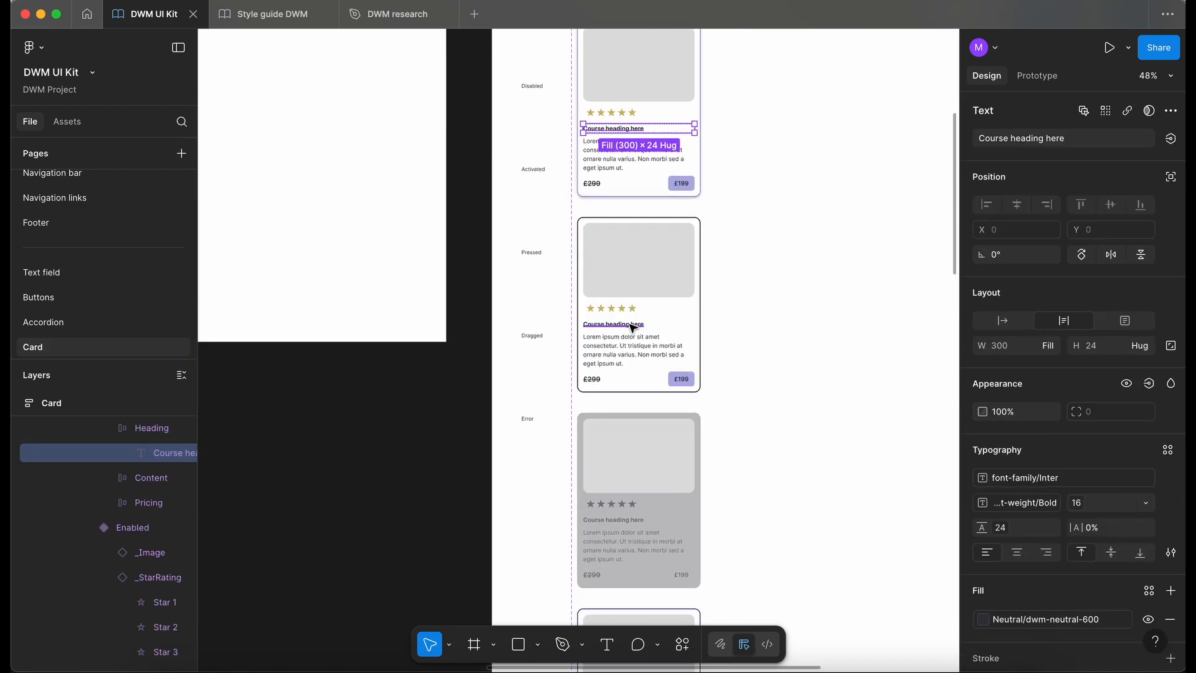
shift+click(632, 328)
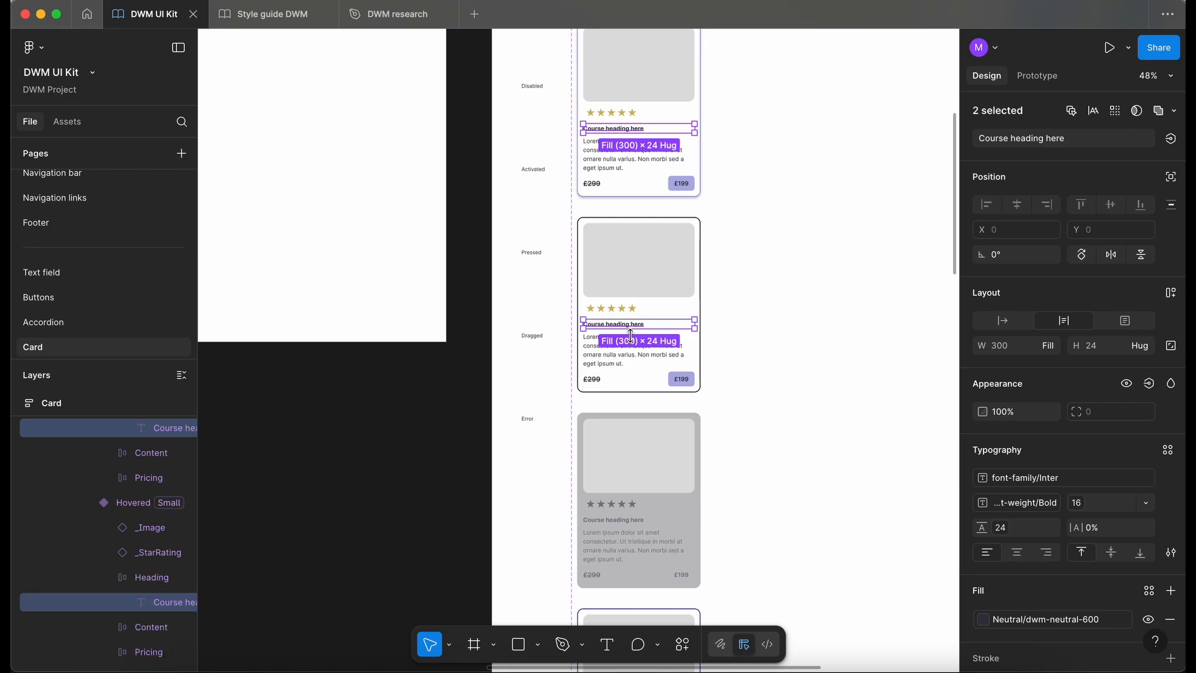
shift+super+click(630, 522)
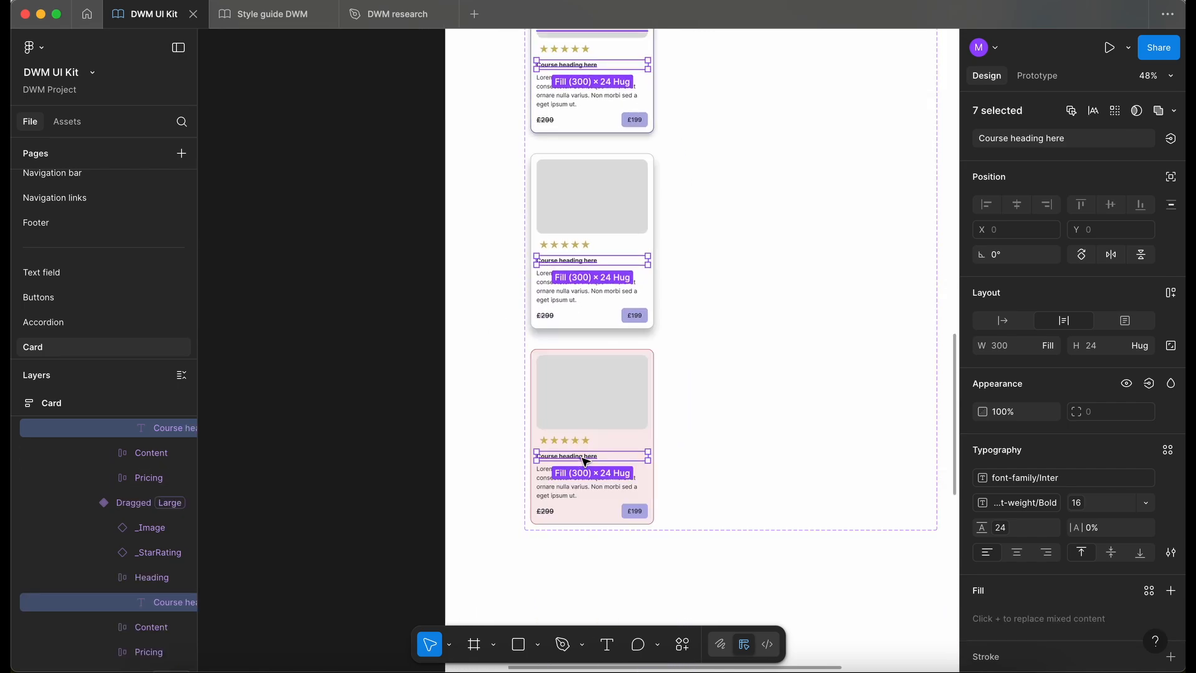
click(1170, 140)
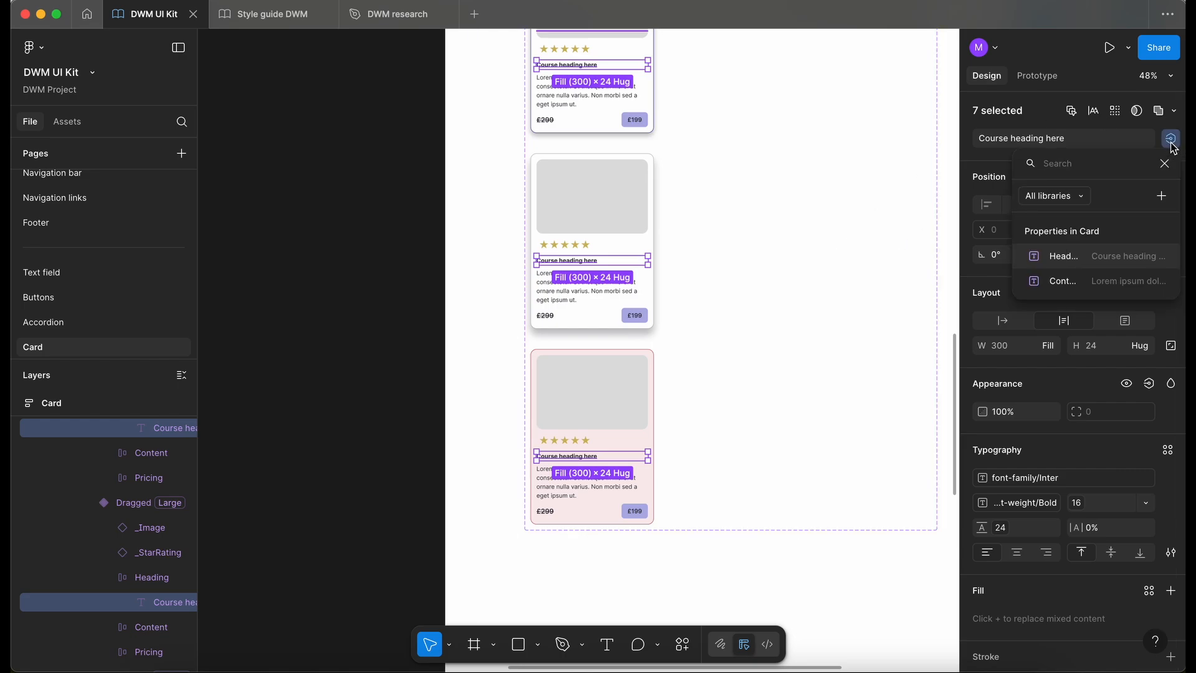
click(1083, 255)
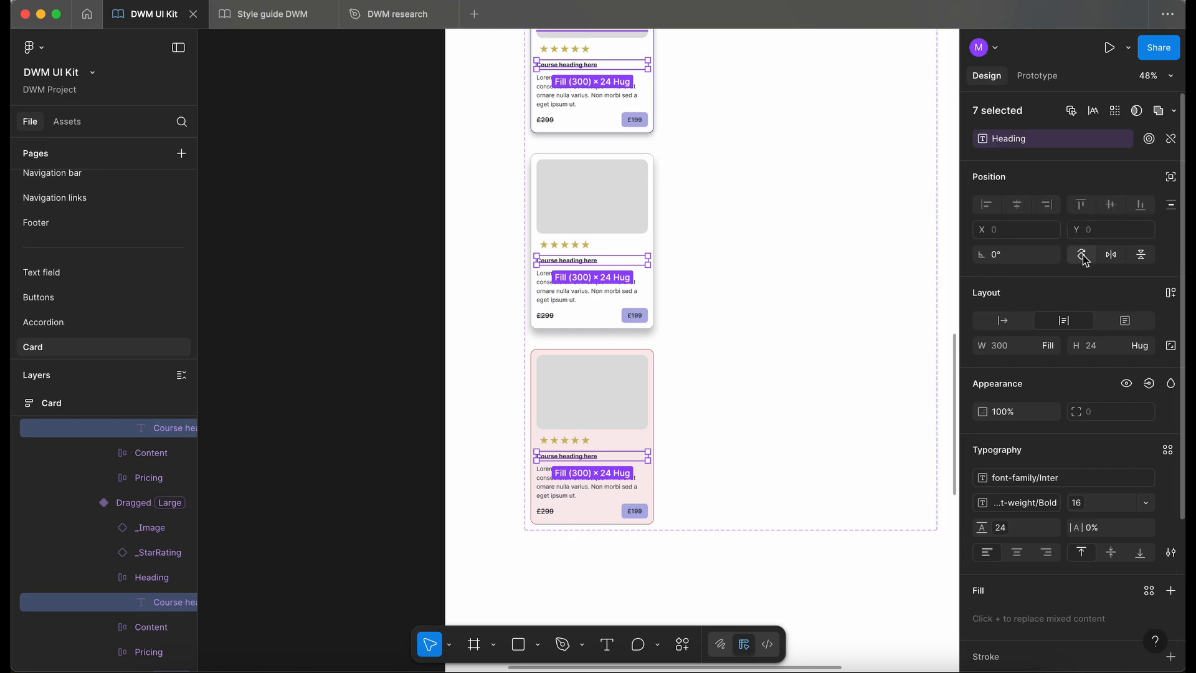
- Check which property the content text of the Enabled card variant is linked to
scroll(781, 354, up, 2)
scroll(780, 353, up, 5)
scroll(780, 354, left, 2)
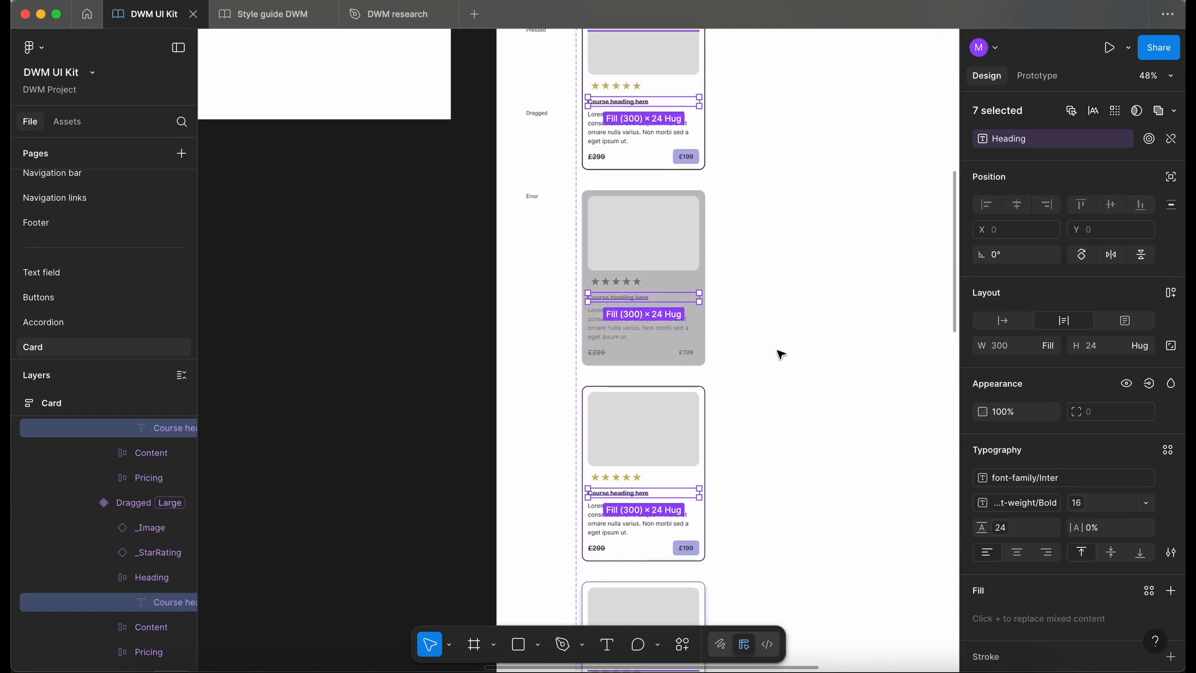
scroll(781, 354, up, 5)
scroll(781, 353, left, 1)
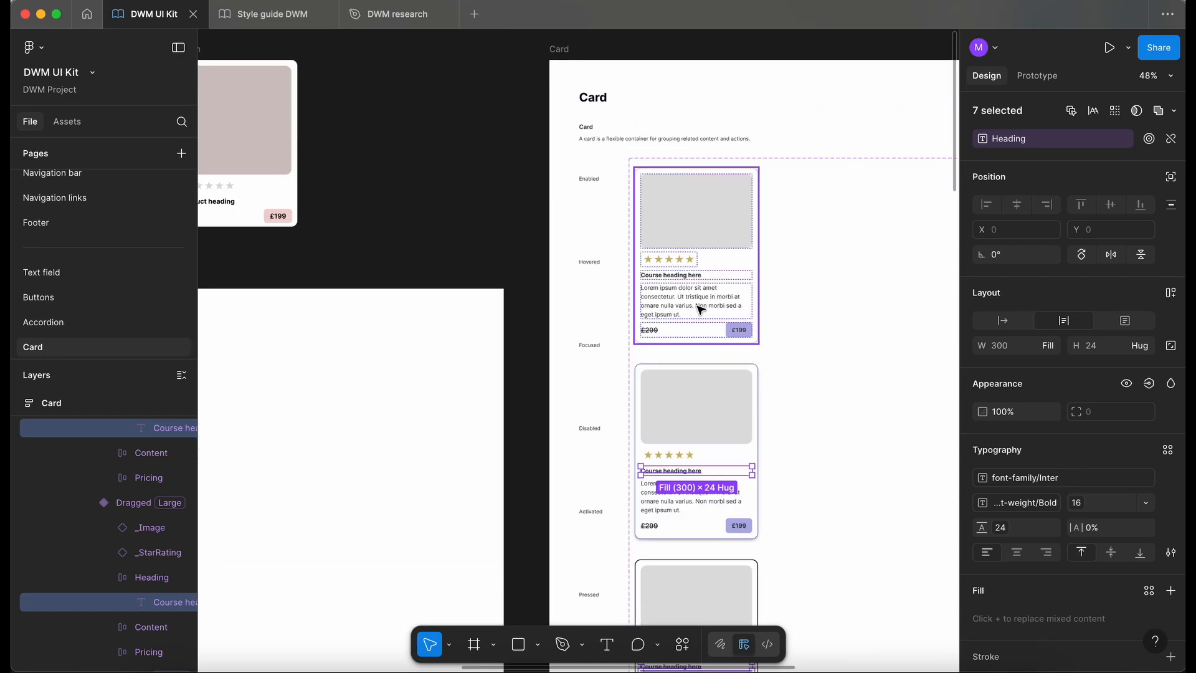
click(703, 308)
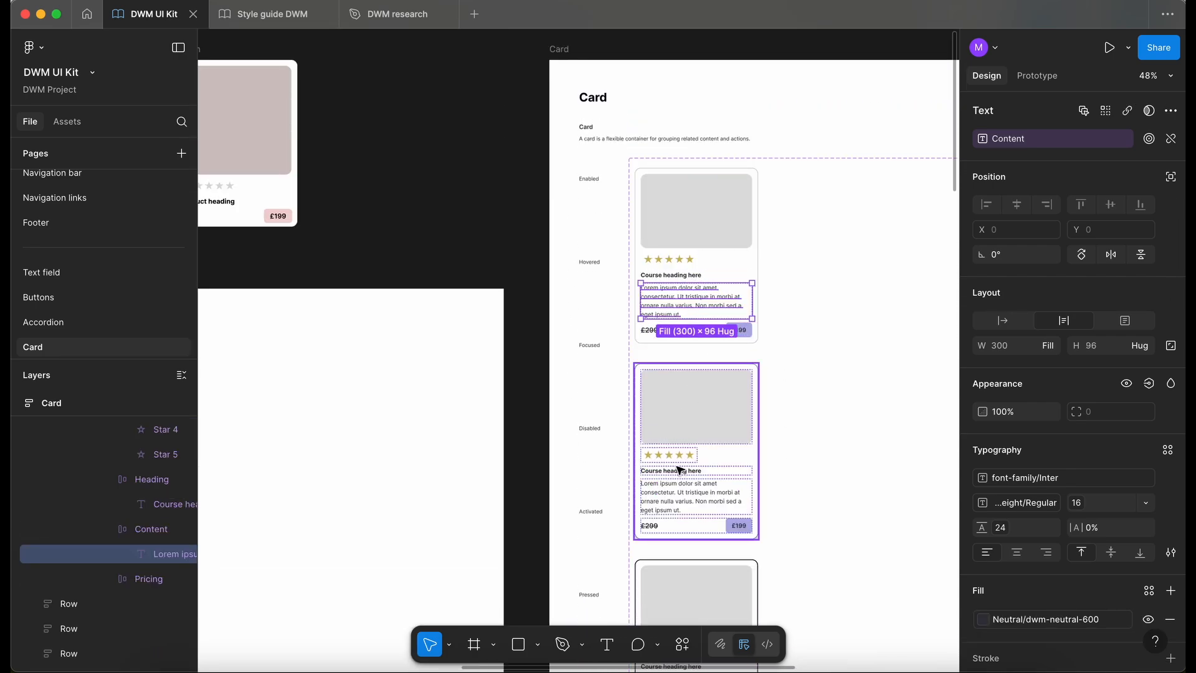
- Apply the existing Content text property to the body text of the seven card variants other than Enabled
click(681, 507)
scroll(682, 508, down, 6)
scroll(682, 507, right, 2)
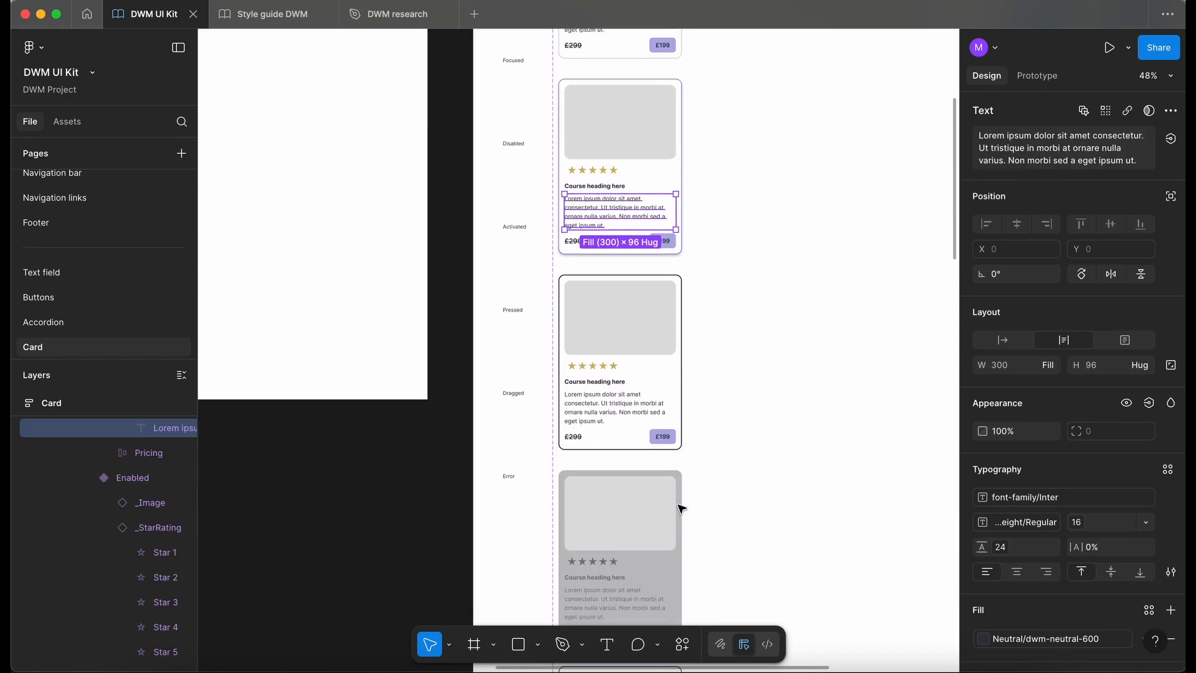
shift+click(598, 342)
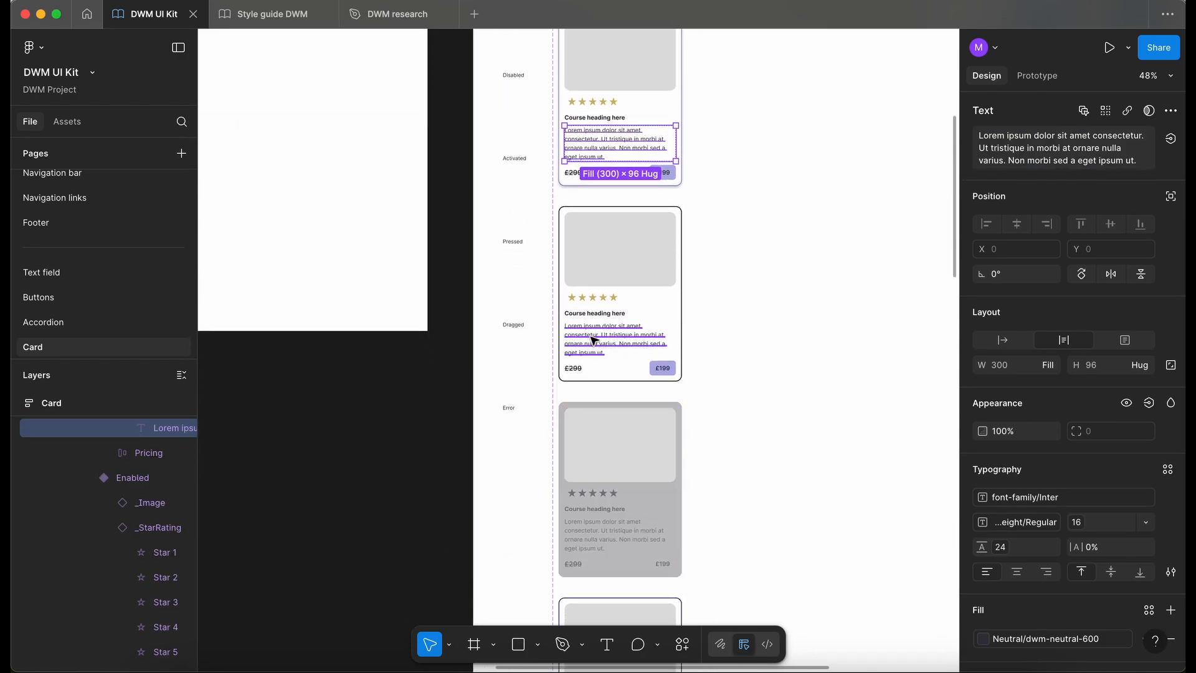
shift+click(611, 536)
scroll(609, 533, down, 3)
shift+click(605, 527)
scroll(601, 518, down, 3)
shift+click(597, 514)
scroll(597, 512, down, 5)
scroll(597, 512, right, 1)
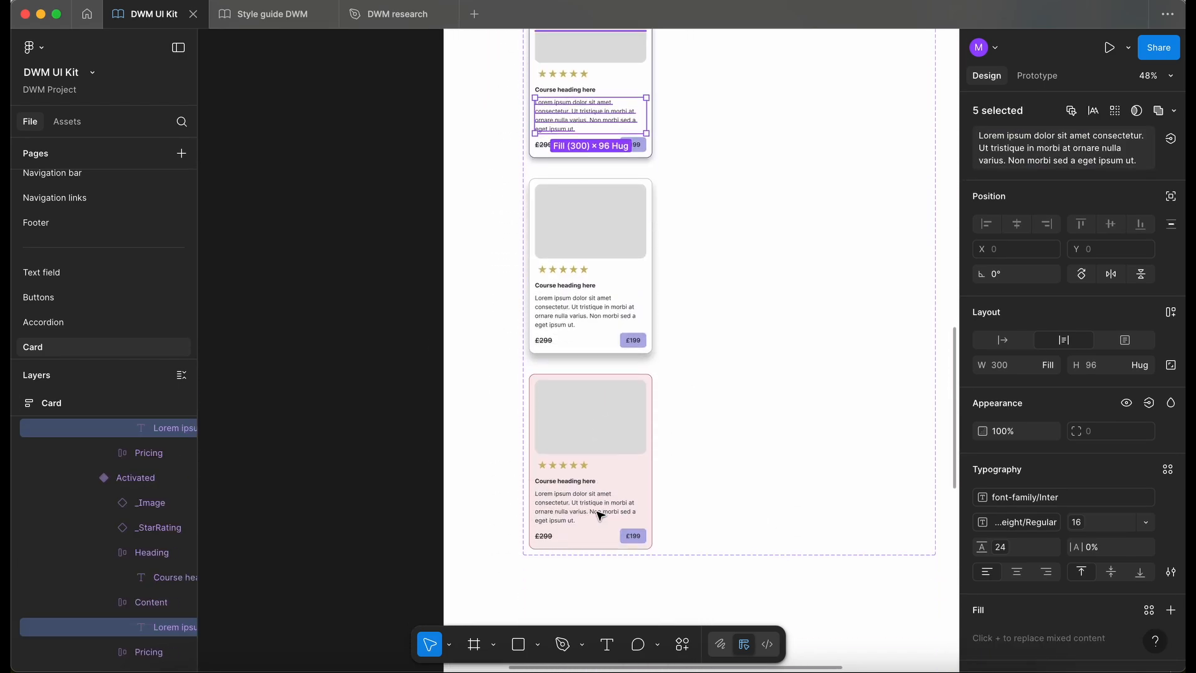
shift+click(579, 490)
shift+click(579, 490)
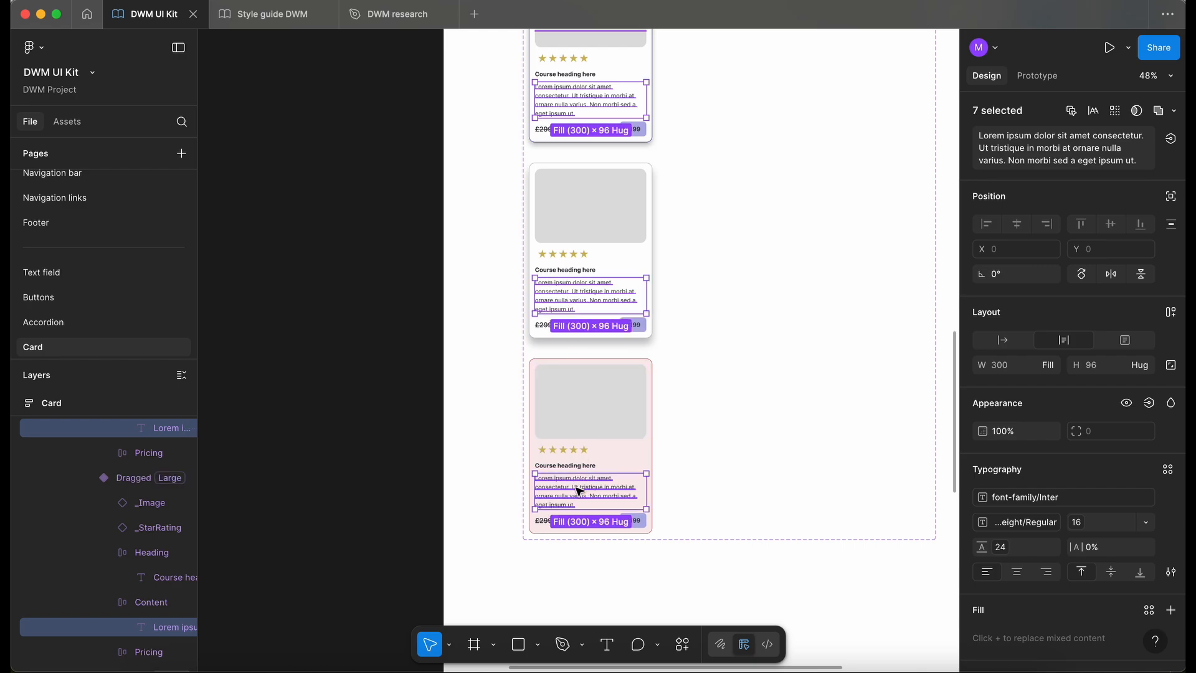
click(1173, 145)
click(1062, 278)
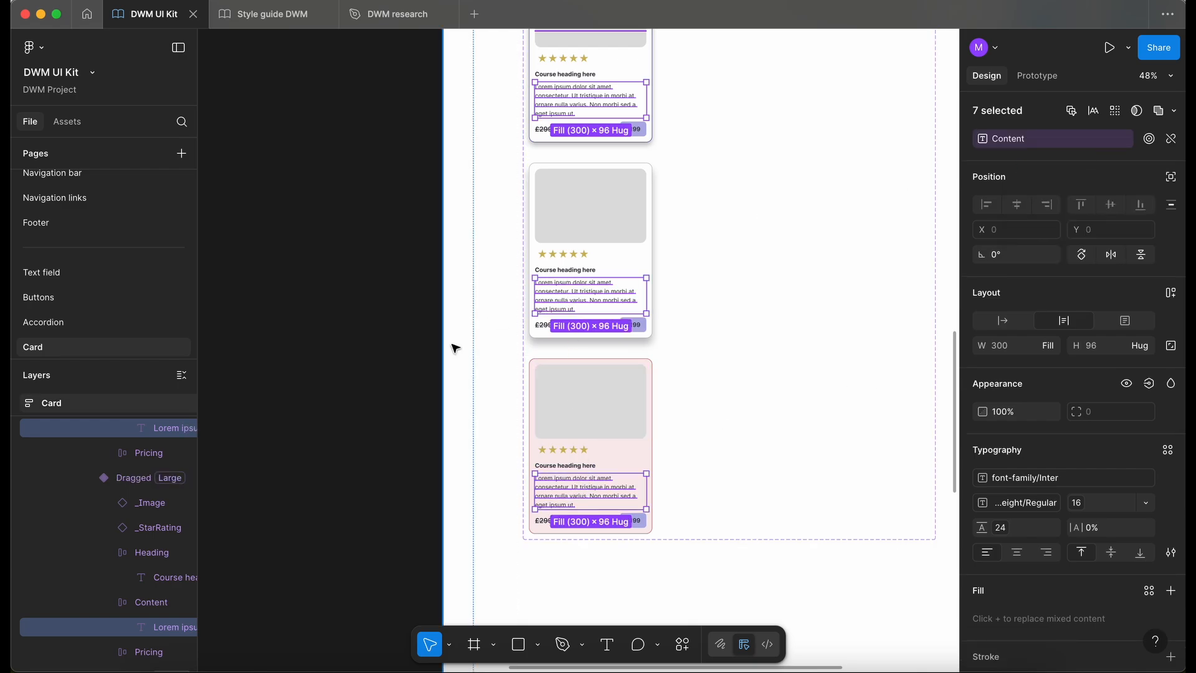
- Set the state of the card instance in the Testing frame to Dragged
click(362, 360)
scroll(363, 361, down, 10)
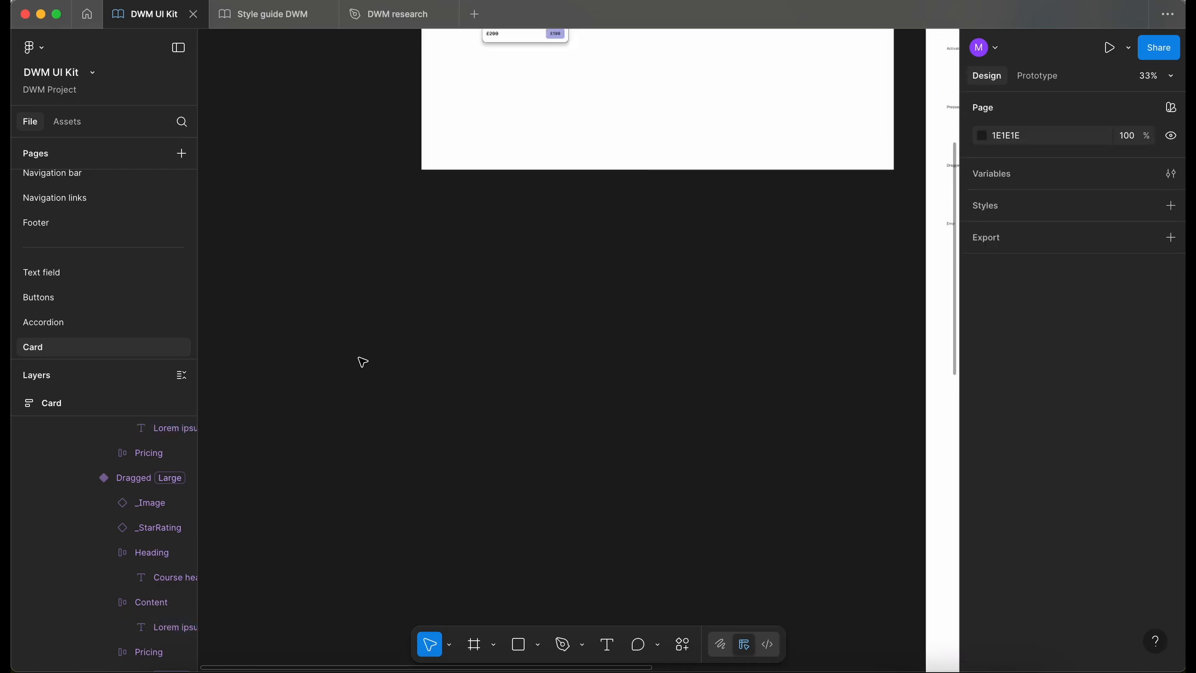
scroll(362, 360, up, 2)
scroll(362, 360, right, 2)
click(485, 333)
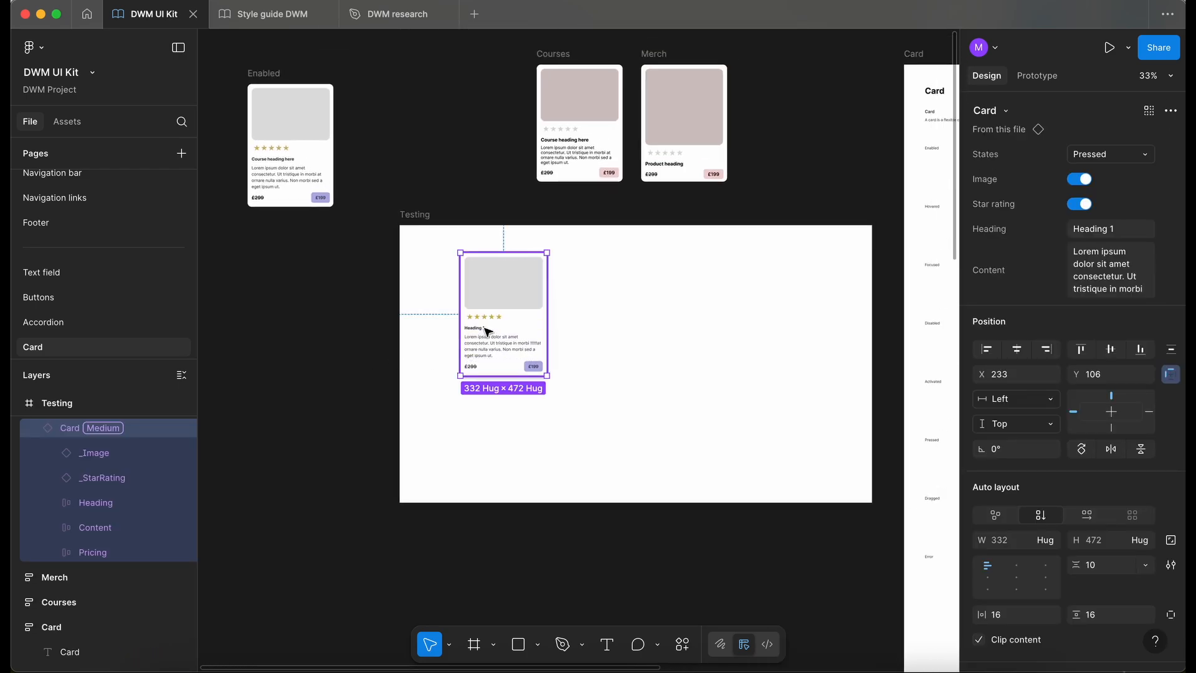
key(Escape)
scroll(498, 313, up, 3)
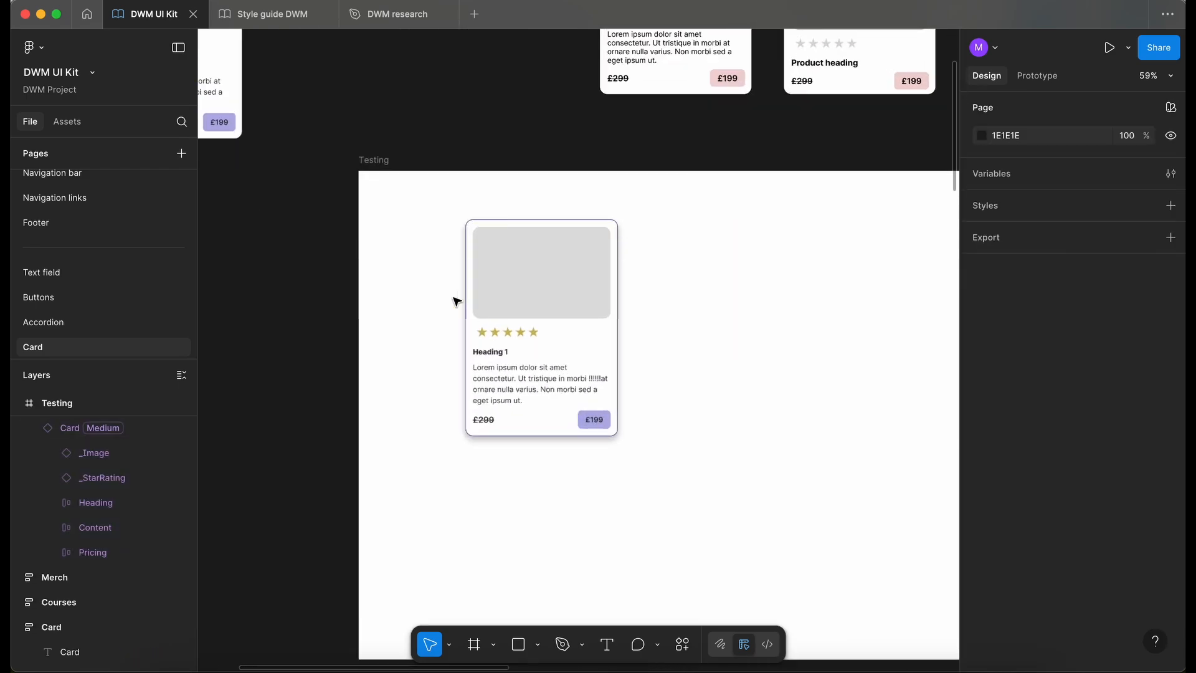
click(502, 313)
click(1144, 155)
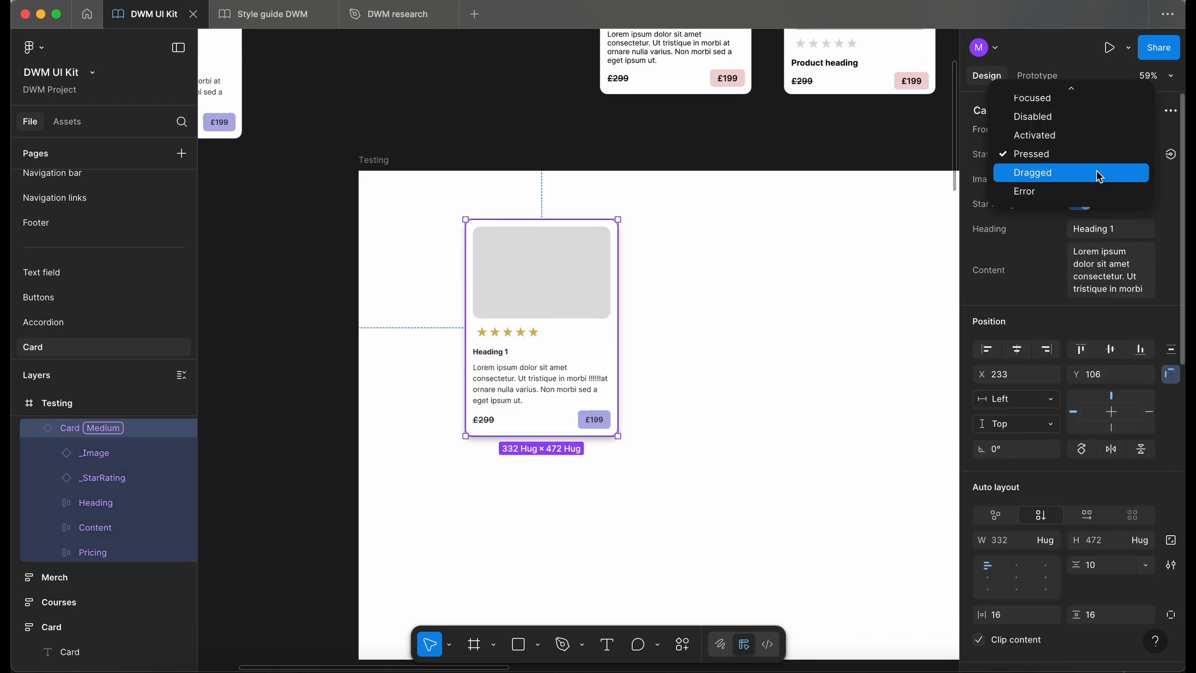
click(1096, 172)
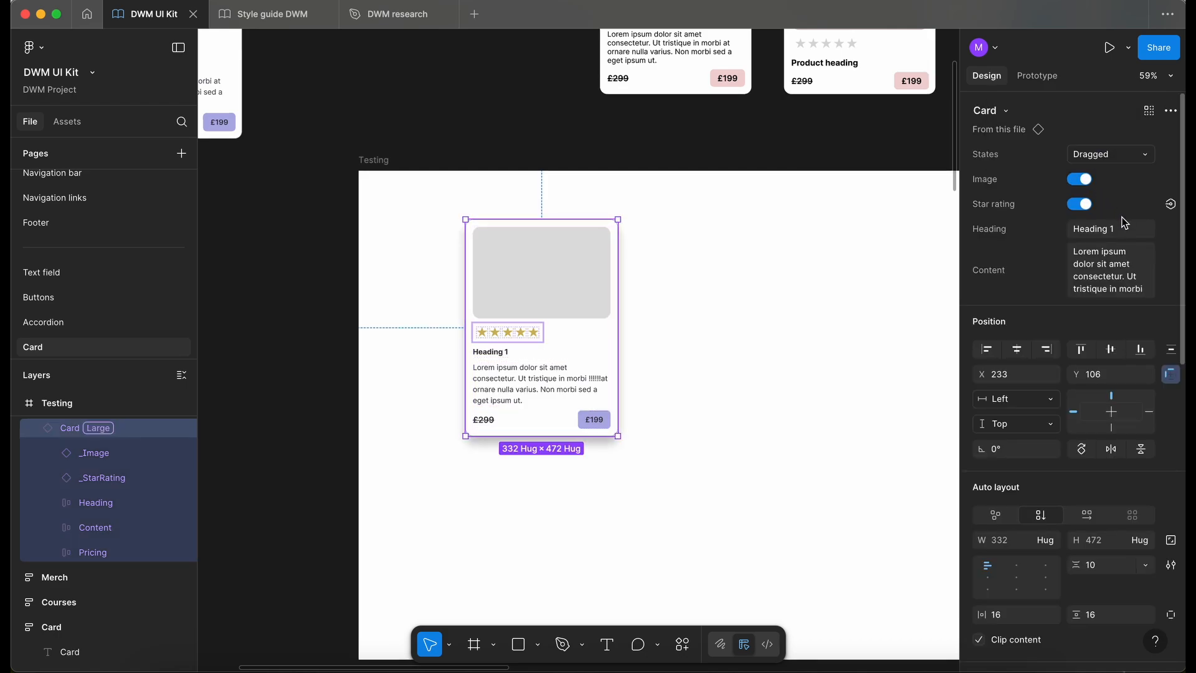
- Test the Image and Star rating properties on the Dragged test card by switching them off and on, leaving both on
click(1081, 181)
click(1081, 182)
click(1082, 205)
click(1081, 205)
- Change the test card's heading to "Heading 1222" and insert "Hello there!" at the start of its content
click(1121, 230)
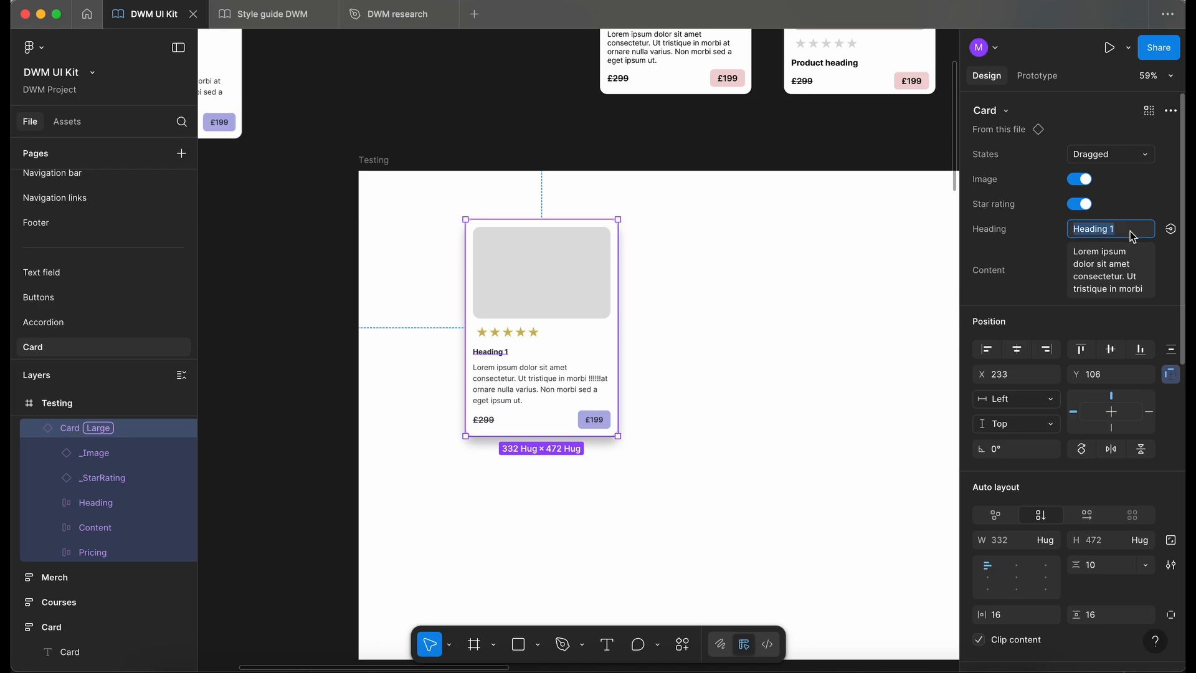
text(222)
key(Return)
click(1124, 290)
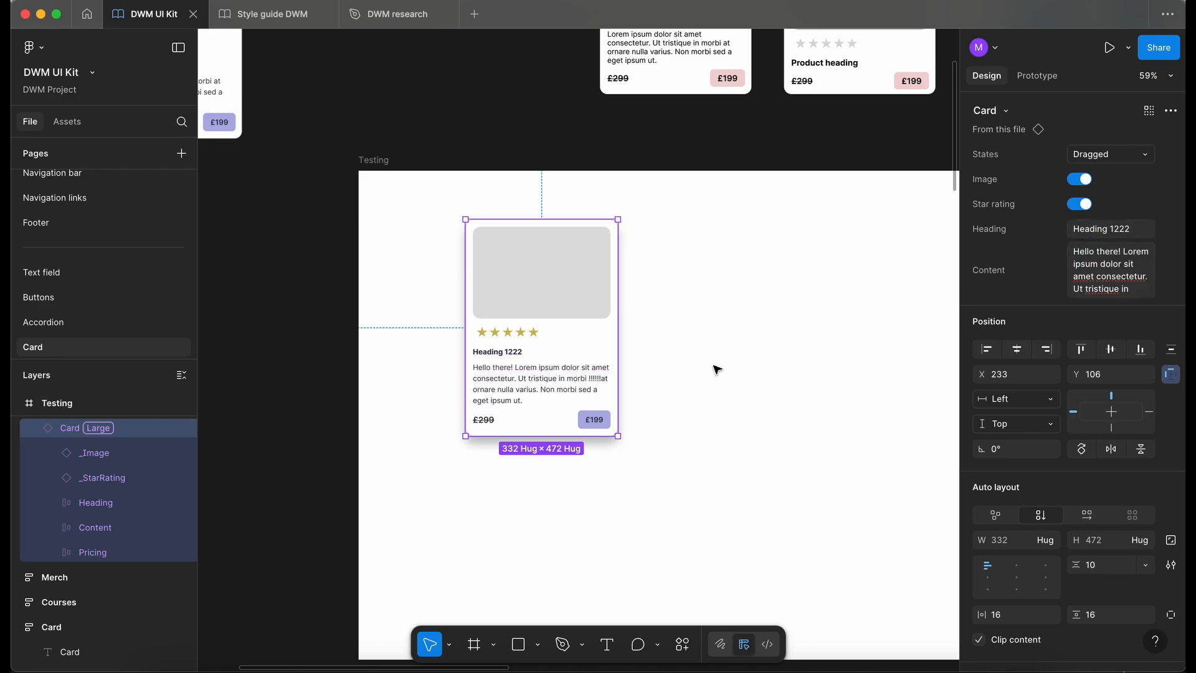
- Compare the Pricing frames of the Enabled and Hovered card variants for a linked visibility property
scroll(716, 370, down, 1)
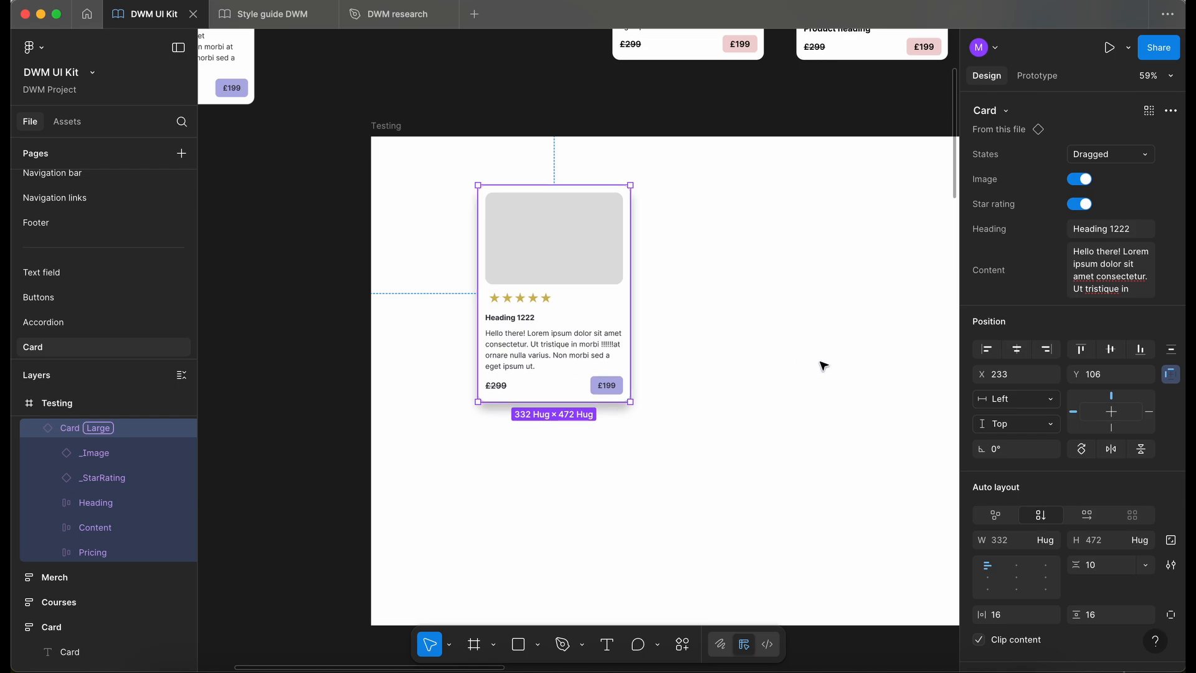
scroll(822, 364, right, 10)
scroll(822, 364, down, 2)
scroll(822, 364, right, 1)
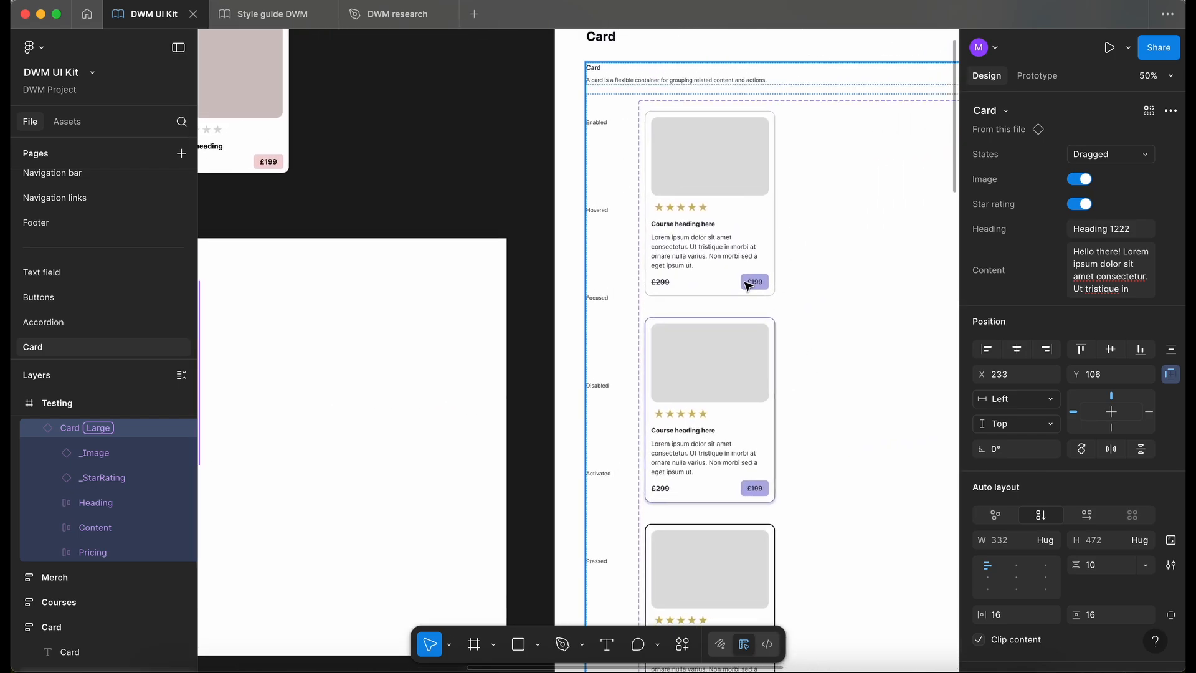
super+click(745, 283)
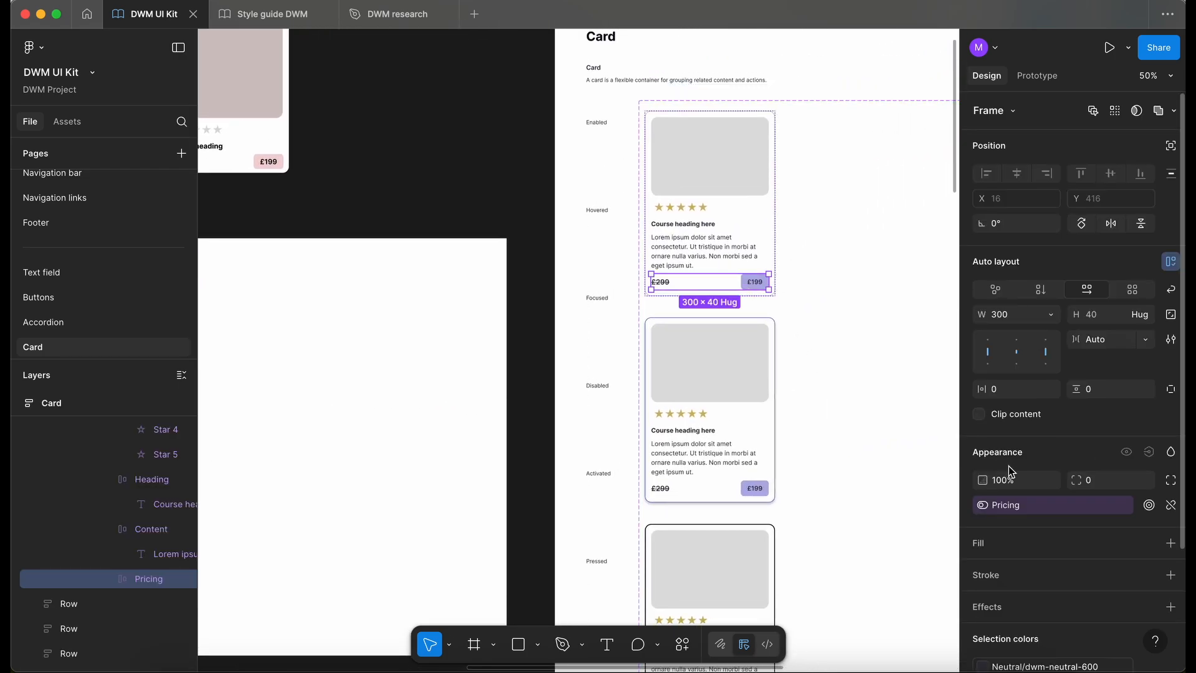
super+click(742, 493)
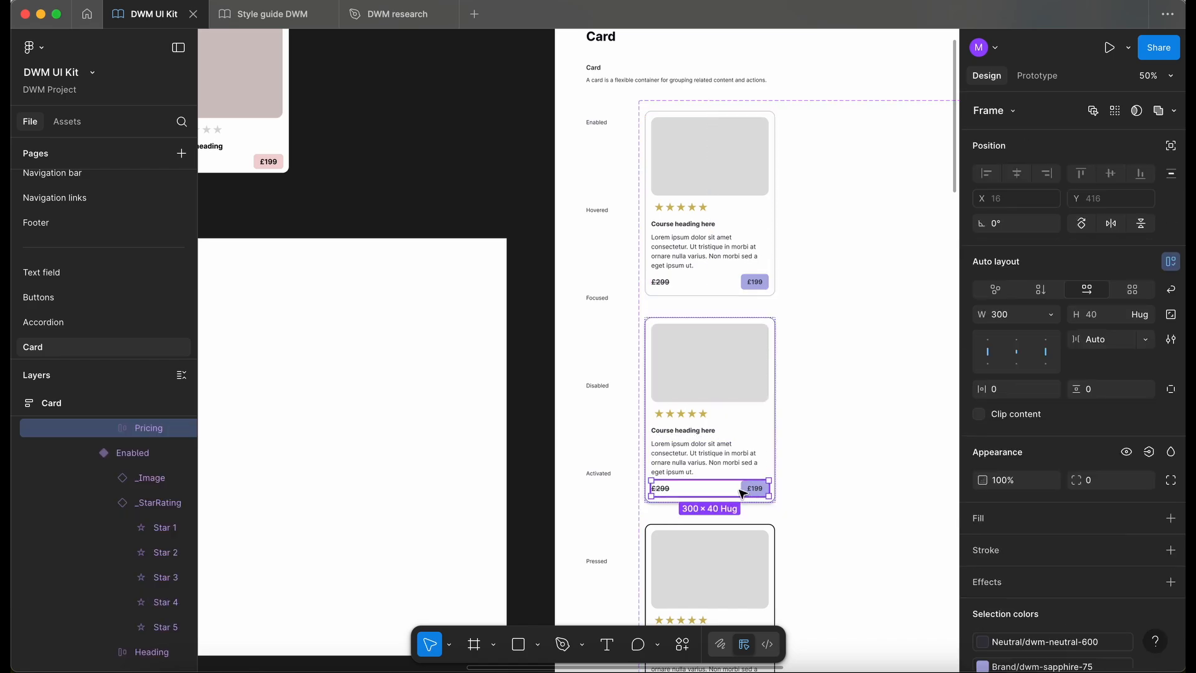
super+click(729, 285)
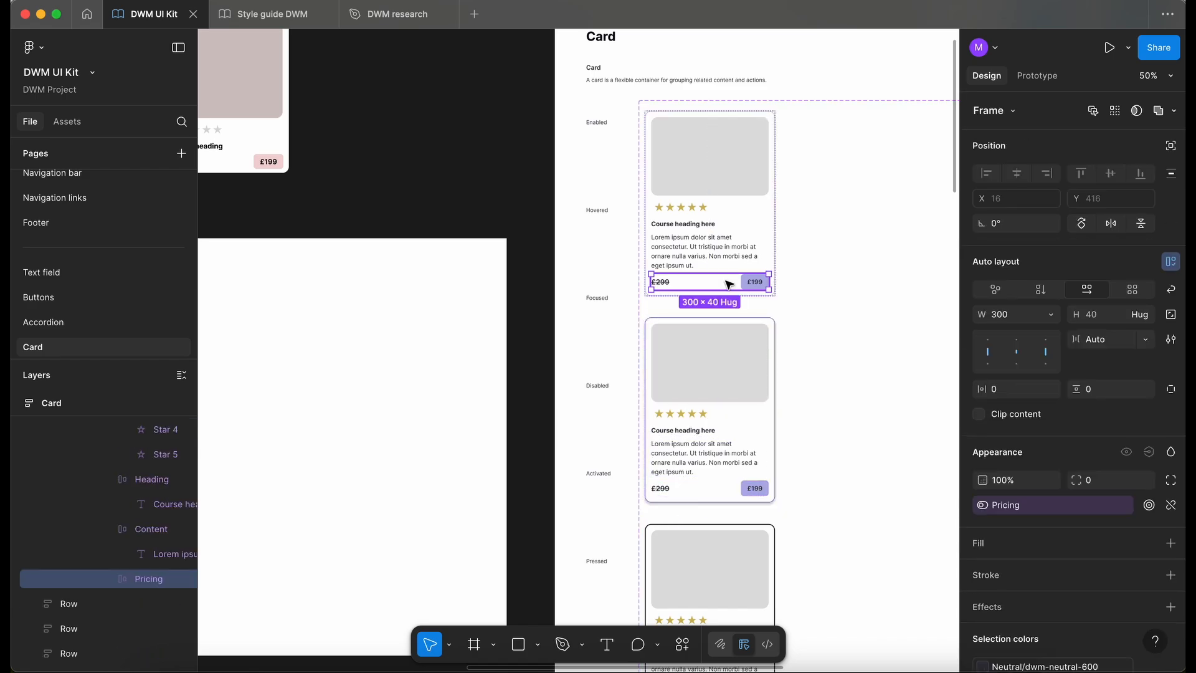
- Apply the Pricing property to the visibility of the Pricing frames in all remaining card variants, from Hovered through Error
scroll(729, 285, down, 5)
super+click(705, 350)
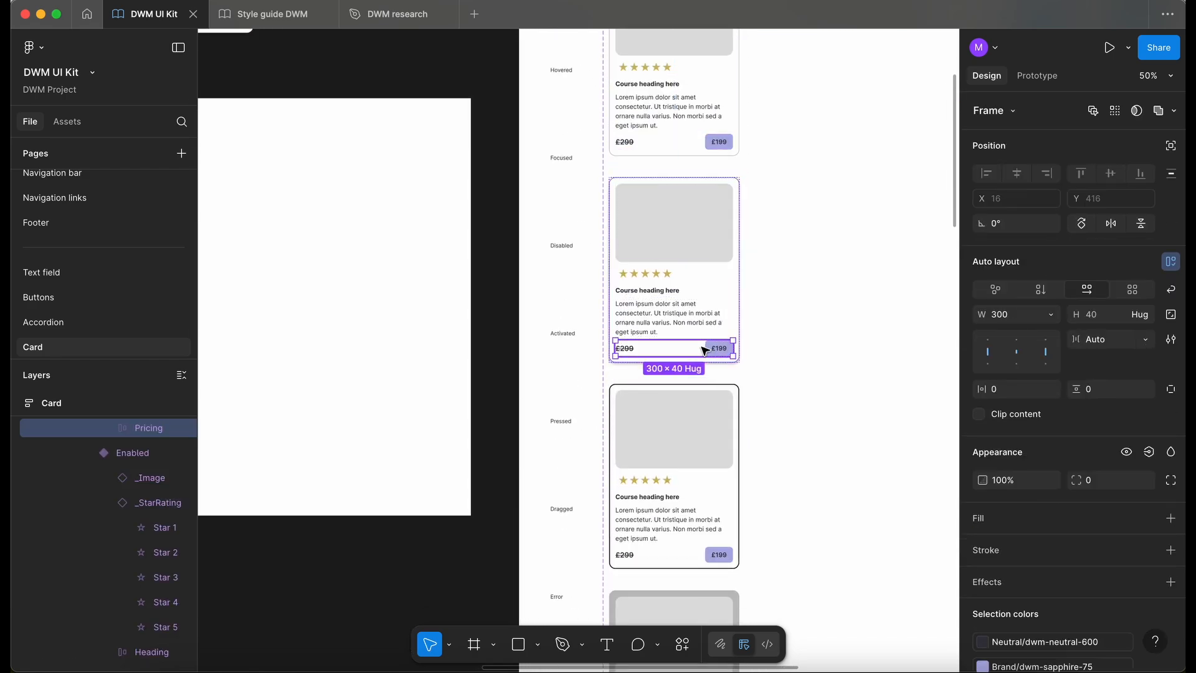
scroll(705, 350, down, 4)
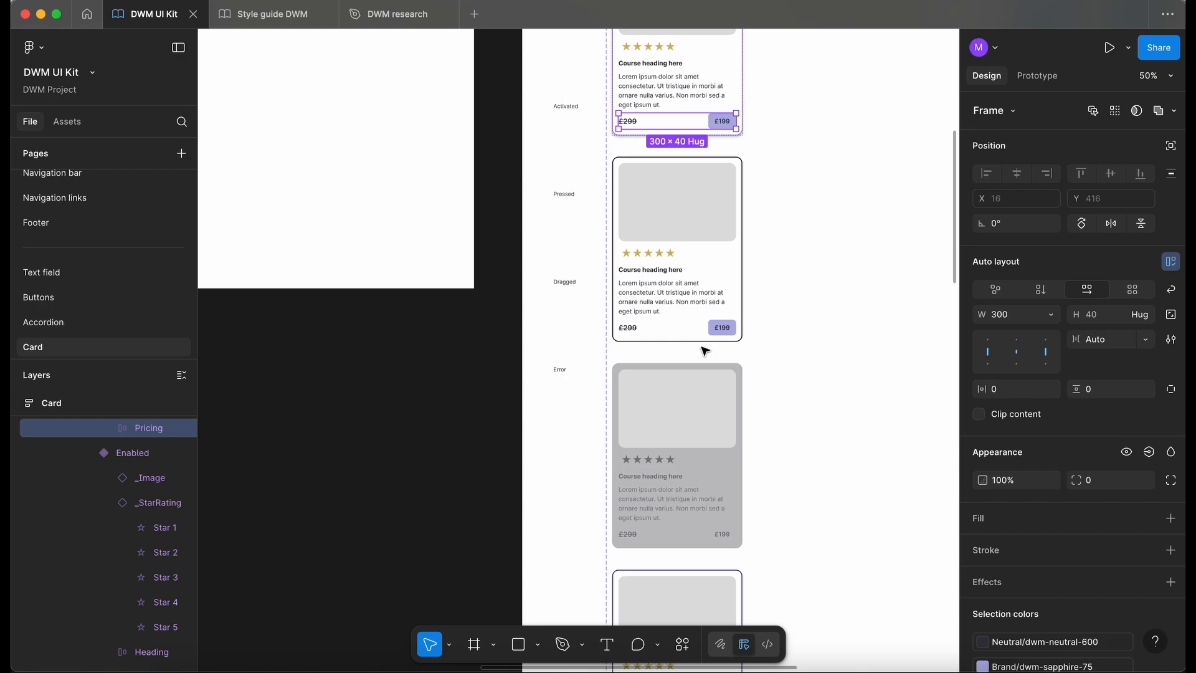
shift+super+click(688, 328)
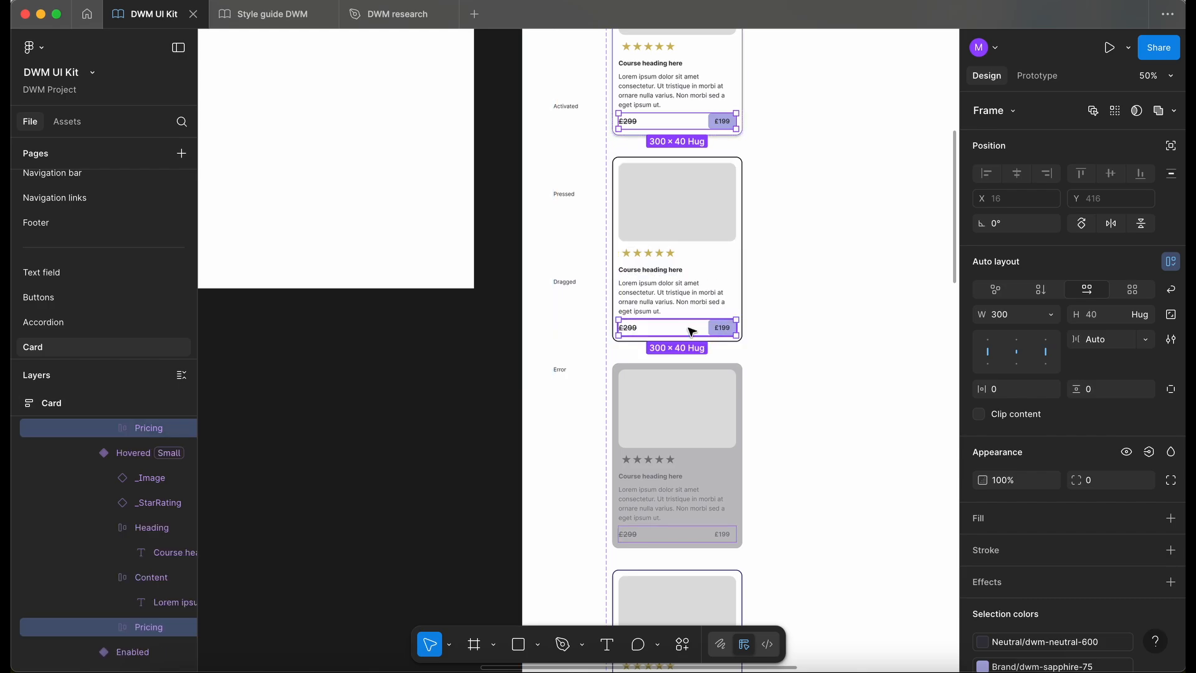
scroll(692, 332, down, 4)
scroll(691, 332, down, 2)
shift+super+click(663, 237)
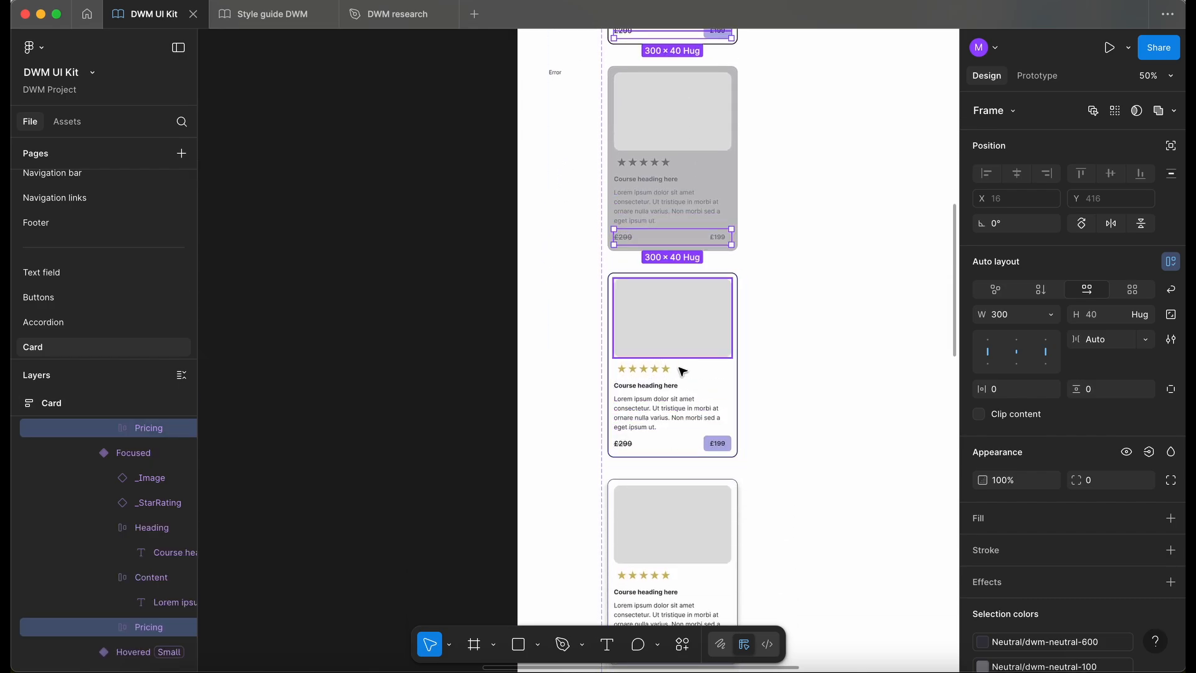
shift+super+click(680, 445)
scroll(680, 444, down, 10)
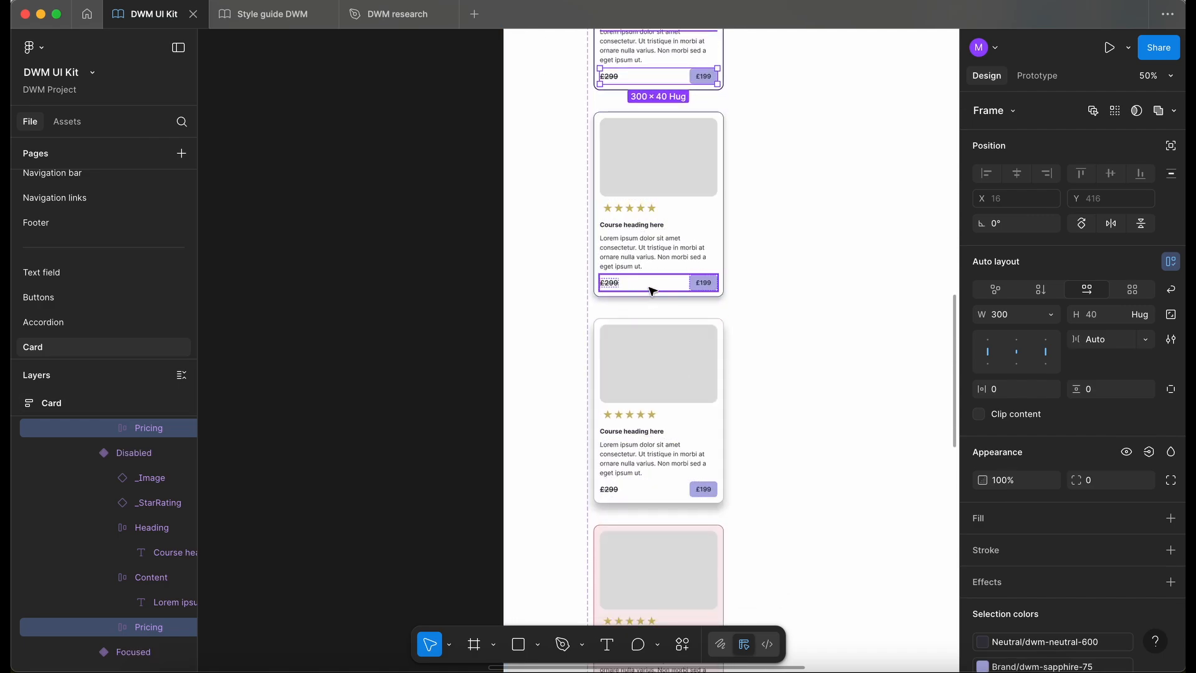
click(1151, 454)
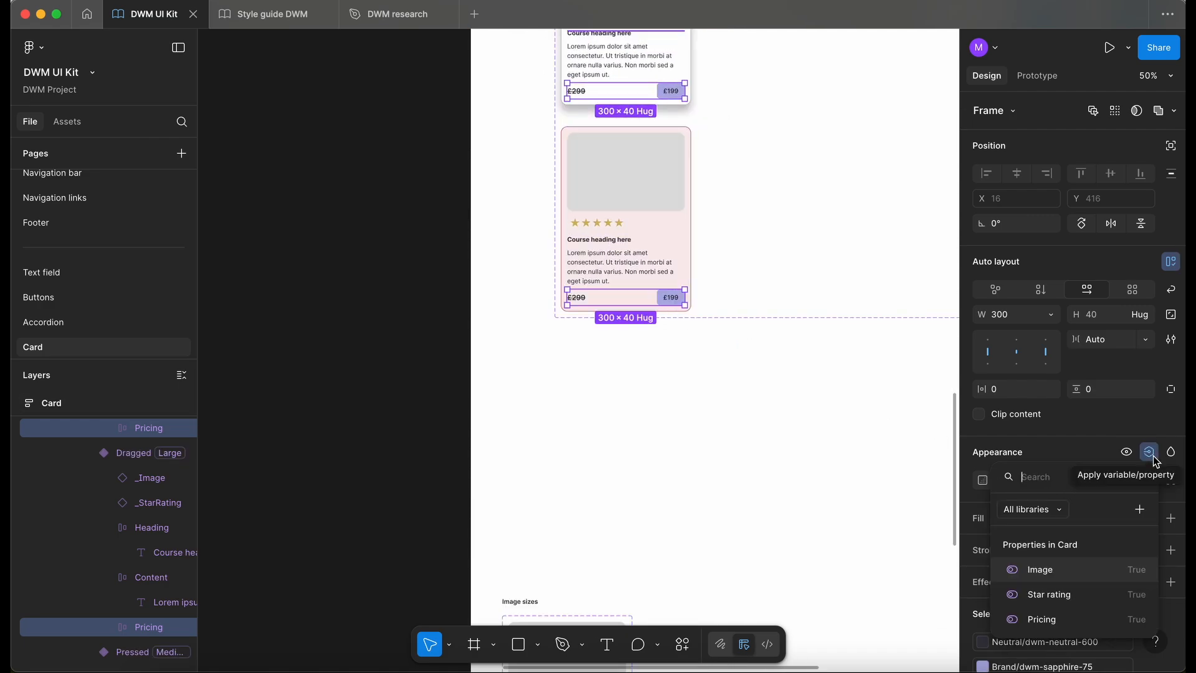
click(1055, 617)
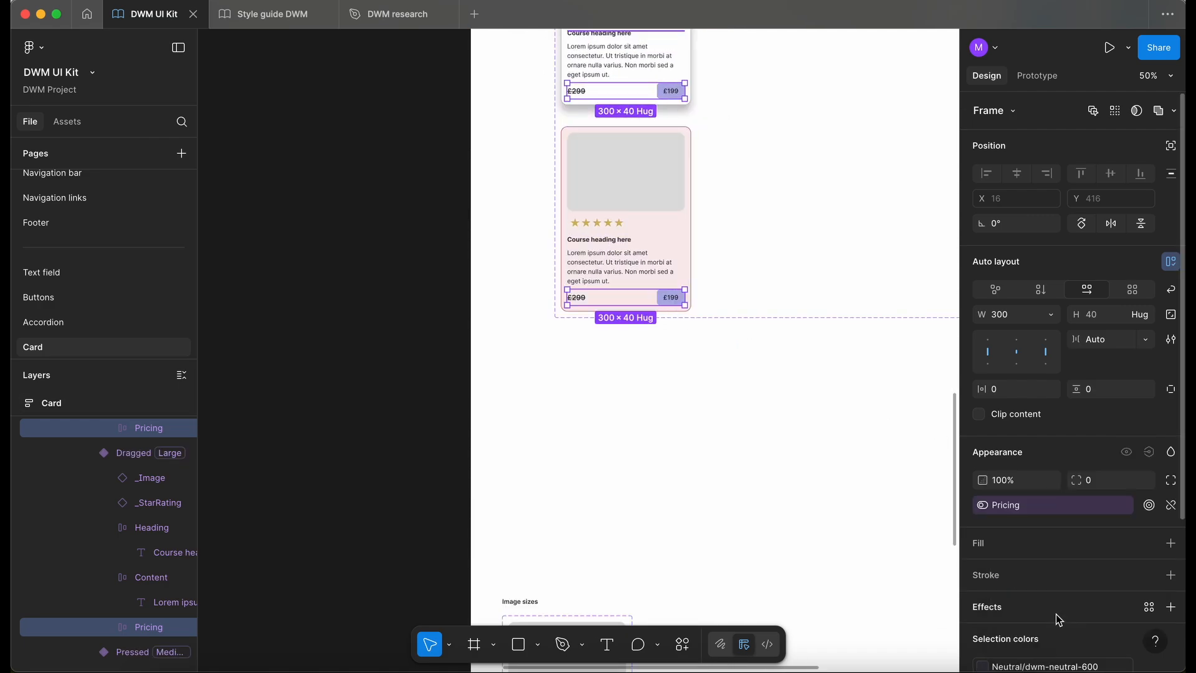
- Test the Pricing property on the card in the Testing frame by switching it off and on, leaving it on
scroll(477, 333, left, 10)
click(480, 335)
scroll(480, 335, down, 3)
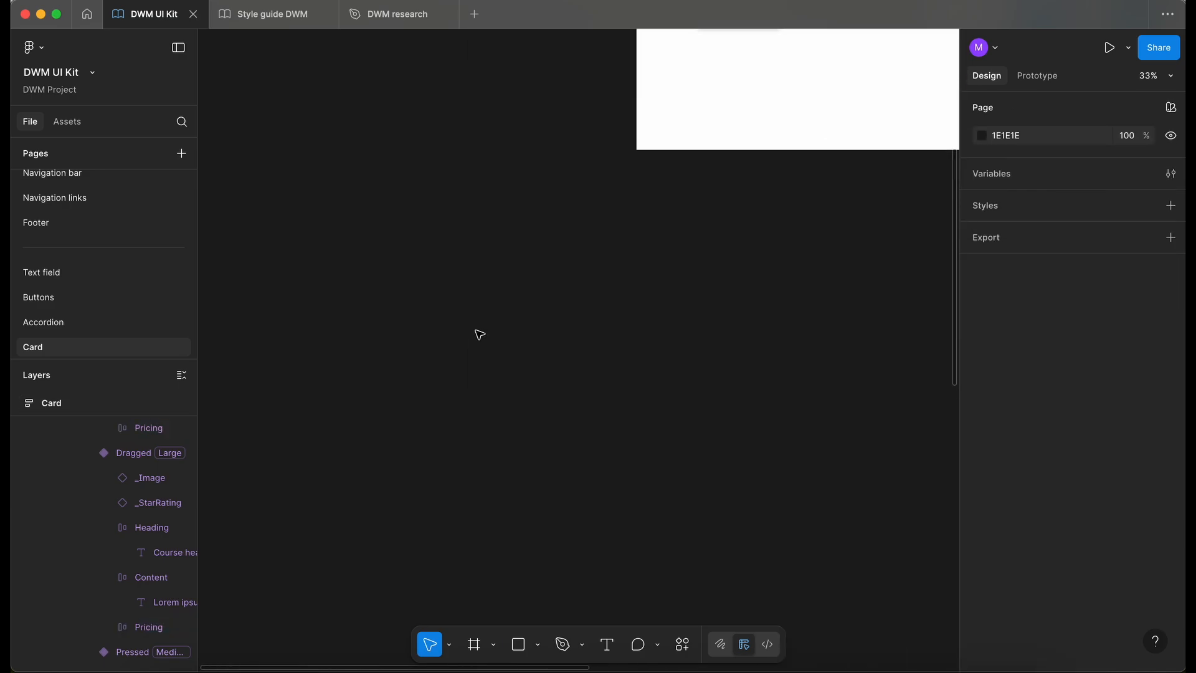
scroll(479, 334, up, 6)
click(409, 358)
scroll(409, 358, up, 5)
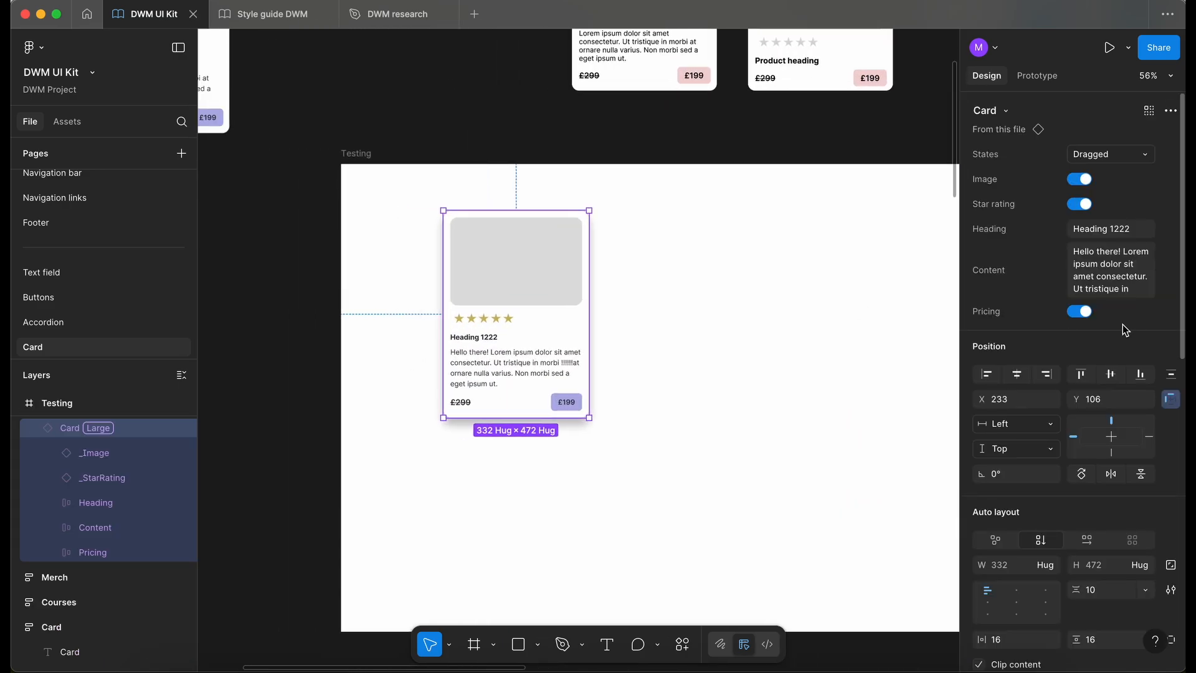
click(1082, 312)
click(1084, 313)
click(1080, 312)
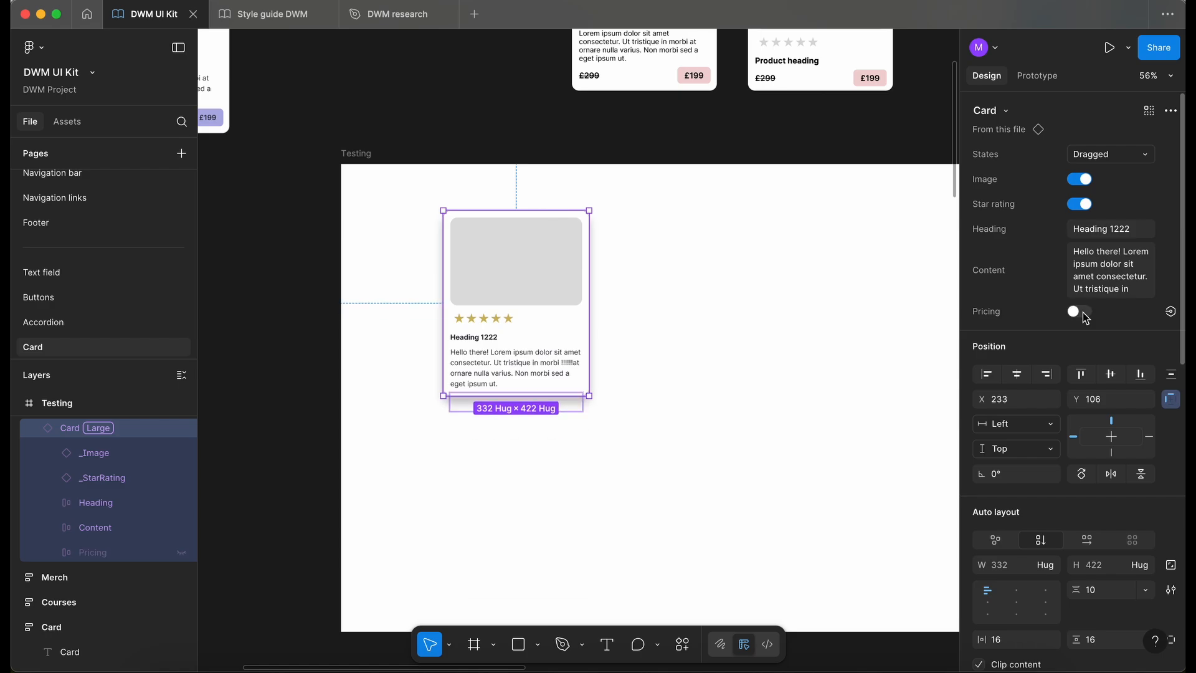
click(1081, 311)
- Set the state of the card instance in the Testing frame to Enabled
scroll(814, 347, down, 3)
click(1094, 153)
scroll(1073, 156, up, 3)
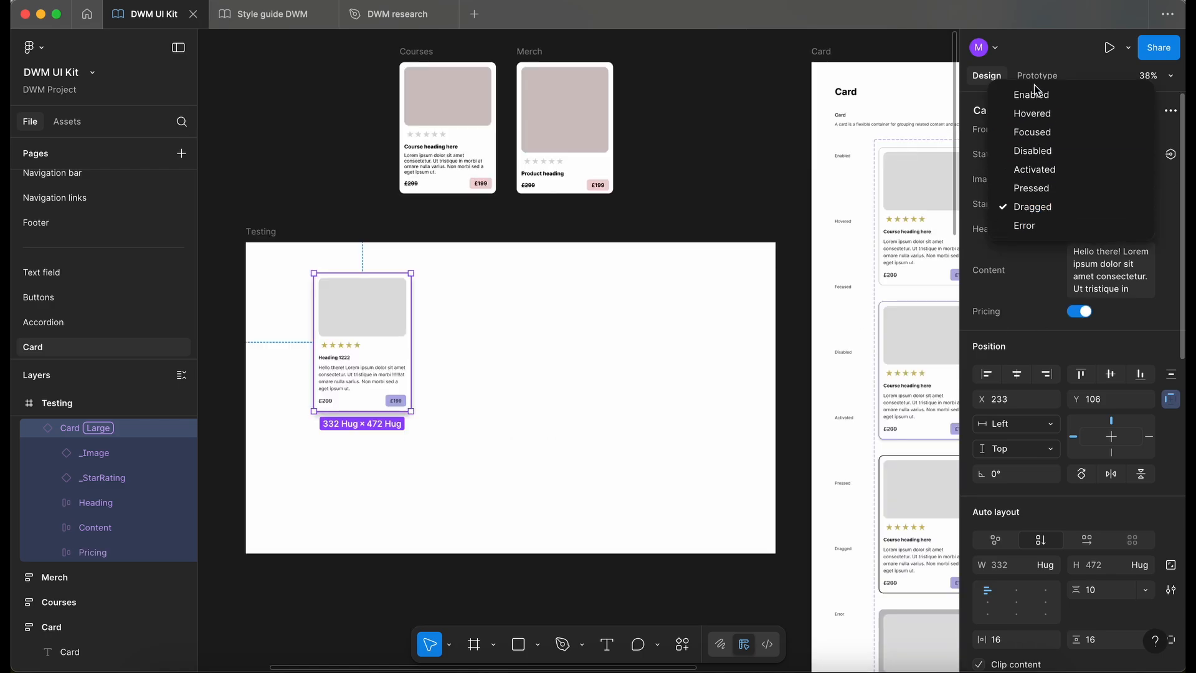
click(1041, 95)
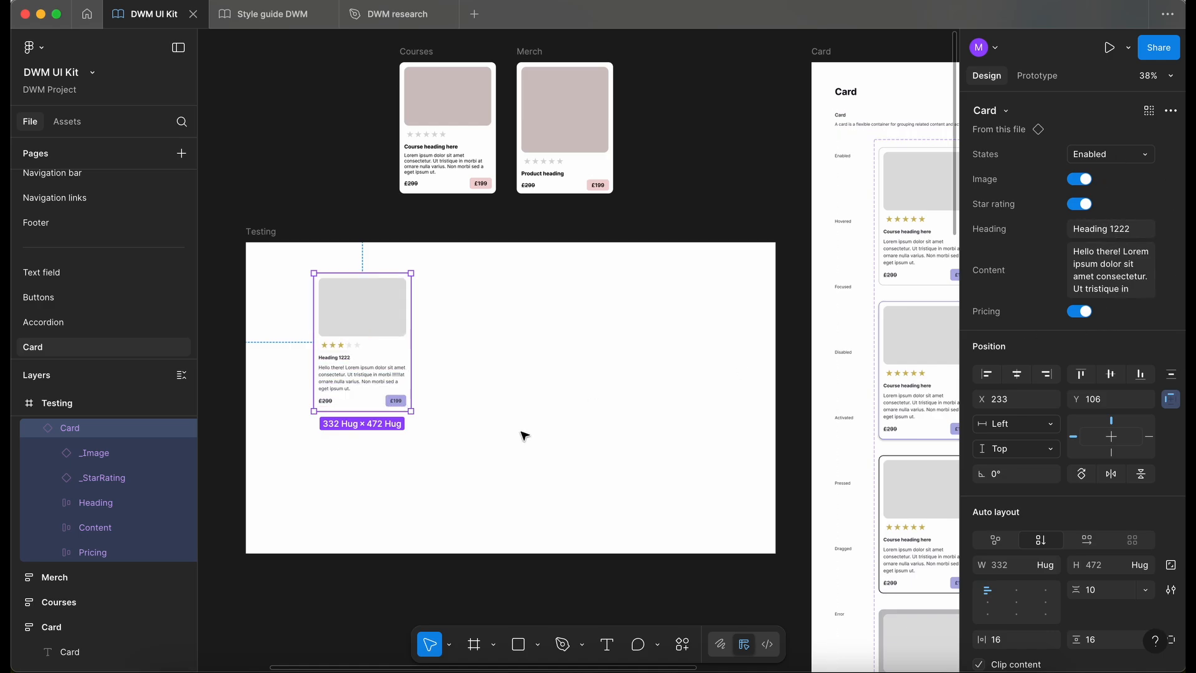
- Add auto layout to the Large variant of the _Image component and give it a minimum height of 300
scroll(499, 346, left, 4)
scroll(412, 293, up, 3)
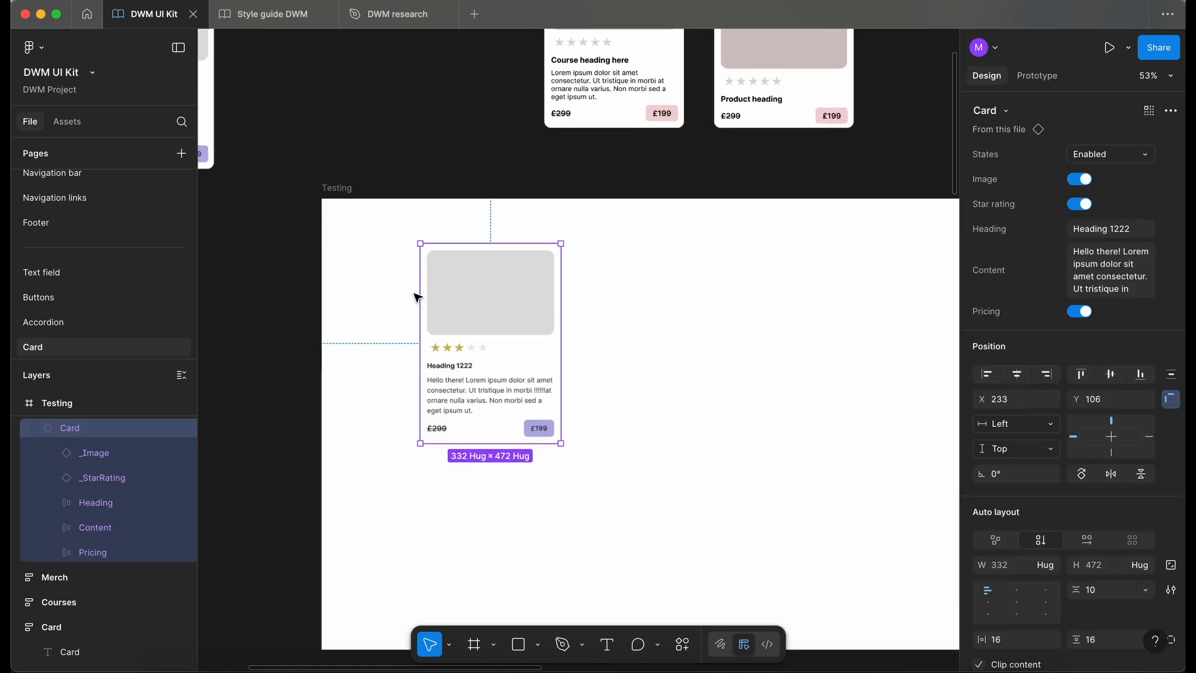
click(486, 283)
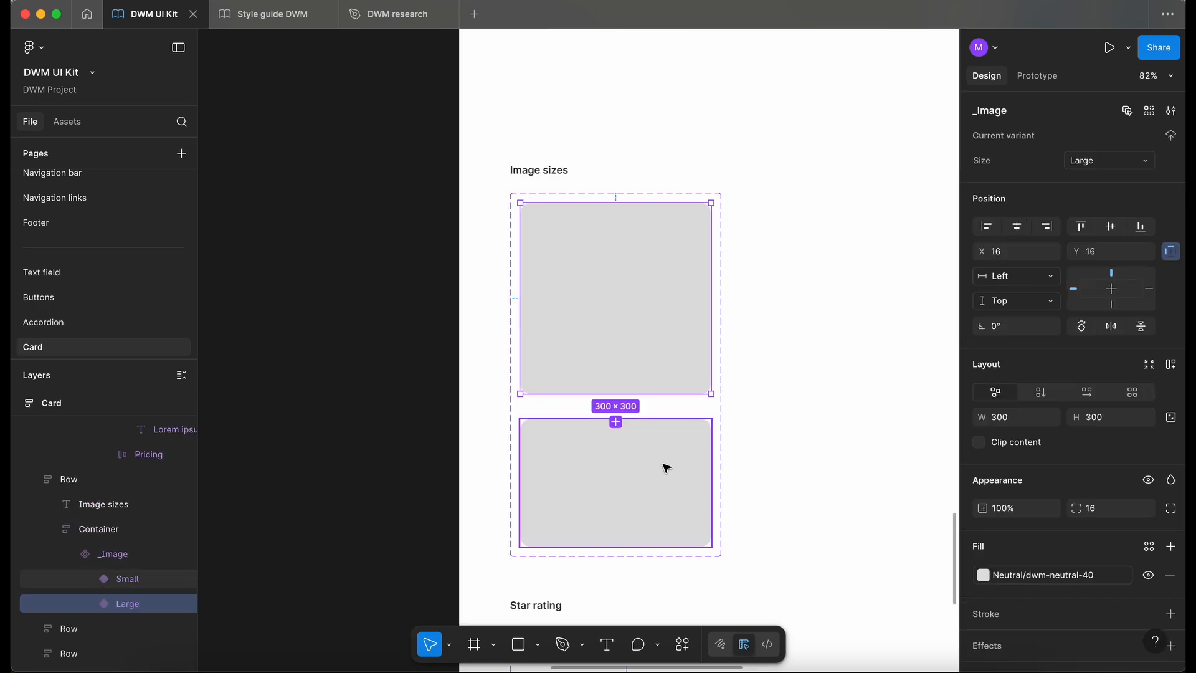
scroll(666, 468, down, 3)
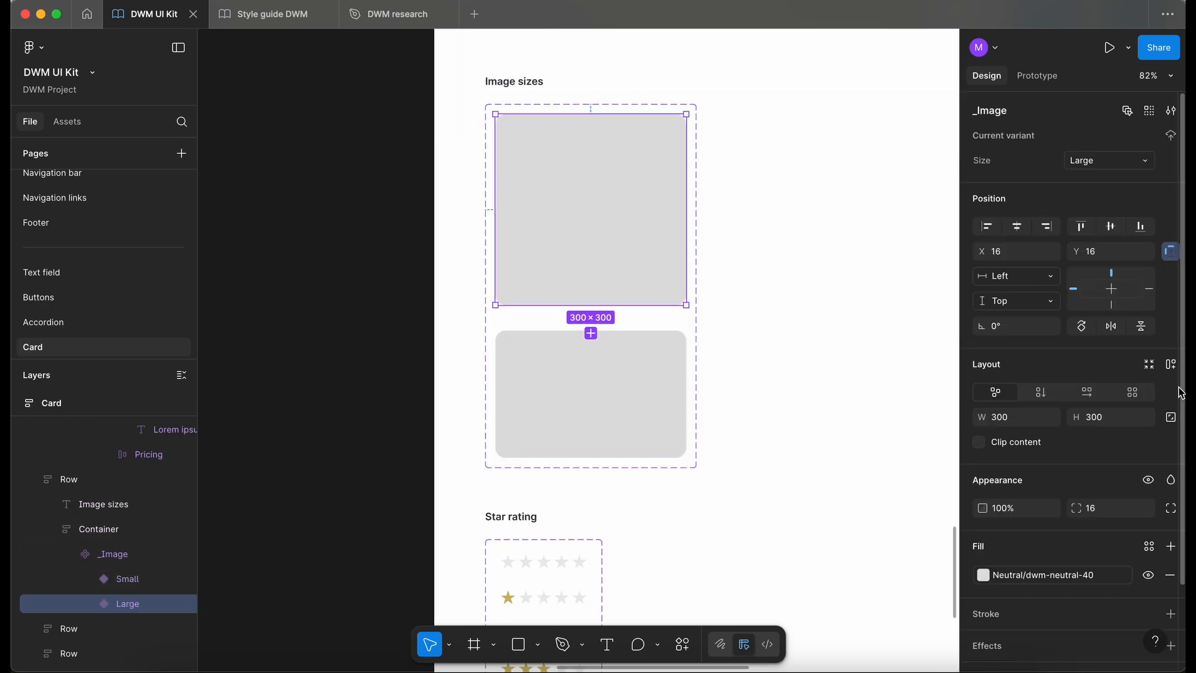
click(1171, 364)
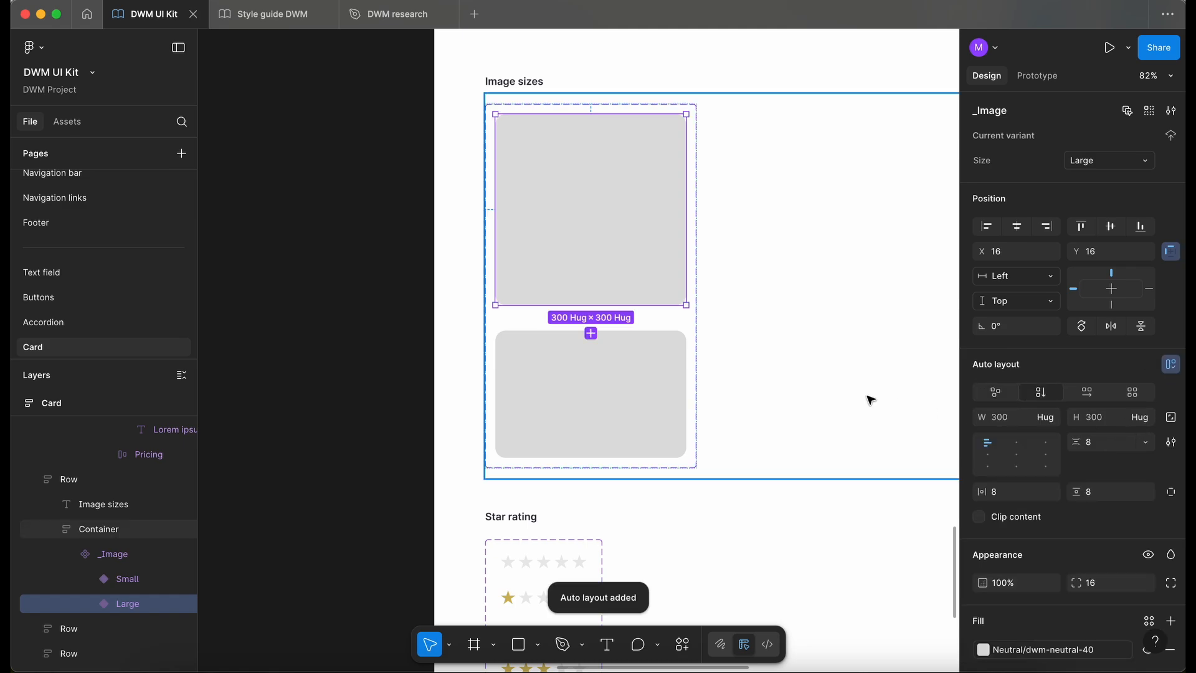
click(1146, 418)
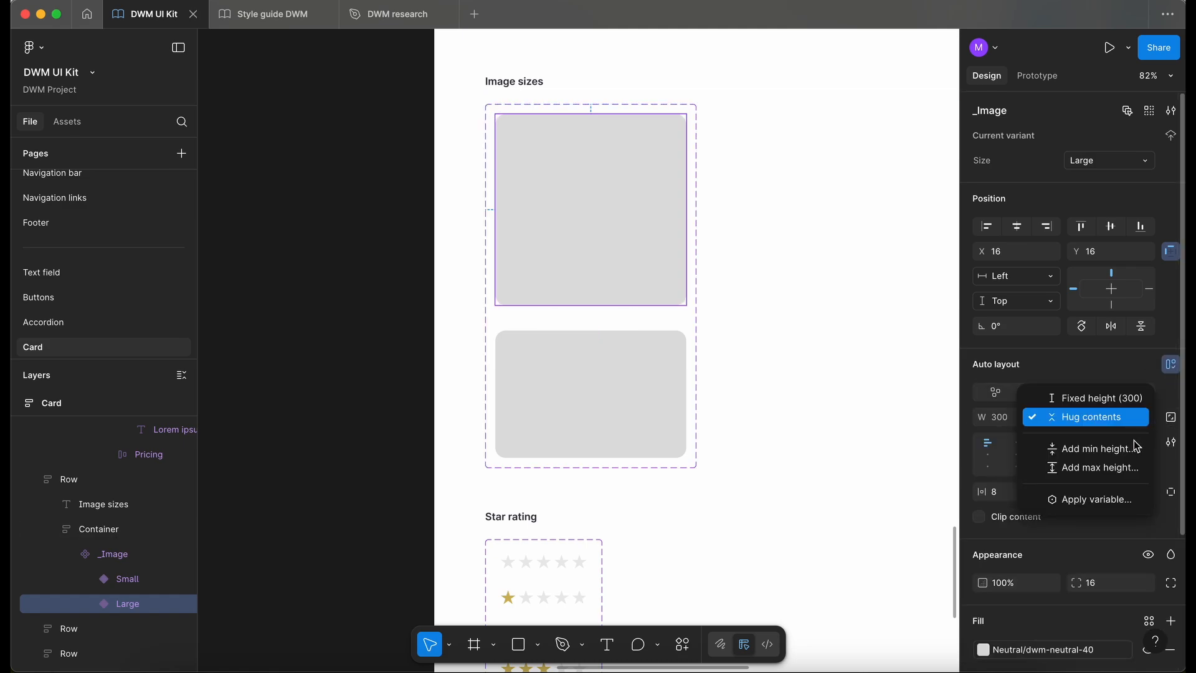
click(1126, 449)
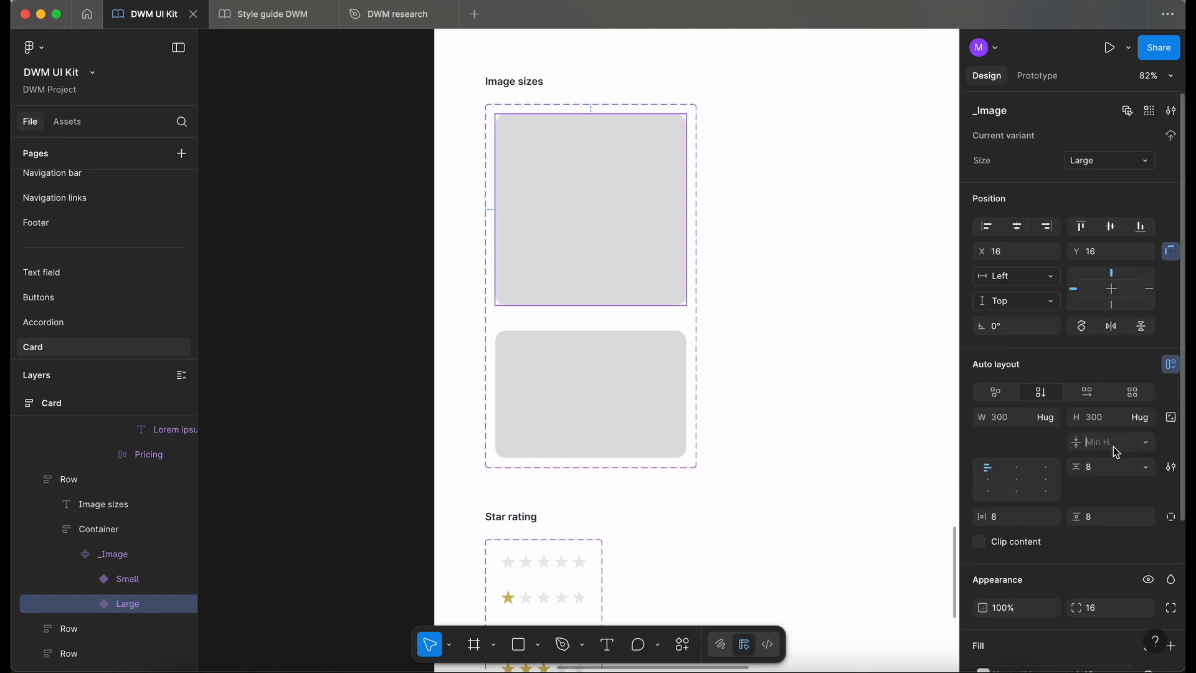
text(300)
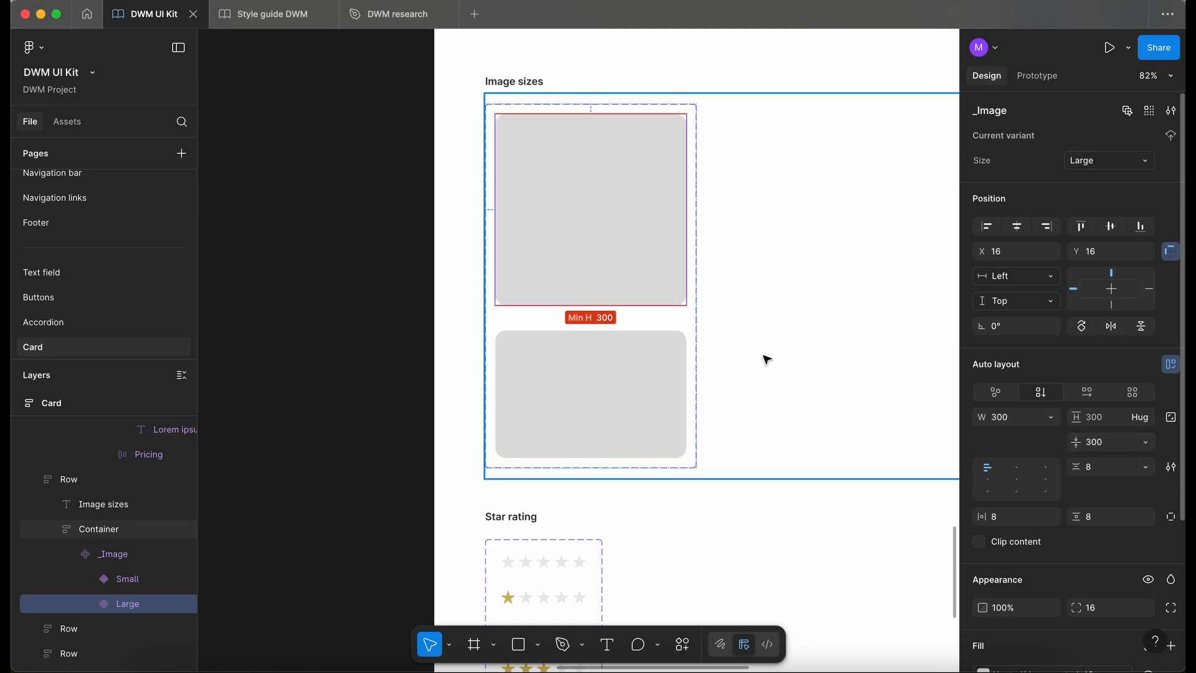
- Add auto layout to the Small variant of the _Image component and give it a minimum height of 200
click(597, 393)
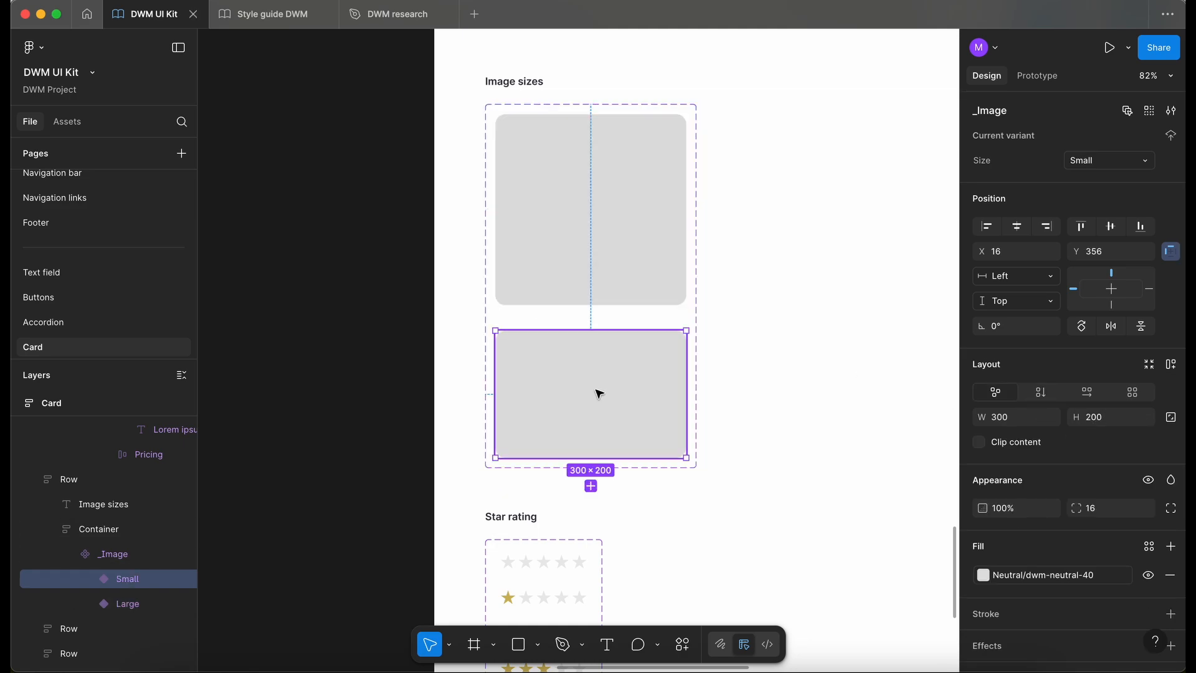
click(1170, 369)
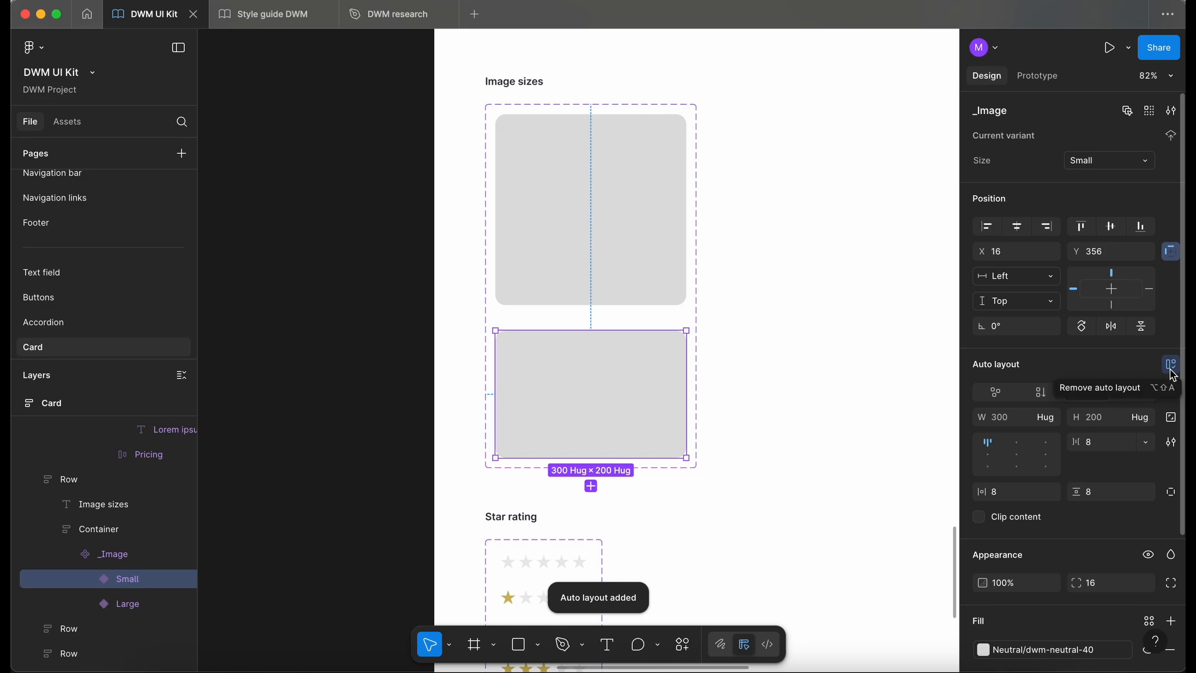
click(1147, 418)
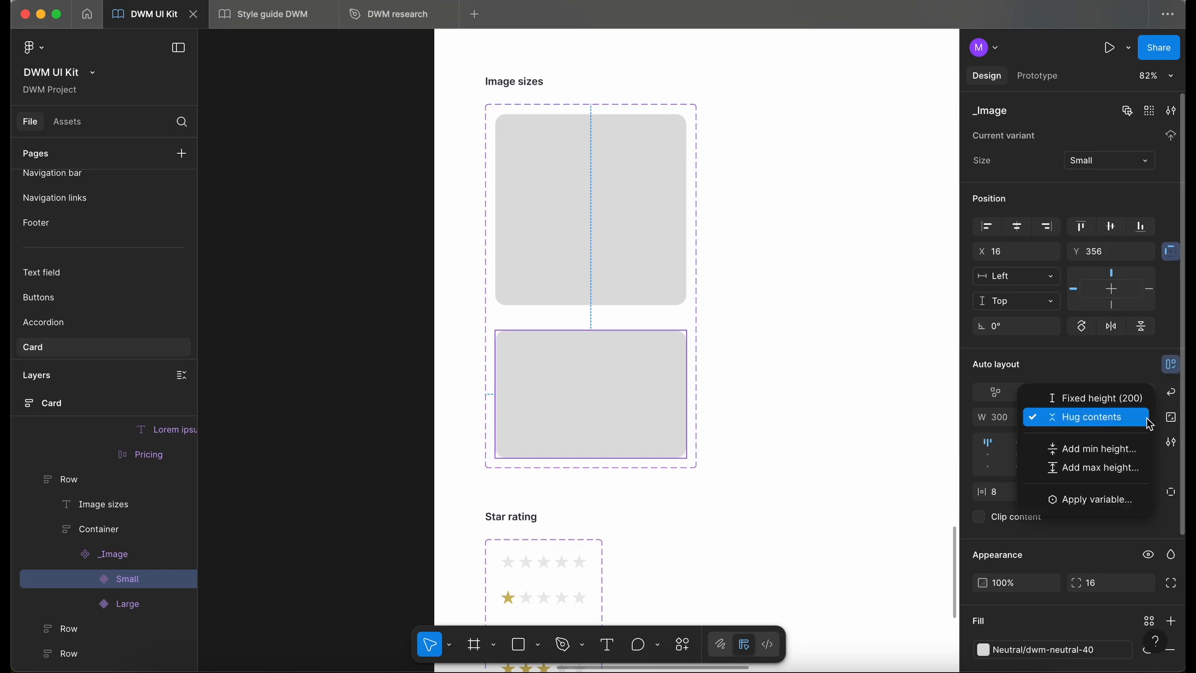
click(1128, 451)
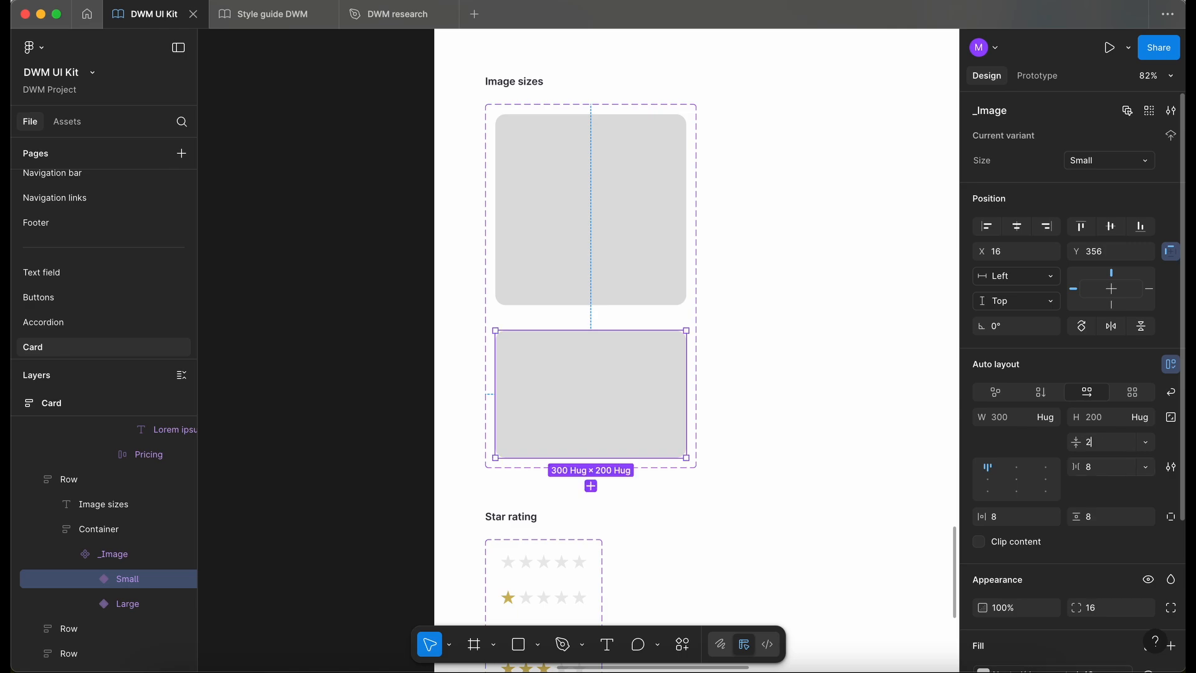
click(329, 371)
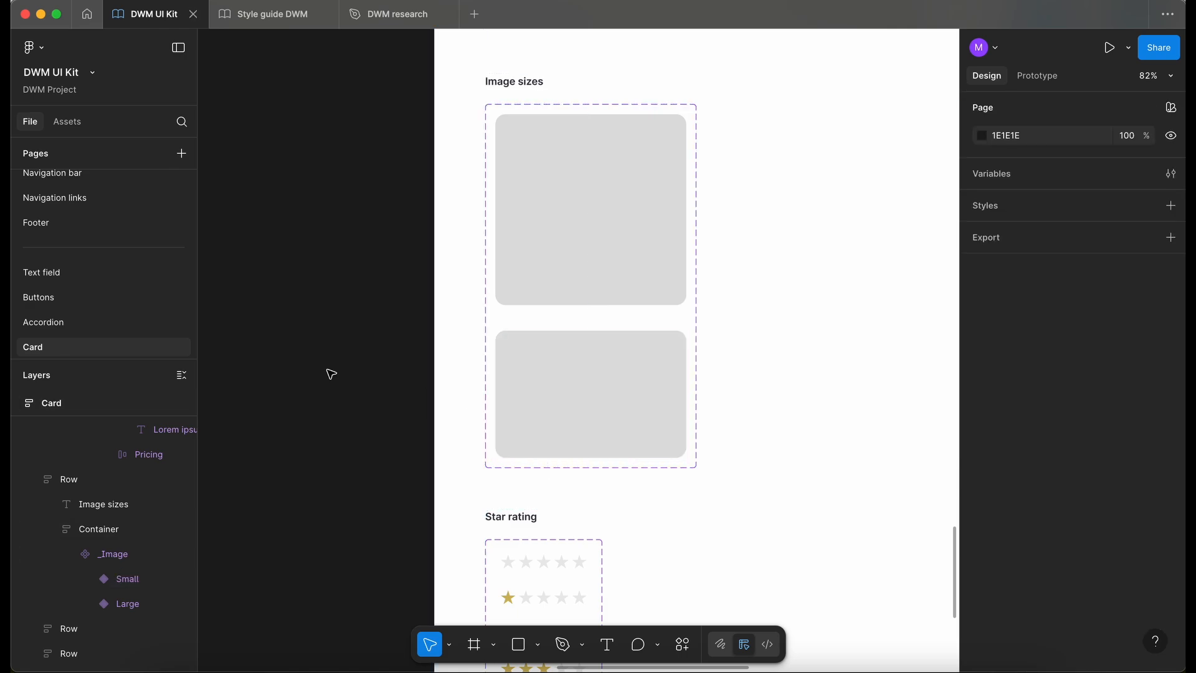
- Test the image size on the Testing card by switching it to Large, to Small and back to Large
scroll(330, 374, down, 5)
scroll(330, 373, down, 10)
scroll(349, 355, up, 2)
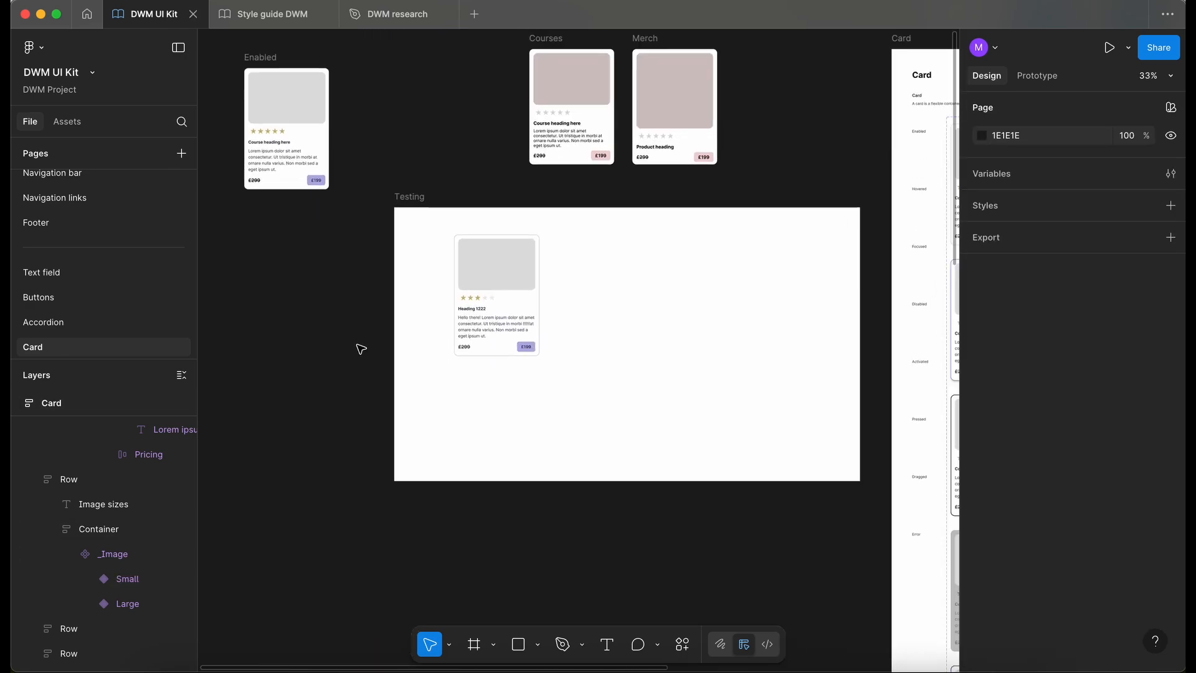
scroll(480, 284, up, 3)
click(492, 259)
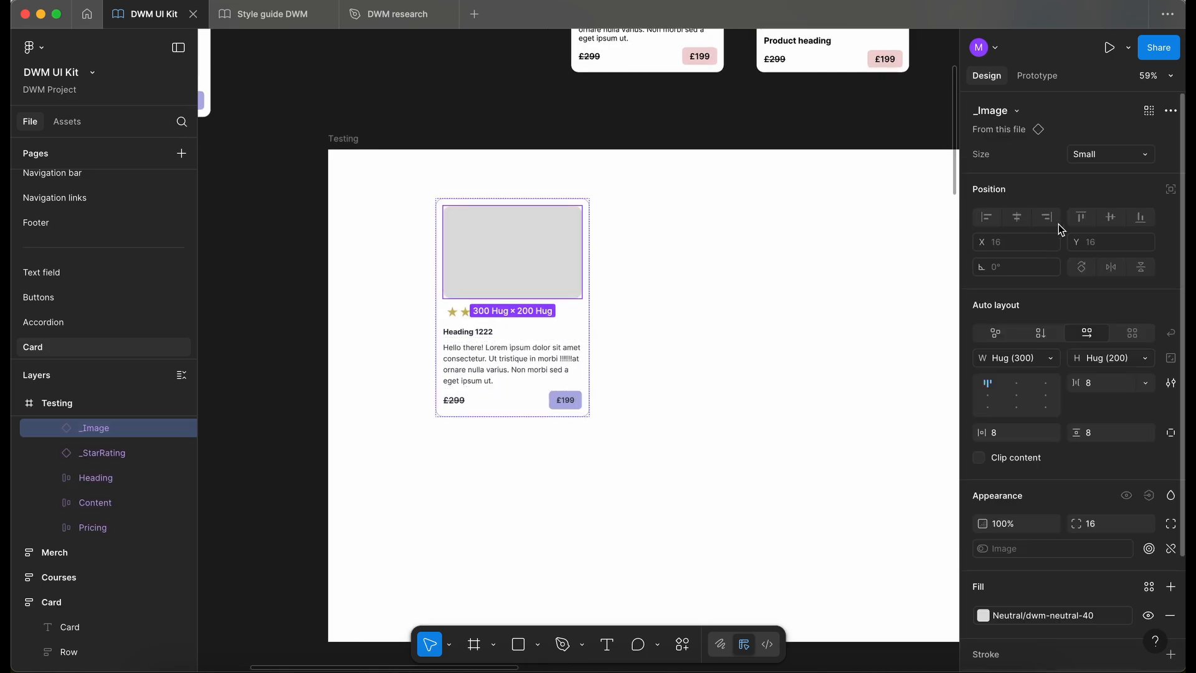
click(1085, 157)
click(1085, 134)
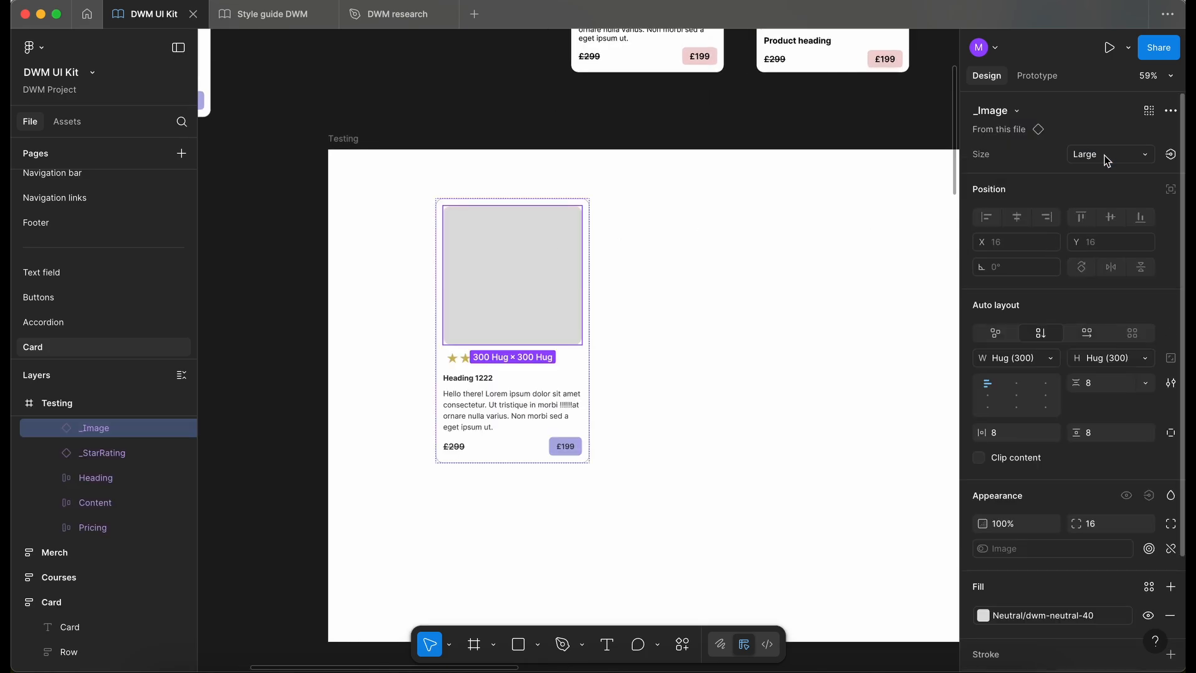
click(1106, 158)
click(1086, 175)
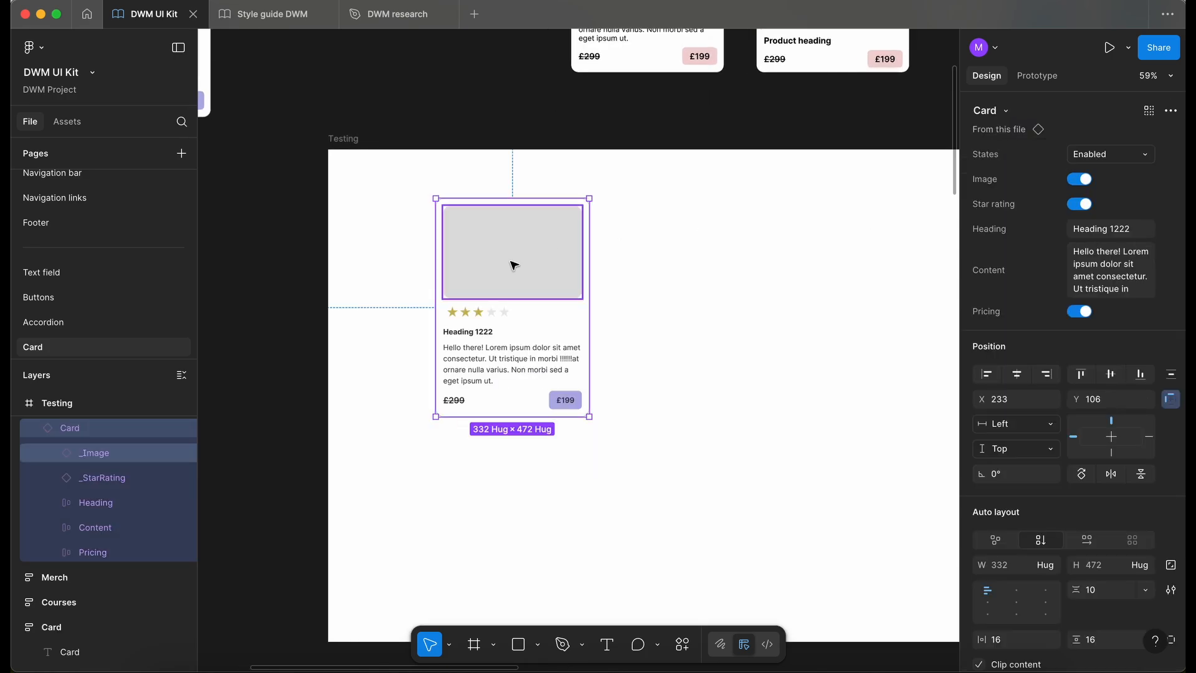
click(1104, 149)
click(1091, 135)
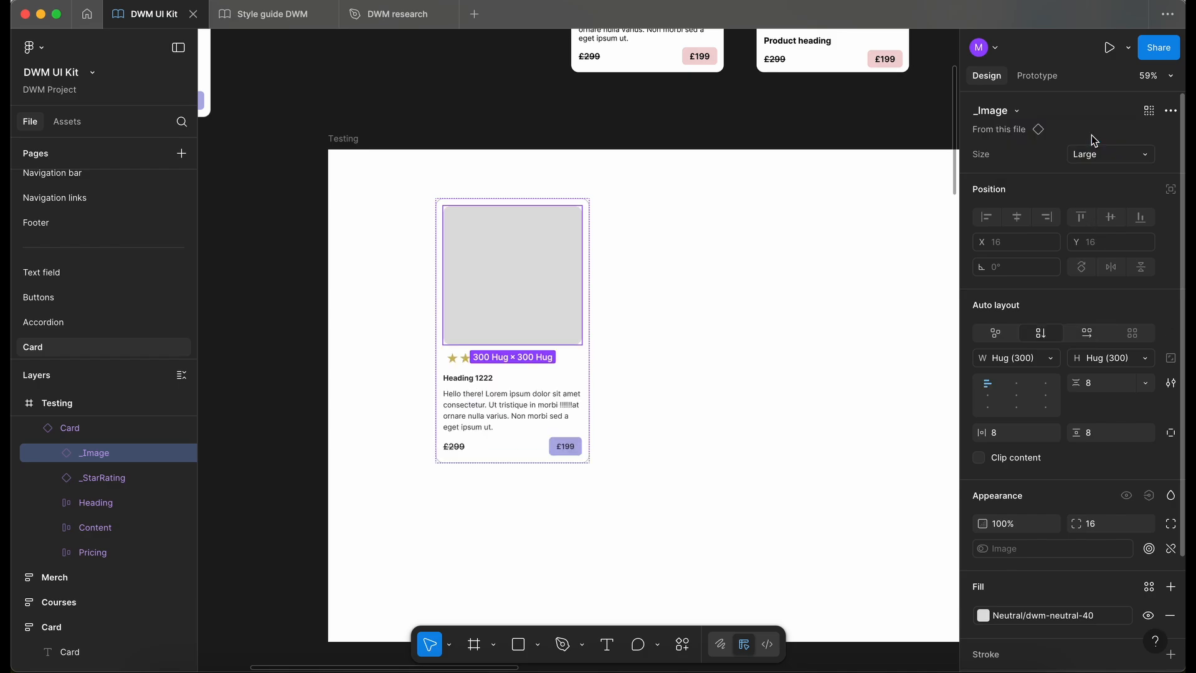
click(746, 252)
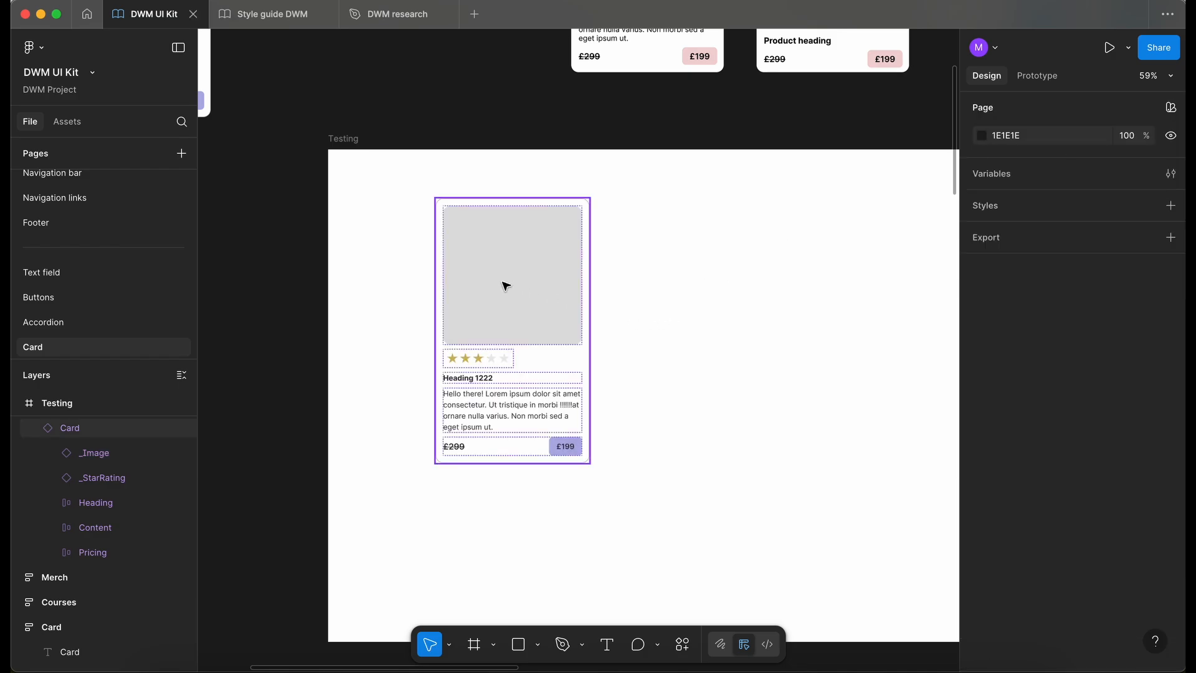
- Delete the loose Enabled, Courses and Merch frames above the Testing frame
scroll(419, 355, down, 5)
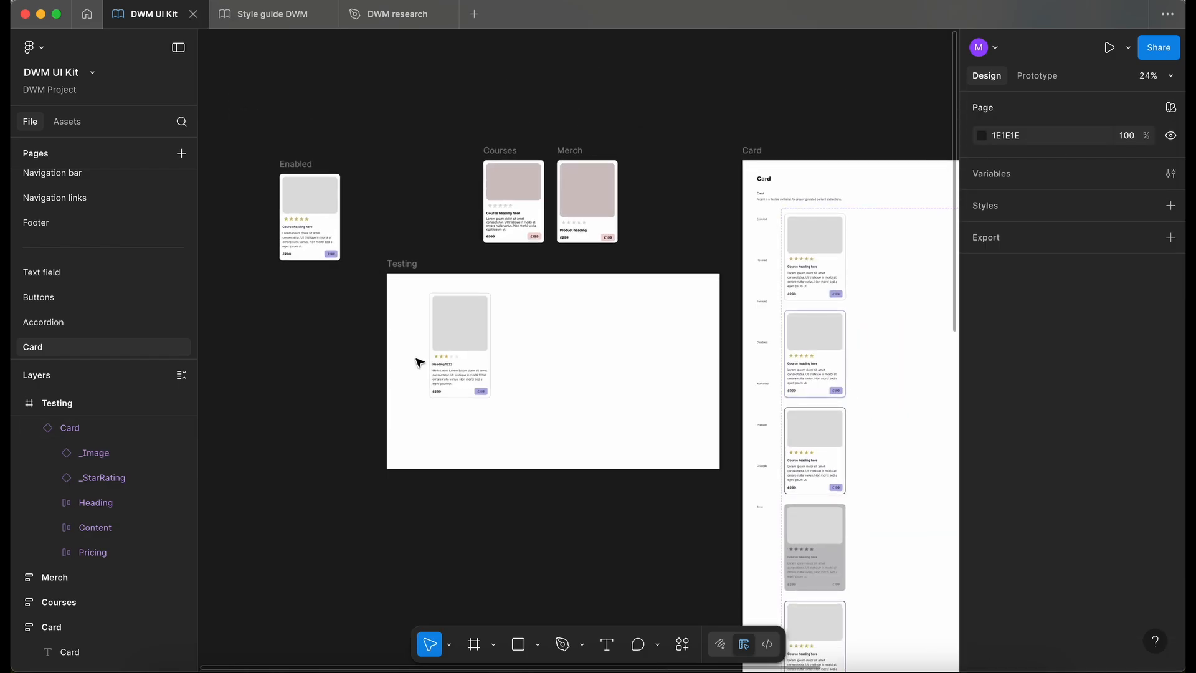
scroll(419, 362, down, 10)
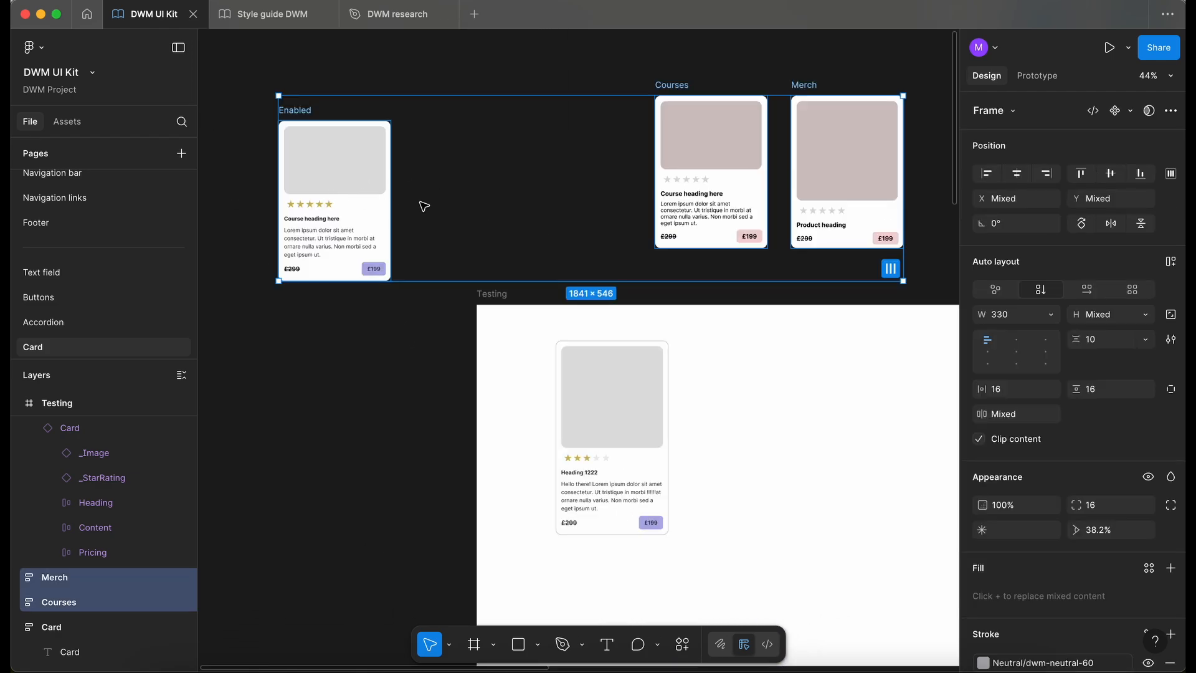
key(Delete)
scroll(552, 267, down, 3)
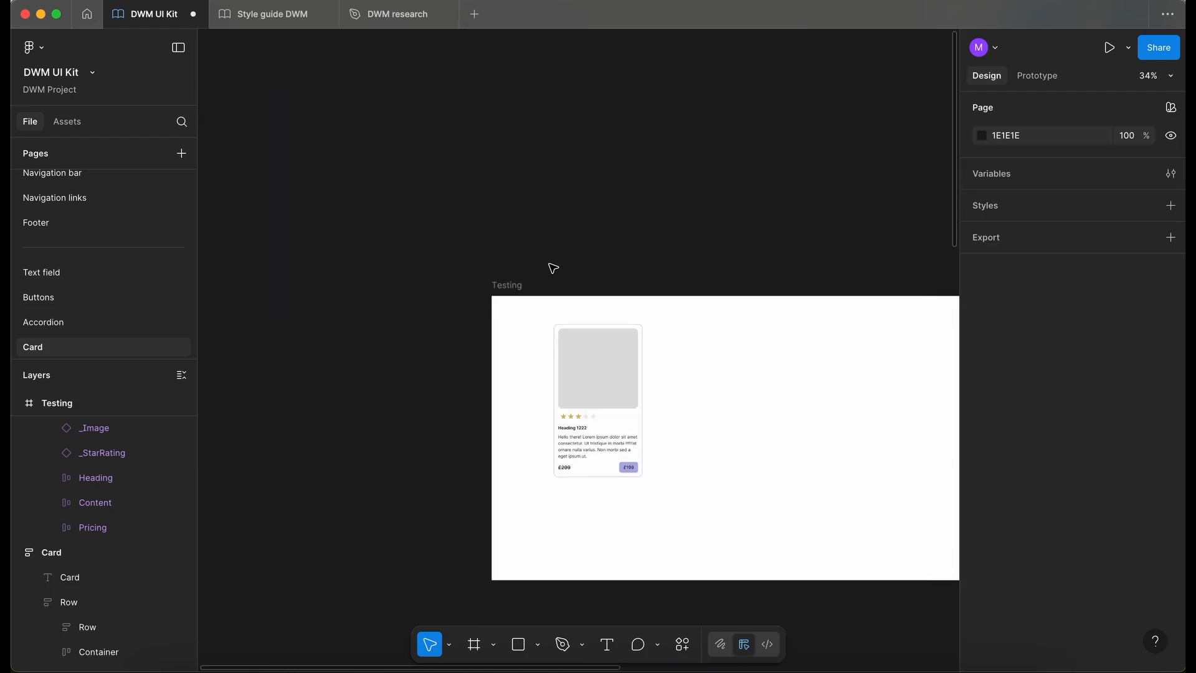
- Delete the Testing frame and select the Card component set on the documentation page
scroll(513, 257, right, 5)
click(274, 203)
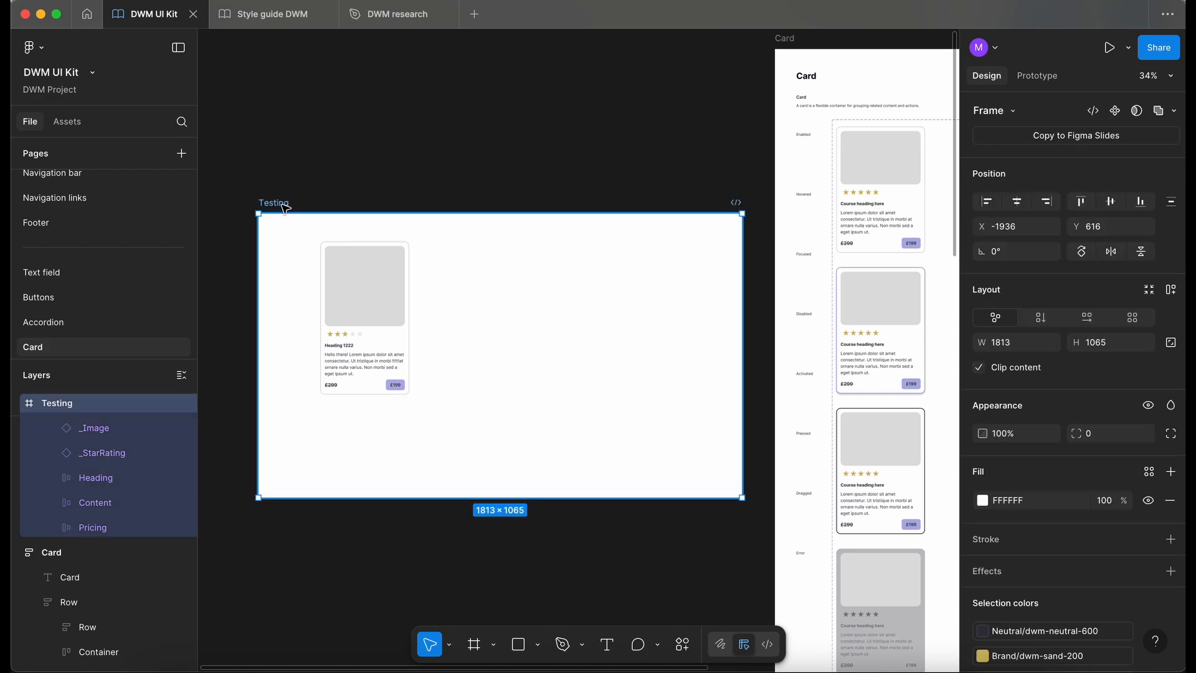
key(Delete)
key(shift+1)
click(681, 176)
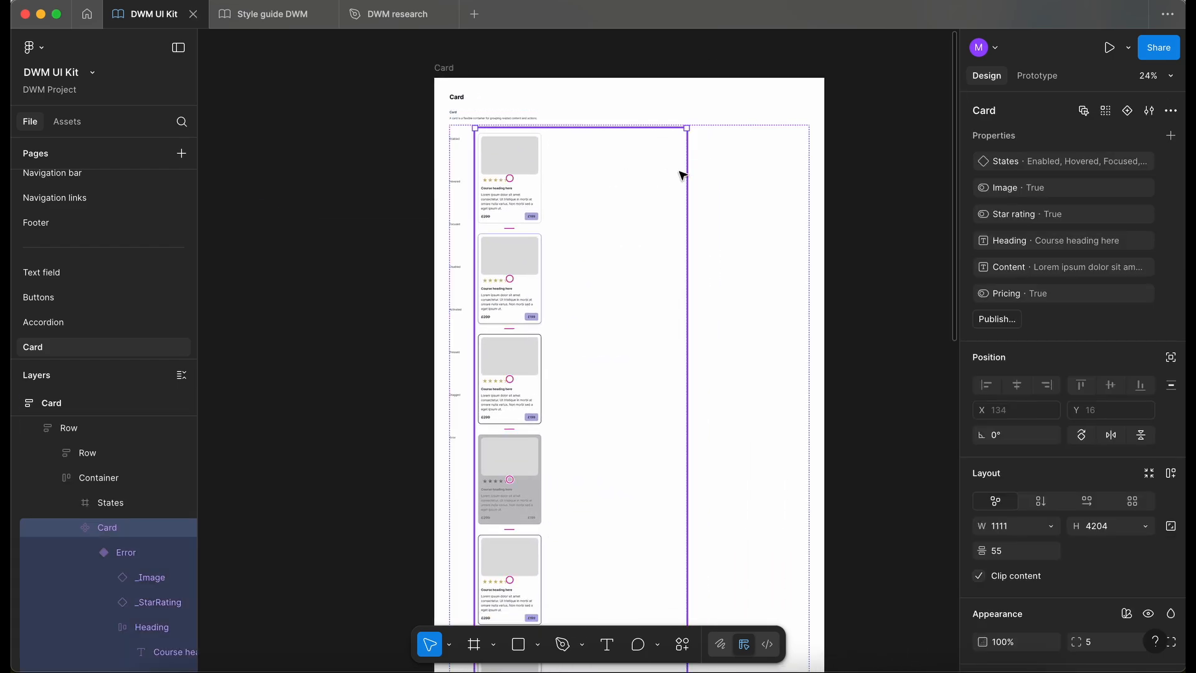
- Narrow the Card component set on the documentation page to a width of 525
drag(686, 175, 574, 172)
scroll(419, 147, up, 5)
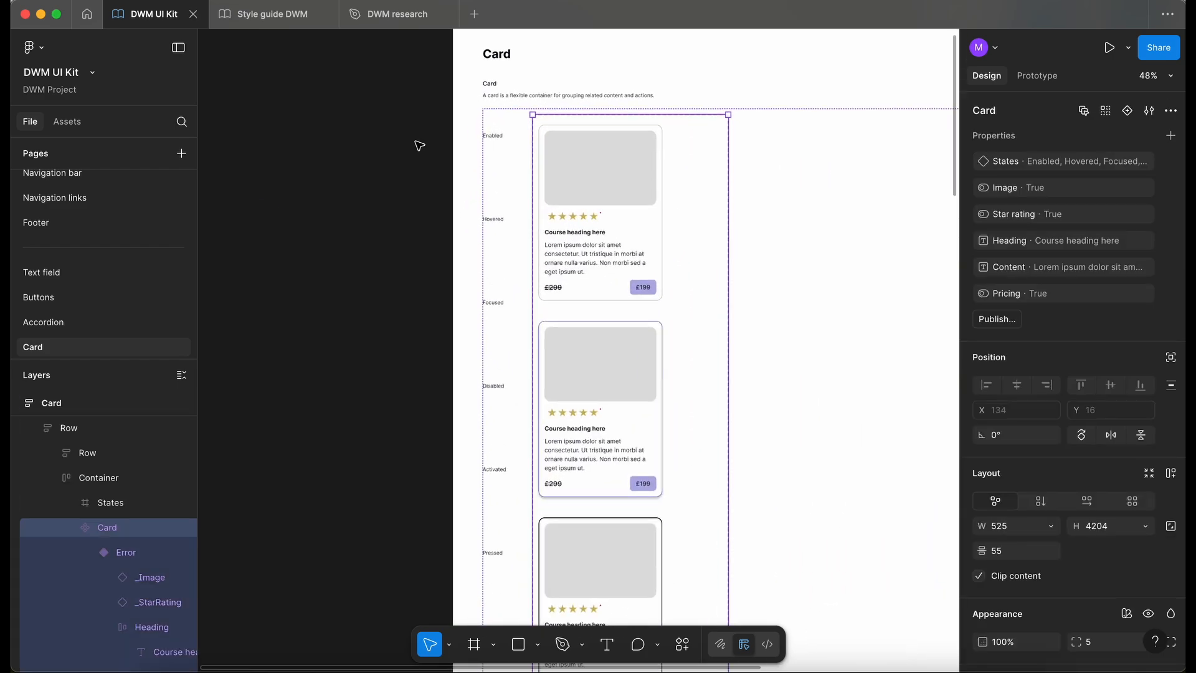
- Review the Card documentation page with the interface hidden, from the state variants down to the image sizes, star ratings and price tags
key(super+backslash)
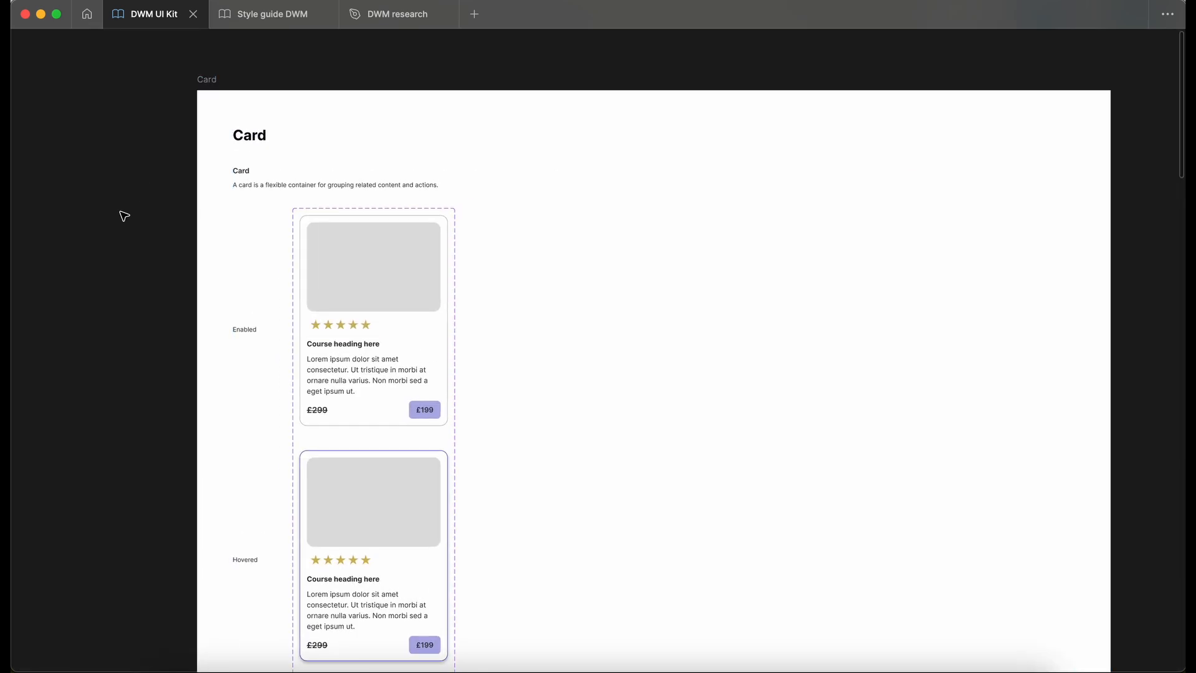
scroll(123, 213, down, 1)
scroll(122, 213, right, 1)
scroll(203, 147, up, 2)
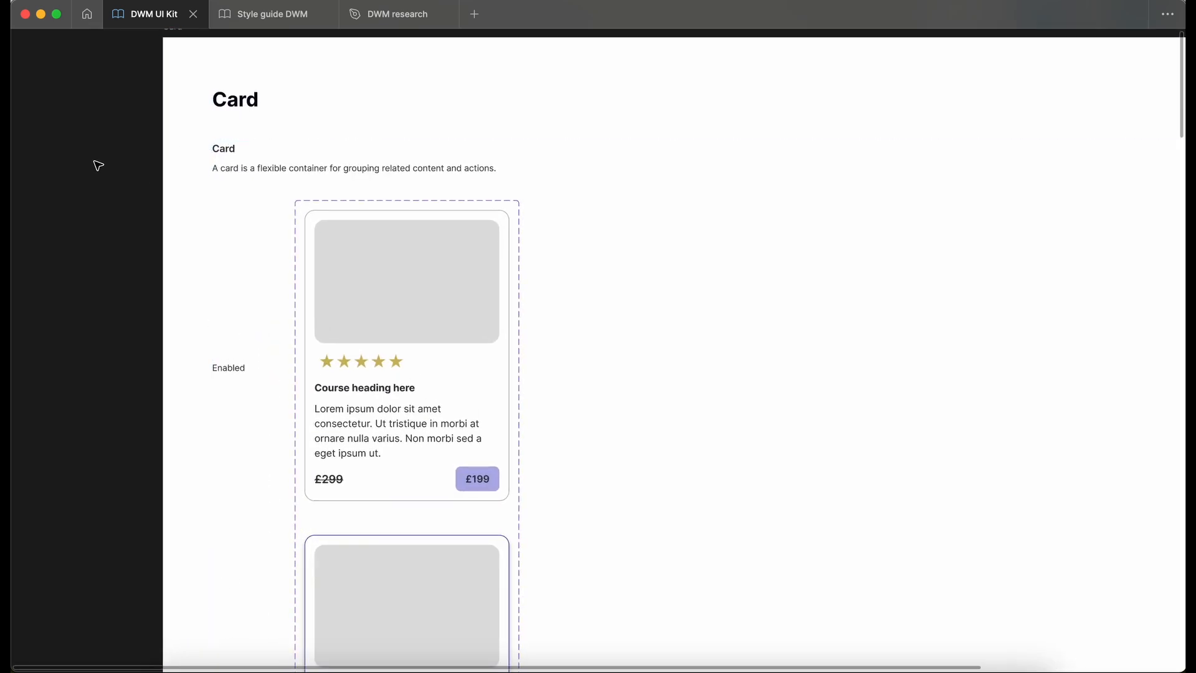
scroll(95, 165, down, 2)
scroll(97, 165, down, 3)
scroll(98, 165, down, 7)
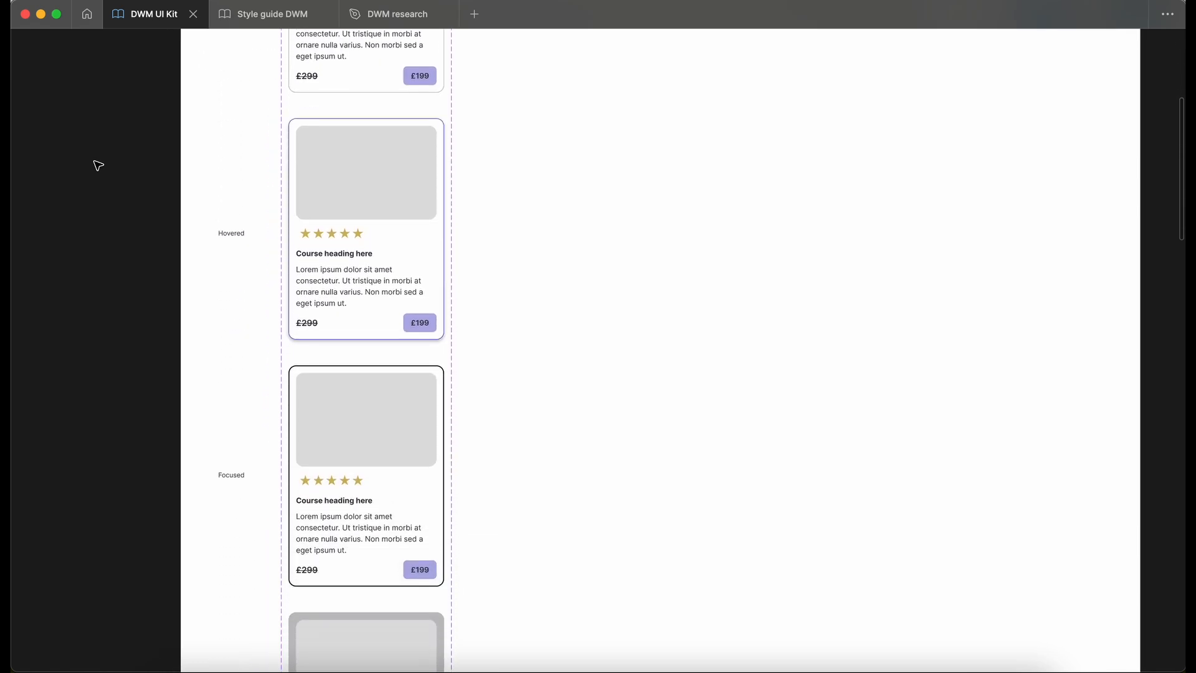
scroll(98, 165, left, 1)
scroll(97, 165, down, 12)
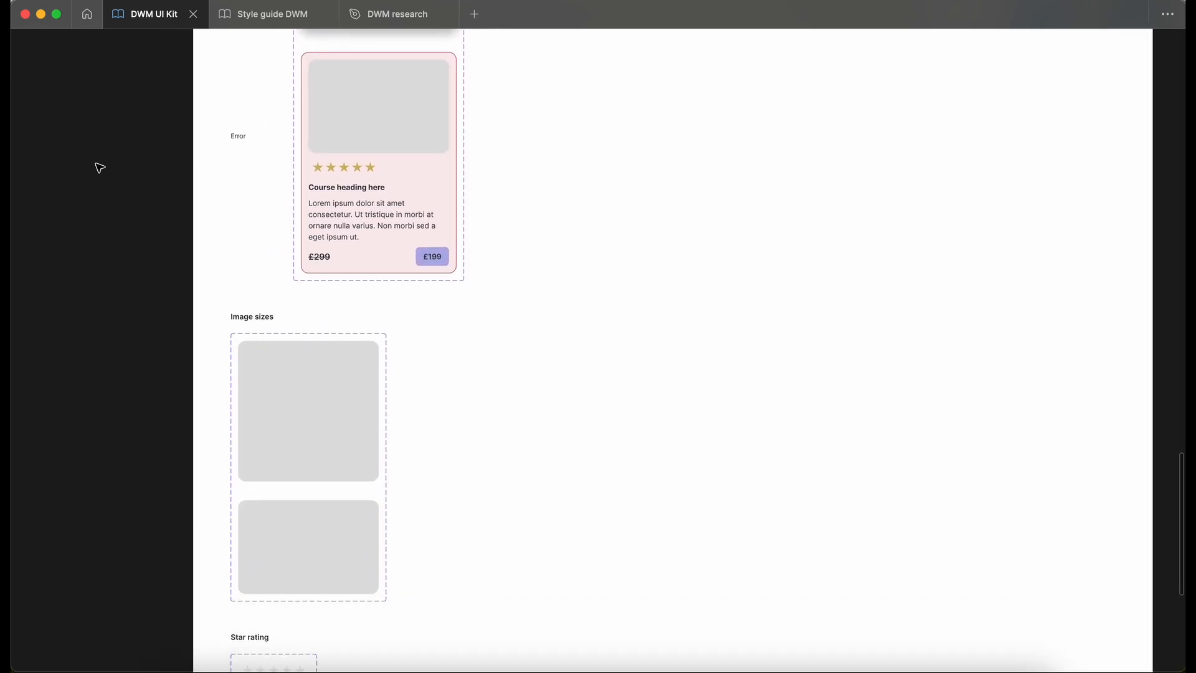
scroll(99, 168, right, 1)
scroll(182, 283, down, 4)
scroll(181, 283, left, 1)
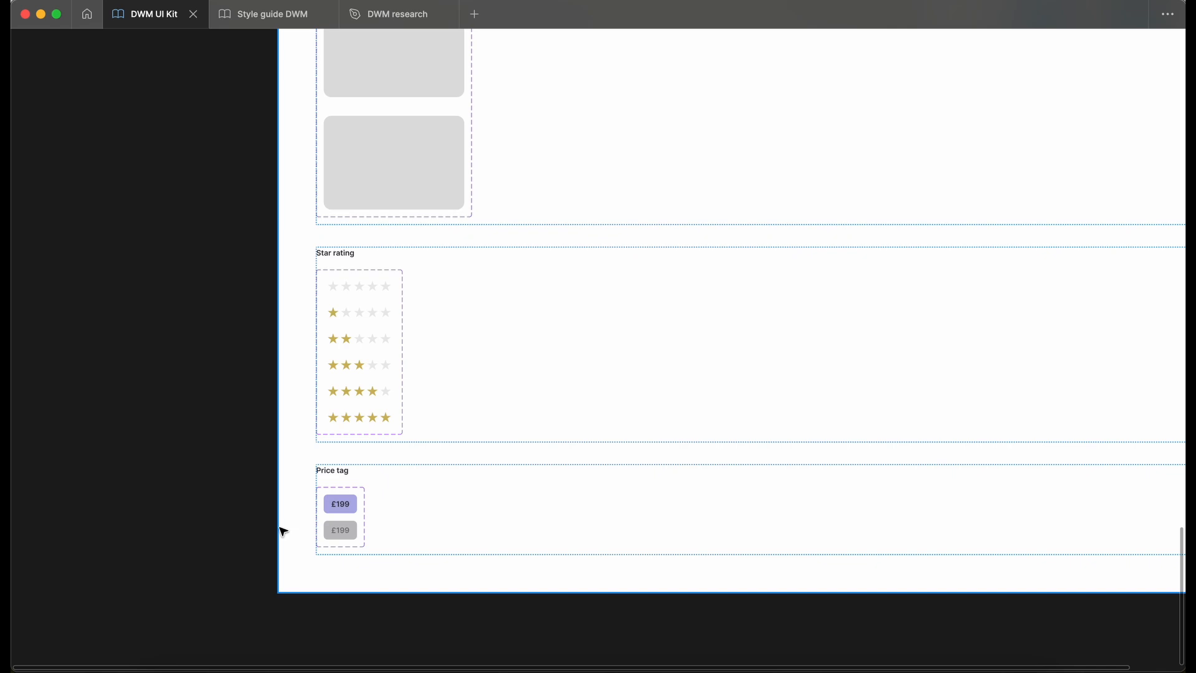
key(ctrl+backslash)
- Collapse the Card documentation frame's layers and lock the frame
scroll(427, 376, down, 6)
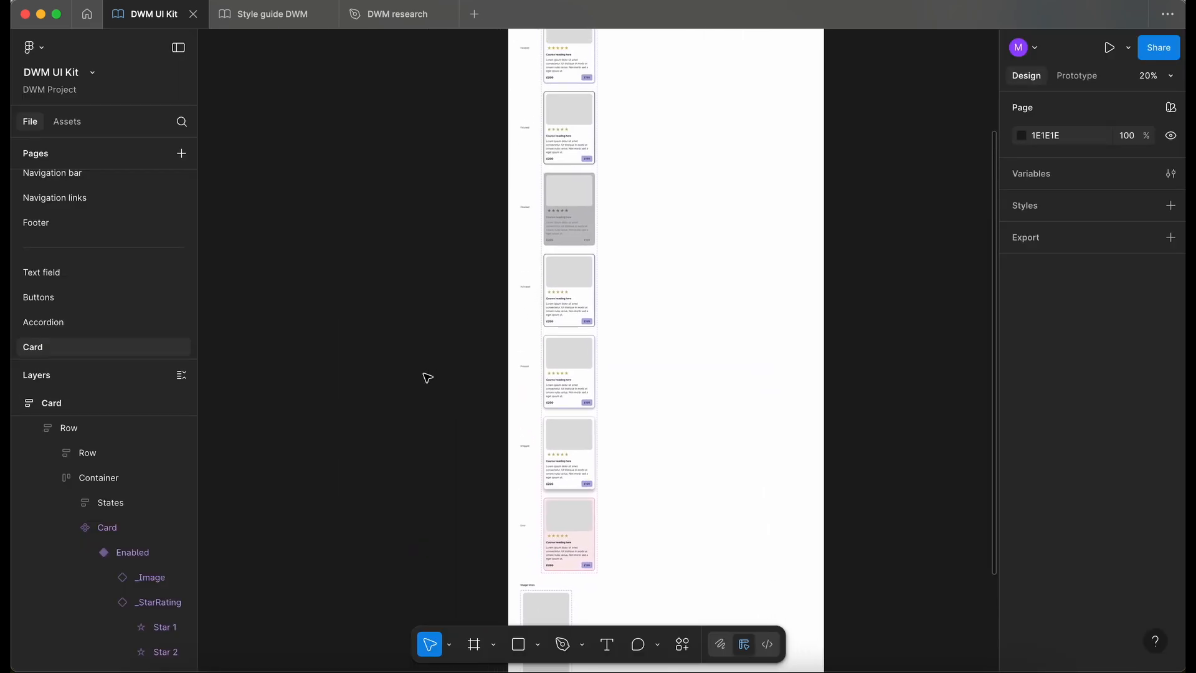
scroll(427, 377, down, 3)
scroll(42, 462, up, 1)
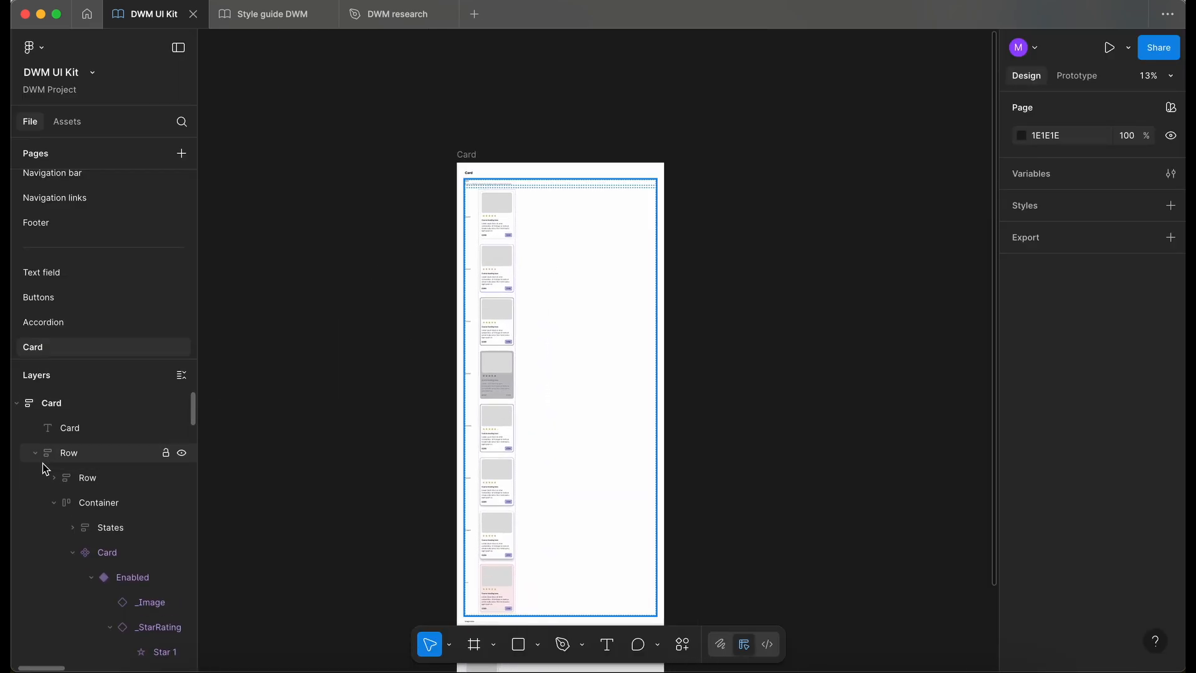
click(17, 403)
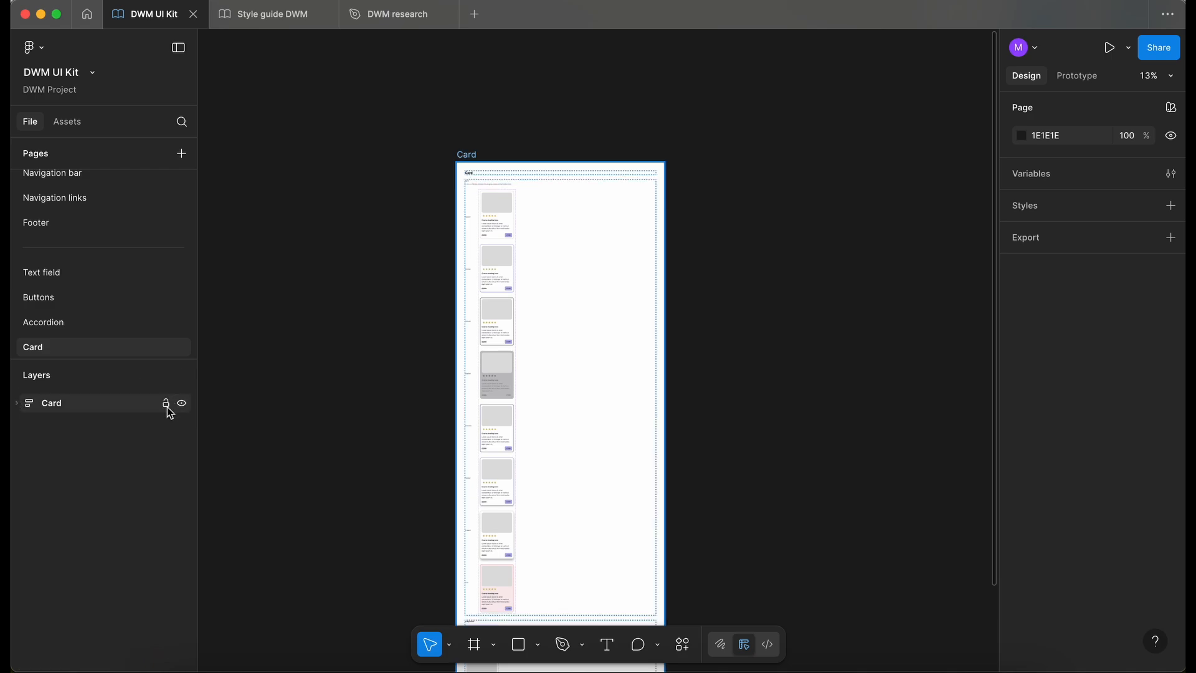
click(166, 404)
- Publish the Card component to the DWM UI Kit library with the description "Created new card component."
click(82, 122)
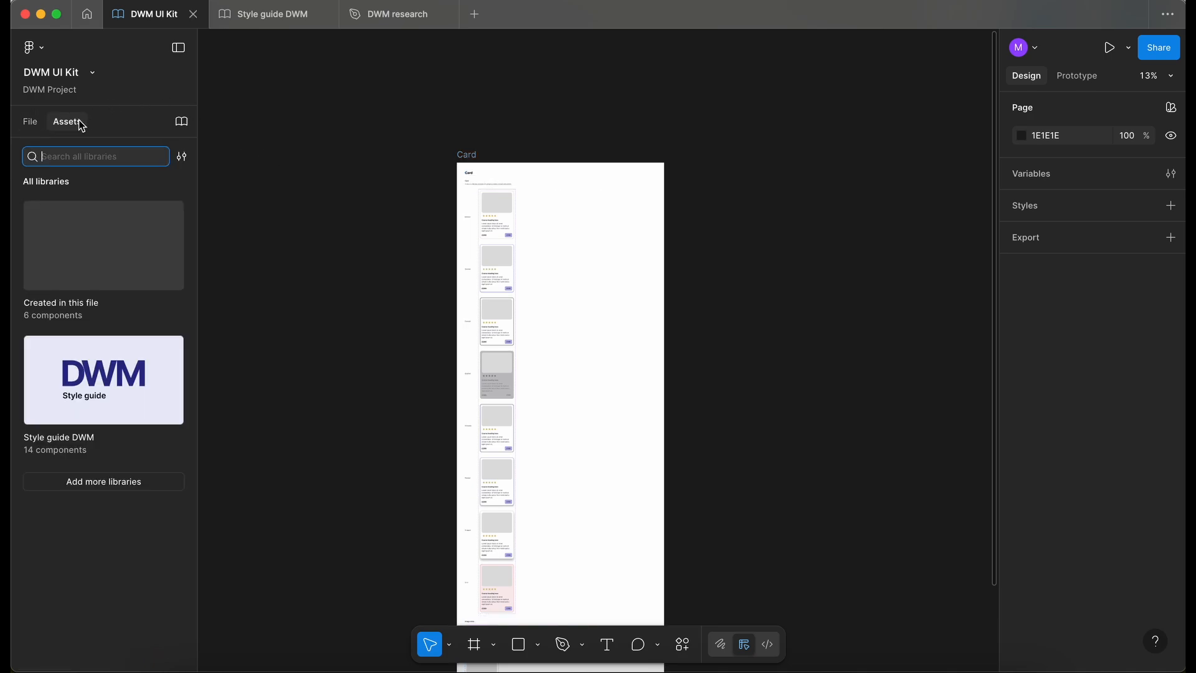
click(182, 122)
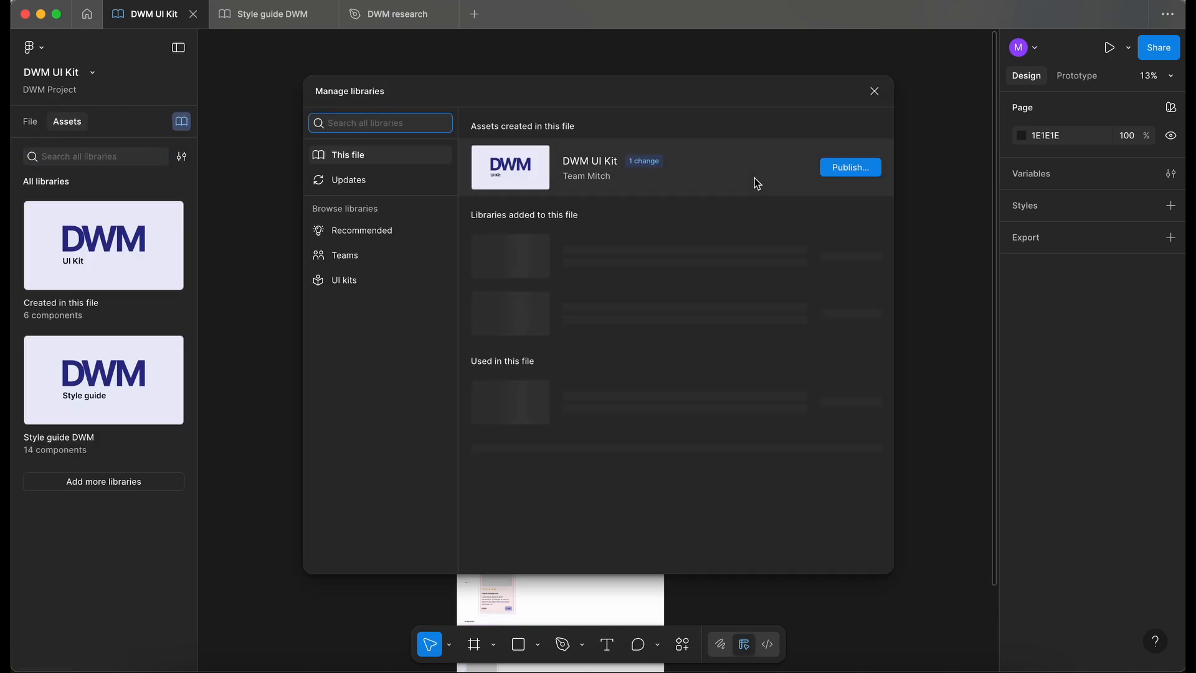
click(847, 169)
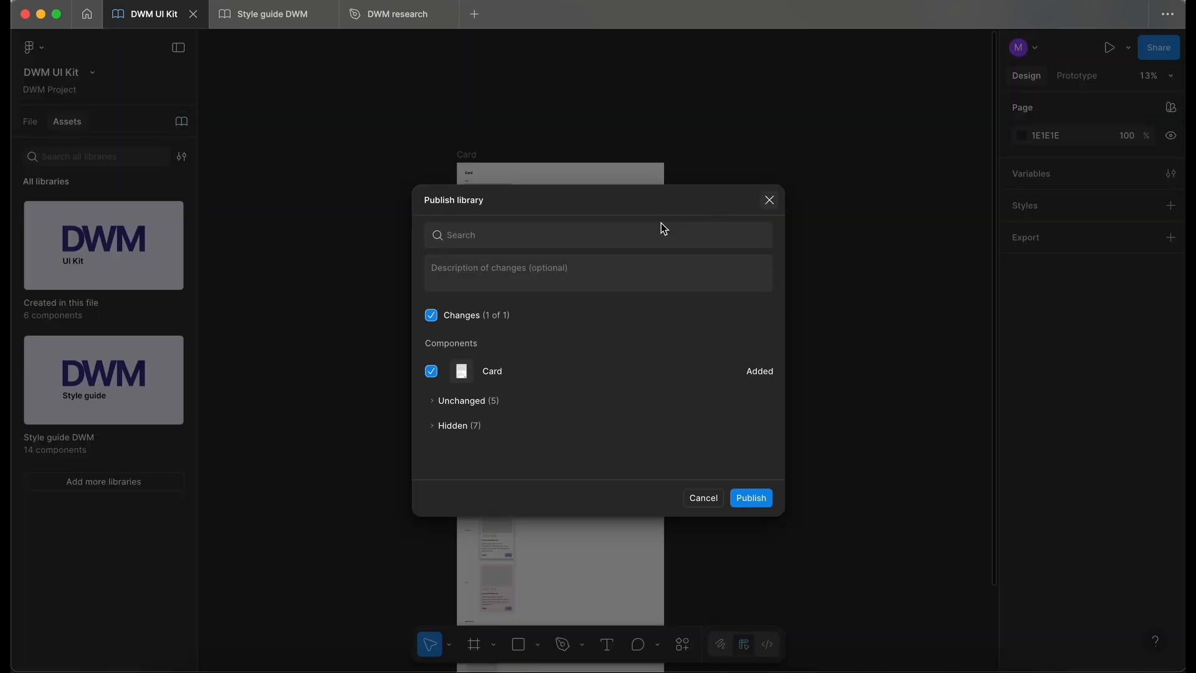
click(518, 265)
text(Crea)
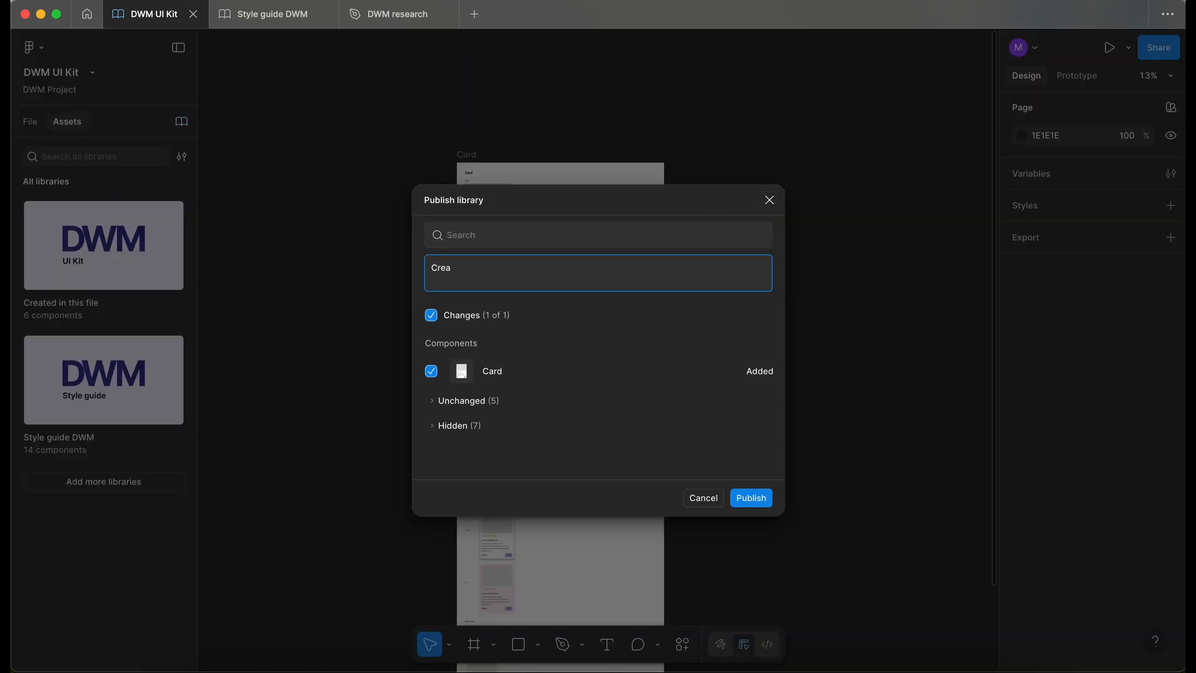
text(ted new card component.)
click(751, 498)
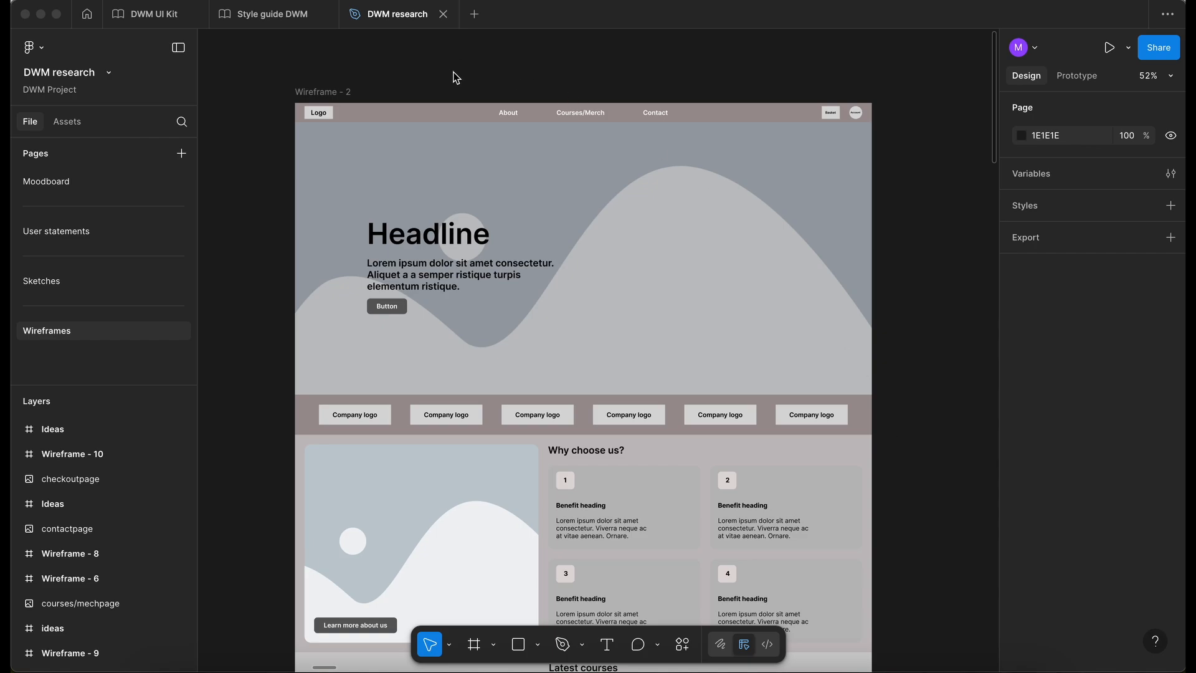
- Examine the navigation, hero and company logo sections of Wireframe - 2 in the DWM research file
click(550, 91)
scroll(551, 91, up, 3)
scroll(550, 90, down, 2)
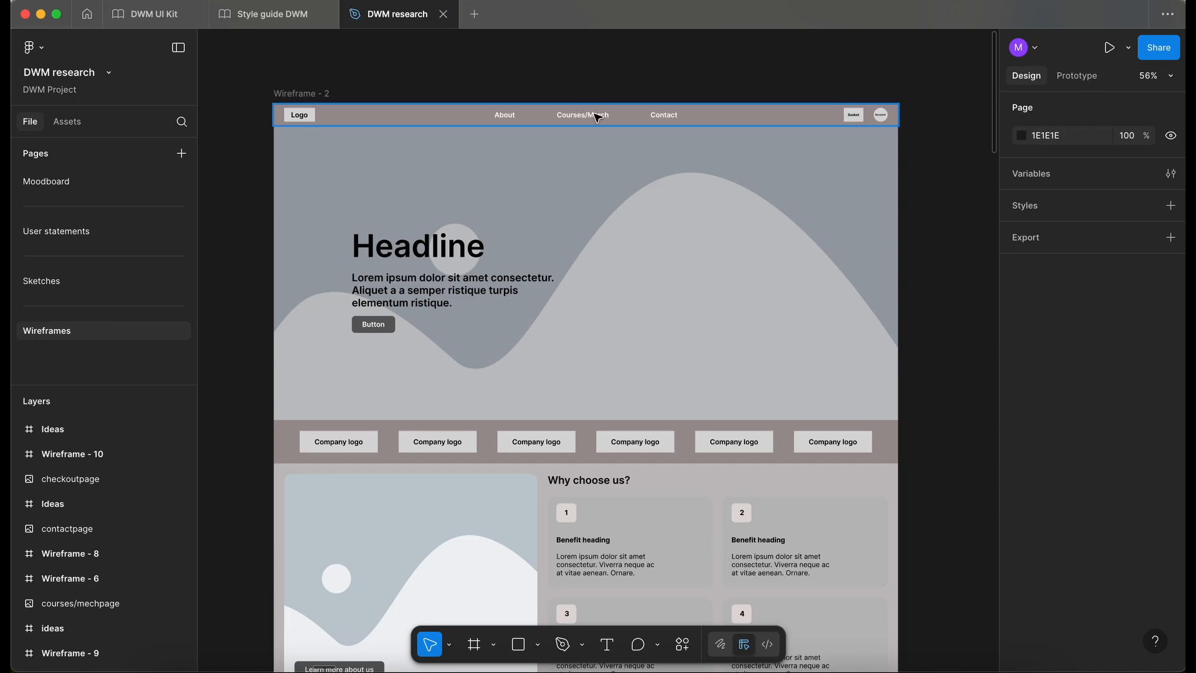
scroll(591, 240, down, 2)
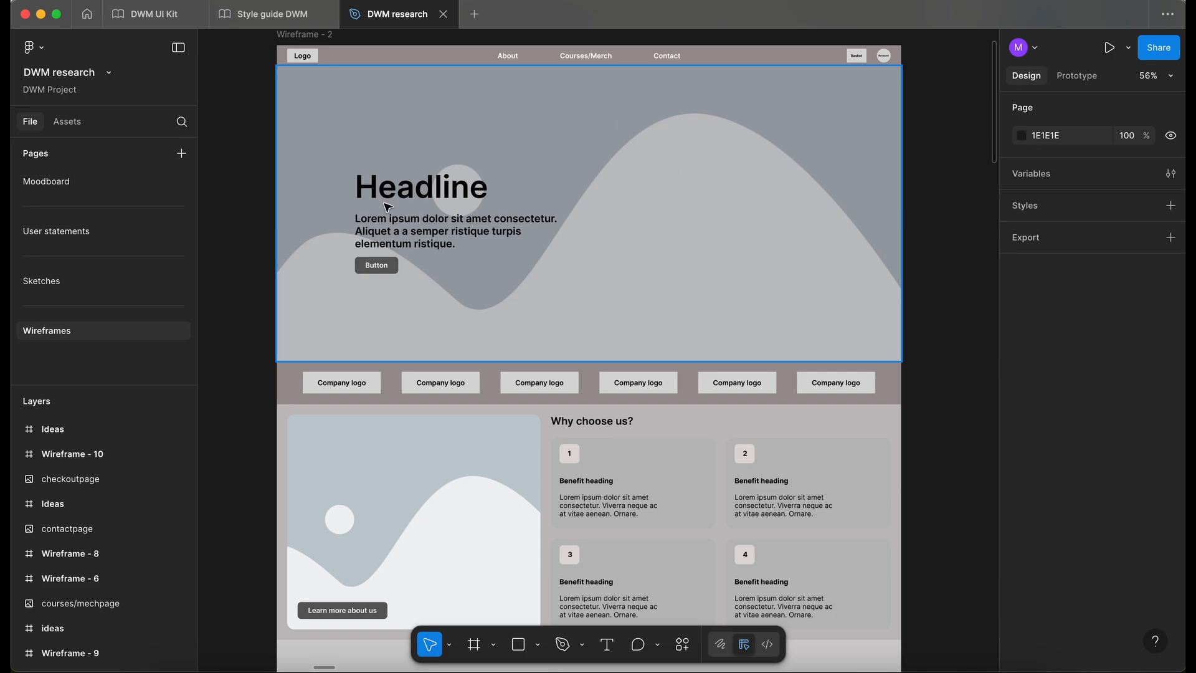
scroll(697, 272, down, 3)
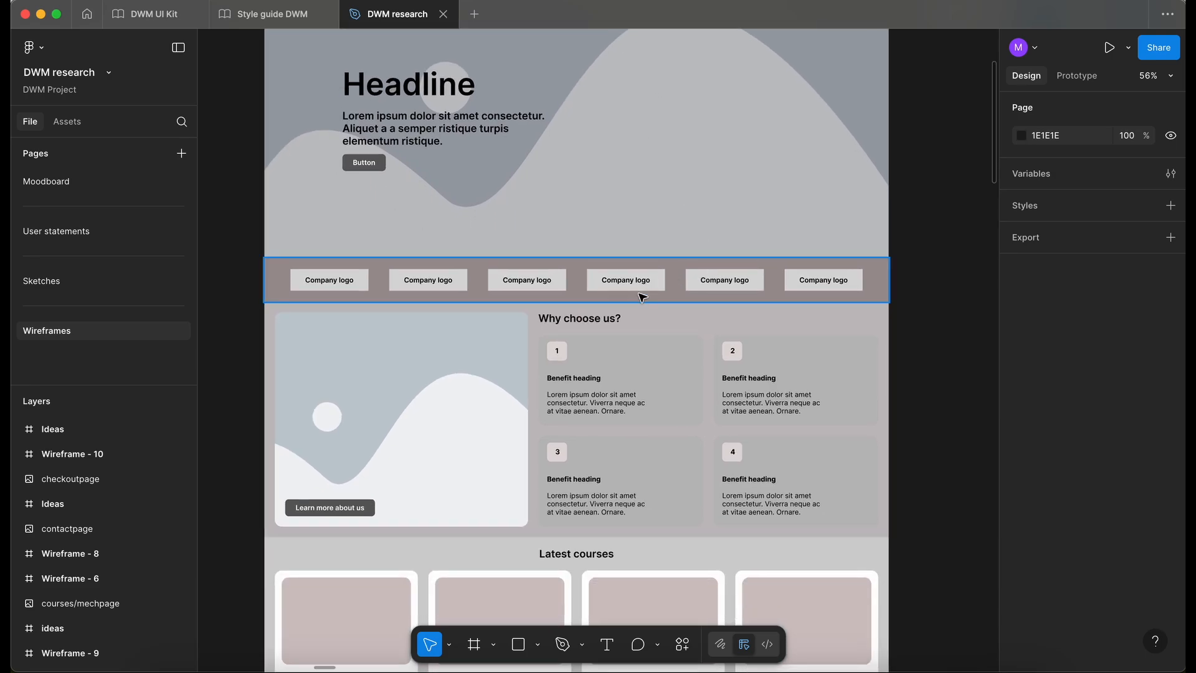
scroll(865, 295, down, 5)
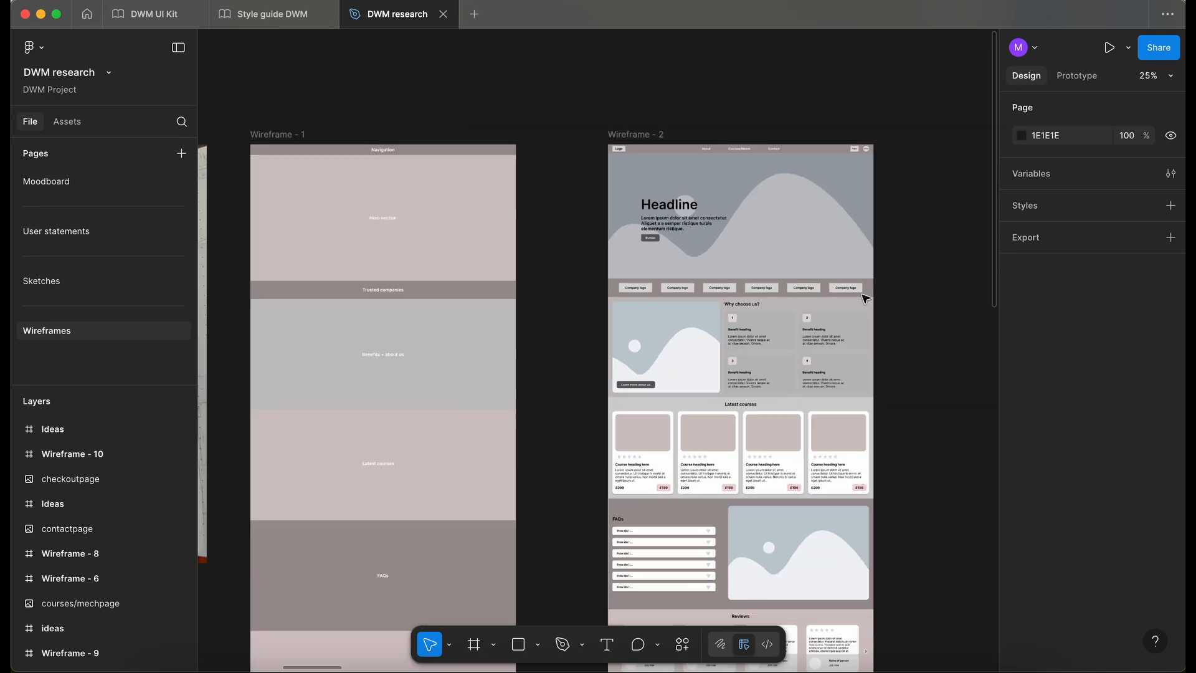
- Look over the About us and Courses/Merch wireframes for sections that repeat across pages
scroll(864, 296, right, 20)
scroll(865, 298, down, 2)
scroll(865, 296, right, 10)
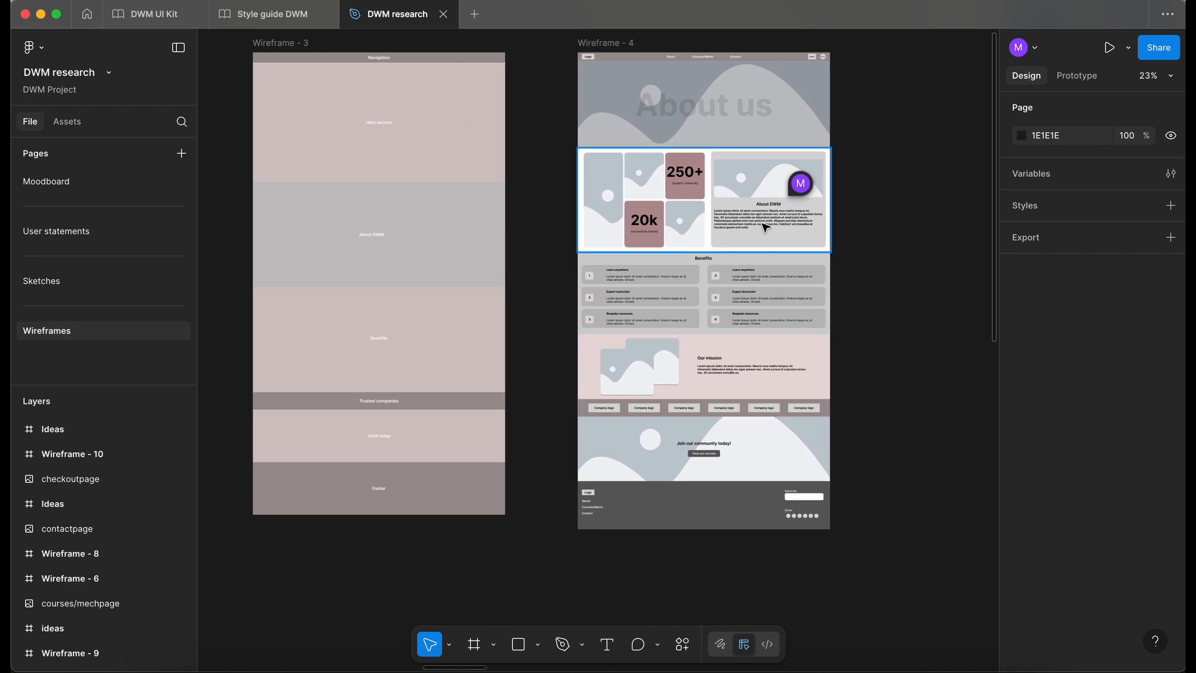
scroll(731, 168, right, 5)
scroll(654, 420, right, 20)
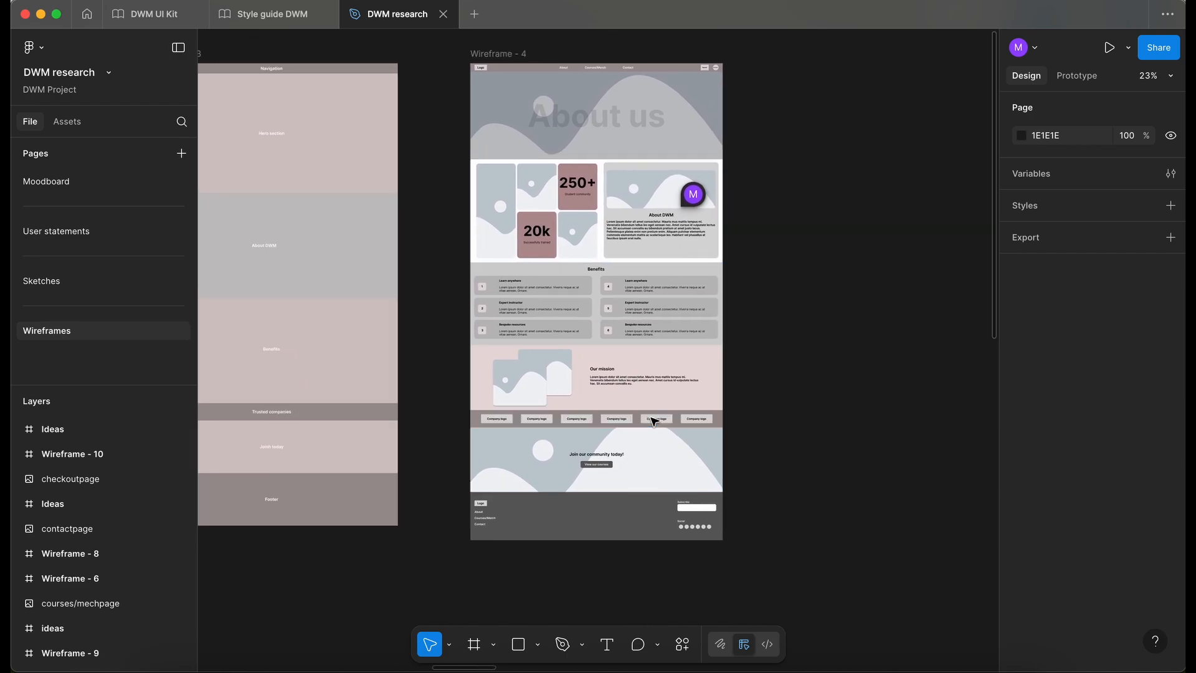
scroll(654, 422, right, 15)
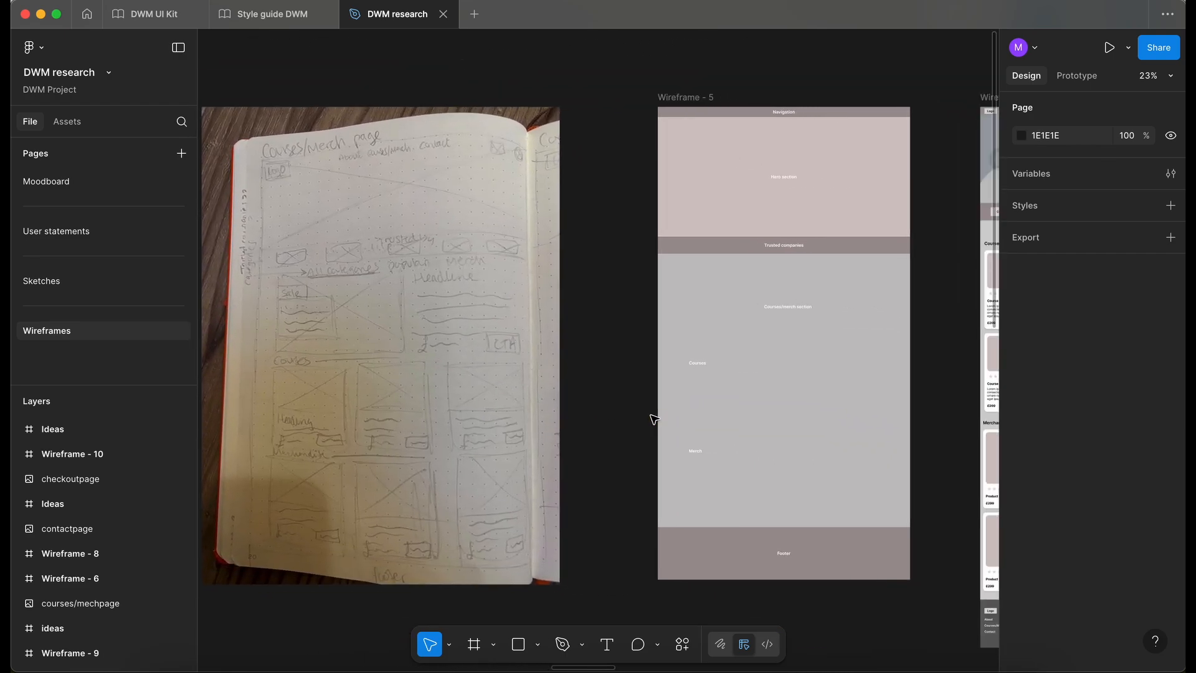
scroll(653, 419, right, 15)
scroll(652, 419, up, 3)
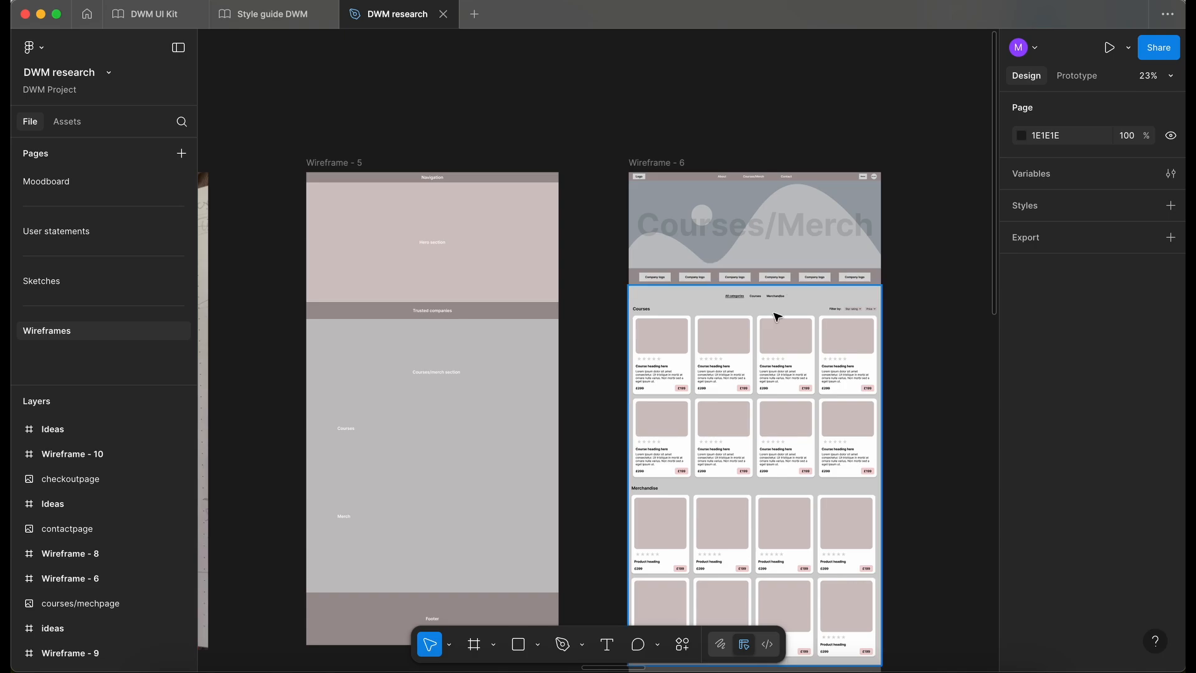
- Compare the "Why choose us?" section of Wireframe - 2 with the Benefits section of Wireframe - 4
scroll(777, 317, left, 20)
scroll(777, 317, down, 4)
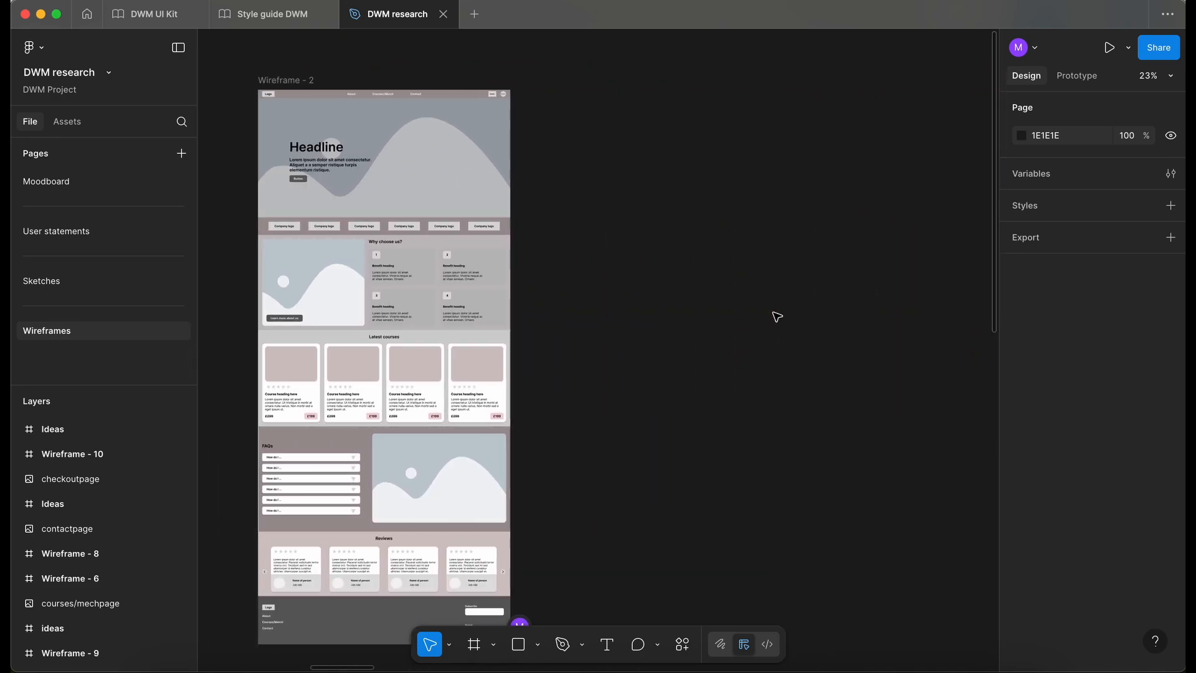
scroll(777, 317, left, 10)
ctrl+scroll(652, 147, up, 5)
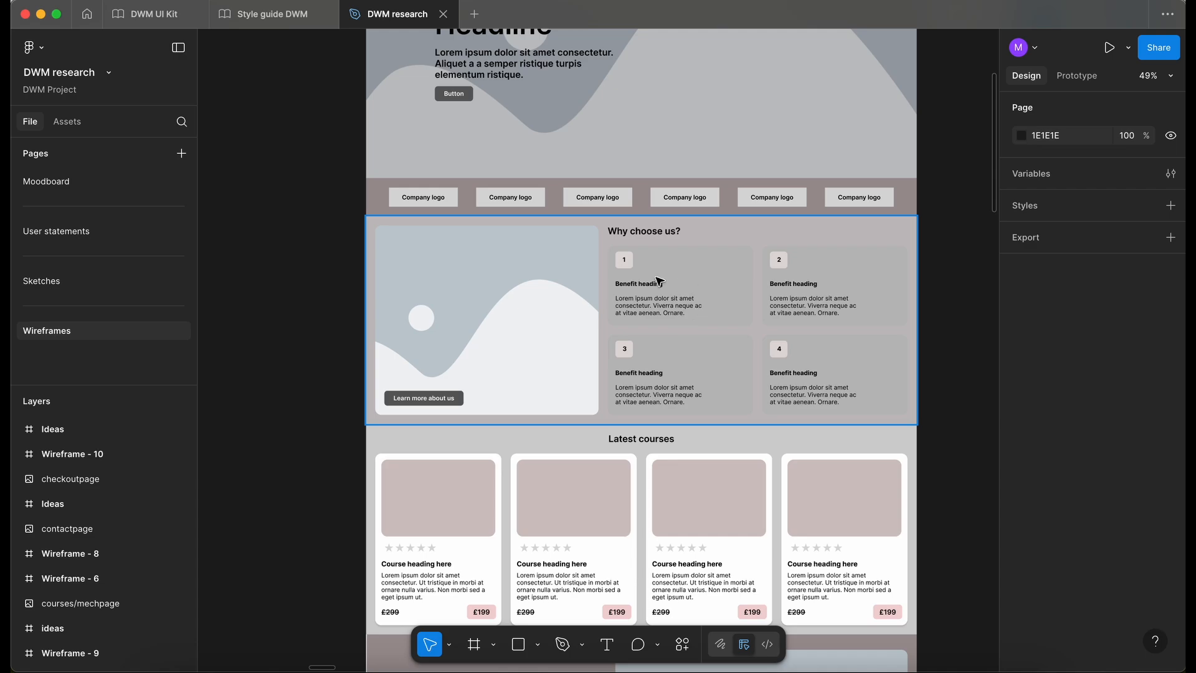
ctrl+scroll(659, 281, down, 3)
scroll(659, 281, right, 15)
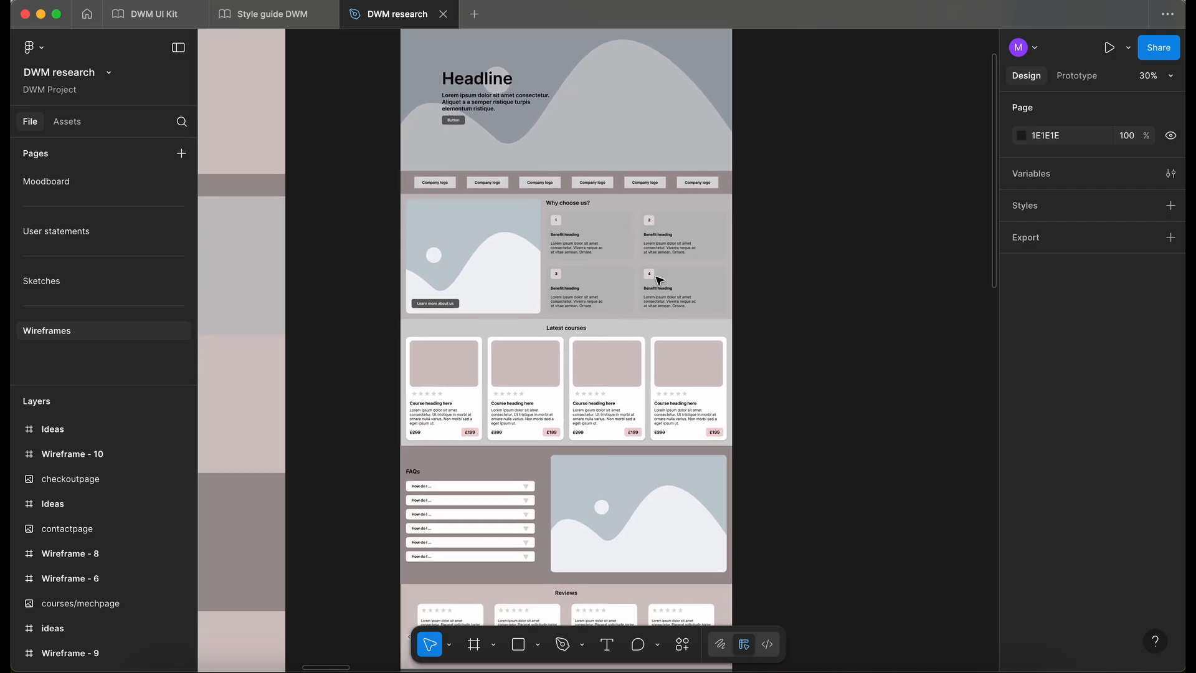
scroll(685, 280, right, 2)
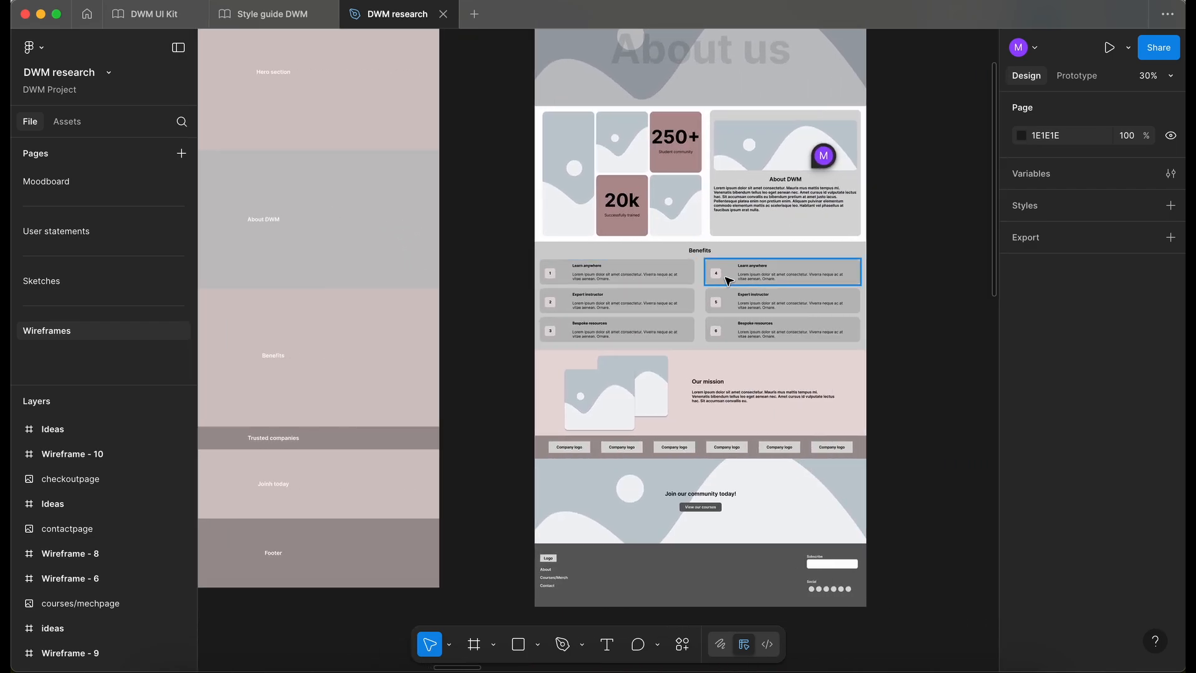
ctrl+scroll(729, 281, up, 5)
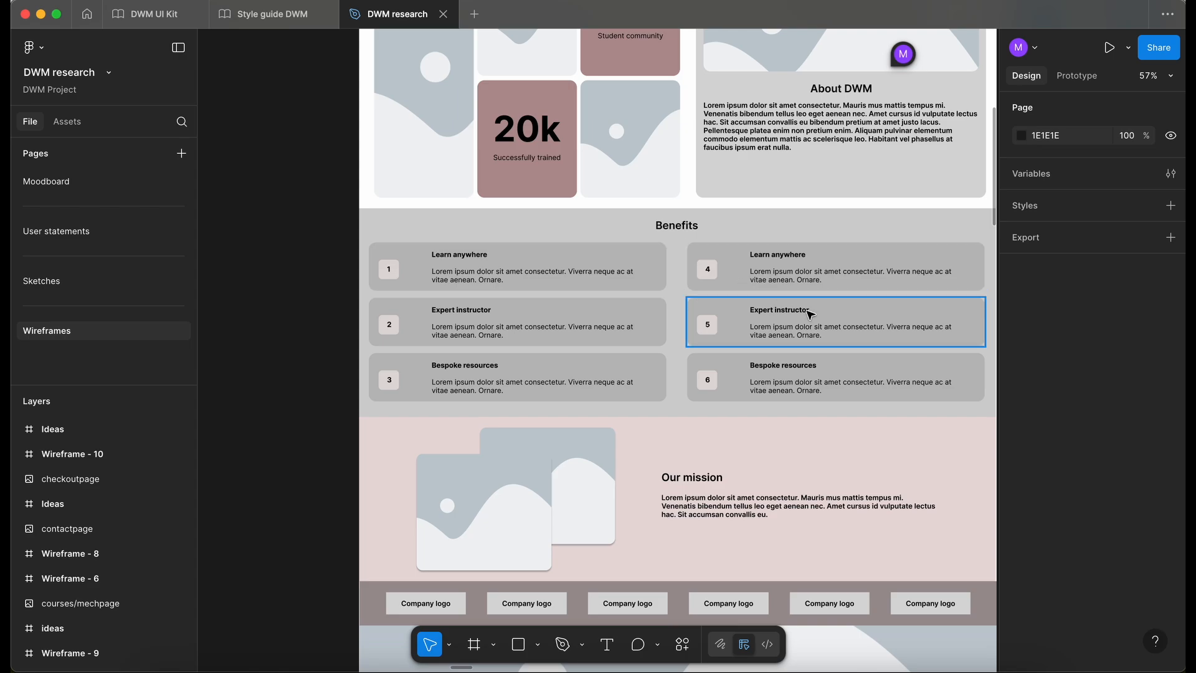
- Examine the Latest courses, FAQs and Reviews sections of Wireframe - 2, and return to its hero section
ctrl+scroll(809, 314, down, 6)
scroll(809, 314, left, 15)
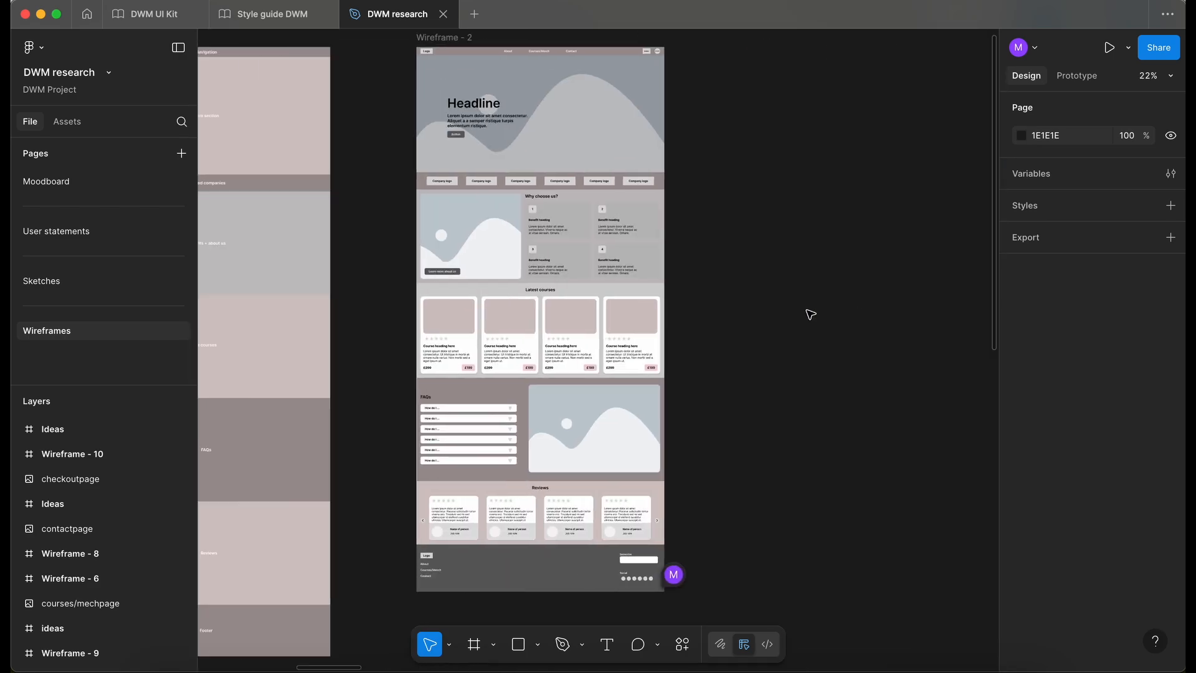
scroll(809, 314, right, 2)
ctrl+scroll(880, 286, up, 4)
scroll(879, 286, right, 5)
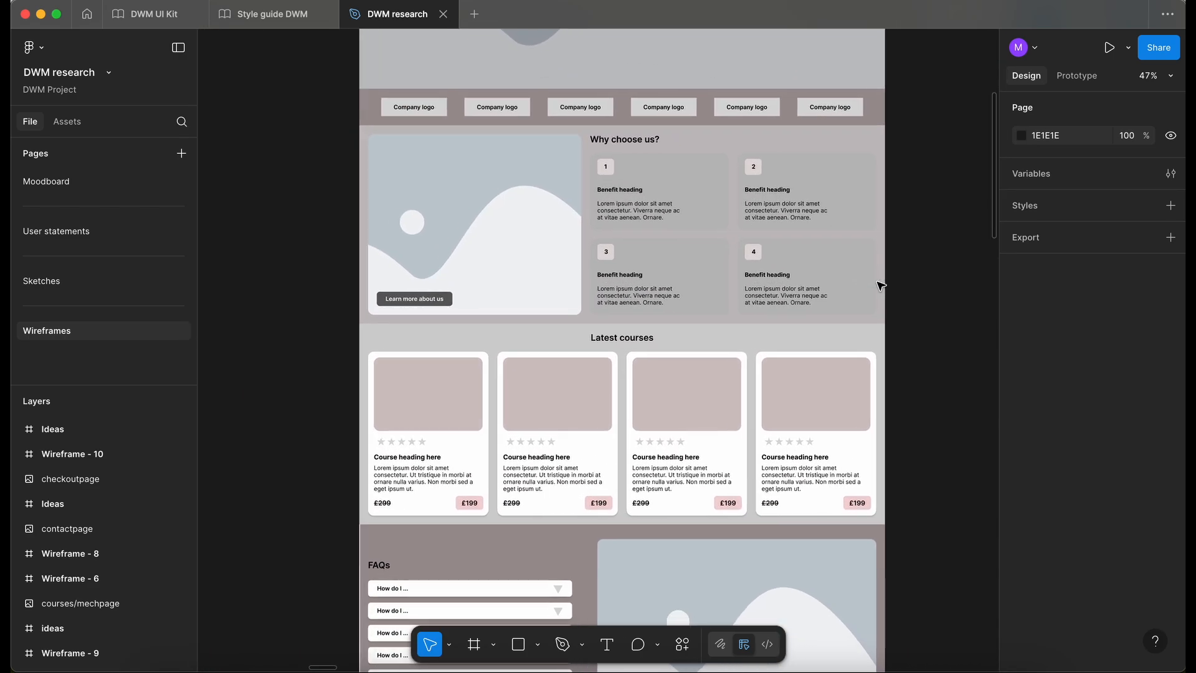
scroll(739, 203, down, 5)
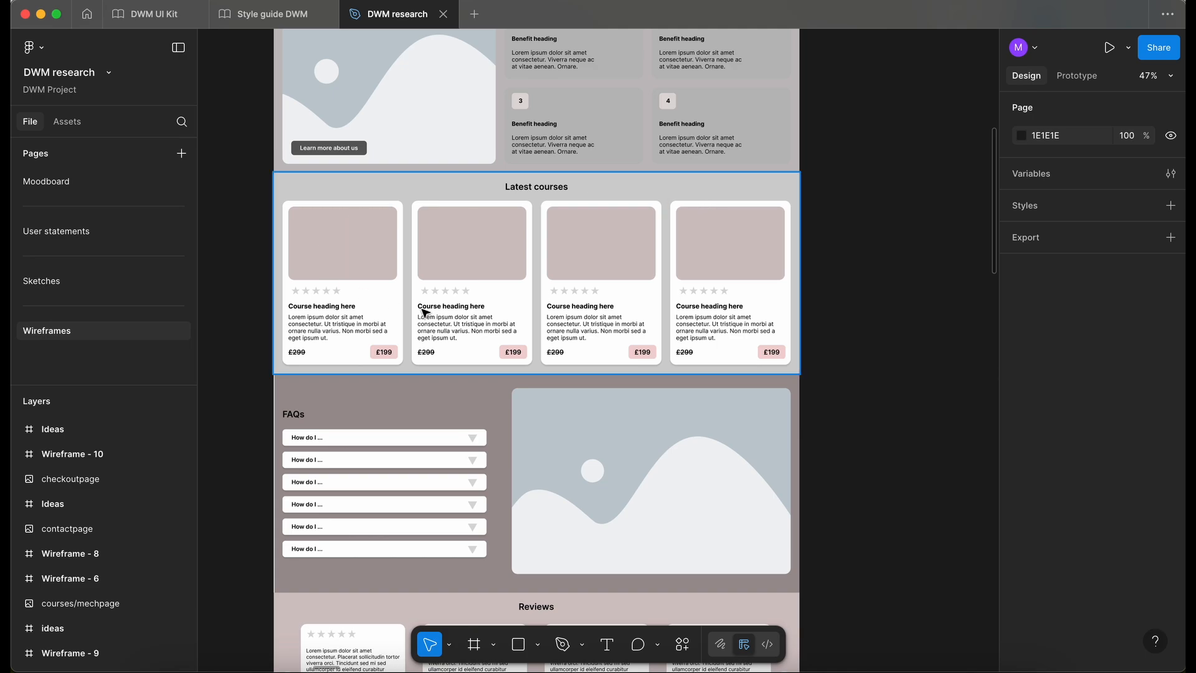
scroll(464, 196, down, 2)
scroll(464, 196, left, 2)
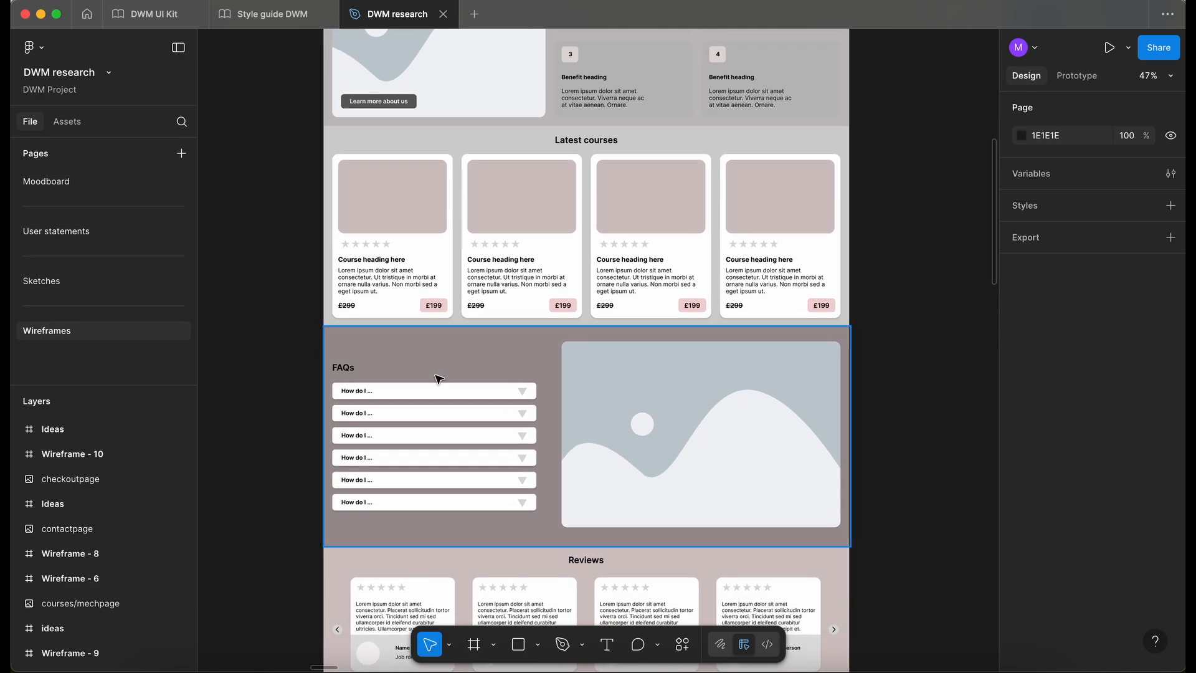
scroll(457, 477, down, 4)
scroll(458, 476, right, 1)
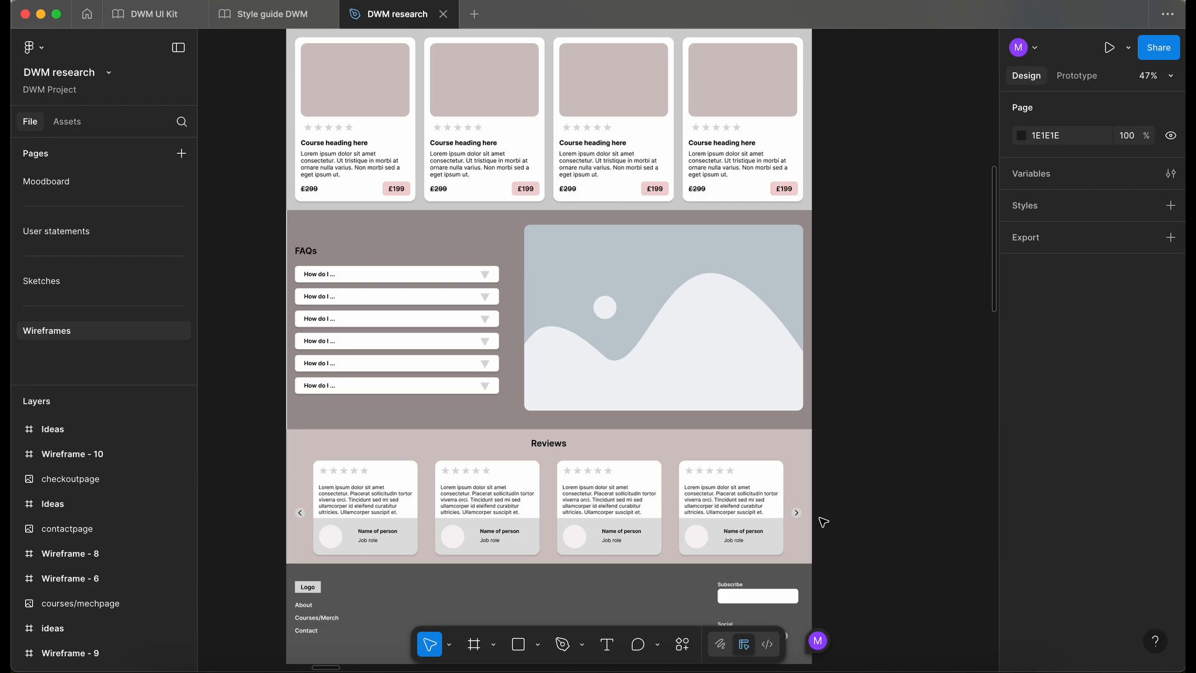
scroll(648, 550, up, 10)
scroll(648, 550, left, 1)
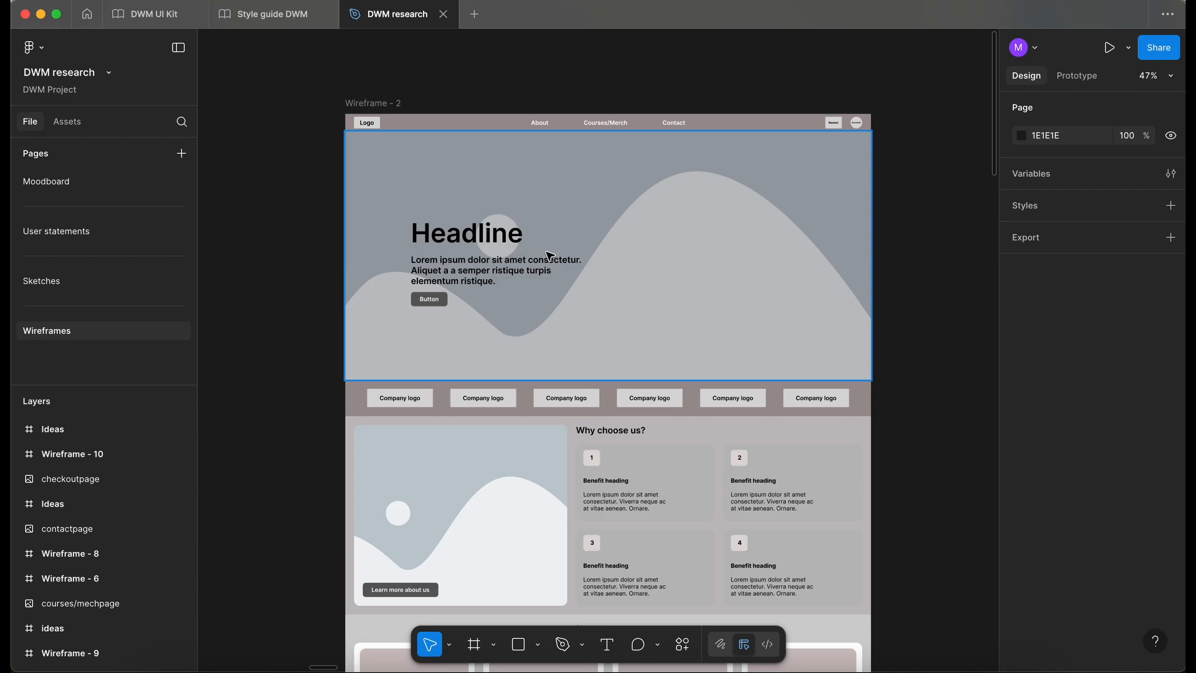
- Survey the remaining page wireframes, from About us through Courses/Merch and Get in touch to the checkout page
scroll(561, 199, down, 6)
scroll(563, 200, left, 10)
scroll(565, 204, right, 5)
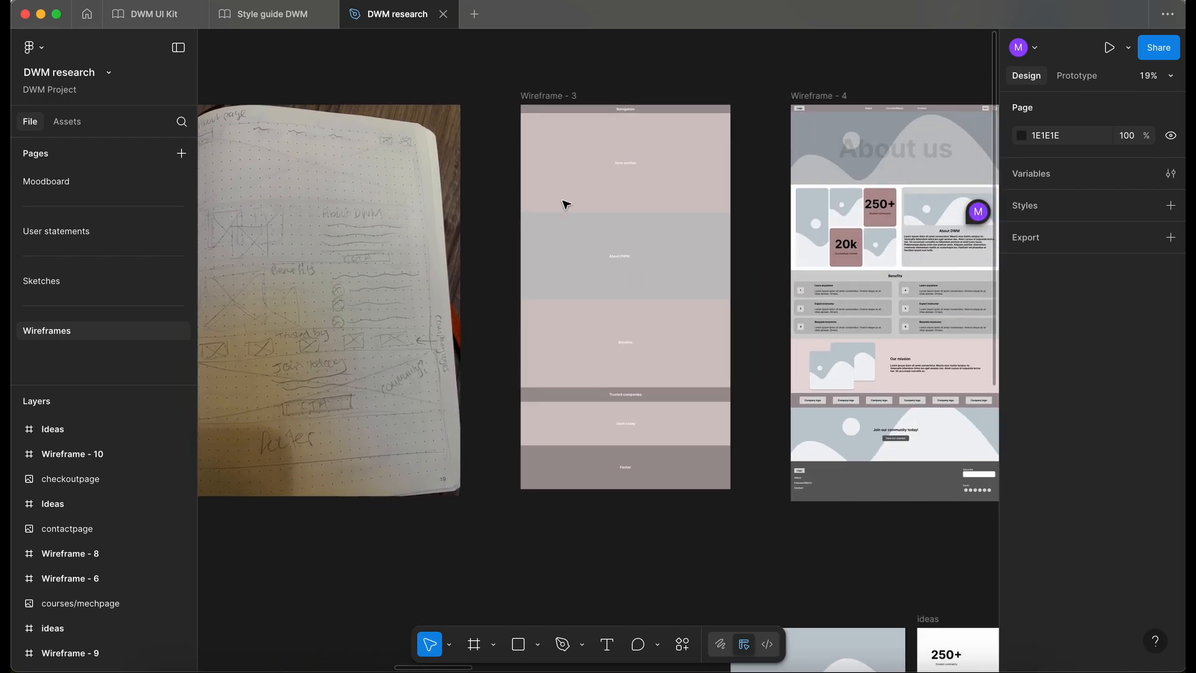
scroll(566, 204, right, 15)
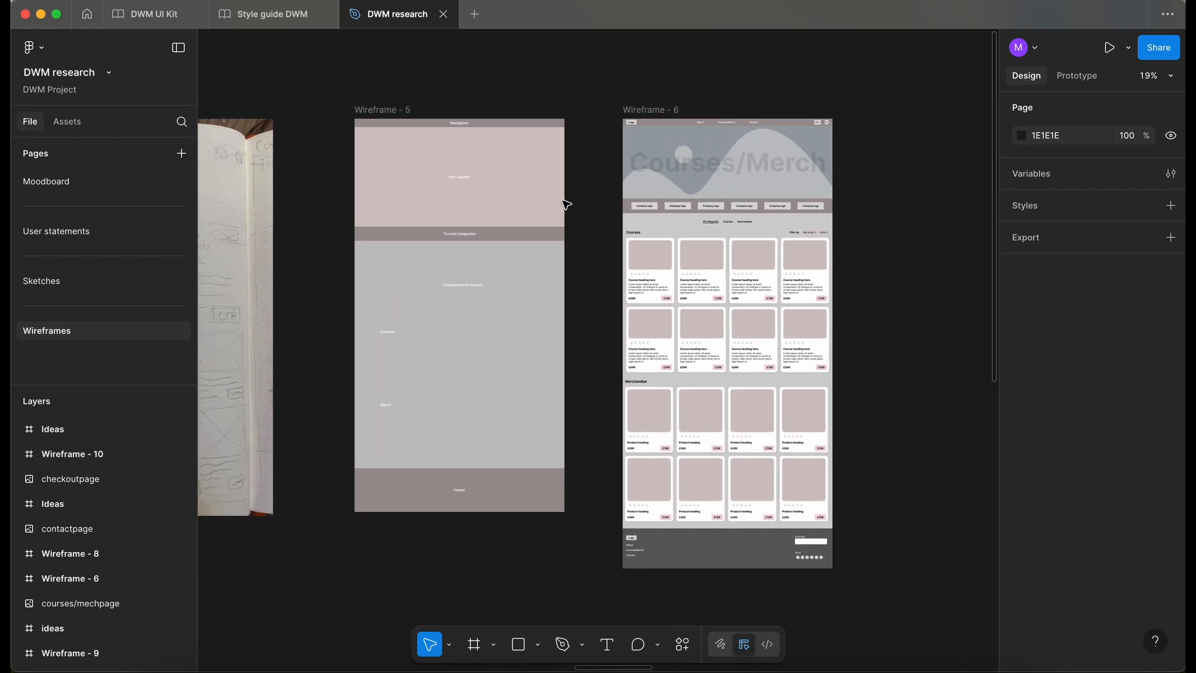
scroll(565, 204, right, 15)
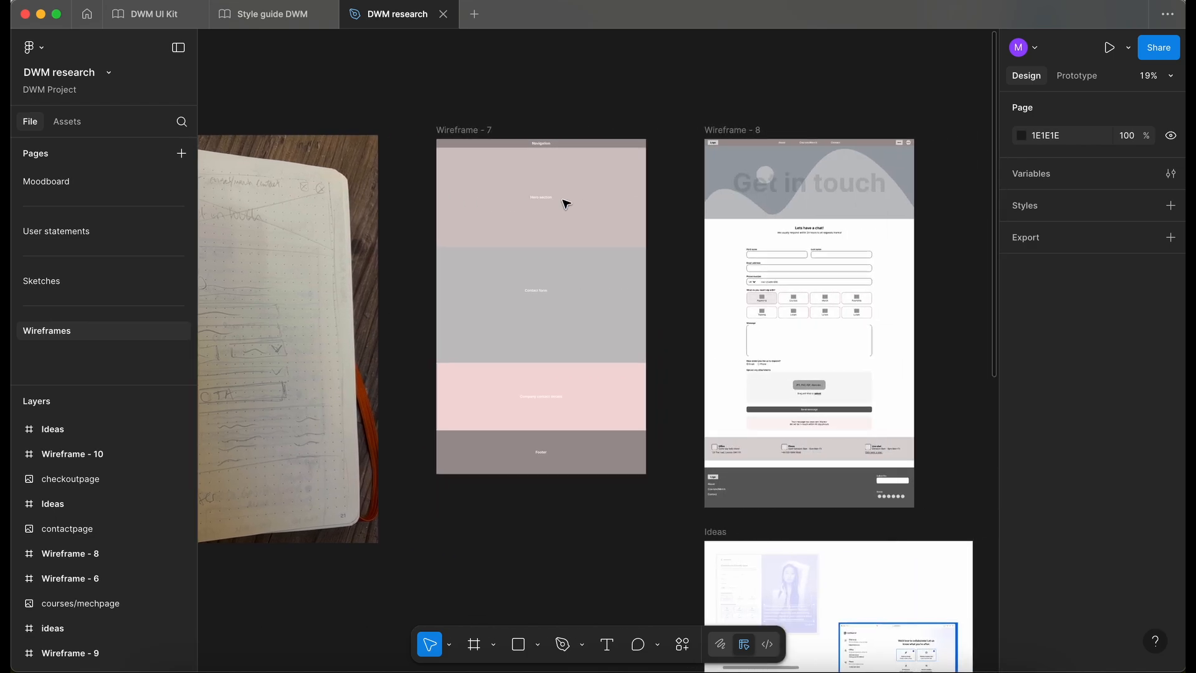
scroll(565, 204, right, 5)
scroll(566, 205, up, 2)
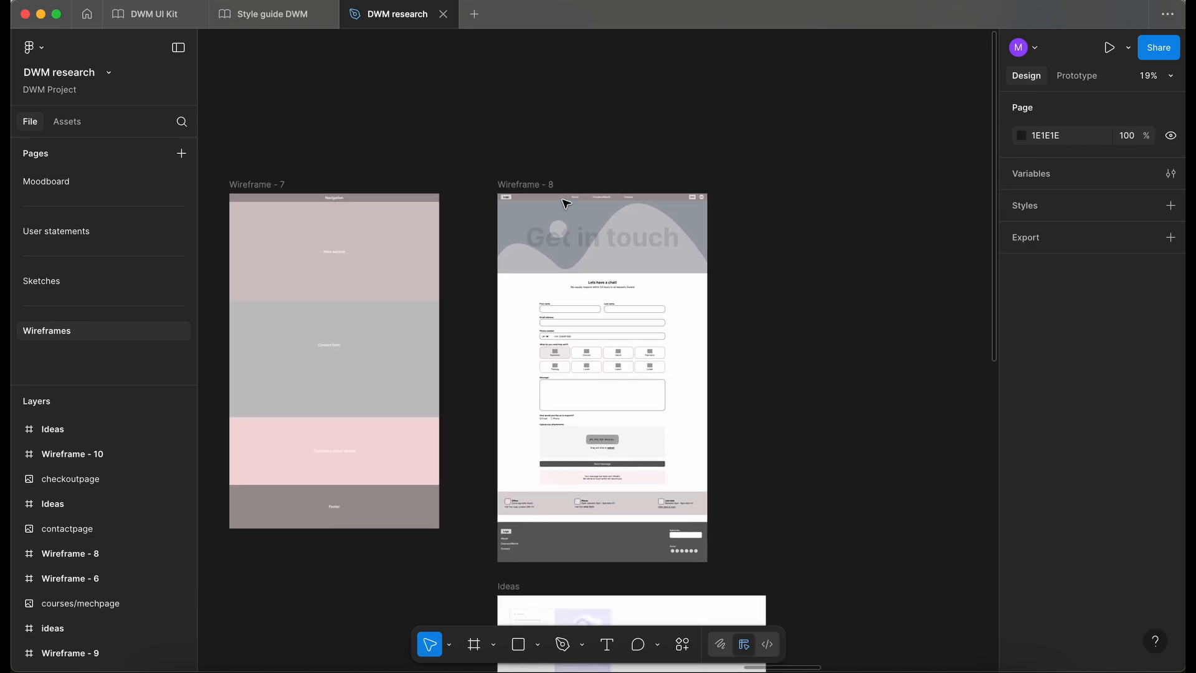
scroll(565, 204, down, 3)
scroll(565, 205, right, 15)
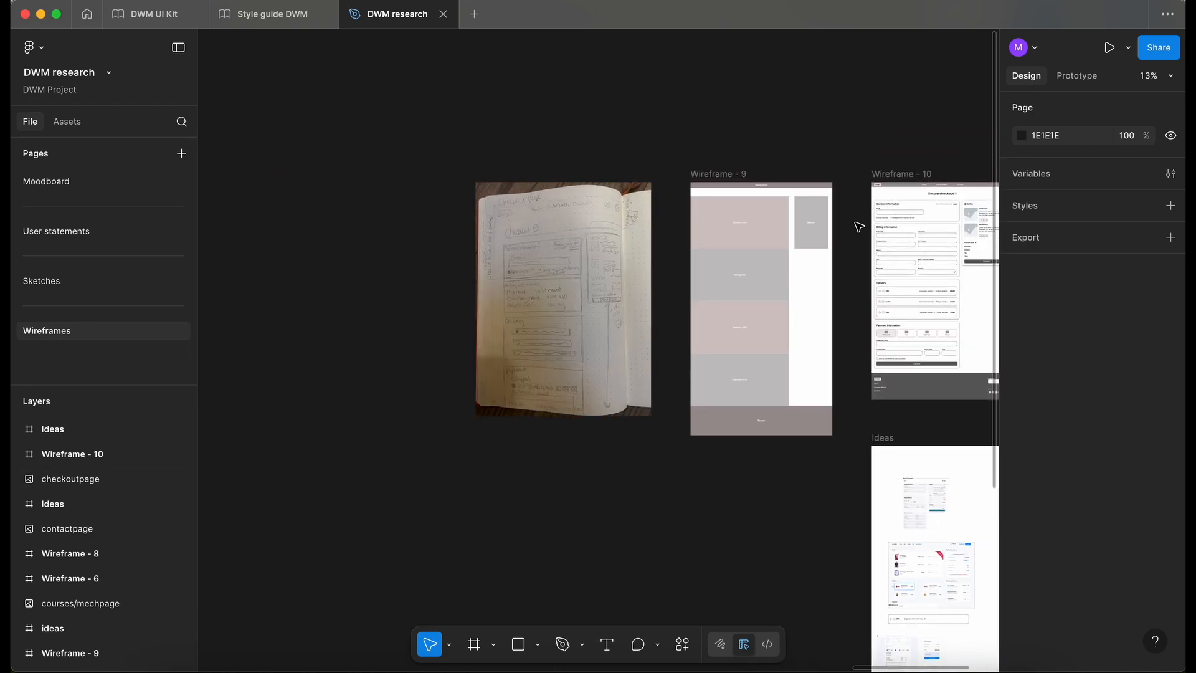
scroll(859, 227, left, 15)
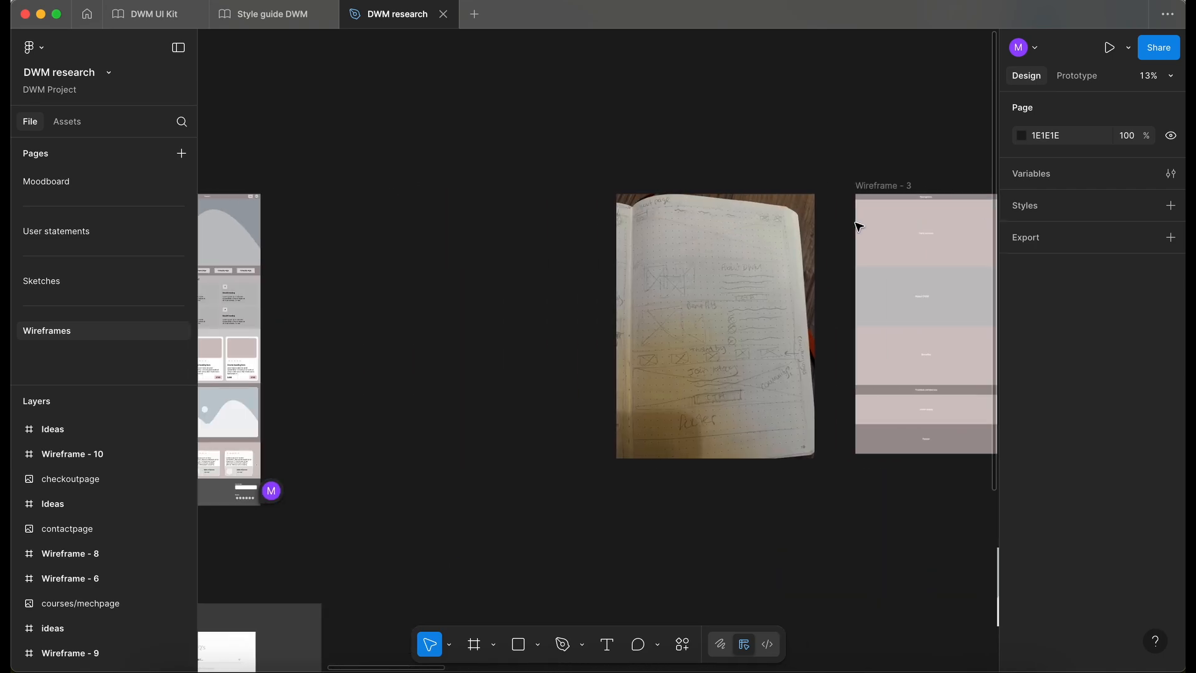